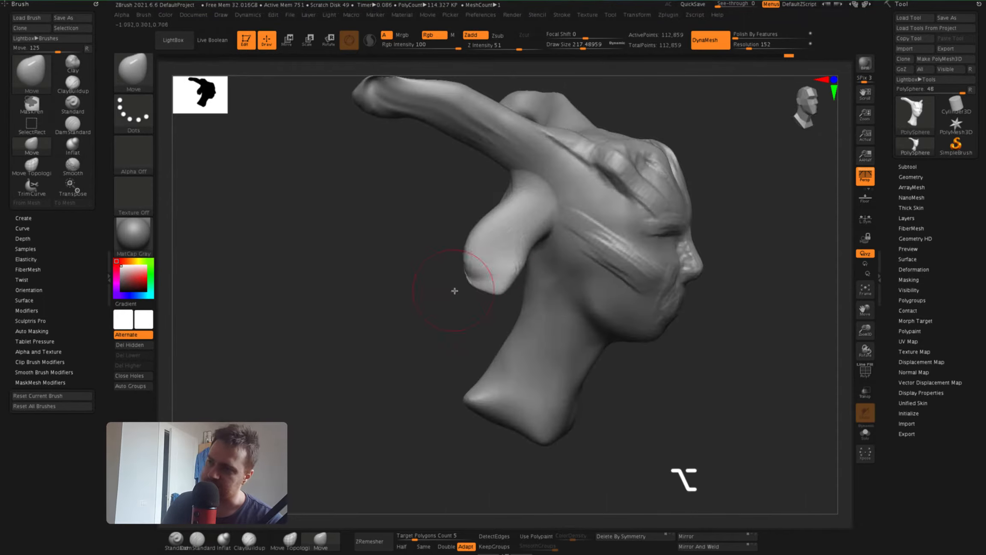
Reshape the ears into long, drooping, pointed flaps with the Move brush
{"action": "right_click_drag", "start_coordinate": [525, 250], "coordinate": [504, 249], "text": "super"}
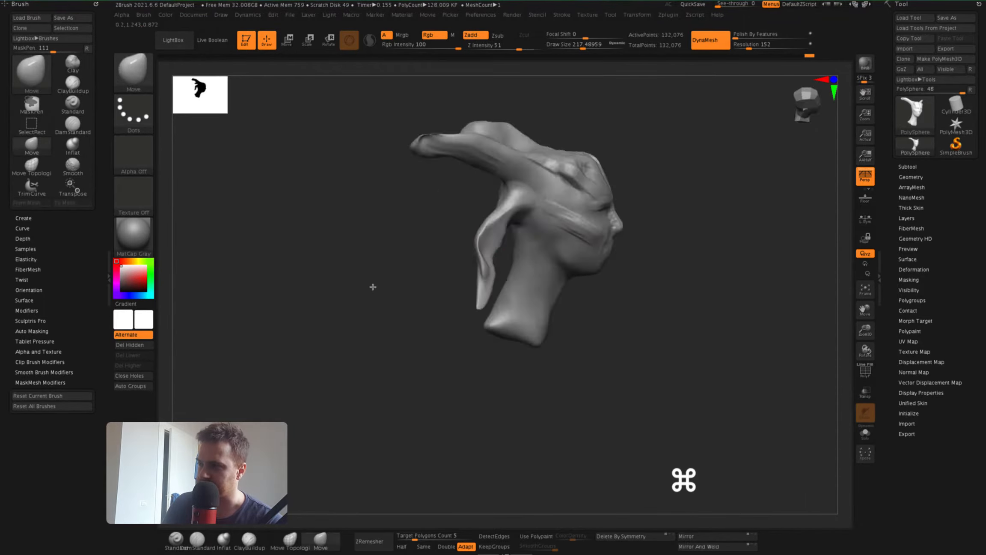
{"action": "left_click_drag", "start_coordinate": [373, 287], "coordinate": [463, 272]}
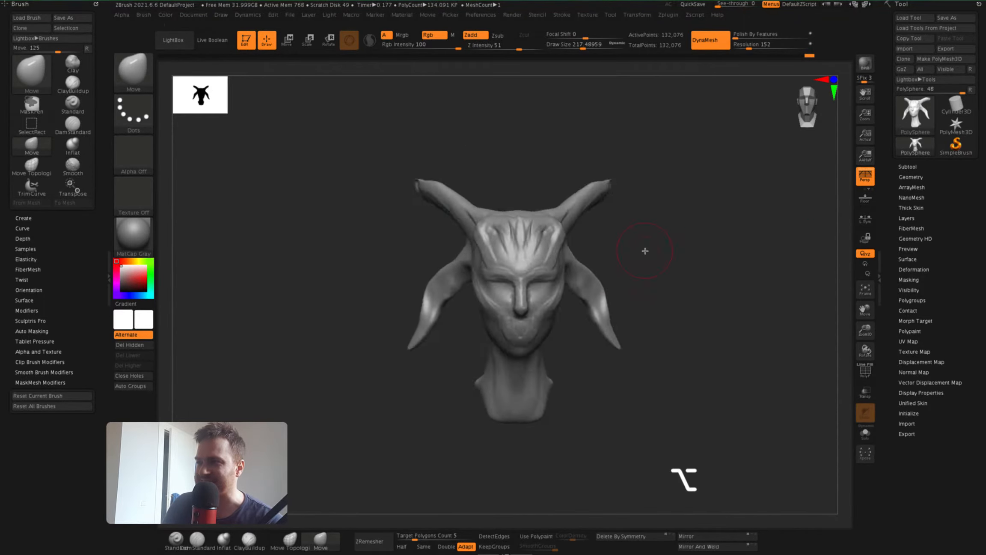
{"action": "mouse_move", "coordinate": [645, 251]}
{"action": "left_mouse_down"}
{"action": "mouse_move", "coordinate": [638, 309]}
{"action": "mouse_move", "coordinate": [262, 412]}
{"action": "left_mouse_up"}
Thicken both horns along their length up to the tips with the Inflat brush
{"action": "left_click_drag", "start_coordinate": [489, 195], "coordinate": [463, 158]}
{"action": "right_click_drag", "start_coordinate": [489, 195], "coordinate": [514, 150], "text": "super"}
{"action": "left_click_drag", "start_coordinate": [522, 129], "coordinate": [537, 139], "text": "super"}
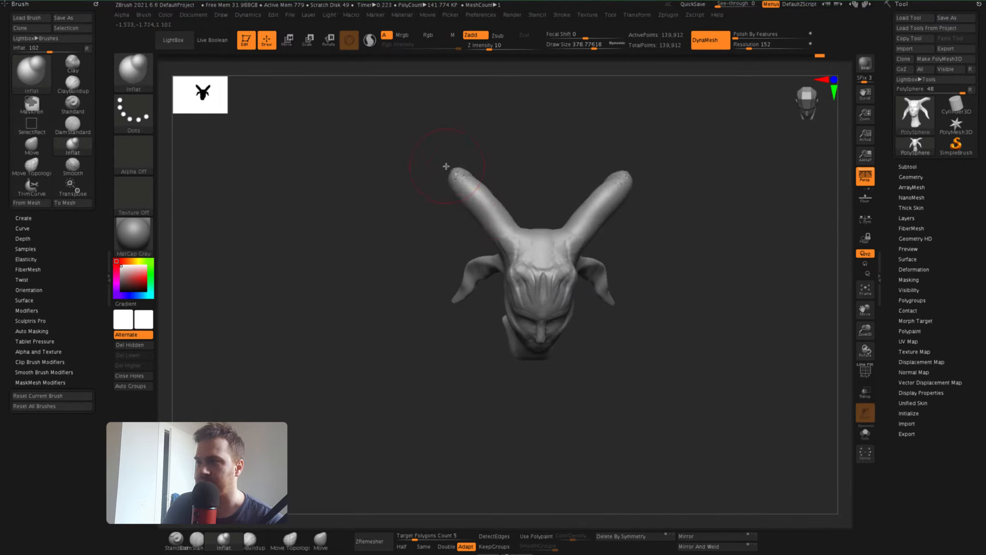
Bend the horns outward and curve their tips with the Move brush at a draw size between about 400 and 445
{"action": "key", "text": "space"}
{"action": "left_click_drag", "start_coordinate": [492, 207], "coordinate": [473, 227]}
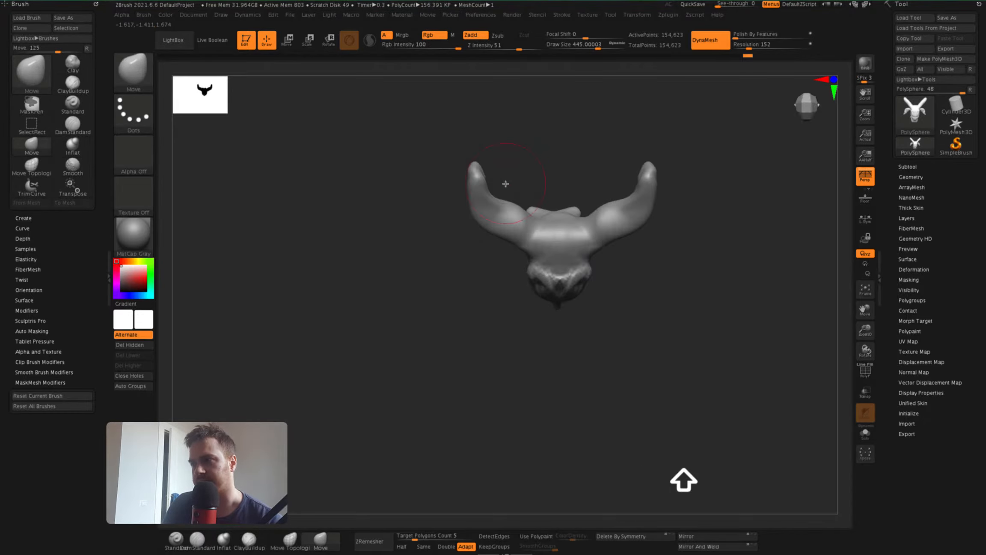
{"action": "left_click_drag", "start_coordinate": [505, 184], "coordinate": [514, 112]}
{"action": "right_click_drag", "start_coordinate": [514, 111], "coordinate": [531, 145], "text": "super"}
{"action": "mouse_move", "coordinate": [668, 325]}
{"action": "left_mouse_down"}
{"action": "mouse_move", "coordinate": [736, 317]}
{"action": "mouse_move", "coordinate": [642, 342]}
{"action": "left_mouse_up"}
{"action": "key", "text": "space"}
{"action": "left_click_drag", "start_coordinate": [559, 240], "coordinate": [555, 240]}
{"action": "left_click_drag", "start_coordinate": [668, 299], "coordinate": [727, 325]}
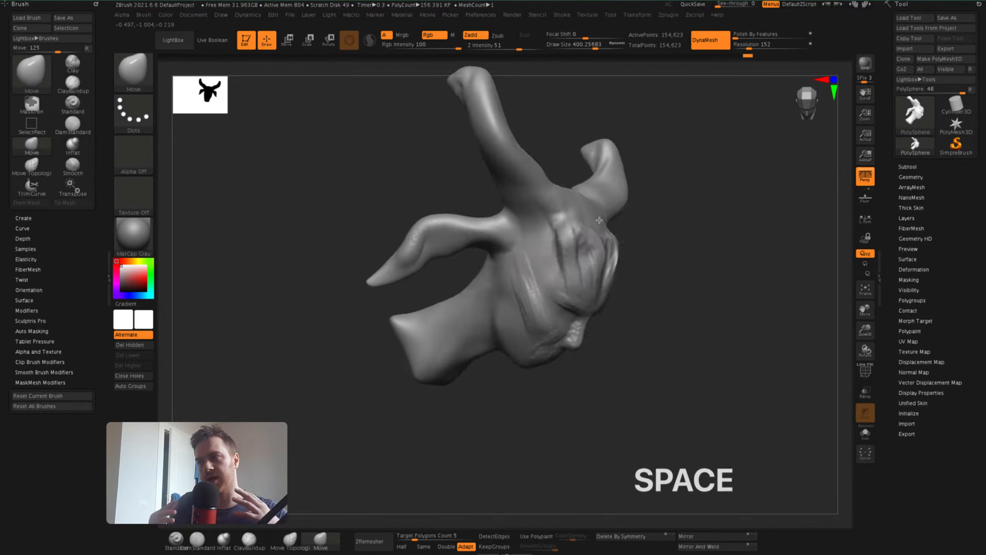
Refine the curve of the horns and the downward sweep of the ears with the Move brush
{"action": "mouse_move", "coordinate": [599, 220]}
{"action": "right_mouse_down", "text": "shift"}
{"action": "mouse_move", "coordinate": [503, 236]}
{"action": "mouse_move", "coordinate": [520, 218]}
{"action": "right_mouse_up", "text": "shift"}
{"action": "mouse_move", "coordinate": [520, 219]}
{"action": "right_mouse_down", "text": "alt"}
{"action": "mouse_move", "coordinate": [516, 291]}
{"action": "mouse_move", "coordinate": [527, 284]}
{"action": "right_mouse_up", "text": "alt"}
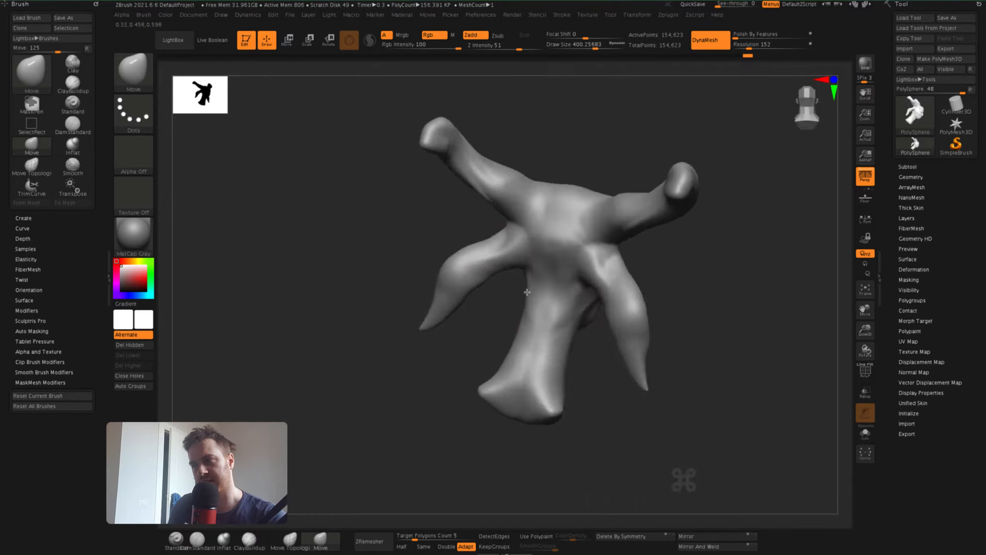
{"action": "left_click_drag", "start_coordinate": [527, 286], "coordinate": [520, 278]}
{"action": "right_click_drag", "start_coordinate": [520, 278], "coordinate": [599, 257]}
{"action": "mouse_move", "coordinate": [600, 257]}
{"action": "right_mouse_down", "text": "super"}
{"action": "mouse_move", "coordinate": [599, 222]}
{"action": "mouse_move", "coordinate": [599, 256]}
{"action": "right_mouse_up", "text": "super"}
Sculpt flowing ridges across the forehead, horn bases and cheeks with the ClayBuildup brush, reducing the draw size from about 331
{"action": "right_click_drag", "start_coordinate": [510, 219], "coordinate": [497, 240]}
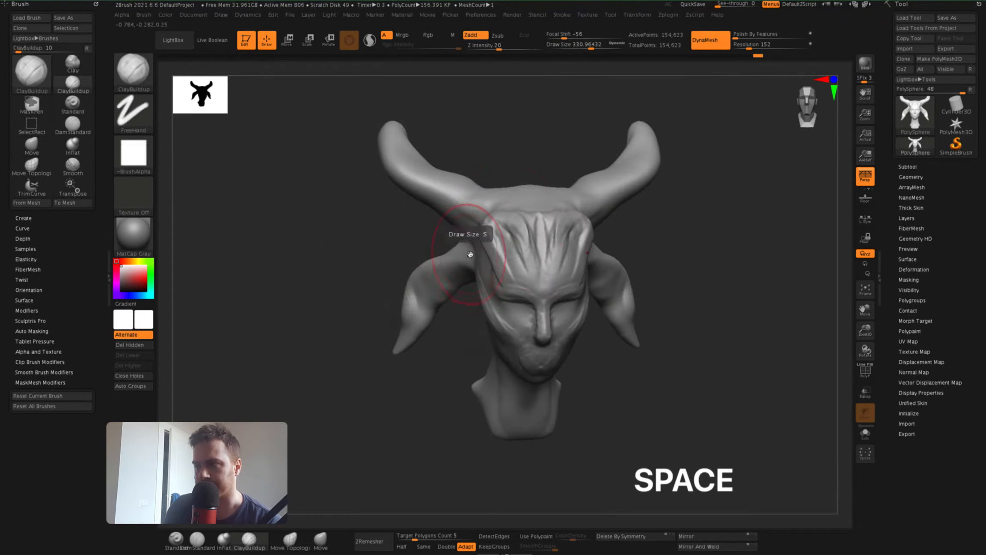
{"action": "left_click_drag", "start_coordinate": [470, 254], "coordinate": [461, 254]}
{"action": "mouse_move", "coordinate": [506, 243]}
{"action": "right_mouse_down"}
{"action": "mouse_move", "coordinate": [555, 233]}
{"action": "mouse_move", "coordinate": [522, 268]}
{"action": "mouse_move", "coordinate": [559, 266]}
{"action": "mouse_move", "coordinate": [563, 276]}
{"action": "right_mouse_up"}
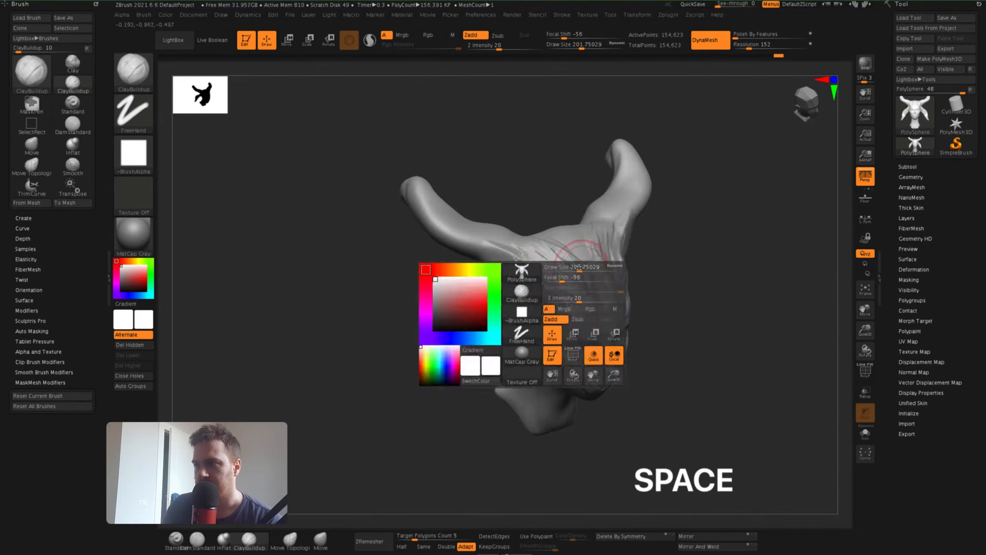
{"action": "left_click_drag", "start_coordinate": [579, 268], "coordinate": [570, 268]}
{"action": "mouse_move", "coordinate": [571, 268]}
{"action": "right_mouse_down"}
{"action": "mouse_move", "coordinate": [577, 275]}
{"action": "mouse_move", "coordinate": [569, 257]}
{"action": "mouse_move", "coordinate": [579, 231]}
{"action": "mouse_move", "coordinate": [545, 215]}
{"action": "mouse_move", "coordinate": [568, 218]}
{"action": "right_mouse_up"}
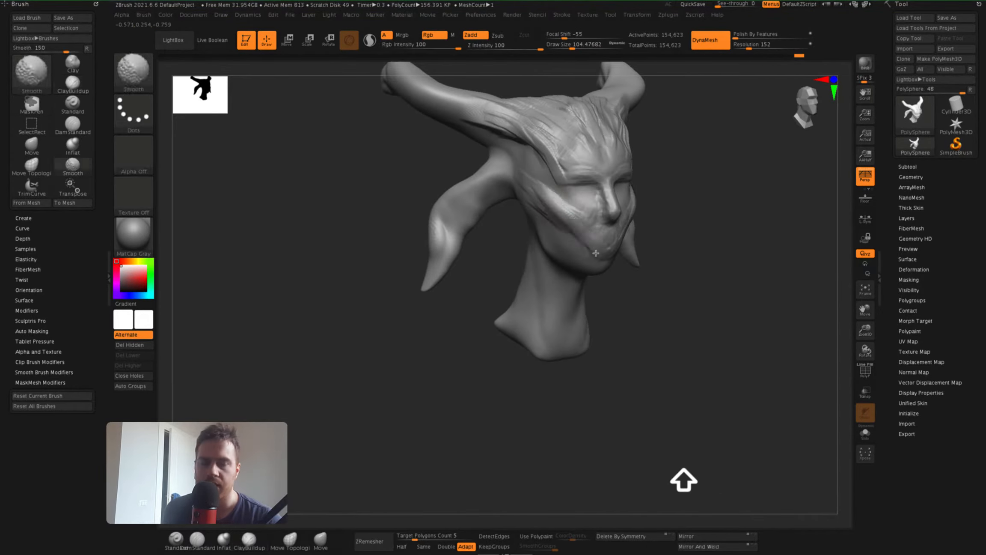
Build up the brow, eye sockets and cheeks of the face and soften the forms with the Smooth brush
{"action": "right_click_drag", "start_coordinate": [596, 253], "coordinate": [581, 148]}
{"action": "right_click_drag", "start_coordinate": [588, 182], "coordinate": [445, 208]}
{"action": "right_click_drag", "start_coordinate": [538, 173], "coordinate": [535, 187]}
{"action": "mouse_move", "coordinate": [572, 153]}
{"action": "right_mouse_down"}
{"action": "mouse_move", "coordinate": [550, 209]}
{"action": "mouse_move", "coordinate": [499, 247]}
{"action": "mouse_move", "coordinate": [428, 201]}
{"action": "right_mouse_up"}
{"action": "right_click_drag", "start_coordinate": [498, 192], "coordinate": [569, 214]}
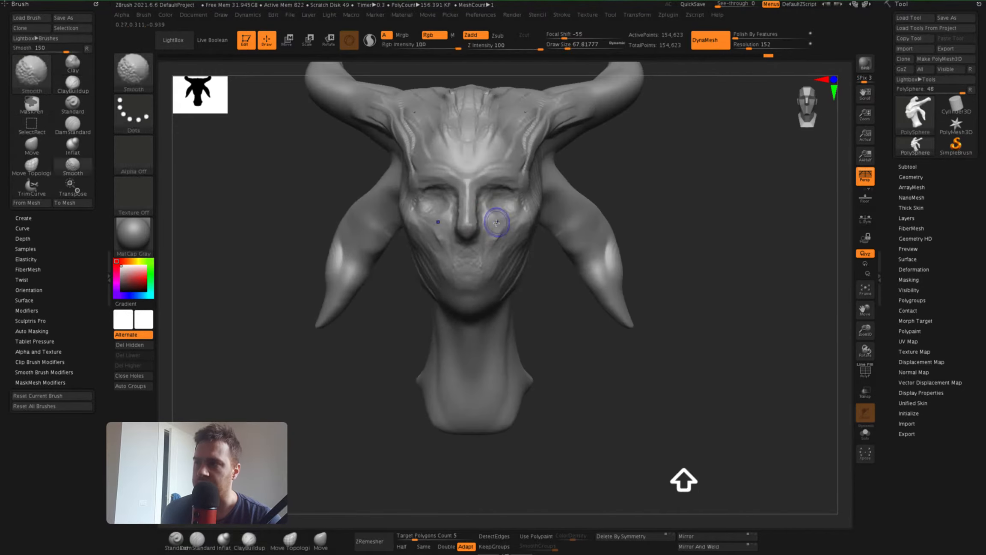
Wrap ringed strokes around the horns with the ClayBuildup brush at a draw size of about 120
{"action": "mouse_move", "coordinate": [498, 222]}
{"action": "right_mouse_down", "text": "alt"}
{"action": "mouse_move", "coordinate": [537, 272]}
{"action": "mouse_move", "coordinate": [544, 215]}
{"action": "mouse_move", "coordinate": [546, 233]}
{"action": "right_mouse_up", "text": "alt"}
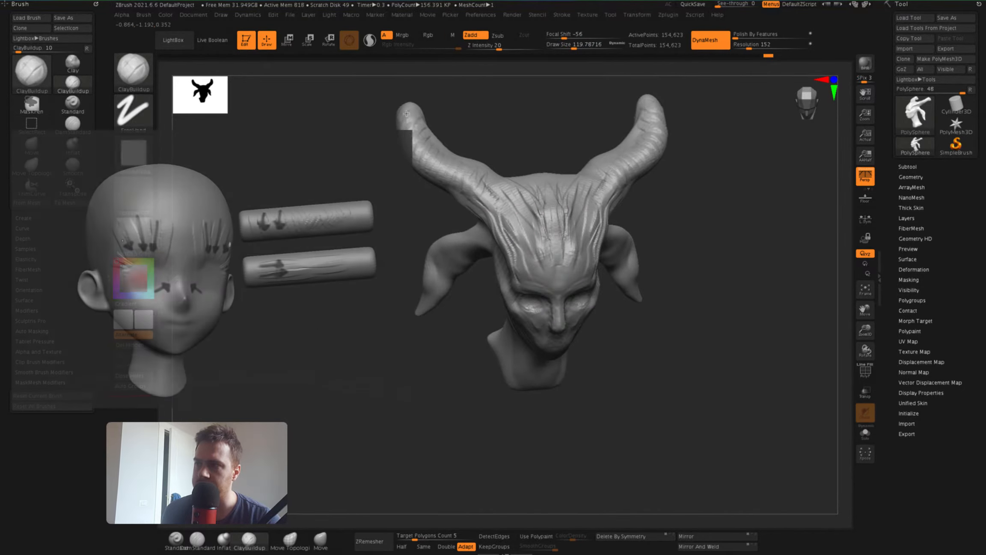
{"action": "right_click_drag", "start_coordinate": [475, 266], "coordinate": [522, 238]}
{"action": "right_click_drag", "start_coordinate": [522, 237], "coordinate": [511, 207], "text": "super"}
{"action": "mouse_move", "coordinate": [489, 250]}
{"action": "right_mouse_down", "text": "alt"}
{"action": "mouse_move", "coordinate": [492, 240]}
{"action": "mouse_move", "coordinate": [435, 221]}
{"action": "mouse_move", "coordinate": [433, 189]}
{"action": "right_mouse_up", "text": "alt"}
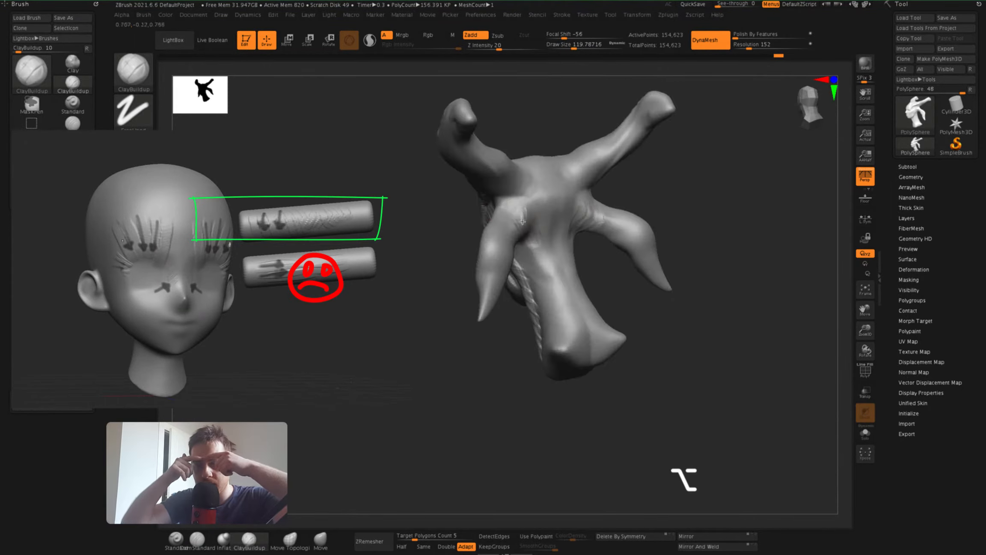
Add ridged ClayBuildup strokes to the ears and along the neck
{"action": "left_click_drag", "start_coordinate": [510, 266], "coordinate": [520, 300]}
{"action": "mouse_move", "coordinate": [531, 214]}
{"action": "right_mouse_down"}
{"action": "mouse_move", "coordinate": [554, 249]}
{"action": "mouse_move", "coordinate": [599, 240]}
{"action": "right_mouse_up"}
{"action": "mouse_move", "coordinate": [518, 240]}
{"action": "right_mouse_down", "text": "super"}
{"action": "mouse_move", "coordinate": [509, 274]}
{"action": "mouse_move", "coordinate": [508, 218]}
{"action": "mouse_move", "coordinate": [524, 260]}
{"action": "mouse_move", "coordinate": [528, 199]}
{"action": "right_mouse_up", "text": "super"}
Pull a symmetrical pair of long spikes from the crown and curl the ears with the SnakeHook brush
{"action": "key", "text": "b"}
{"action": "key", "text": "s"}
{"action": "key", "text": "h"}
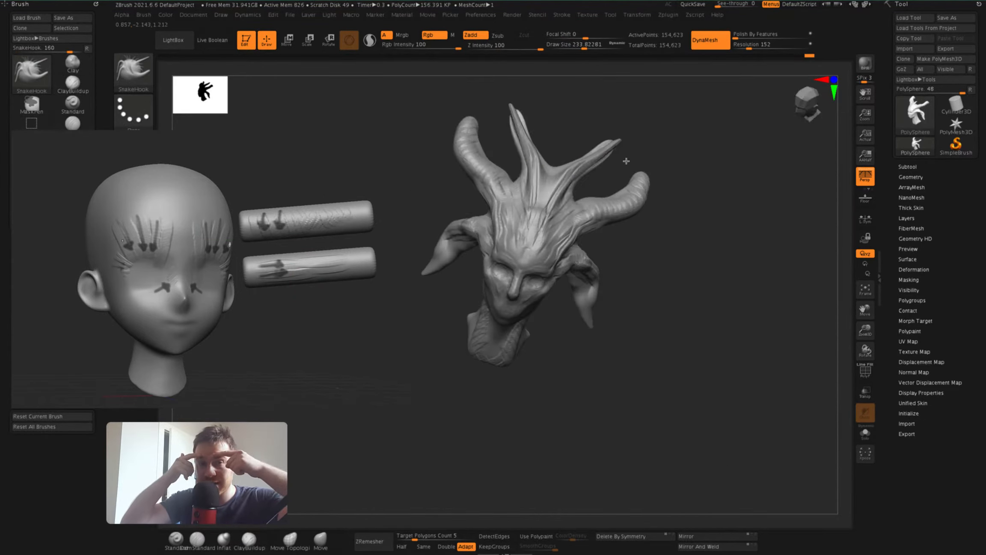
{"action": "mouse_move", "coordinate": [502, 166]}
{"action": "right_mouse_down"}
{"action": "mouse_move", "coordinate": [529, 194]}
{"action": "mouse_move", "coordinate": [538, 269]}
{"action": "right_mouse_up"}
{"action": "right_click_drag", "start_coordinate": [518, 305], "coordinate": [557, 274]}
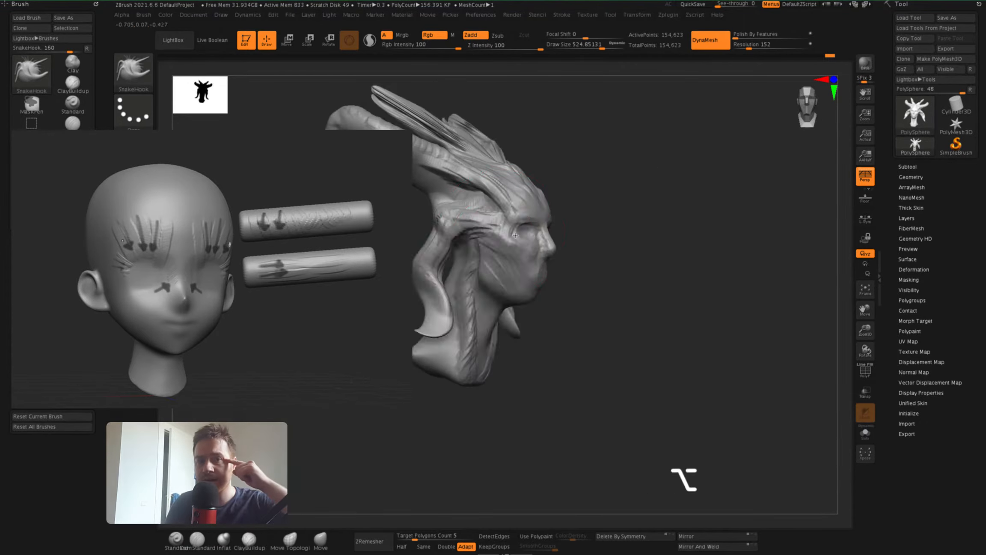
{"action": "key", "text": "space"}
Build ribbed ClayBuildup strokes on the ears at a draw size of about 305, then swell the forms with the Inflat brush
{"action": "mouse_move", "coordinate": [445, 214]}
{"action": "right_mouse_down"}
{"action": "mouse_move", "coordinate": [439, 279]}
{"action": "mouse_move", "coordinate": [378, 293]}
{"action": "mouse_move", "coordinate": [590, 211]}
{"action": "right_mouse_up"}
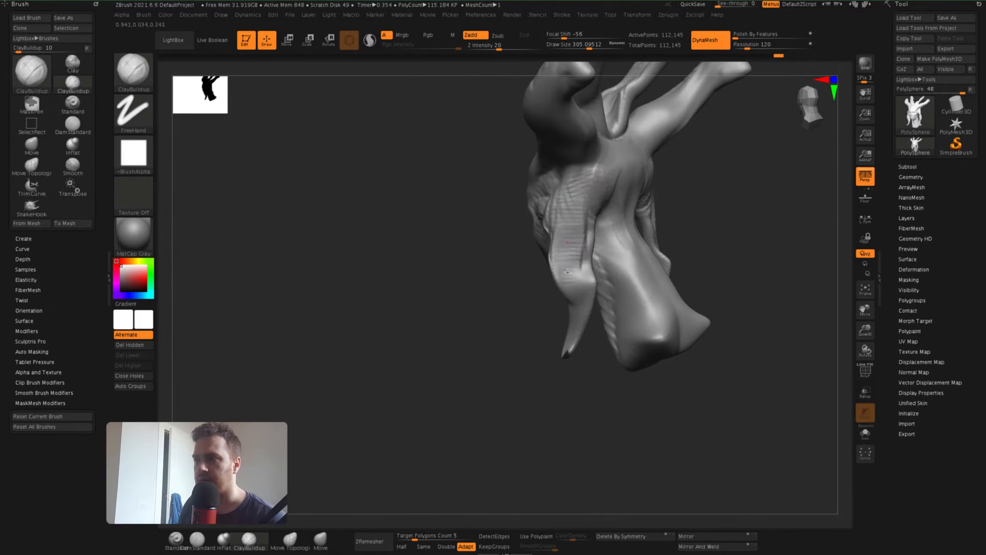
{"action": "right_click_drag", "start_coordinate": [565, 223], "coordinate": [479, 287], "text": "super"}
{"action": "left_click", "coordinate": [220, 540]}
{"action": "key", "text": "space"}
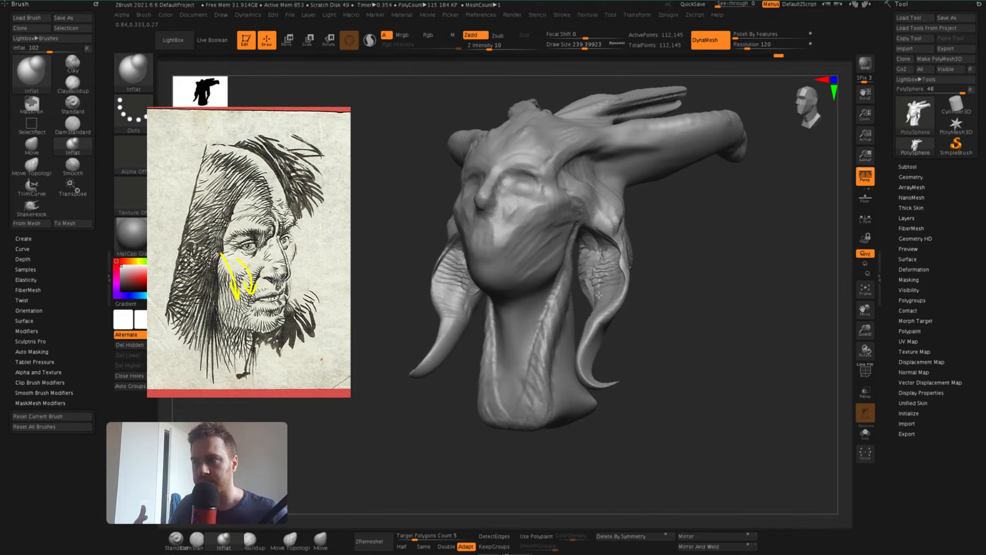
{"action": "mouse_move", "coordinate": [599, 295]}
{"action": "right_mouse_down"}
{"action": "mouse_move", "coordinate": [582, 284]}
{"action": "mouse_move", "coordinate": [625, 214]}
{"action": "mouse_move", "coordinate": [561, 257]}
{"action": "mouse_move", "coordinate": [530, 174]}
{"action": "right_mouse_up"}
Smooth the face and reshape the ears and horns with the Move and Move Topological brushes
{"action": "key", "text": "b"}
{"action": "key", "text": "m"}
{"action": "key", "text": "v"}
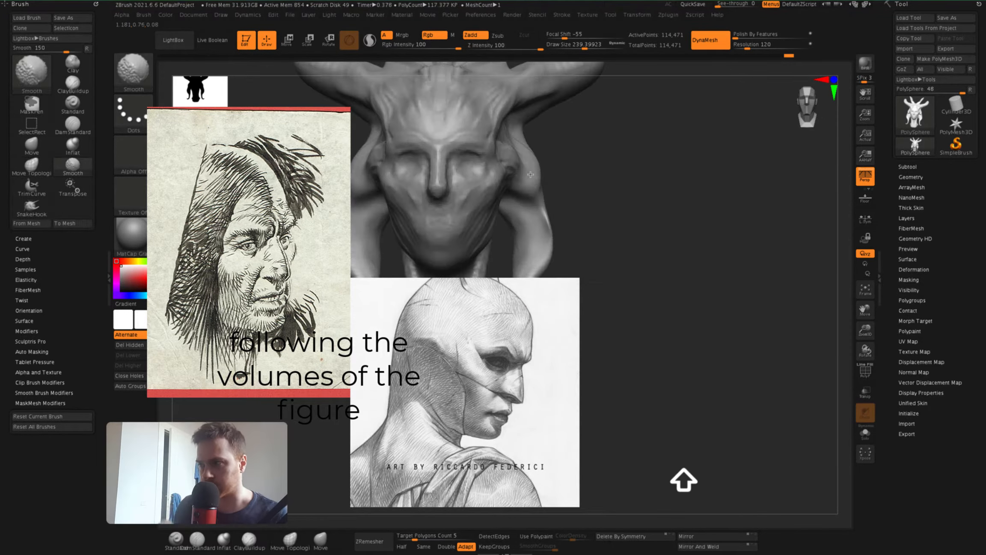
{"action": "mouse_move", "coordinate": [463, 166]}
{"action": "right_mouse_down", "text": "alt"}
{"action": "mouse_move", "coordinate": [584, 242]}
{"action": "mouse_move", "coordinate": [555, 246]}
{"action": "right_mouse_up", "text": "alt"}
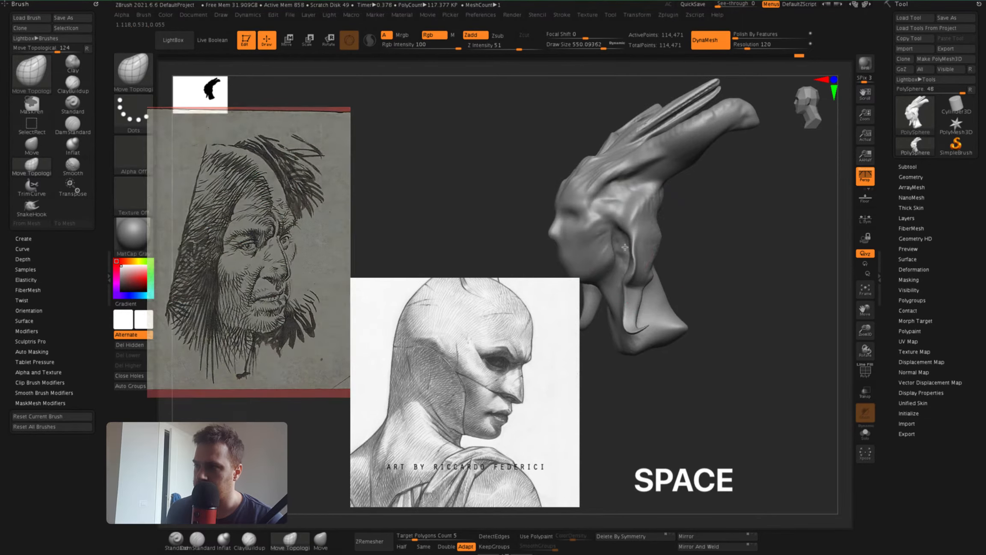
{"action": "mouse_move", "coordinate": [652, 270]}
{"action": "right_mouse_down"}
{"action": "mouse_move", "coordinate": [545, 255]}
{"action": "mouse_move", "coordinate": [560, 171]}
{"action": "mouse_move", "coordinate": [616, 223]}
{"action": "mouse_move", "coordinate": [530, 257]}
{"action": "mouse_move", "coordinate": [449, 232]}
{"action": "right_mouse_up"}
Thicken the horns and crown spikes with the Inflat brush at a draw size of about 476
{"action": "key", "text": "b"}
{"action": "key", "text": "i"}
{"action": "key", "text": "n"}
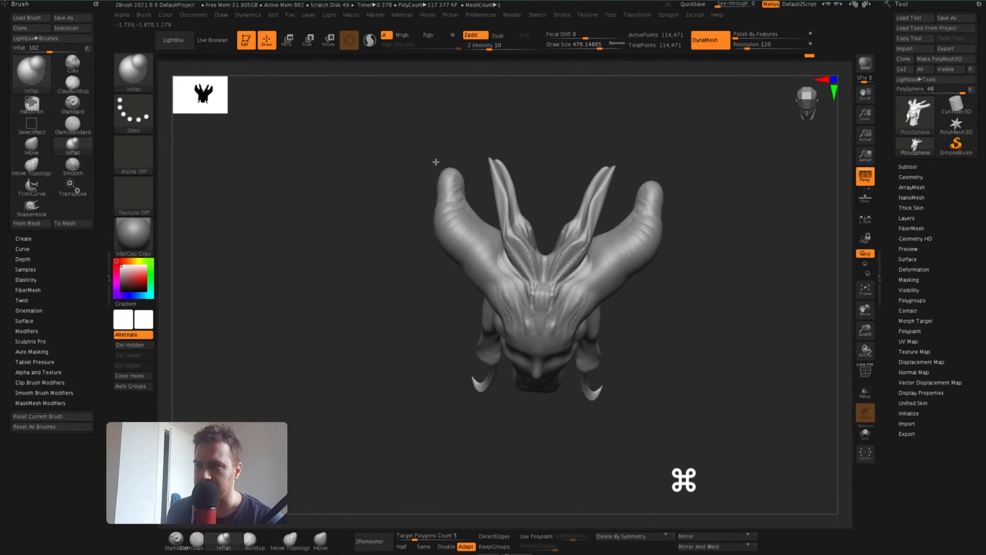
{"action": "mouse_move", "coordinate": [436, 162]}
{"action": "right_mouse_down"}
{"action": "mouse_move", "coordinate": [475, 107]}
{"action": "mouse_move", "coordinate": [515, 136]}
{"action": "right_mouse_up"}
Sculpt raised strands around the scalp and spike bases with the Standard brush at a draw size of about 228
{"action": "key", "text": "b"}
{"action": "key", "text": "s"}
{"action": "key", "text": "t"}
{"action": "key", "text": "space"}
{"action": "left_click_drag", "start_coordinate": [517, 188], "coordinate": [497, 188]}
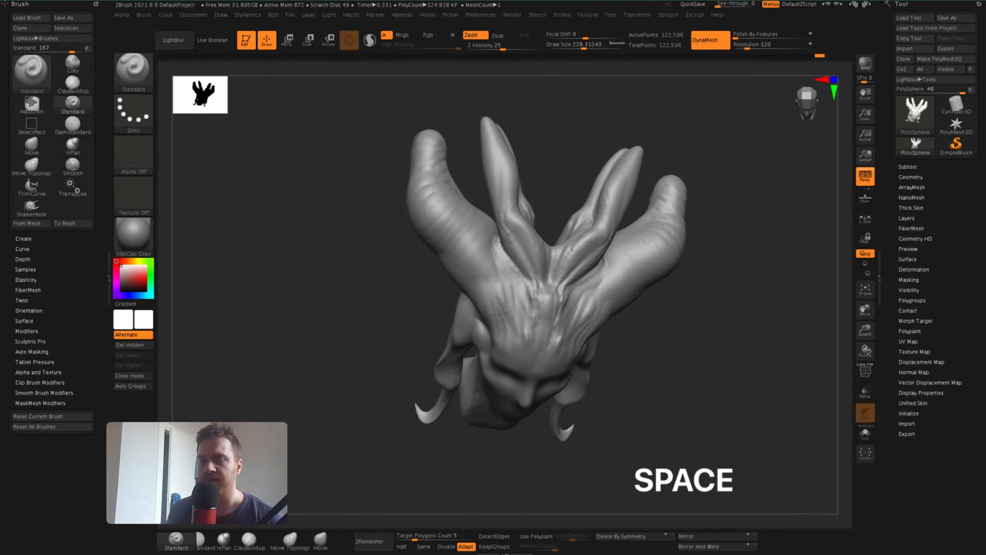
Adjust the head shape with the Move Topological brush and lay long ClayBuildup strokes along the horns
{"action": "right_click_drag", "start_coordinate": [457, 198], "coordinate": [448, 264]}
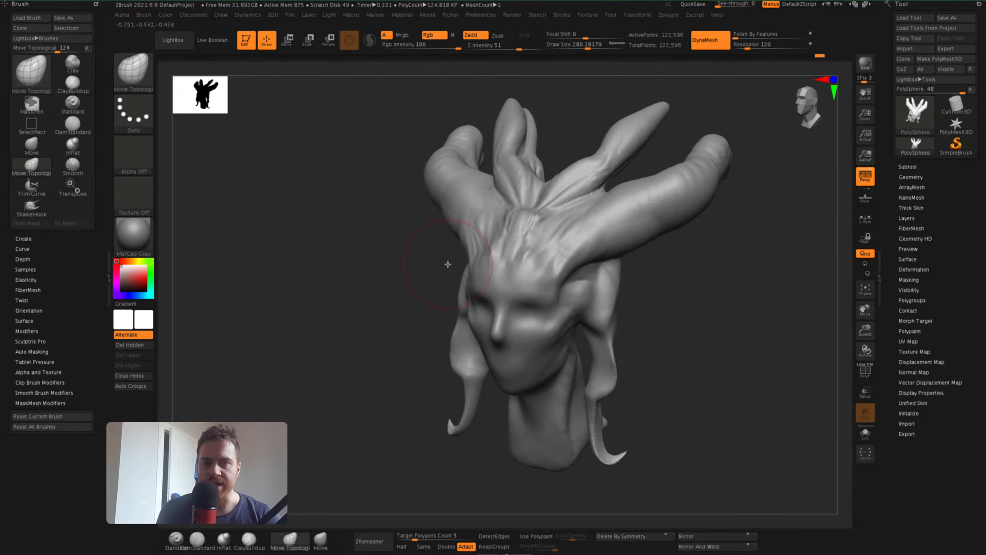
{"action": "mouse_move", "coordinate": [513, 235]}
{"action": "right_mouse_down"}
{"action": "mouse_move", "coordinate": [533, 251]}
{"action": "mouse_move", "coordinate": [492, 219]}
{"action": "mouse_move", "coordinate": [522, 232]}
{"action": "mouse_move", "coordinate": [566, 227]}
{"action": "right_mouse_up"}
{"action": "left_click_drag", "start_coordinate": [503, 218], "coordinate": [447, 195], "text": "alt"}
{"action": "mouse_move", "coordinate": [447, 195]}
{"action": "right_mouse_down"}
{"action": "mouse_move", "coordinate": [479, 218]}
{"action": "mouse_move", "coordinate": [462, 201]}
{"action": "mouse_move", "coordinate": [469, 183]}
{"action": "mouse_move", "coordinate": [505, 197]}
{"action": "mouse_move", "coordinate": [469, 155]}
{"action": "right_mouse_up"}
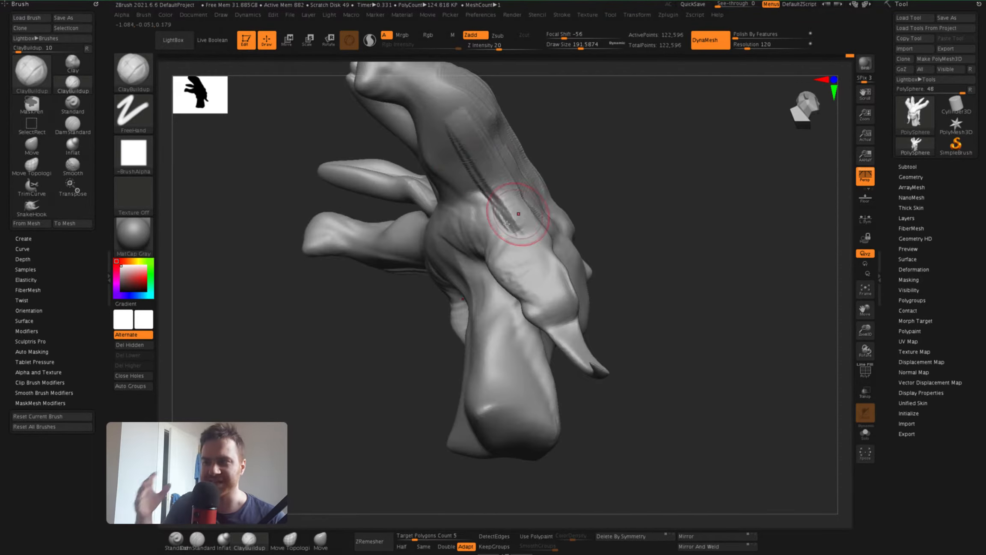
{"action": "mouse_move", "coordinate": [507, 224]}
{"action": "right_mouse_down"}
{"action": "mouse_move", "coordinate": [478, 171]}
{"action": "mouse_move", "coordinate": [530, 214]}
{"action": "mouse_move", "coordinate": [473, 232]}
{"action": "mouse_move", "coordinate": [493, 206]}
{"action": "mouse_move", "coordinate": [544, 258]}
{"action": "mouse_move", "coordinate": [454, 203]}
{"action": "mouse_move", "coordinate": [387, 218]}
{"action": "right_mouse_up"}
Refine the horn silhouette with the Move Topological brush and fill out the ears with the Inflat brush
{"action": "key", "text": "b"}
{"action": "key", "text": "m"}
{"action": "key", "text": "t"}
{"action": "key", "text": "ctrl"}
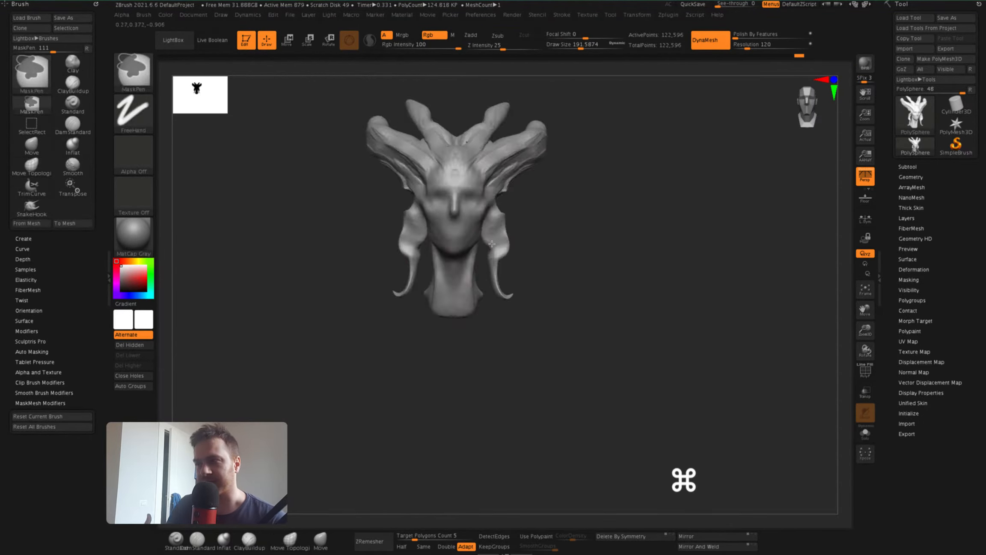
{"action": "right_click_drag", "start_coordinate": [492, 244], "coordinate": [423, 231]}
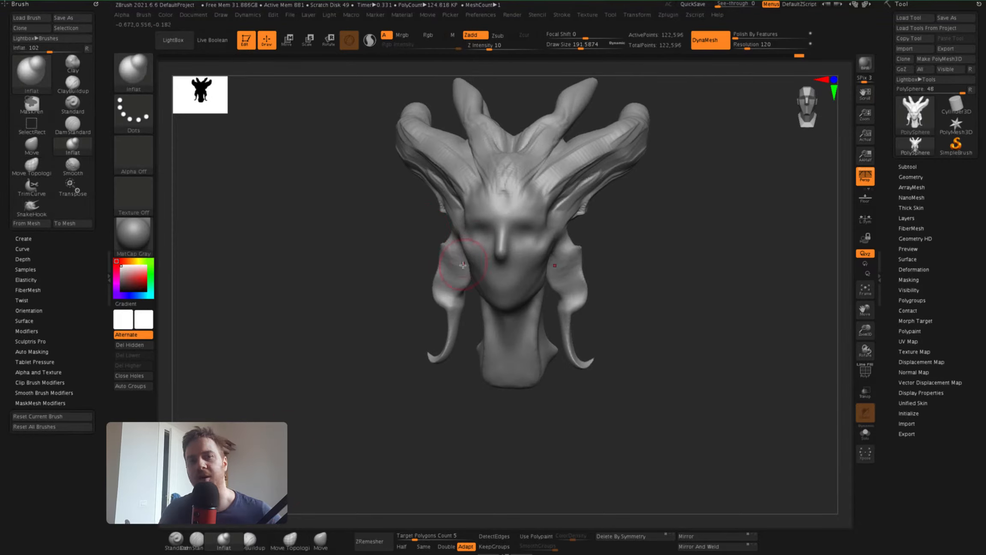
{"action": "key", "text": "ctrl+shift"}
{"action": "right_click_drag", "start_coordinate": [444, 373], "coordinate": [423, 327]}
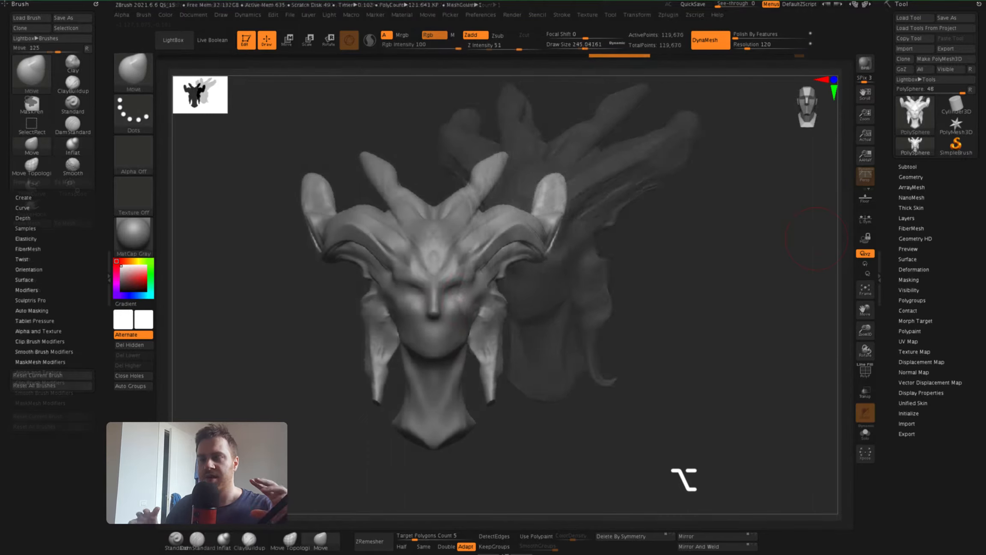
Adjust the horns and overall head silhouette with the Move brush, lowering its draw size from about 676 to 358
{"action": "key", "text": "space"}
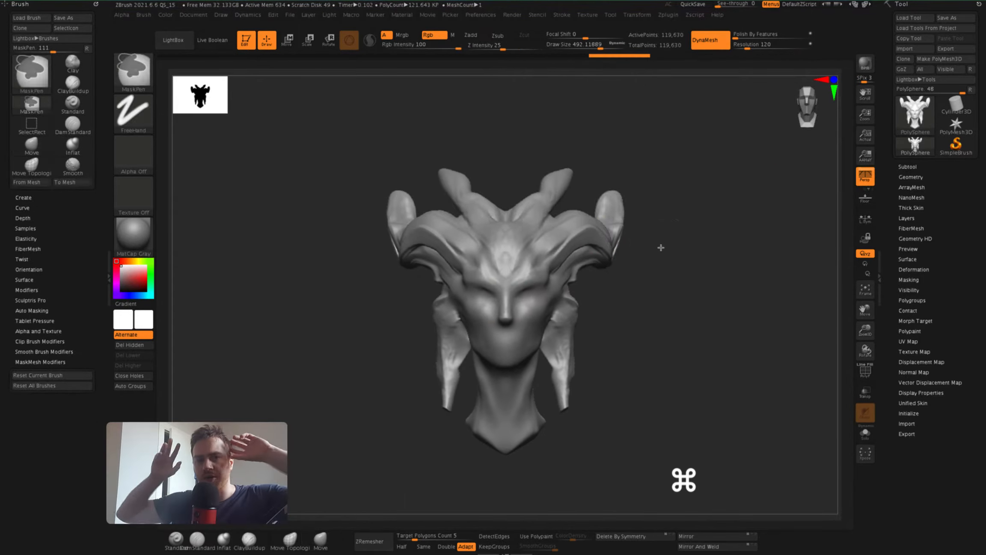
{"action": "key", "text": "space"}
{"action": "right_click_drag", "start_coordinate": [341, 166], "coordinate": [398, 236]}
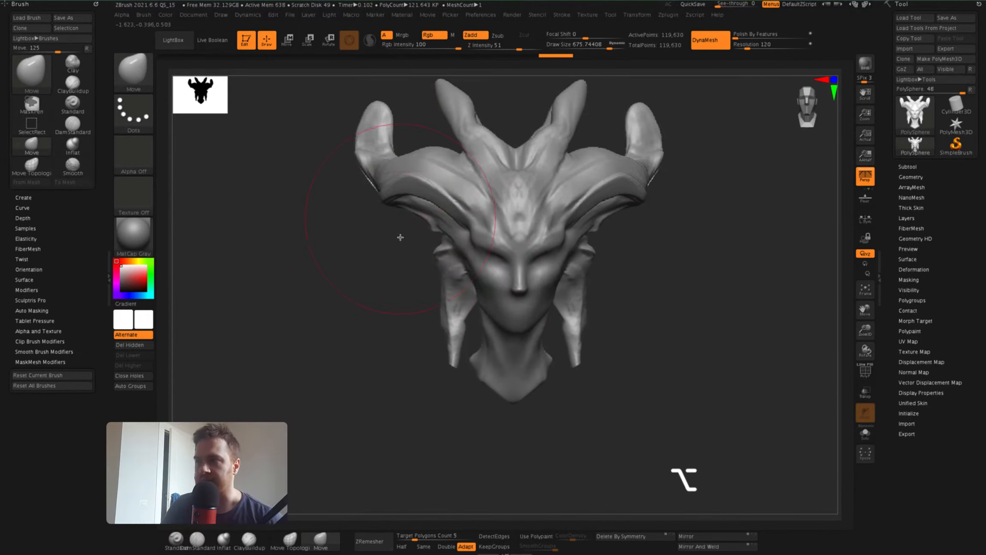
{"action": "key", "text": "space"}
{"action": "left_click_drag", "start_coordinate": [432, 297], "coordinate": [421, 297]}
{"action": "mouse_move", "coordinate": [422, 297]}
{"action": "right_mouse_down"}
{"action": "mouse_move", "coordinate": [495, 297]}
{"action": "mouse_move", "coordinate": [436, 318]}
{"action": "right_mouse_up"}
{"action": "key", "text": "space"}
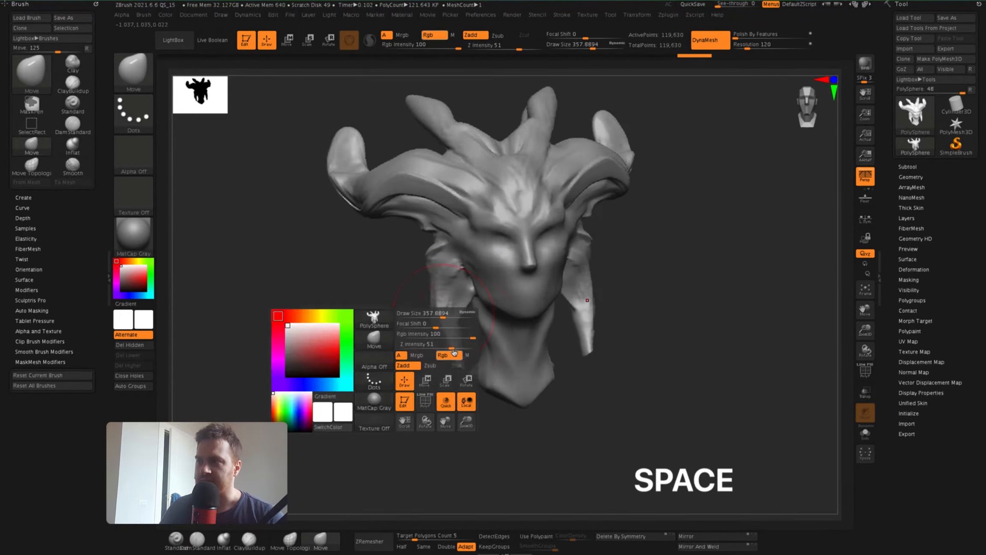
Undo the last change and cut off the lower end of one ear flap with the TrimCurve brush
{"action": "key", "text": "shift+super"}
{"action": "key", "text": "super+z"}
{"action": "key", "text": "shift+super+b"}
{"action": "left_click", "coordinate": [637, 118]}
{"action": "right_click_drag", "start_coordinate": [633, 122], "coordinate": [407, 240], "text": "shift"}
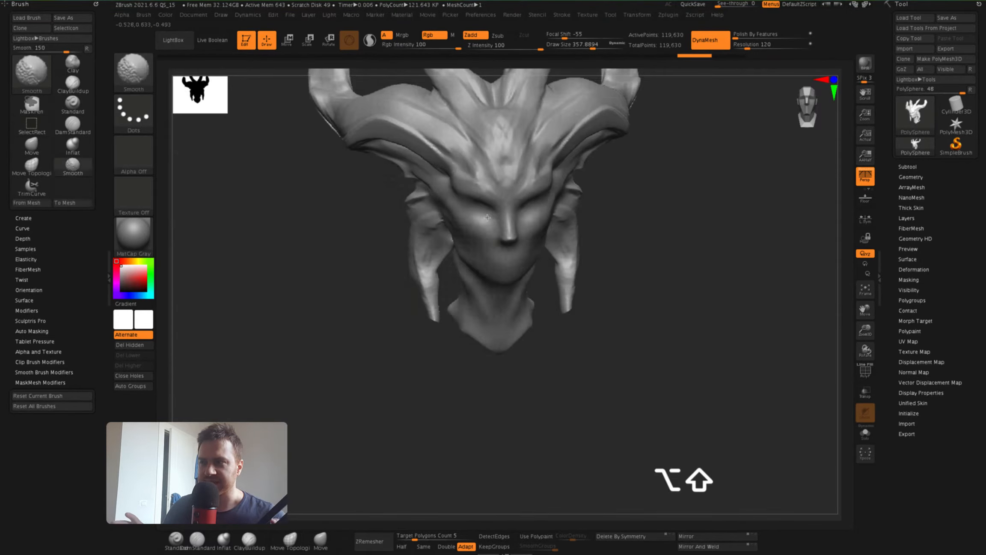
{"action": "key", "text": "shift+super"}
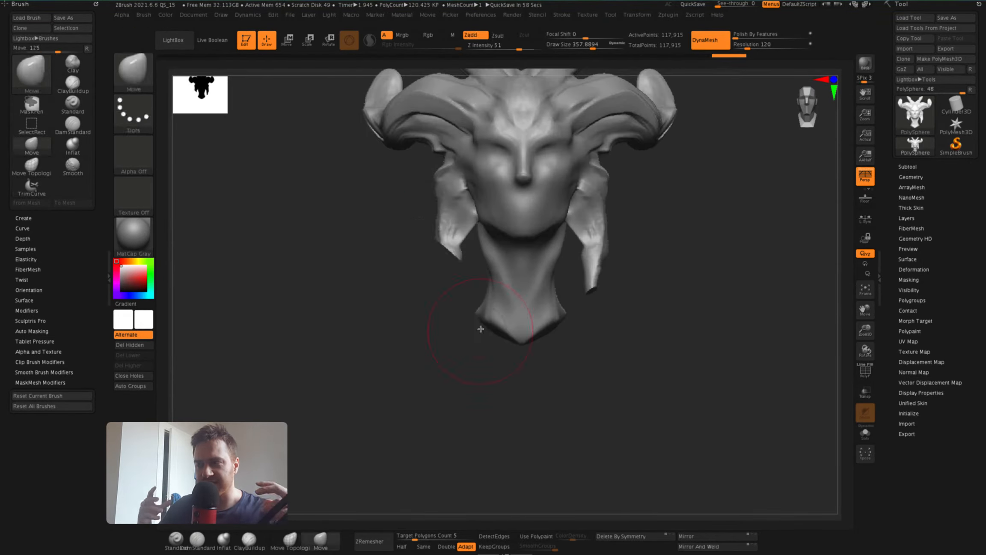
Reshape the neck, ears, horns and crown spikes with the Move brush at a draw size of about 492
{"action": "right_click_drag", "start_coordinate": [480, 329], "coordinate": [492, 355], "text": "alt"}
{"action": "mouse_move", "coordinate": [745, 188]}
{"action": "right_mouse_down"}
{"action": "mouse_move", "coordinate": [673, 209]}
{"action": "mouse_move", "coordinate": [655, 193]}
{"action": "right_mouse_up"}
{"action": "right_click_drag", "start_coordinate": [655, 193], "coordinate": [678, 218], "text": "alt"}
{"action": "mouse_move", "coordinate": [552, 291]}
{"action": "right_mouse_down"}
{"action": "mouse_move", "coordinate": [493, 296]}
{"action": "mouse_move", "coordinate": [542, 284]}
{"action": "mouse_move", "coordinate": [488, 150]}
{"action": "mouse_move", "coordinate": [579, 231]}
{"action": "mouse_move", "coordinate": [437, 291]}
{"action": "mouse_move", "coordinate": [455, 216]}
{"action": "mouse_move", "coordinate": [475, 257]}
{"action": "mouse_move", "coordinate": [427, 300]}
{"action": "mouse_move", "coordinate": [500, 217]}
{"action": "right_mouse_up"}
{"action": "key", "text": "space"}
{"action": "key", "text": "space"}
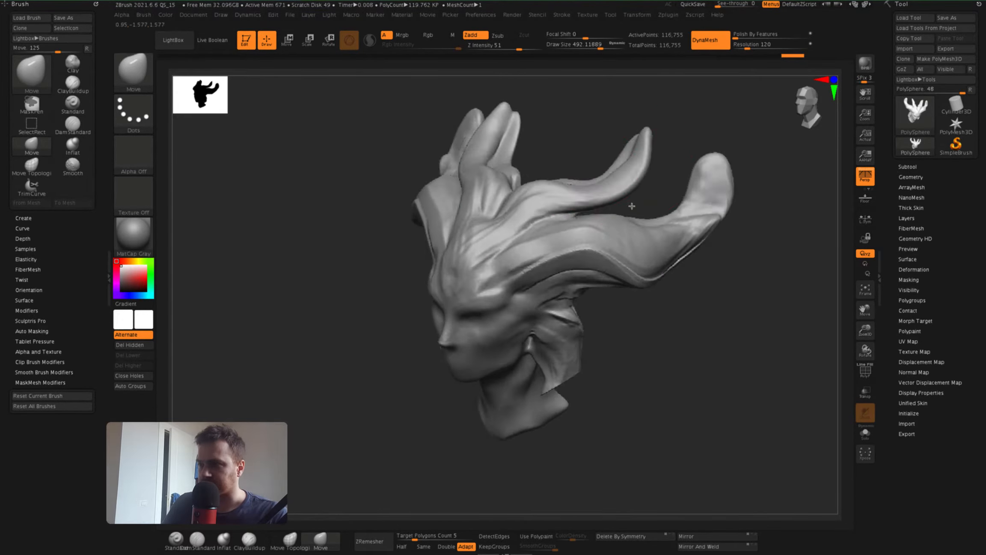
{"action": "right_click_drag", "start_coordinate": [632, 206], "coordinate": [457, 263]}
Build directional strokes over the horns, temples and cheeks with the ClayBuildup brush at a draw size of about 197
{"action": "key", "text": "space"}
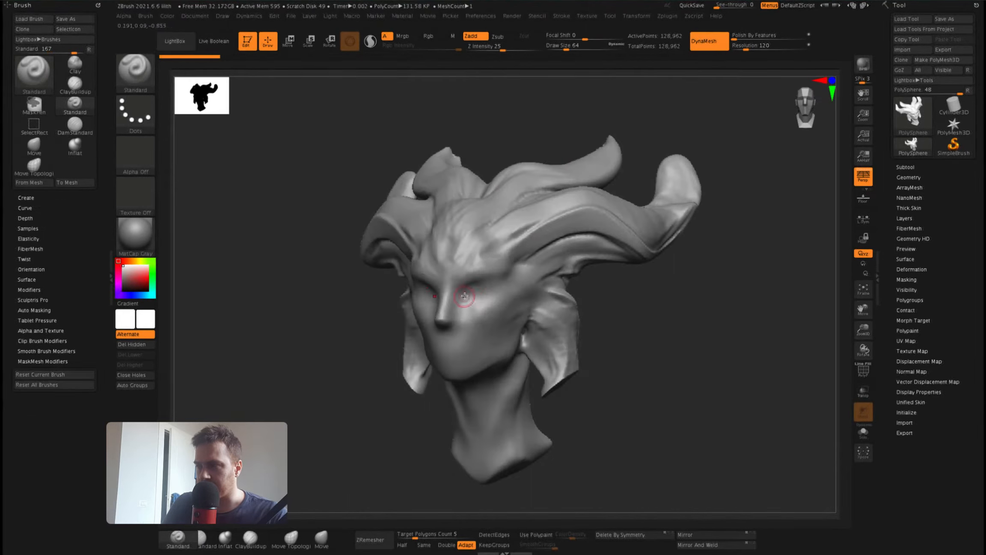
{"action": "key", "text": "space"}
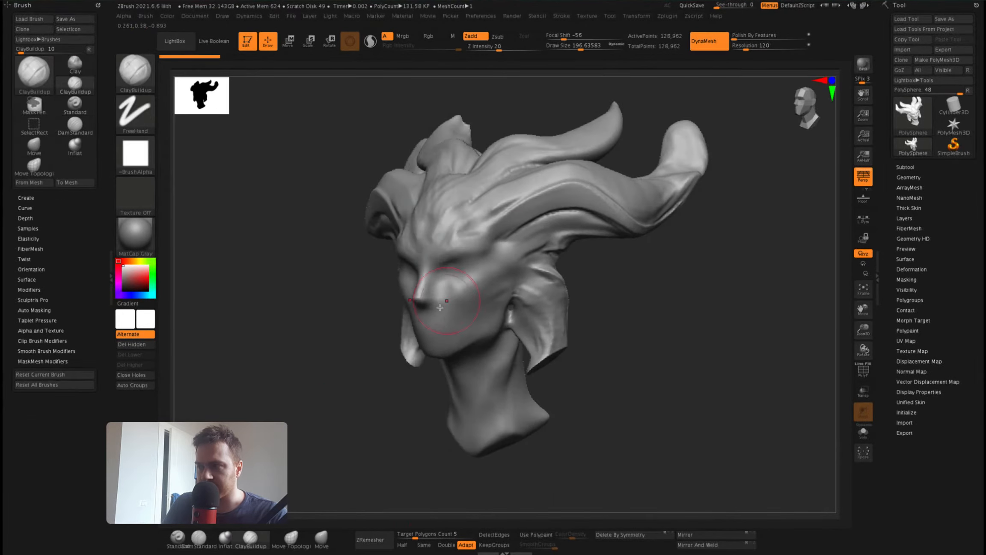
{"action": "mouse_move", "coordinate": [535, 223]}
{"action": "right_mouse_down"}
{"action": "mouse_move", "coordinate": [514, 214]}
{"action": "mouse_move", "coordinate": [570, 194]}
{"action": "mouse_move", "coordinate": [578, 240]}
{"action": "mouse_move", "coordinate": [569, 274]}
{"action": "mouse_move", "coordinate": [568, 229]}
{"action": "right_mouse_up"}
{"action": "left_click_drag", "start_coordinate": [568, 229], "coordinate": [656, 205]}
{"action": "mouse_move", "coordinate": [655, 205]}
{"action": "right_mouse_down"}
{"action": "mouse_move", "coordinate": [645, 150]}
{"action": "mouse_move", "coordinate": [623, 159]}
{"action": "right_mouse_up"}
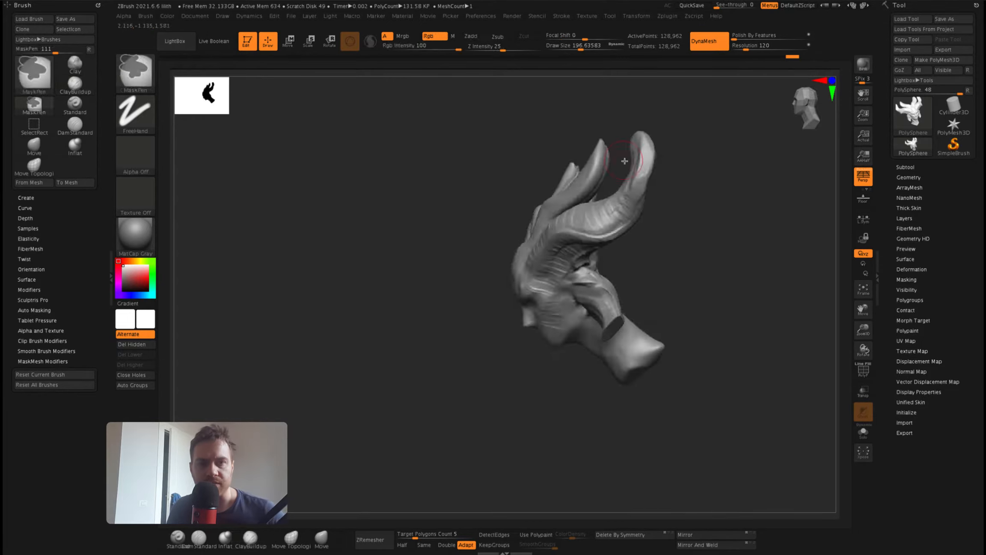
{"action": "left_click_drag", "start_coordinate": [623, 160], "coordinate": [616, 180], "text": "shift"}
Subdivide the mesh and add finer ClayBuildup strokes on the forehead and cheek at a draw size of about 83
{"action": "mouse_move", "coordinate": [617, 179]}
{"action": "right_mouse_down"}
{"action": "mouse_move", "coordinate": [566, 248]}
{"action": "mouse_move", "coordinate": [611, 284]}
{"action": "mouse_move", "coordinate": [656, 218]}
{"action": "mouse_move", "coordinate": [656, 235]}
{"action": "mouse_move", "coordinate": [628, 176]}
{"action": "mouse_move", "coordinate": [611, 225]}
{"action": "mouse_move", "coordinate": [568, 161]}
{"action": "mouse_move", "coordinate": [590, 257]}
{"action": "mouse_move", "coordinate": [531, 268]}
{"action": "mouse_move", "coordinate": [496, 250]}
{"action": "right_mouse_up"}
{"action": "key", "text": "space"}
{"action": "mouse_move", "coordinate": [537, 195]}
{"action": "right_mouse_down"}
{"action": "mouse_move", "coordinate": [531, 180]}
{"action": "mouse_move", "coordinate": [539, 187]}
{"action": "right_mouse_up"}
{"action": "left_click_drag", "start_coordinate": [540, 187], "coordinate": [552, 192]}
{"action": "mouse_move", "coordinate": [552, 192]}
{"action": "right_mouse_down"}
{"action": "mouse_move", "coordinate": [524, 202]}
{"action": "mouse_move", "coordinate": [550, 171]}
{"action": "right_mouse_up"}
{"action": "key", "text": "ctrl+d"}
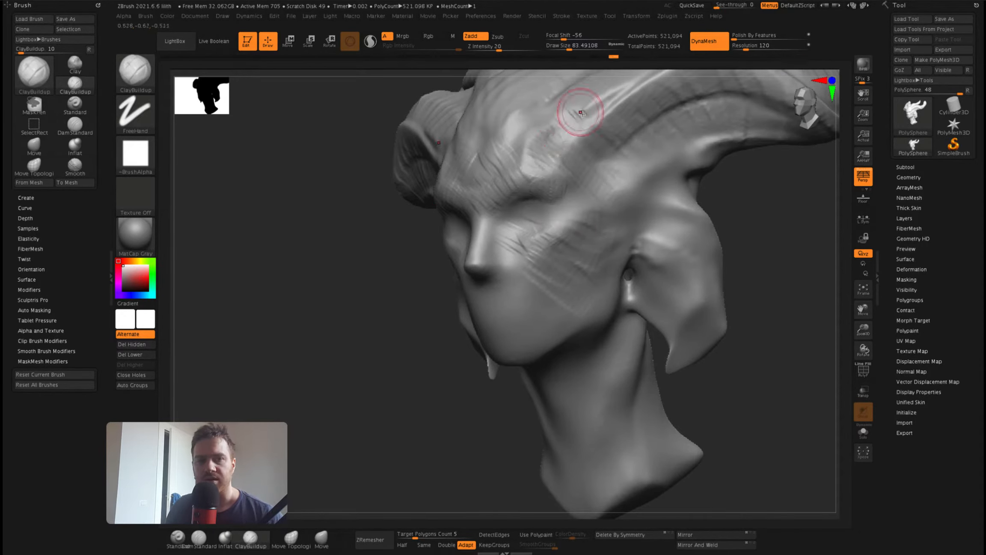
Model the eyes and refine the forehead strokes with the ClayBuildup brush at a draw size of about 46, and save the project
{"action": "left_click_drag", "start_coordinate": [581, 112], "coordinate": [552, 128]}
{"action": "key", "text": "space"}
{"action": "left_click_drag", "start_coordinate": [519, 234], "coordinate": [513, 234]}
{"action": "left_click_drag", "start_coordinate": [515, 217], "coordinate": [537, 216]}
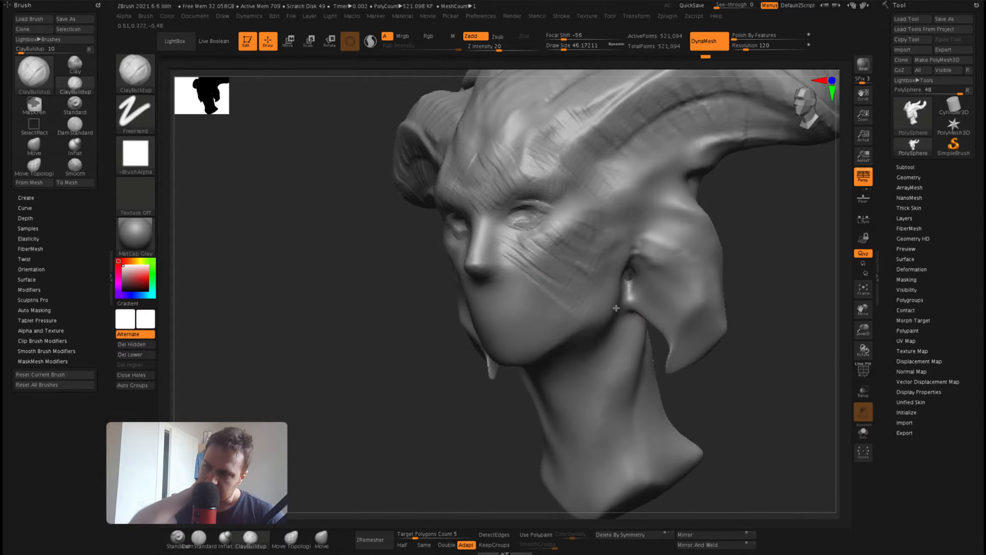
{"action": "key", "text": "ctrl+s"}
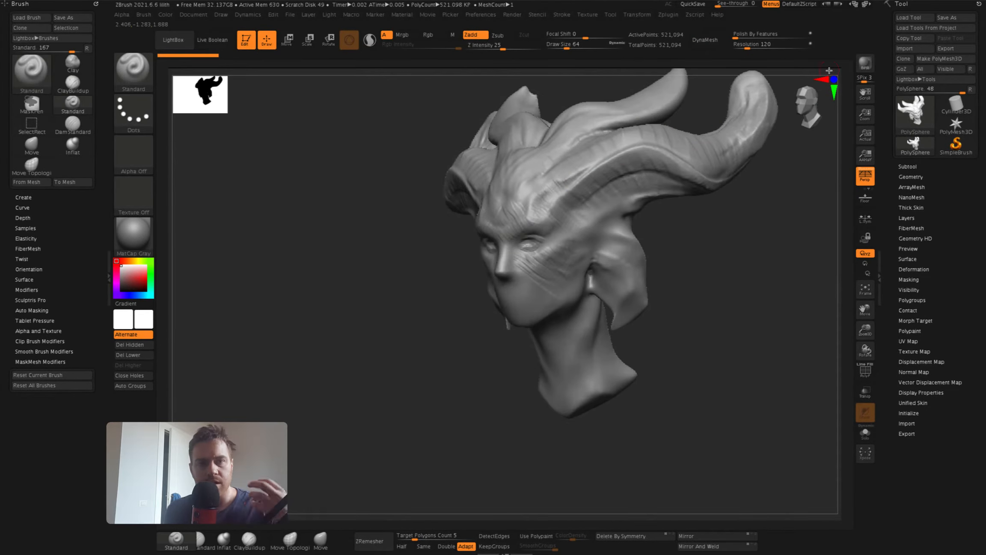
Build up the brow, eye area and nose bridge with the ClayBuildup brush at a draw size of about 104
{"action": "left_click_drag", "start_coordinate": [468, 243], "coordinate": [476, 246]}
{"action": "key", "text": "space"}
{"action": "left_click_drag", "start_coordinate": [462, 250], "coordinate": [469, 249]}
{"action": "key", "text": "b"}
{"action": "key", "text": "c"}
{"action": "key", "text": "b"}
{"action": "right_click_drag", "start_coordinate": [520, 160], "coordinate": [572, 213]}
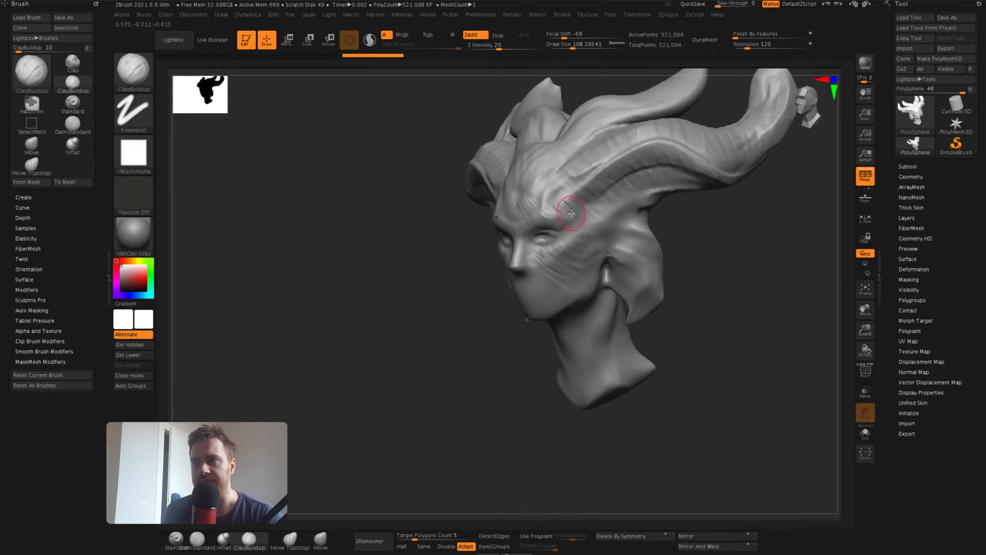
{"action": "mouse_move", "coordinate": [561, 176]}
{"action": "right_mouse_down"}
{"action": "mouse_move", "coordinate": [590, 192]}
{"action": "mouse_move", "coordinate": [542, 201]}
{"action": "mouse_move", "coordinate": [559, 213]}
{"action": "right_mouse_up"}
{"action": "mouse_move", "coordinate": [556, 255]}
{"action": "right_mouse_down", "text": "alt"}
{"action": "mouse_move", "coordinate": [564, 223]}
{"action": "mouse_move", "coordinate": [535, 223]}
{"action": "right_mouse_up", "text": "alt"}
{"action": "key", "text": "space"}
{"action": "left_click_drag", "start_coordinate": [537, 201], "coordinate": [534, 201]}
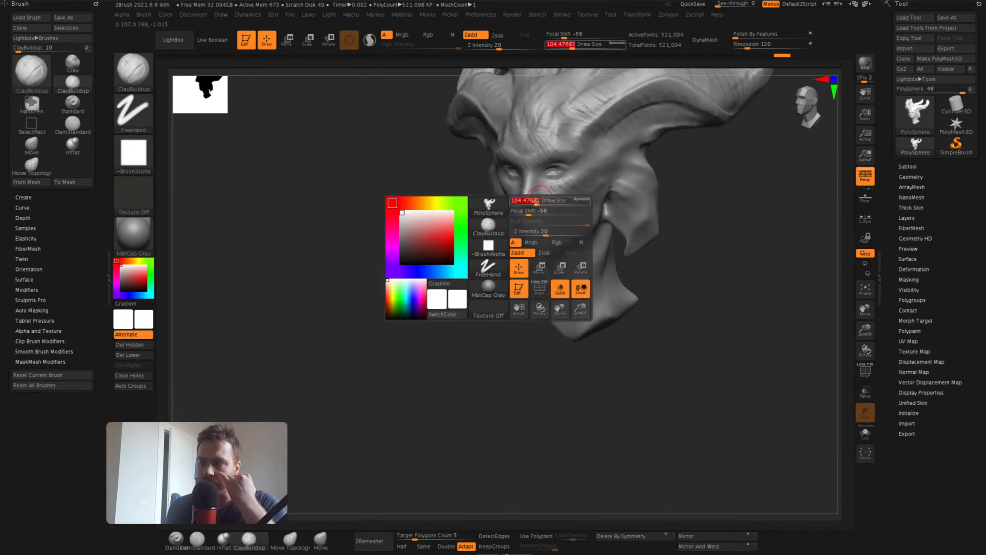
Form the lips and nose with small ClayBuildup strokes and smooth the mouth area
{"action": "mouse_move", "coordinate": [534, 201]}
{"action": "right_mouse_down"}
{"action": "mouse_move", "coordinate": [522, 191]}
{"action": "mouse_move", "coordinate": [497, 223]}
{"action": "mouse_move", "coordinate": [529, 247]}
{"action": "mouse_move", "coordinate": [509, 248]}
{"action": "right_mouse_up"}
{"action": "key", "text": "space"}
{"action": "left_click_drag", "start_coordinate": [482, 326], "coordinate": [472, 325]}
{"action": "left_click_drag", "start_coordinate": [523, 242], "coordinate": [512, 240], "text": "shift"}
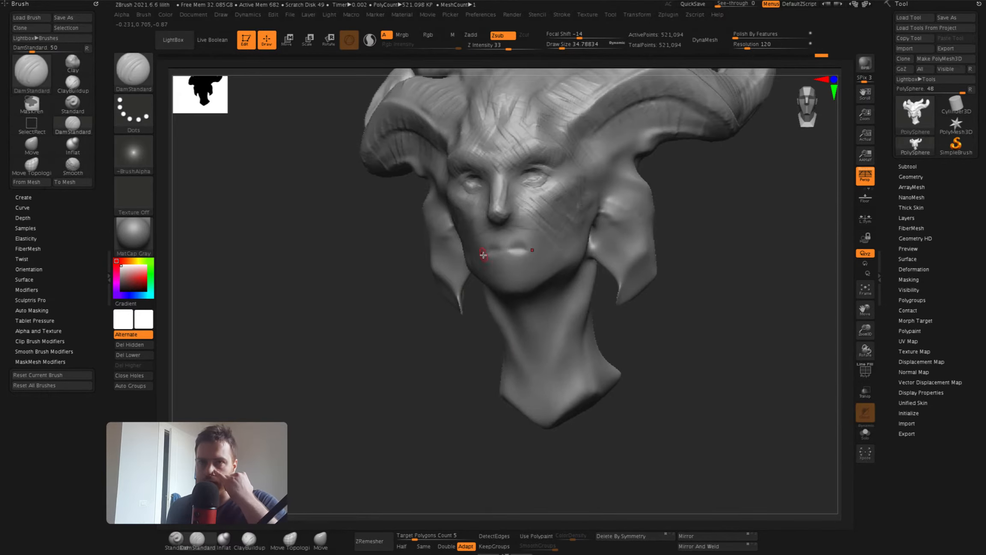
Define the mouth line, lips and nostrils, starting with the DamStandard brush at a draw size of about 35
{"action": "right_click_drag", "start_coordinate": [484, 255], "coordinate": [527, 240]}
{"action": "key", "text": "space"}
{"action": "left_click_drag", "start_coordinate": [513, 217], "coordinate": [502, 217]}
{"action": "right_click_drag", "start_coordinate": [502, 239], "coordinate": [493, 232]}
{"action": "key", "text": "space"}
{"action": "left_click_drag", "start_coordinate": [501, 227], "coordinate": [501, 226]}
{"action": "key", "text": "space"}
{"action": "right_click_drag", "start_coordinate": [506, 216], "coordinate": [500, 210]}
{"action": "right_click_drag", "start_coordinate": [561, 172], "coordinate": [536, 171]}
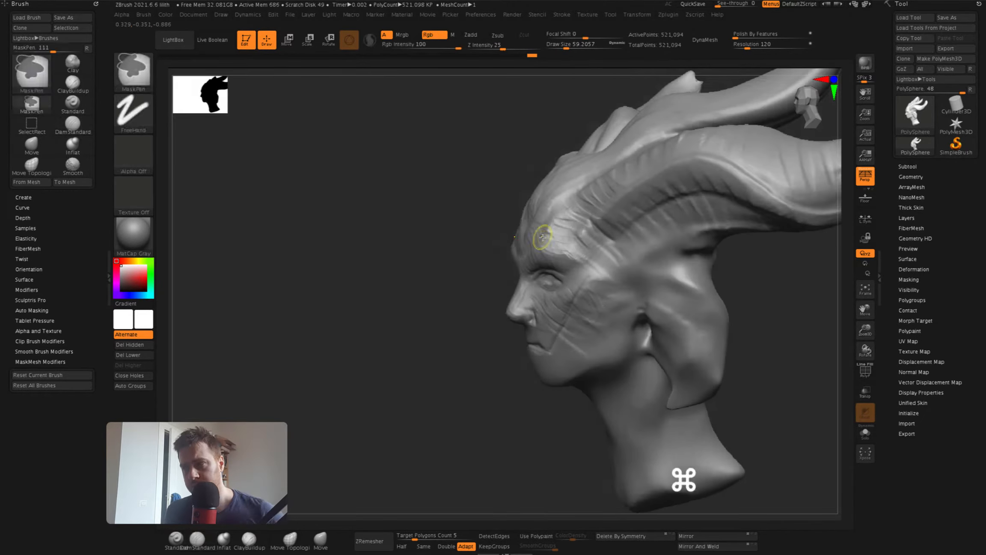
Carve creases along the cheeks and horn bases with DamStandard and build up brows, lips and chin with ClayBuildup at about size 59
{"action": "right_click_drag", "start_coordinate": [556, 220], "coordinate": [568, 259]}
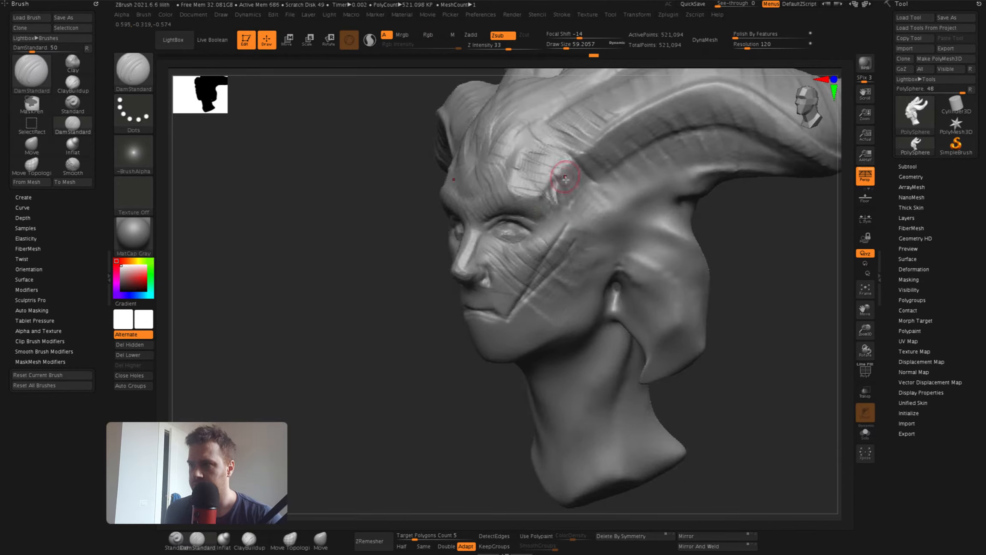
{"action": "right_click_drag", "start_coordinate": [566, 179], "coordinate": [589, 154]}
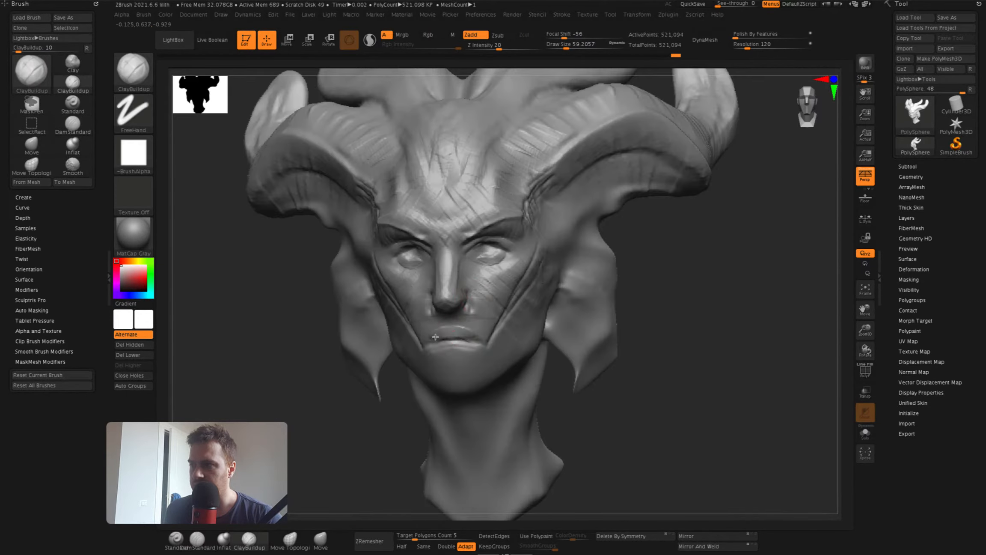
{"action": "mouse_move", "coordinate": [469, 334]}
{"action": "right_mouse_down"}
{"action": "mouse_move", "coordinate": [403, 346]}
{"action": "mouse_move", "coordinate": [413, 338]}
{"action": "mouse_move", "coordinate": [396, 315]}
{"action": "mouse_move", "coordinate": [459, 329]}
{"action": "mouse_move", "coordinate": [439, 234]}
{"action": "mouse_move", "coordinate": [440, 289]}
{"action": "mouse_move", "coordinate": [469, 260]}
{"action": "mouse_move", "coordinate": [427, 284]}
{"action": "mouse_move", "coordinate": [516, 366]}
{"action": "mouse_move", "coordinate": [462, 345]}
{"action": "mouse_move", "coordinate": [441, 242]}
{"action": "mouse_move", "coordinate": [511, 201]}
{"action": "mouse_move", "coordinate": [500, 232]}
{"action": "mouse_move", "coordinate": [507, 286]}
{"action": "right_mouse_up"}
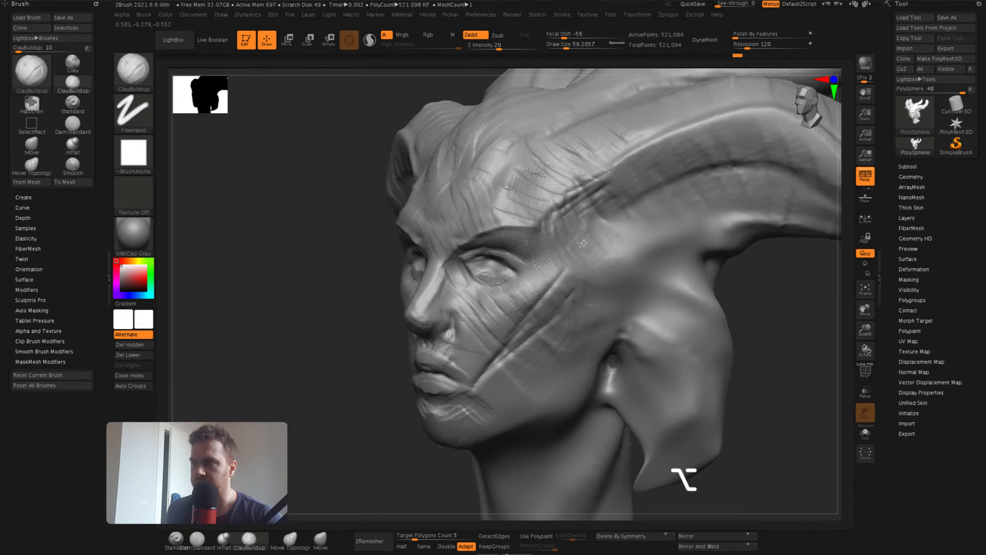
Add directional ClayBuildup strokes along the cheeks, jaw and ear flaps at a draw size of about 65
{"action": "mouse_move", "coordinate": [584, 243]}
{"action": "right_mouse_down", "text": "alt"}
{"action": "mouse_move", "coordinate": [556, 274]}
{"action": "mouse_move", "coordinate": [547, 256]}
{"action": "right_mouse_up", "text": "alt"}
{"action": "key", "text": "space"}
{"action": "left_click_drag", "start_coordinate": [589, 199], "coordinate": [600, 199]}
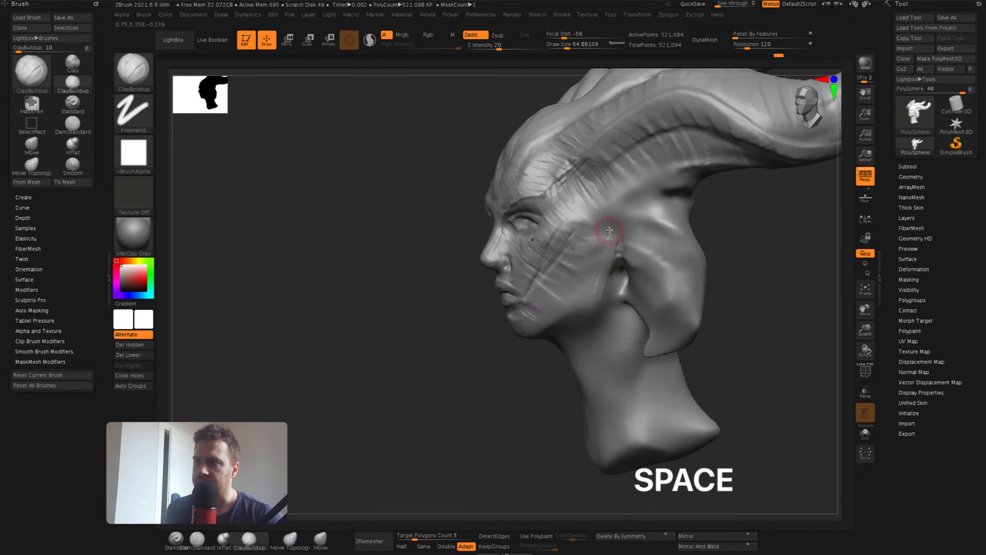
{"action": "mouse_move", "coordinate": [610, 230]}
{"action": "right_mouse_down"}
{"action": "mouse_move", "coordinate": [556, 268]}
{"action": "mouse_move", "coordinate": [545, 294]}
{"action": "right_mouse_up"}
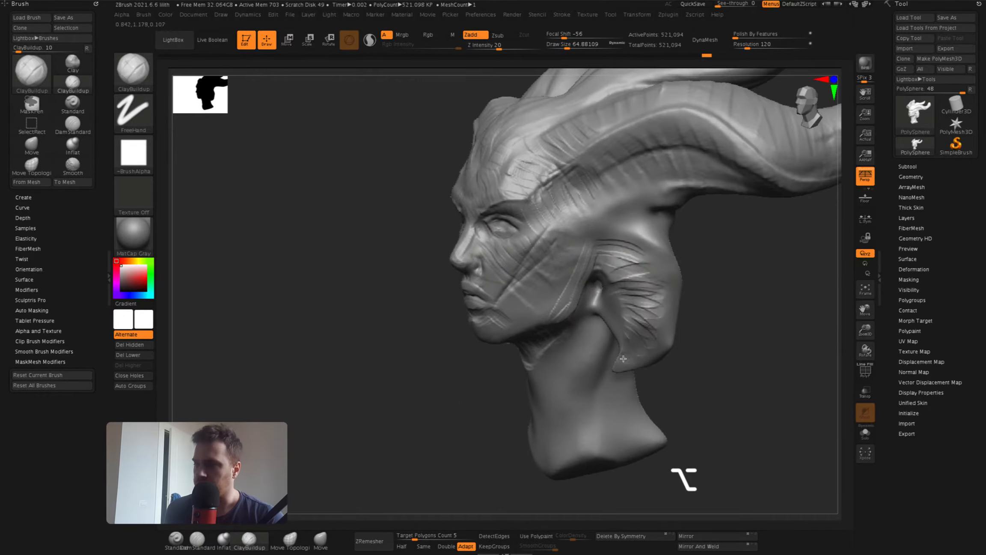
{"action": "right_click_drag", "start_coordinate": [622, 283], "coordinate": [580, 278]}
{"action": "right_click_drag", "start_coordinate": [591, 316], "coordinate": [639, 233]}
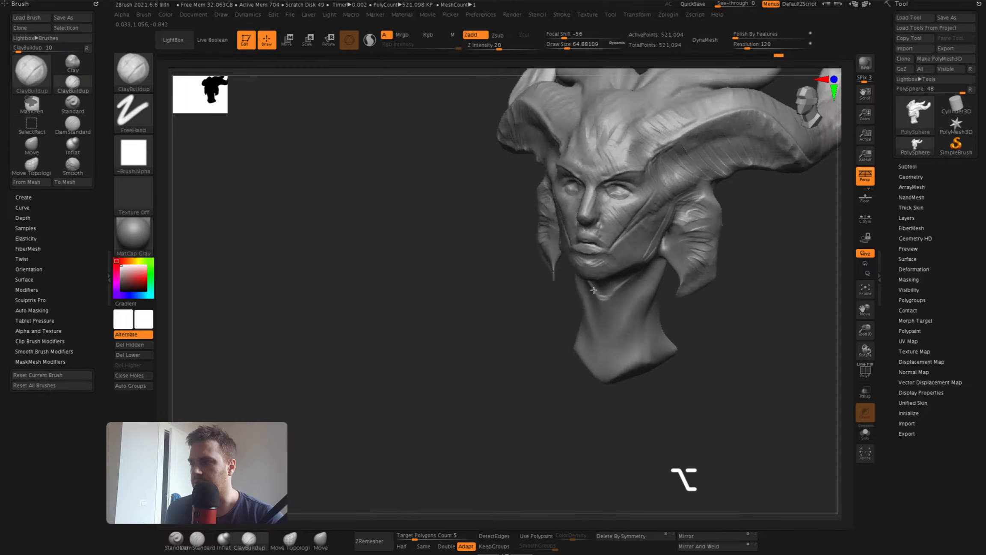
Adjust the shapes of the head and horns with the Move brush
{"action": "right_click_drag", "start_coordinate": [594, 290], "coordinate": [676, 274]}
{"action": "mouse_move", "coordinate": [677, 274]}
{"action": "right_mouse_down", "text": "alt"}
{"action": "mouse_move", "coordinate": [641, 297]}
{"action": "mouse_move", "coordinate": [608, 199]}
{"action": "right_mouse_up", "text": "alt"}
{"action": "key", "text": "b"}
{"action": "key", "text": "m"}
{"action": "key", "text": "v"}
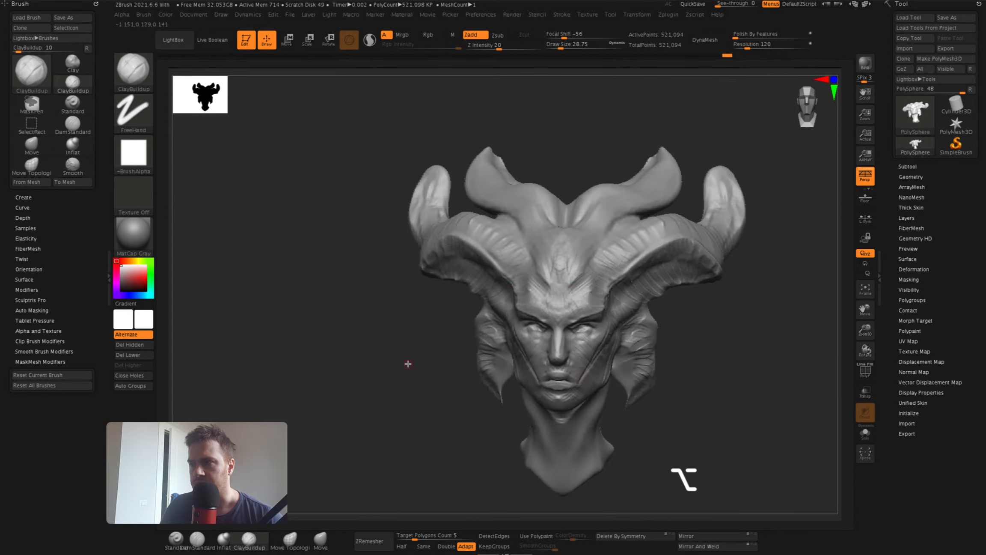
Build ridges across the upper crown horns with the ClayBuildup brush at a draw size of about 90
{"action": "left_click_drag", "start_coordinate": [407, 359], "coordinate": [540, 244]}
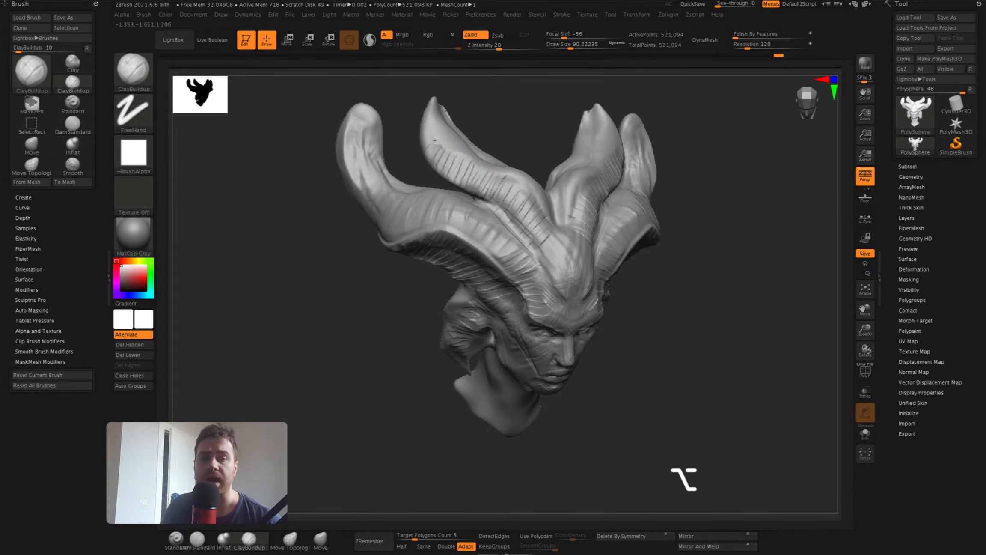
{"action": "mouse_move", "coordinate": [435, 140]}
{"action": "left_mouse_down"}
{"action": "mouse_move", "coordinate": [452, 104]}
{"action": "mouse_move", "coordinate": [521, 197]}
{"action": "left_mouse_up"}
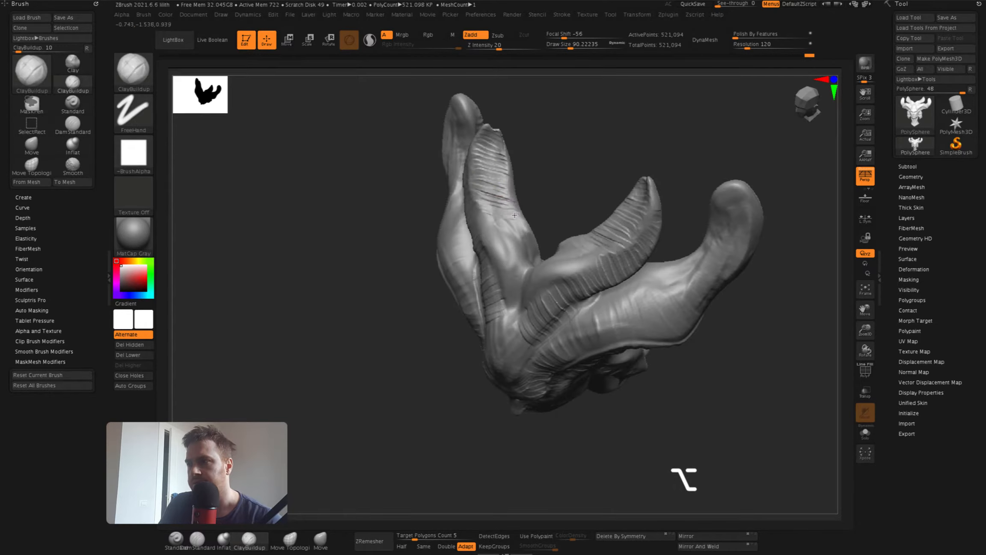
{"action": "mouse_move", "coordinate": [526, 253]}
{"action": "right_mouse_down"}
{"action": "mouse_move", "coordinate": [510, 260]}
{"action": "mouse_move", "coordinate": [468, 227]}
{"action": "mouse_move", "coordinate": [510, 272]}
{"action": "mouse_move", "coordinate": [534, 271]}
{"action": "mouse_move", "coordinate": [468, 247]}
{"action": "mouse_move", "coordinate": [480, 256]}
{"action": "mouse_move", "coordinate": [473, 231]}
{"action": "mouse_move", "coordinate": [473, 289]}
{"action": "mouse_move", "coordinate": [542, 210]}
{"action": "right_mouse_up"}
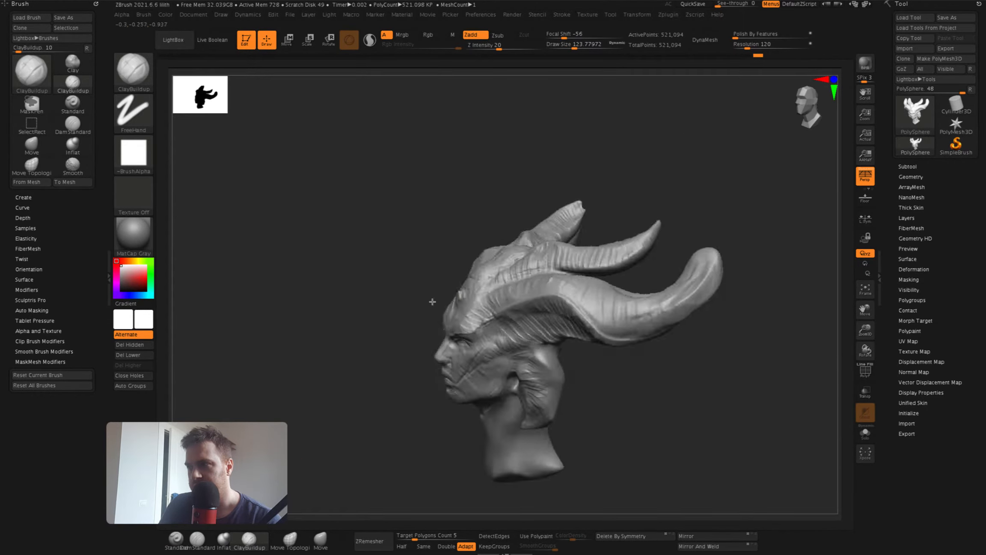
Pull the crown horns and a new central spike into sharp points with the SnakeHook brush at draw sizes of about 124 to 234
{"action": "mouse_move", "coordinate": [469, 281]}
{"action": "right_mouse_down"}
{"action": "mouse_move", "coordinate": [507, 178]}
{"action": "mouse_move", "coordinate": [498, 214]}
{"action": "mouse_move", "coordinate": [467, 198]}
{"action": "mouse_move", "coordinate": [418, 243]}
{"action": "mouse_move", "coordinate": [363, 348]}
{"action": "mouse_move", "coordinate": [441, 302]}
{"action": "mouse_move", "coordinate": [508, 378]}
{"action": "mouse_move", "coordinate": [450, 300]}
{"action": "mouse_move", "coordinate": [484, 317]}
{"action": "right_mouse_up"}
{"action": "key", "text": "b"}
{"action": "key", "text": "s"}
{"action": "key", "text": "h"}
{"action": "left_click_drag", "start_coordinate": [527, 332], "coordinate": [523, 308]}
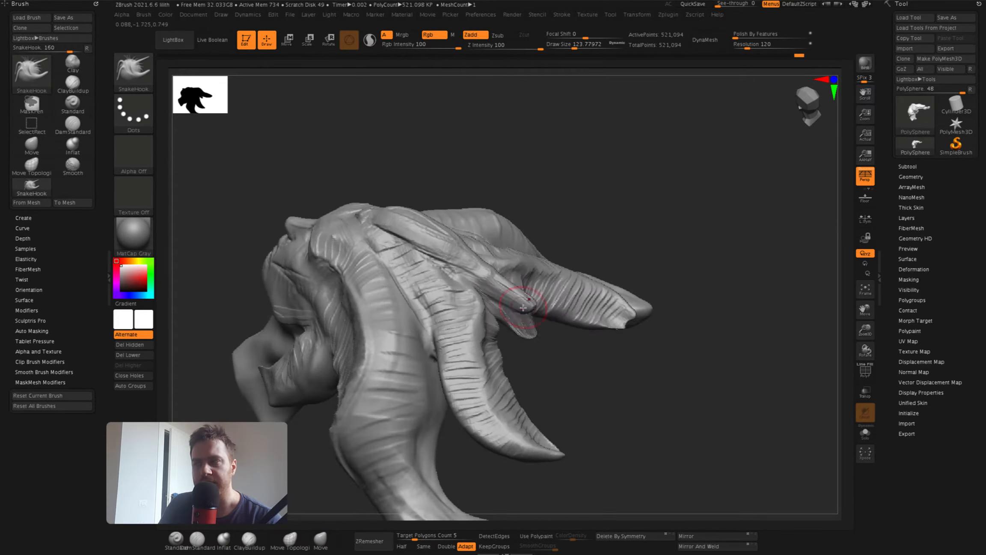
{"action": "mouse_move", "coordinate": [524, 307]}
{"action": "right_mouse_down"}
{"action": "mouse_move", "coordinate": [528, 357]}
{"action": "mouse_move", "coordinate": [523, 294]}
{"action": "mouse_move", "coordinate": [581, 316]}
{"action": "mouse_move", "coordinate": [668, 325]}
{"action": "mouse_move", "coordinate": [634, 257]}
{"action": "mouse_move", "coordinate": [616, 244]}
{"action": "mouse_move", "coordinate": [624, 301]}
{"action": "mouse_move", "coordinate": [582, 254]}
{"action": "right_mouse_up"}
{"action": "key", "text": "bracketright"}
{"action": "key", "text": "space"}
{"action": "right_click_drag", "start_coordinate": [675, 130], "coordinate": [691, 102]}
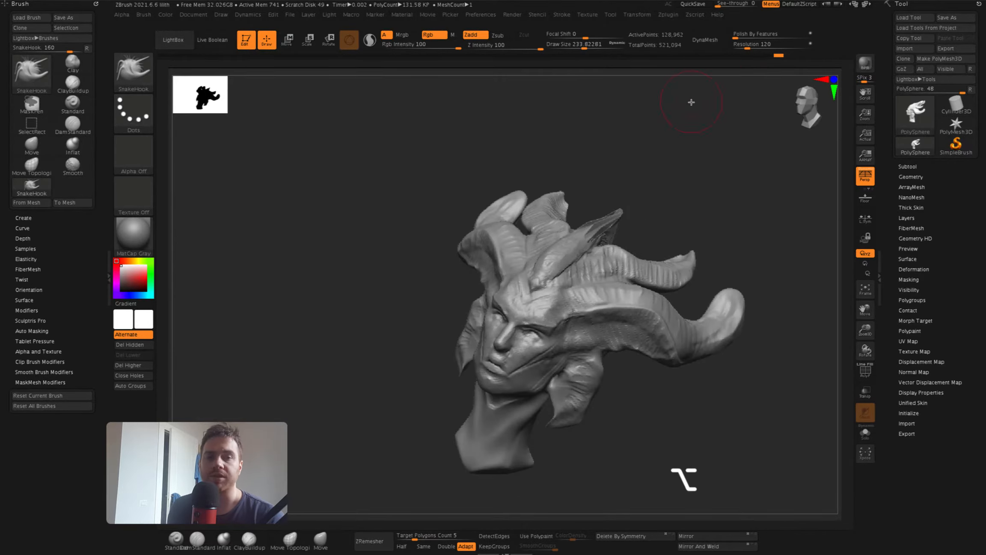
Remesh the head with DynaMesh at resolution 176 and rework the crown spikes with the ClayBuildup brush at a draw size of about 108
{"action": "left_click", "coordinate": [727, 46]}
{"action": "mouse_move", "coordinate": [694, 274]}
{"action": "right_mouse_down"}
{"action": "mouse_move", "coordinate": [642, 274]}
{"action": "mouse_move", "coordinate": [591, 240]}
{"action": "mouse_move", "coordinate": [557, 266]}
{"action": "mouse_move", "coordinate": [461, 244]}
{"action": "mouse_move", "coordinate": [633, 257]}
{"action": "mouse_move", "coordinate": [565, 244]}
{"action": "mouse_move", "coordinate": [467, 188]}
{"action": "mouse_move", "coordinate": [557, 222]}
{"action": "mouse_move", "coordinate": [660, 240]}
{"action": "mouse_move", "coordinate": [594, 233]}
{"action": "mouse_move", "coordinate": [535, 268]}
{"action": "mouse_move", "coordinate": [532, 325]}
{"action": "mouse_move", "coordinate": [541, 324]}
{"action": "right_mouse_up"}
{"action": "key", "text": "space"}
{"action": "key", "text": "ctrl"}
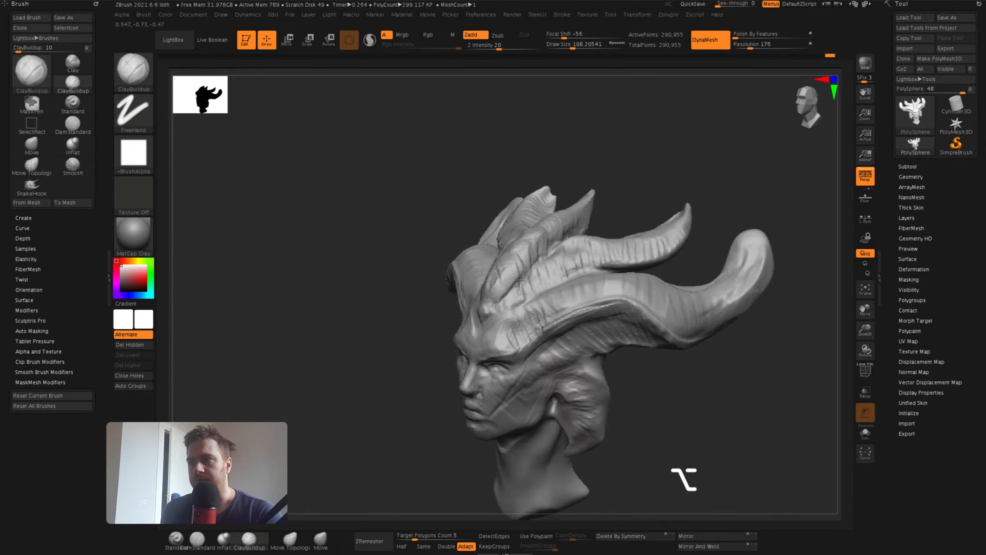
Build shoulders and an upper chest below the neck with the ClayBuildup brush at a draw size of about 299
{"action": "mouse_move", "coordinate": [609, 282]}
{"action": "right_mouse_down"}
{"action": "mouse_move", "coordinate": [508, 365]}
{"action": "mouse_move", "coordinate": [531, 282]}
{"action": "mouse_move", "coordinate": [544, 325]}
{"action": "mouse_move", "coordinate": [513, 317]}
{"action": "mouse_move", "coordinate": [458, 335]}
{"action": "right_mouse_up"}
{"action": "key", "text": "space"}
{"action": "mouse_move", "coordinate": [458, 335]}
{"action": "left_mouse_down"}
{"action": "mouse_move", "coordinate": [535, 333]}
{"action": "mouse_move", "coordinate": [502, 333]}
{"action": "mouse_move", "coordinate": [560, 301]}
{"action": "left_mouse_up"}
{"action": "right_click_drag", "start_coordinate": [333, 376], "coordinate": [461, 382]}
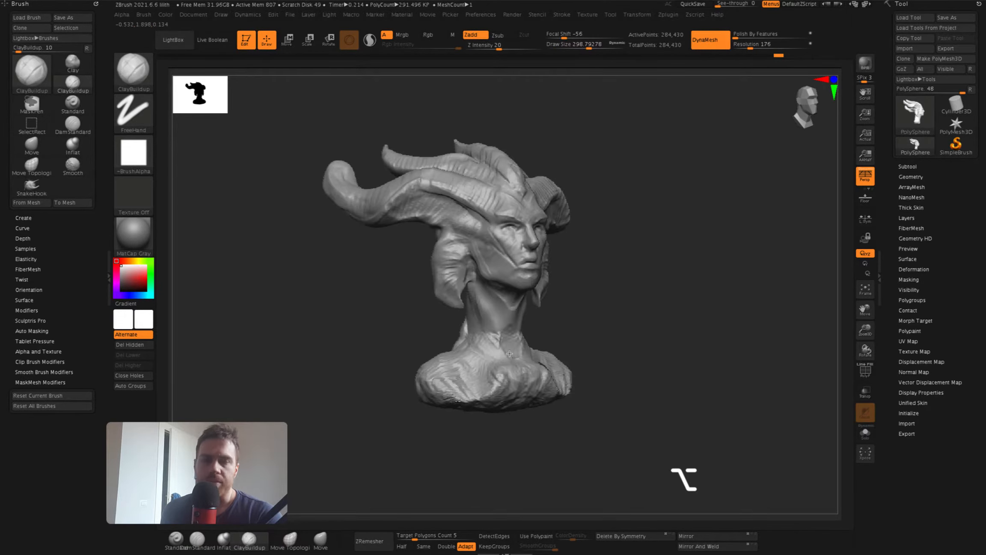
Fill out the upper back, neck and shoulder muscles with the ClayBuildup brush at draw sizes of about 274 to 415
{"action": "right_click_drag", "start_coordinate": [460, 346], "coordinate": [421, 328], "text": "shift"}
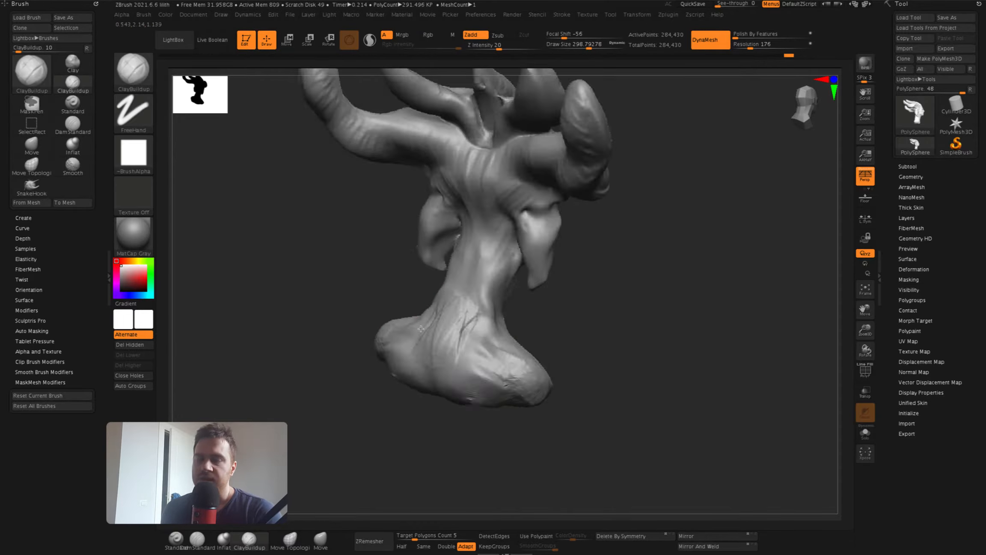
{"action": "mouse_move", "coordinate": [484, 389]}
{"action": "right_mouse_down", "text": "alt"}
{"action": "mouse_move", "coordinate": [440, 326]}
{"action": "mouse_move", "coordinate": [588, 274]}
{"action": "mouse_move", "coordinate": [515, 340]}
{"action": "right_mouse_up", "text": "alt"}
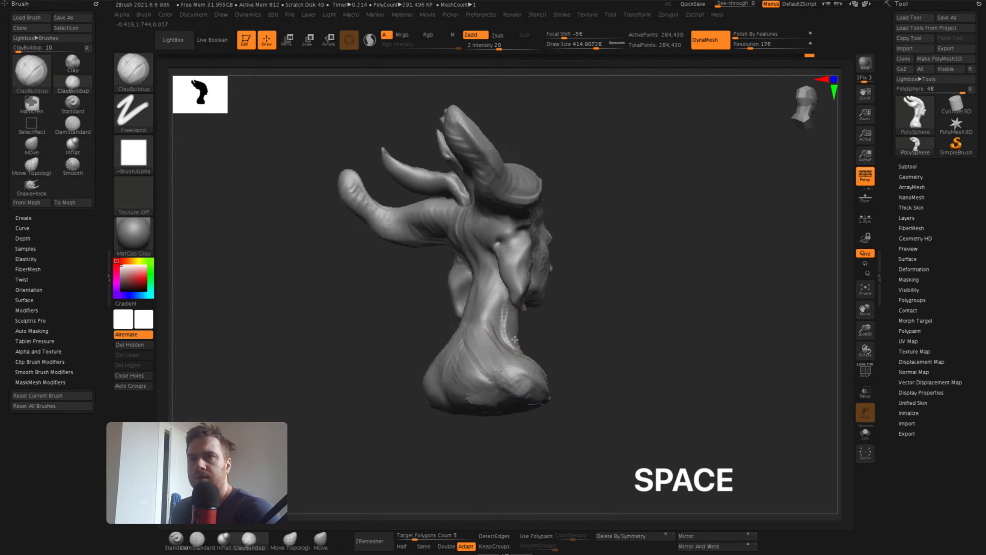
{"action": "mouse_move", "coordinate": [446, 361]}
{"action": "right_mouse_down"}
{"action": "mouse_move", "coordinate": [550, 286]}
{"action": "mouse_move", "coordinate": [464, 333]}
{"action": "right_mouse_up"}
{"action": "right_click_drag", "start_coordinate": [495, 284], "coordinate": [569, 291]}
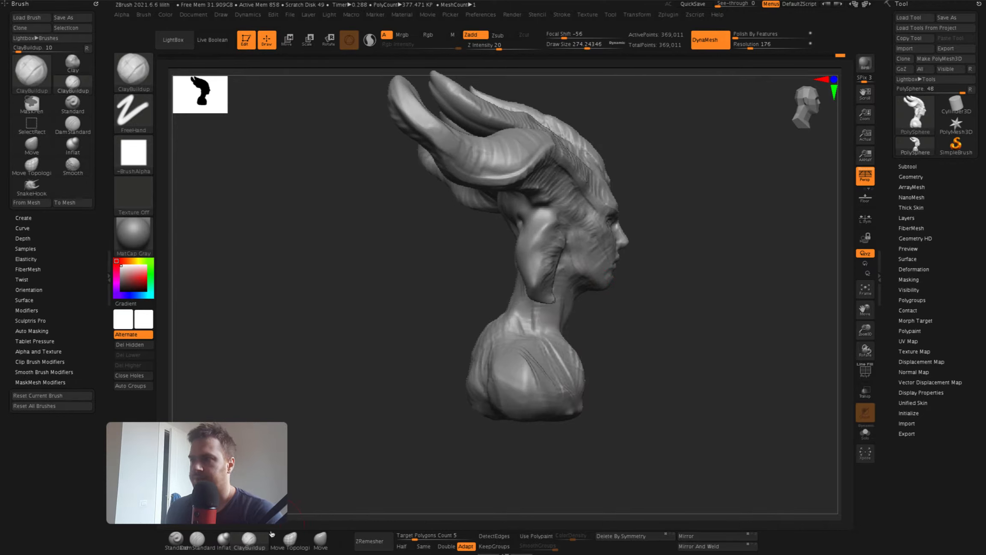
Refine the facial features with the ClayBuildup brush, using a soft round alpha and a draw size of about 31
{"action": "mouse_move", "coordinate": [385, 471]}
{"action": "right_mouse_down"}
{"action": "mouse_move", "coordinate": [473, 396]}
{"action": "mouse_move", "coordinate": [516, 220]}
{"action": "right_mouse_up"}
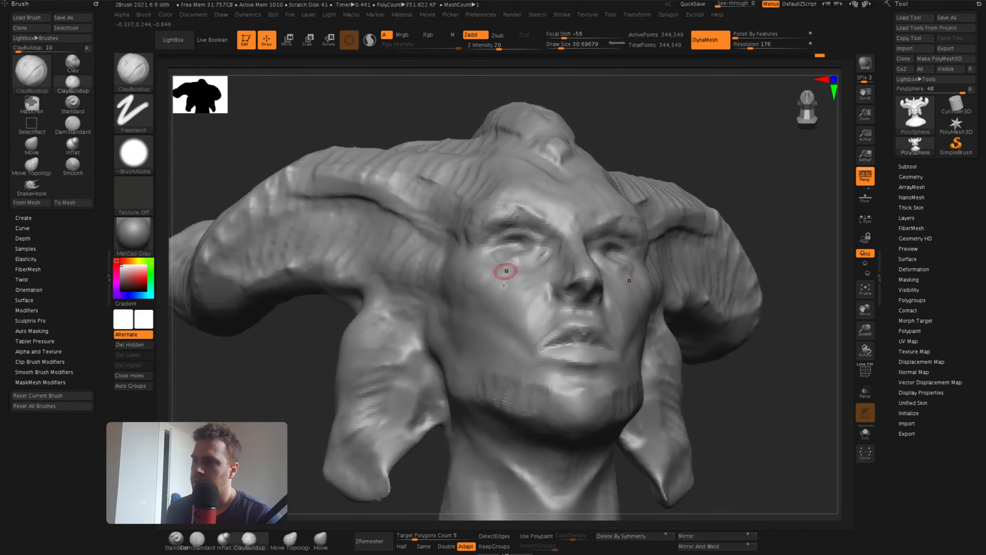
{"action": "mouse_move", "coordinate": [495, 368]}
{"action": "right_mouse_down", "text": "super"}
{"action": "mouse_move", "coordinate": [529, 293]}
{"action": "mouse_move", "coordinate": [493, 285]}
{"action": "right_mouse_up", "text": "super"}
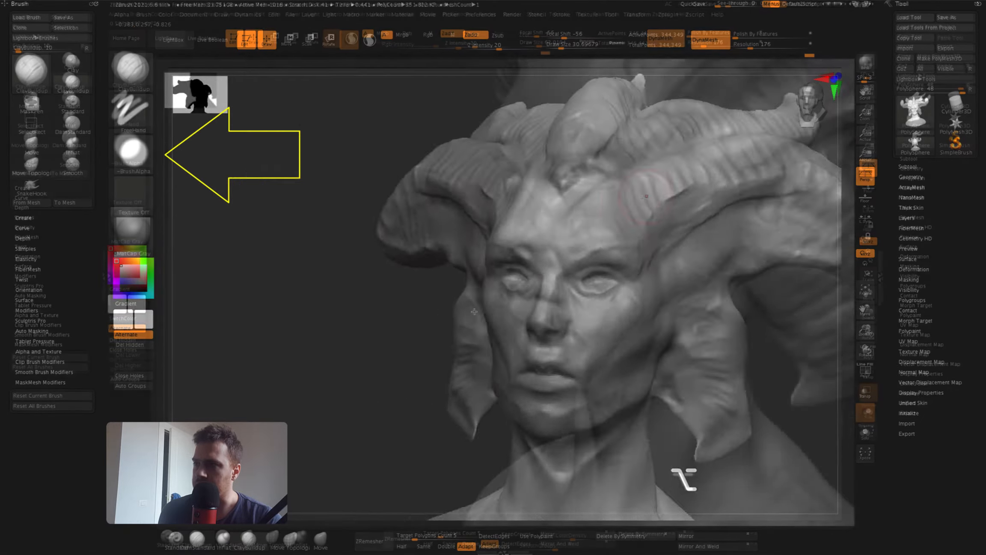
{"action": "right_click_drag", "start_coordinate": [620, 141], "coordinate": [661, 122]}
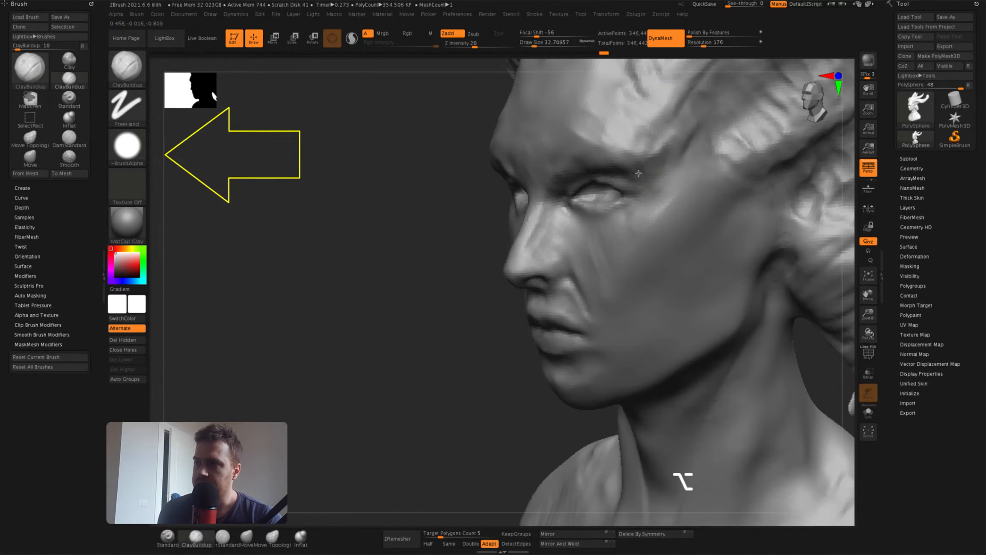
Add a sphere subtool as an eyeball, scale and fit it into the eye socket, and mirror it to the other eye
{"action": "mouse_move", "coordinate": [665, 171]}
{"action": "right_mouse_down"}
{"action": "mouse_move", "coordinate": [619, 266]}
{"action": "mouse_move", "coordinate": [583, 238]}
{"action": "mouse_move", "coordinate": [590, 223]}
{"action": "mouse_move", "coordinate": [556, 223]}
{"action": "right_mouse_up"}
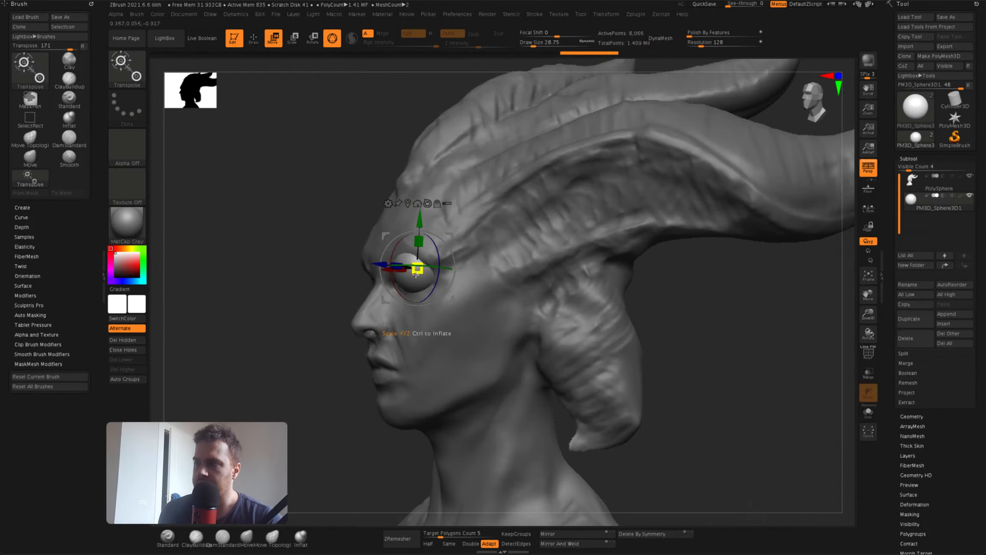
{"action": "right_click_drag", "start_coordinate": [419, 264], "coordinate": [428, 300], "text": "super"}
{"action": "left_click_drag", "start_coordinate": [394, 300], "coordinate": [396, 301]}
{"action": "right_click_drag", "start_coordinate": [432, 299], "coordinate": [514, 274]}
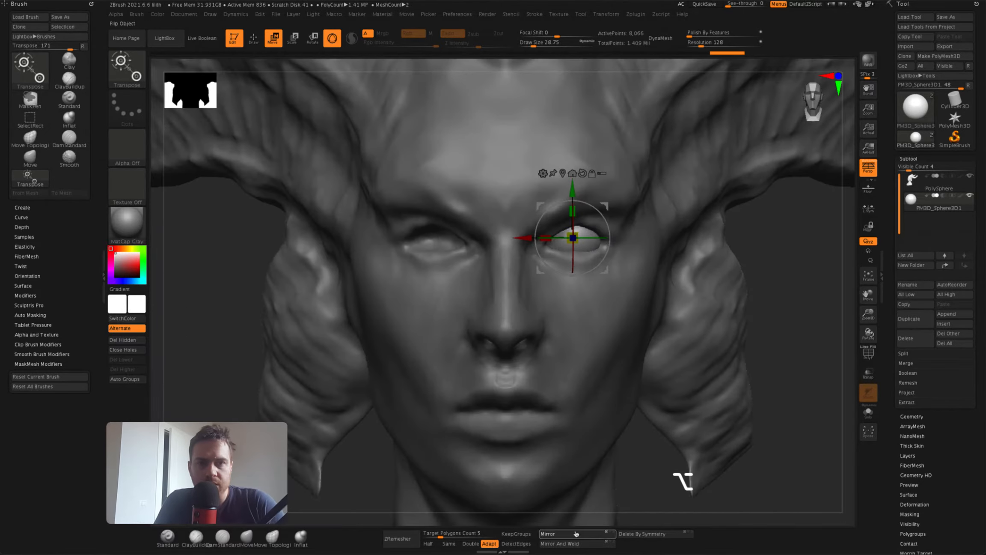
{"action": "right_click_drag", "start_coordinate": [527, 239], "coordinate": [493, 240]}
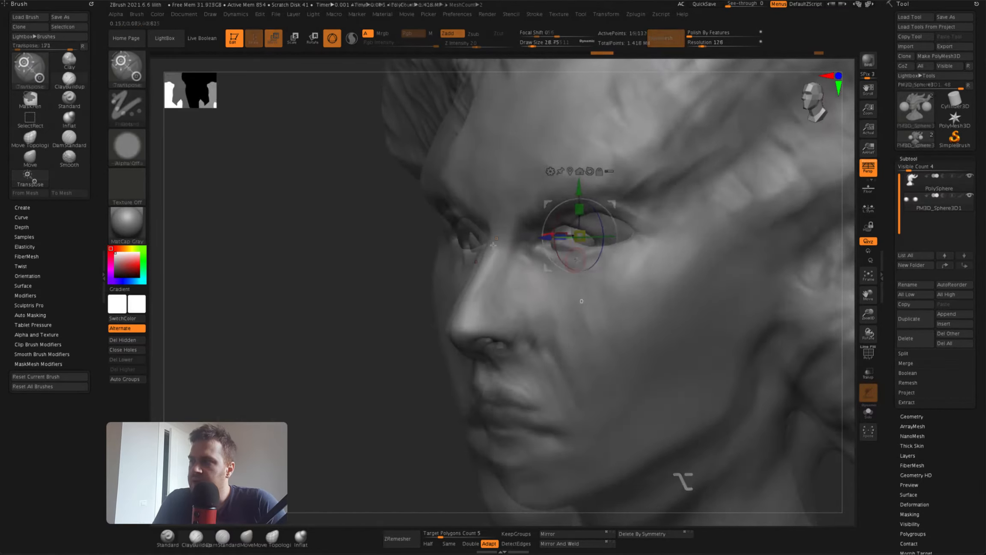
Fit the eyelids around the eyeballs with the Move Topological brush at a draw size of about 18
{"action": "right_click_drag", "start_coordinate": [599, 240], "coordinate": [668, 240], "text": "alt"}
{"action": "right_click_drag", "start_coordinate": [600, 222], "coordinate": [620, 213]}
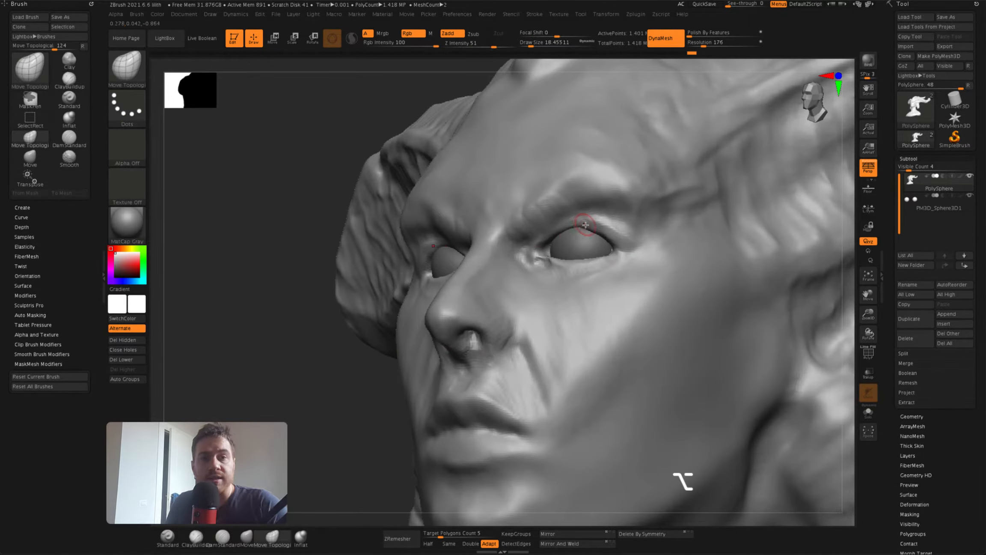
{"action": "mouse_move", "coordinate": [586, 224]}
{"action": "right_mouse_down", "text": "alt"}
{"action": "mouse_move", "coordinate": [600, 231]}
{"action": "mouse_move", "coordinate": [557, 240]}
{"action": "mouse_move", "coordinate": [613, 247]}
{"action": "mouse_move", "coordinate": [502, 150]}
{"action": "mouse_move", "coordinate": [556, 171]}
{"action": "mouse_move", "coordinate": [555, 158]}
{"action": "mouse_move", "coordinate": [505, 141]}
{"action": "mouse_move", "coordinate": [478, 269]}
{"action": "mouse_move", "coordinate": [493, 257]}
{"action": "mouse_move", "coordinate": [529, 300]}
{"action": "mouse_move", "coordinate": [492, 223]}
{"action": "mouse_move", "coordinate": [518, 214]}
{"action": "mouse_move", "coordinate": [450, 182]}
{"action": "right_mouse_up", "text": "alt"}
Refine the forehead and face planes with the ClayBuildup brush at a draw size of about 90, smoothing where needed
{"action": "key", "text": "q"}
{"action": "key", "text": "b"}
{"action": "key", "text": "c"}
{"action": "key", "text": "b"}
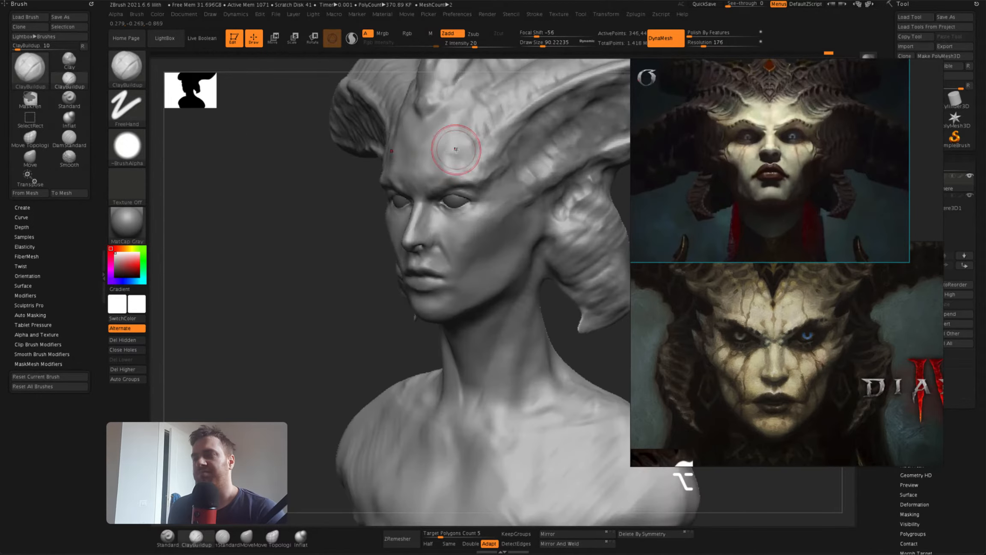
{"action": "right_click_drag", "start_coordinate": [462, 129], "coordinate": [440, 190], "text": "shift"}
{"action": "key", "text": "space"}
{"action": "mouse_move", "coordinate": [394, 220]}
{"action": "right_mouse_down"}
{"action": "mouse_move", "coordinate": [419, 206]}
{"action": "mouse_move", "coordinate": [429, 214]}
{"action": "mouse_move", "coordinate": [384, 265]}
{"action": "mouse_move", "coordinate": [348, 262]}
{"action": "mouse_move", "coordinate": [363, 334]}
{"action": "mouse_move", "coordinate": [445, 306]}
{"action": "right_mouse_up"}
Sharpen the line between the lips and the mouth corners with the DamStandard brush at a draw size of about 27
{"action": "key", "text": "space"}
{"action": "key", "text": "d"}
{"action": "left_click_drag", "start_coordinate": [445, 306], "coordinate": [428, 315]}
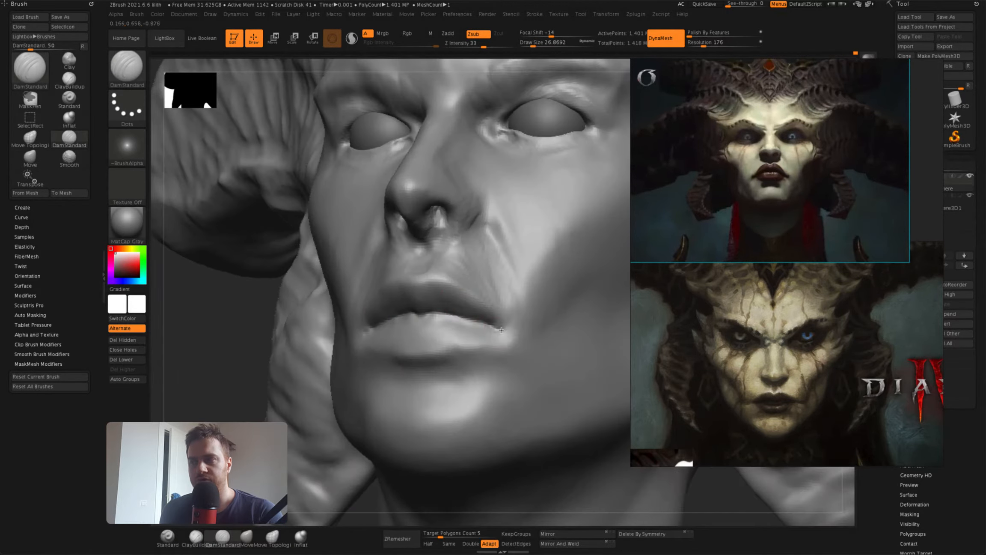
{"action": "mouse_move", "coordinate": [428, 315]}
{"action": "right_mouse_down"}
{"action": "mouse_move", "coordinate": [403, 316]}
{"action": "mouse_move", "coordinate": [411, 316]}
{"action": "mouse_move", "coordinate": [407, 280]}
{"action": "mouse_move", "coordinate": [458, 220]}
{"action": "mouse_move", "coordinate": [428, 235]}
{"action": "mouse_move", "coordinate": [405, 253]}
{"action": "mouse_move", "coordinate": [454, 286]}
{"action": "mouse_move", "coordinate": [499, 274]}
{"action": "mouse_move", "coordinate": [480, 220]}
{"action": "mouse_move", "coordinate": [417, 216]}
{"action": "mouse_move", "coordinate": [446, 216]}
{"action": "mouse_move", "coordinate": [453, 204]}
{"action": "mouse_move", "coordinate": [422, 172]}
{"action": "mouse_move", "coordinate": [397, 182]}
{"action": "right_mouse_up"}
Adjust the proportions of the face and head with the Move brush at a draw size of about 167
{"action": "key", "text": "space"}
{"action": "key", "text": "space"}
{"action": "key", "text": "space"}
{"action": "key", "text": "space"}
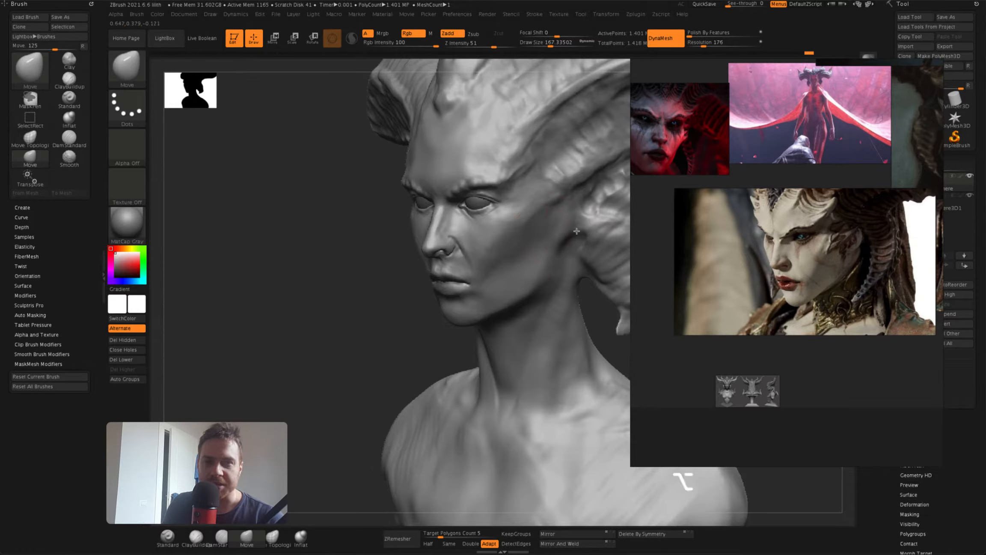
{"action": "right_click_drag", "start_coordinate": [576, 231], "coordinate": [513, 240], "text": "alt"}
{"action": "key", "text": "space"}
{"action": "mouse_move", "coordinate": [600, 282]}
{"action": "right_mouse_down"}
{"action": "mouse_move", "coordinate": [561, 307]}
{"action": "mouse_move", "coordinate": [479, 283]}
{"action": "mouse_move", "coordinate": [512, 289]}
{"action": "mouse_move", "coordinate": [568, 258]}
{"action": "mouse_move", "coordinate": [548, 258]}
{"action": "right_mouse_up"}
{"action": "key", "text": "space"}
{"action": "key", "text": "space"}
{"action": "left_click_drag", "start_coordinate": [548, 258], "coordinate": [549, 262], "text": "shift"}
{"action": "right_click_drag", "start_coordinate": [549, 258], "coordinate": [558, 267]}
Build up the upper and lower lips with the ClayBuildup brush at a draw size of about 54
{"action": "mouse_move", "coordinate": [326, 338]}
{"action": "right_mouse_down"}
{"action": "mouse_move", "coordinate": [373, 342]}
{"action": "mouse_move", "coordinate": [408, 235]}
{"action": "mouse_move", "coordinate": [382, 251]}
{"action": "mouse_move", "coordinate": [408, 236]}
{"action": "mouse_move", "coordinate": [342, 223]}
{"action": "mouse_move", "coordinate": [405, 218]}
{"action": "mouse_move", "coordinate": [306, 213]}
{"action": "right_mouse_up"}
{"action": "key", "text": "2"}
{"action": "key", "text": "space"}
{"action": "right_click_drag", "start_coordinate": [374, 213], "coordinate": [373, 193], "text": "alt"}
{"action": "mouse_move", "coordinate": [325, 192]}
{"action": "right_mouse_down"}
{"action": "mouse_move", "coordinate": [355, 192]}
{"action": "mouse_move", "coordinate": [323, 191]}
{"action": "mouse_move", "coordinate": [364, 206]}
{"action": "mouse_move", "coordinate": [337, 229]}
{"action": "mouse_move", "coordinate": [364, 215]}
{"action": "right_mouse_up"}
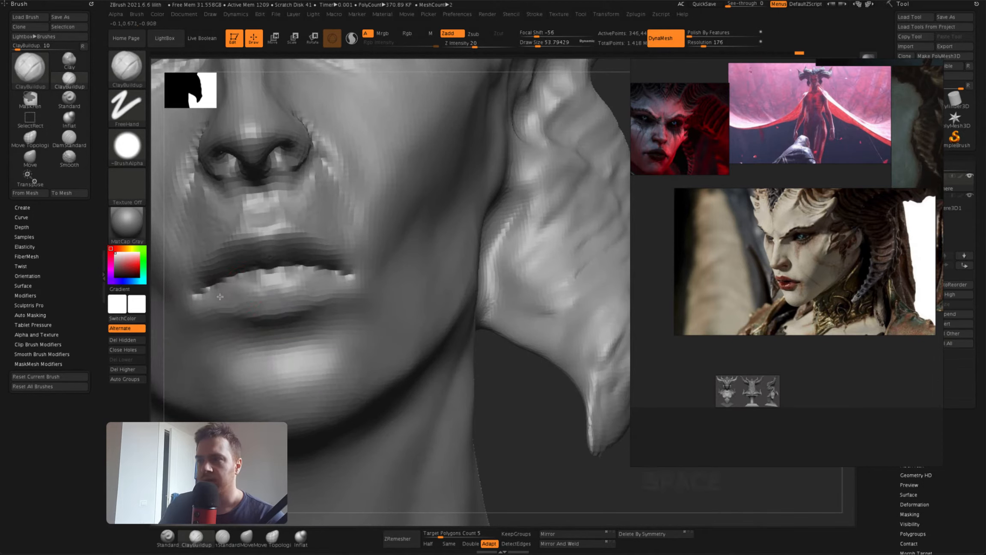
{"action": "key", "text": "space"}
{"action": "left_click_drag", "start_coordinate": [220, 297], "coordinate": [225, 297]}
Refine the mouth corners and the area around the lips with the ClayBuildup brush at a draw size of about 59
{"action": "mouse_move", "coordinate": [274, 295]}
{"action": "right_mouse_down"}
{"action": "mouse_move", "coordinate": [260, 283]}
{"action": "mouse_move", "coordinate": [218, 316]}
{"action": "right_mouse_up"}
{"action": "key", "text": "space"}
{"action": "left_click_drag", "start_coordinate": [312, 317], "coordinate": [316, 316]}
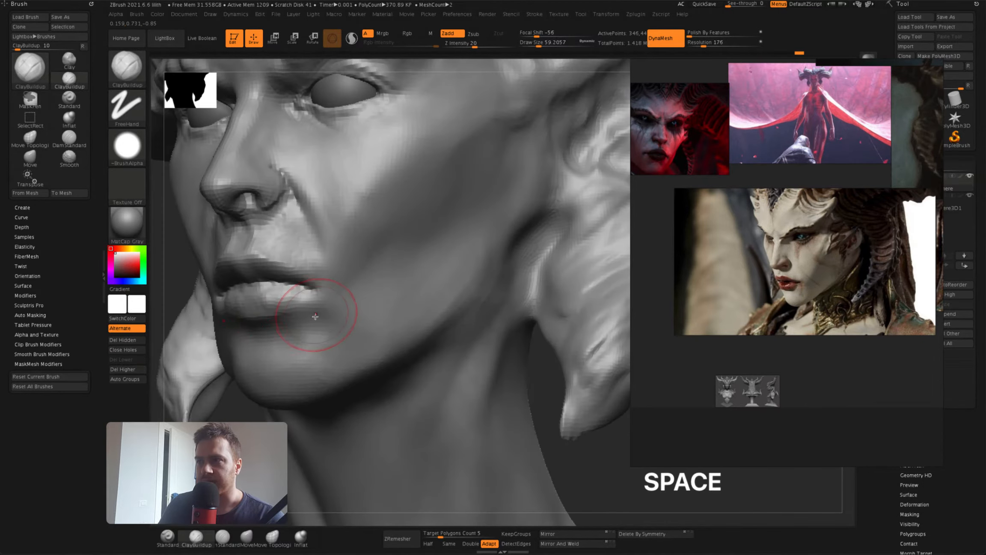
{"action": "right_click_drag", "start_coordinate": [280, 329], "coordinate": [308, 319]}
{"action": "key", "text": "space"}
{"action": "left_click_drag", "start_coordinate": [256, 271], "coordinate": [264, 271]}
{"action": "right_click_drag", "start_coordinate": [264, 271], "coordinate": [291, 278]}
Shape the hollow above the upper eyelids with the ClayBuildup brush at a draw size of about 23, smoothing where needed
{"action": "mouse_move", "coordinate": [257, 283]}
{"action": "right_mouse_down", "text": "alt"}
{"action": "mouse_move", "coordinate": [234, 309]}
{"action": "mouse_move", "coordinate": [328, 306]}
{"action": "right_mouse_up", "text": "alt"}
{"action": "mouse_move", "coordinate": [229, 240]}
{"action": "right_mouse_down", "text": "alt"}
{"action": "mouse_move", "coordinate": [336, 214]}
{"action": "mouse_move", "coordinate": [324, 218]}
{"action": "mouse_move", "coordinate": [329, 207]}
{"action": "right_mouse_up", "text": "alt"}
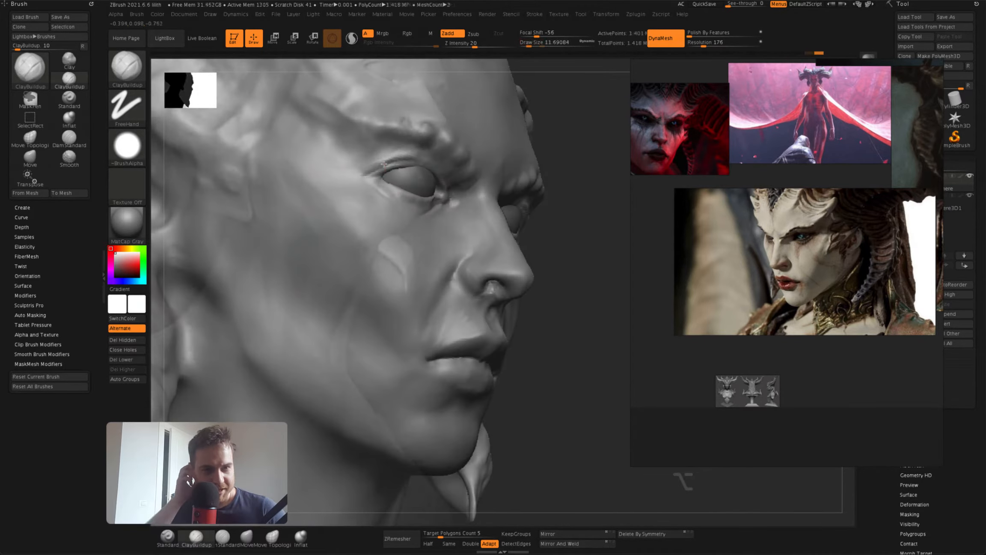
{"action": "right_click_drag", "start_coordinate": [384, 164], "coordinate": [412, 162]}
{"action": "left_click_drag", "start_coordinate": [398, 162], "coordinate": [409, 158], "text": "shift"}
{"action": "mouse_move", "coordinate": [409, 158]}
{"action": "right_mouse_down"}
{"action": "mouse_move", "coordinate": [390, 161]}
{"action": "mouse_move", "coordinate": [391, 176]}
{"action": "mouse_move", "coordinate": [379, 178]}
{"action": "right_mouse_up"}
{"action": "key", "text": "space"}
{"action": "left_click_drag", "start_coordinate": [379, 178], "coordinate": [395, 163], "text": "alt"}
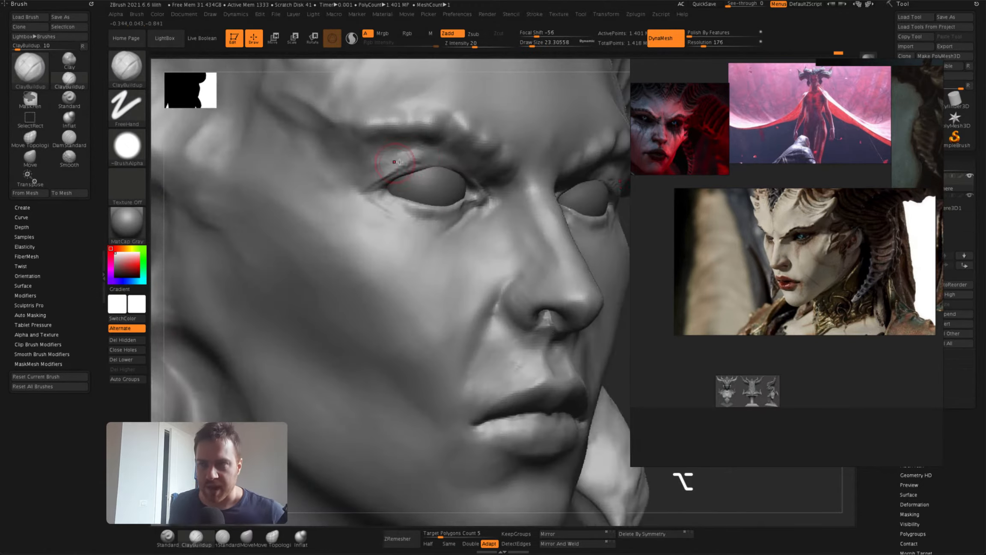
Build up the fold between the upper eyelids and the brow with small ClayBuildup strokes, and smooth it
{"action": "right_click_drag", "start_coordinate": [396, 162], "coordinate": [411, 165]}
{"action": "key", "text": "space"}
{"action": "left_click_drag", "start_coordinate": [416, 153], "coordinate": [413, 153]}
{"action": "mouse_move", "coordinate": [456, 160]}
{"action": "right_mouse_down"}
{"action": "mouse_move", "coordinate": [438, 159]}
{"action": "mouse_move", "coordinate": [445, 165]}
{"action": "right_mouse_up"}
{"action": "left_click_drag", "start_coordinate": [408, 169], "coordinate": [424, 165], "text": "shift"}
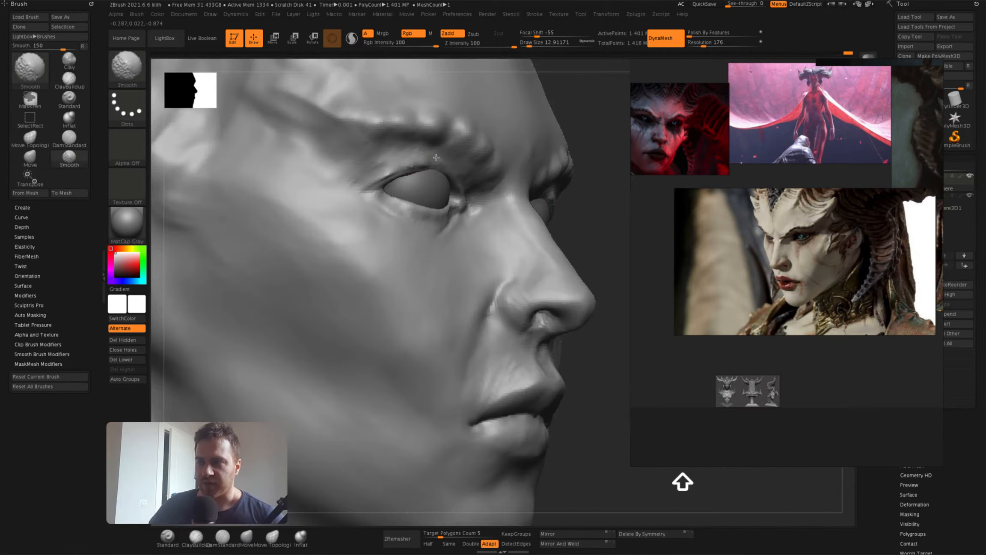
Define the creases around the lower eyelids and nostrils with the DamStandard brush at a draw size of about 25
{"action": "mouse_move", "coordinate": [411, 170]}
{"action": "right_mouse_down"}
{"action": "mouse_move", "coordinate": [422, 170]}
{"action": "mouse_move", "coordinate": [377, 171]}
{"action": "mouse_move", "coordinate": [387, 173]}
{"action": "right_mouse_up"}
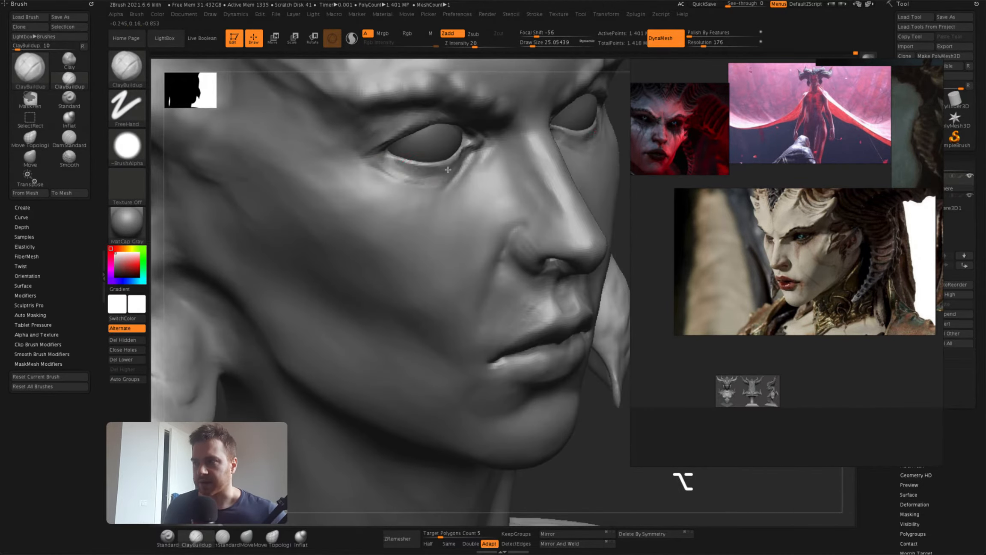
{"action": "right_click_drag", "start_coordinate": [447, 170], "coordinate": [357, 135]}
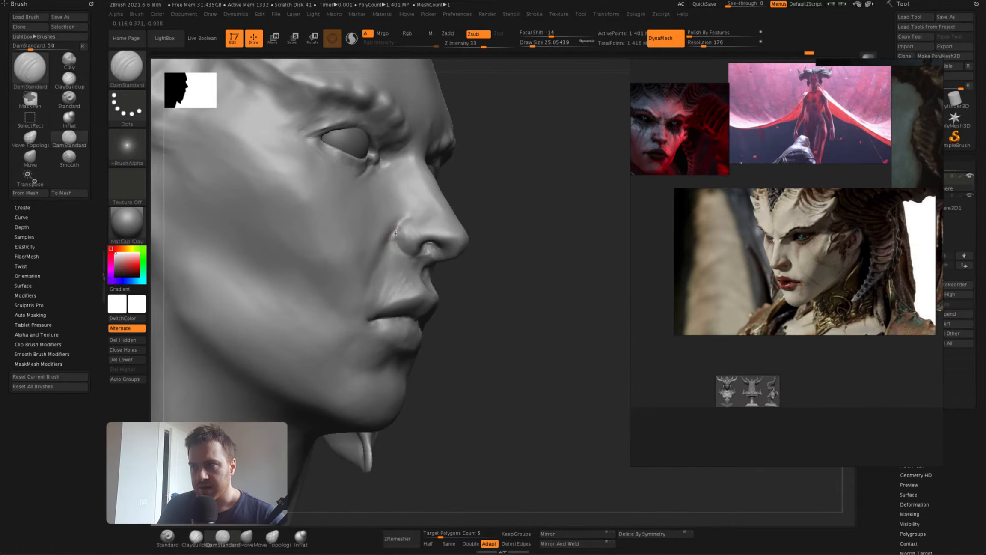
{"action": "mouse_move", "coordinate": [395, 233]}
{"action": "right_mouse_down"}
{"action": "mouse_move", "coordinate": [422, 244]}
{"action": "mouse_move", "coordinate": [469, 176]}
{"action": "mouse_move", "coordinate": [451, 180]}
{"action": "mouse_move", "coordinate": [449, 206]}
{"action": "mouse_move", "coordinate": [460, 200]}
{"action": "mouse_move", "coordinate": [423, 180]}
{"action": "right_mouse_up"}
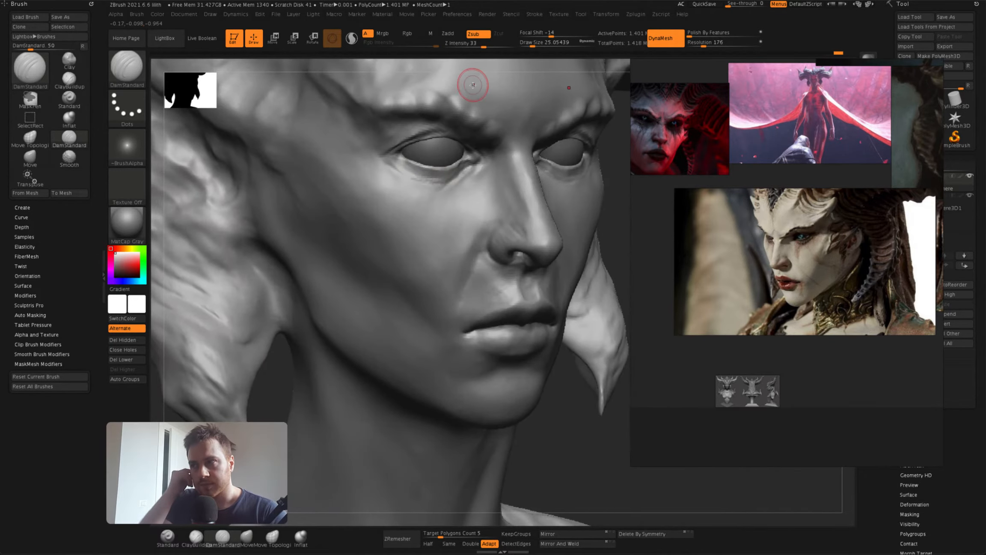
Adjust the size and sideways position of the eyeballs inside the sockets with the gizmo, and return to the head subtool
{"action": "left_click", "coordinate": [477, 202], "text": "alt"}
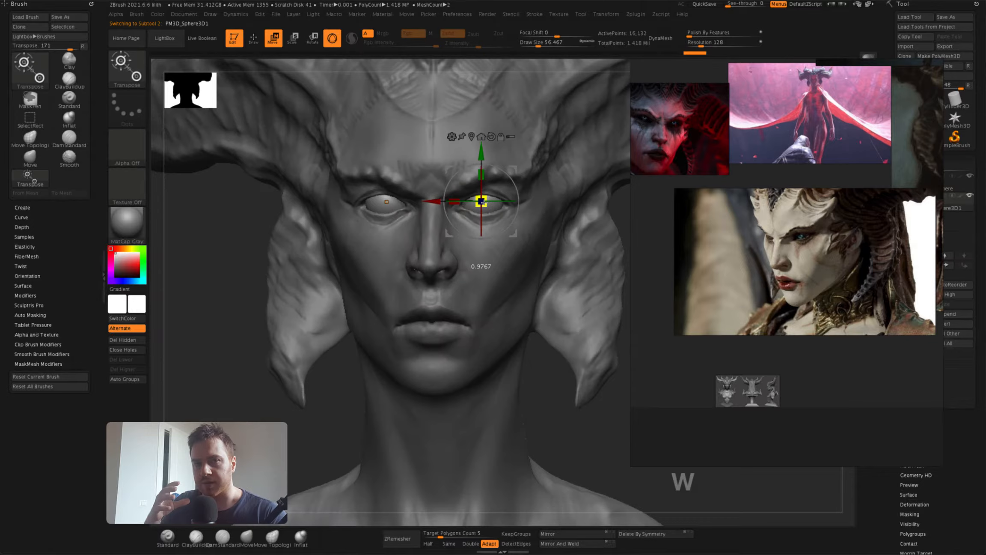
{"action": "right_click_drag", "start_coordinate": [484, 203], "coordinate": [483, 177]}
{"action": "right_click_drag", "start_coordinate": [483, 177], "coordinate": [492, 138], "text": "alt"}
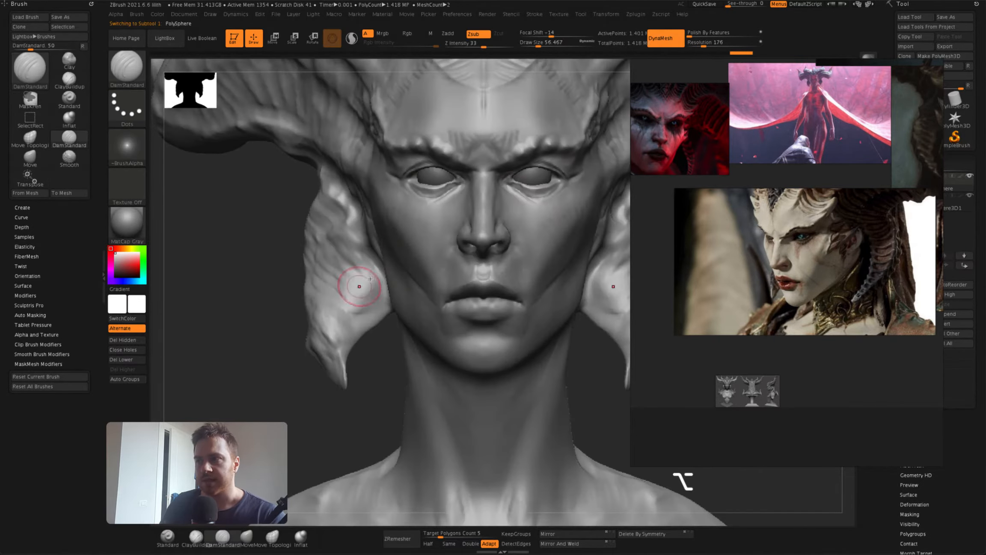
{"action": "key", "text": "w"}
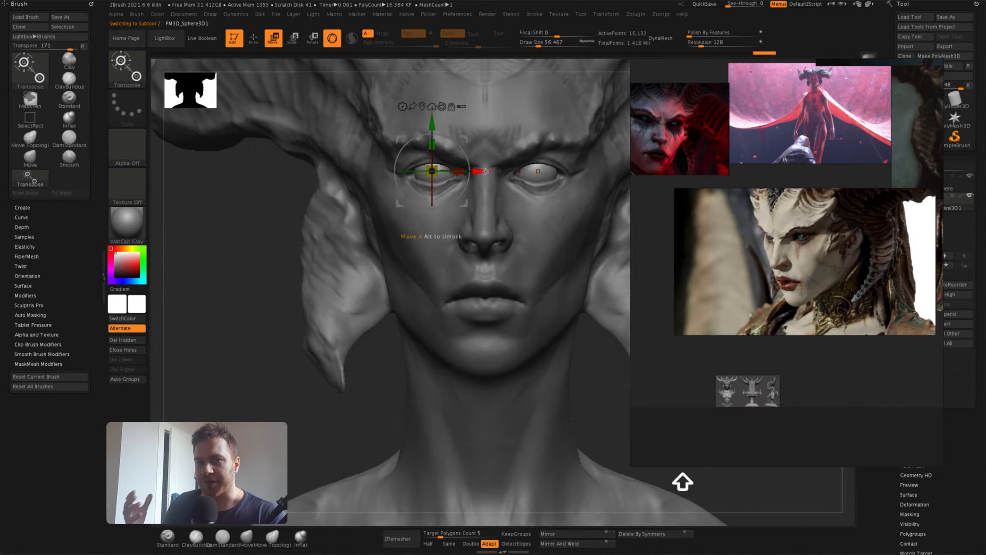
{"action": "mouse_move", "coordinate": [485, 171]}
{"action": "right_mouse_down"}
{"action": "mouse_move", "coordinate": [454, 176]}
{"action": "mouse_move", "coordinate": [419, 246]}
{"action": "mouse_move", "coordinate": [394, 190]}
{"action": "right_mouse_up"}
{"action": "key", "text": "q"}
{"action": "left_click", "coordinate": [418, 246], "text": "alt"}
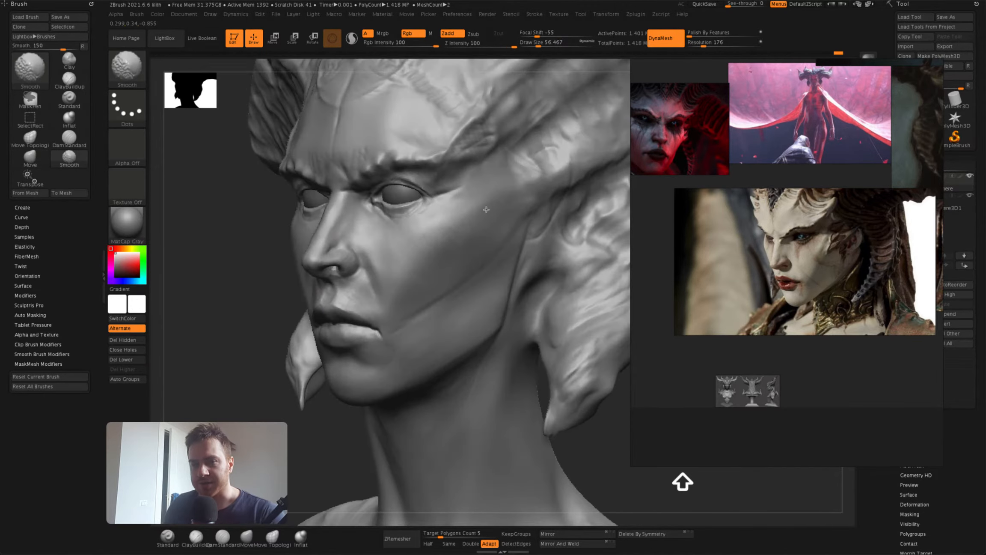
Carve and raise frown creases between the eyebrows with the DamStandard brush at a draw size of about 27
{"action": "right_click_drag", "start_coordinate": [486, 209], "coordinate": [518, 215]}
{"action": "mouse_move", "coordinate": [368, 214]}
{"action": "right_mouse_down", "text": "alt"}
{"action": "mouse_move", "coordinate": [413, 229]}
{"action": "mouse_move", "coordinate": [401, 217]}
{"action": "mouse_move", "coordinate": [422, 206]}
{"action": "mouse_move", "coordinate": [414, 198]}
{"action": "right_mouse_up", "text": "alt"}
{"action": "left_click_drag", "start_coordinate": [414, 198], "coordinate": [422, 210]}
{"action": "right_click_drag", "start_coordinate": [422, 209], "coordinate": [416, 183], "text": "ctrl"}
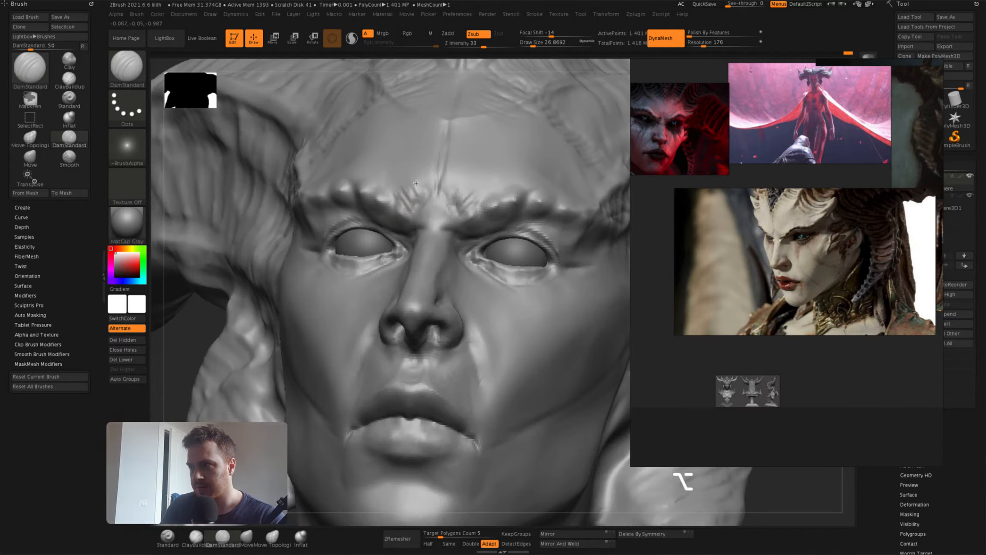
{"action": "left_click_drag", "start_coordinate": [416, 183], "coordinate": [414, 179], "text": "alt"}
{"action": "mouse_move", "coordinate": [411, 188]}
{"action": "right_mouse_down"}
{"action": "mouse_move", "coordinate": [434, 192]}
{"action": "mouse_move", "coordinate": [401, 200]}
{"action": "right_mouse_up"}
{"action": "key", "text": "d"}
{"action": "left_click_drag", "start_coordinate": [408, 196], "coordinate": [410, 201]}
{"action": "right_click_drag", "start_coordinate": [404, 195], "coordinate": [419, 189]}
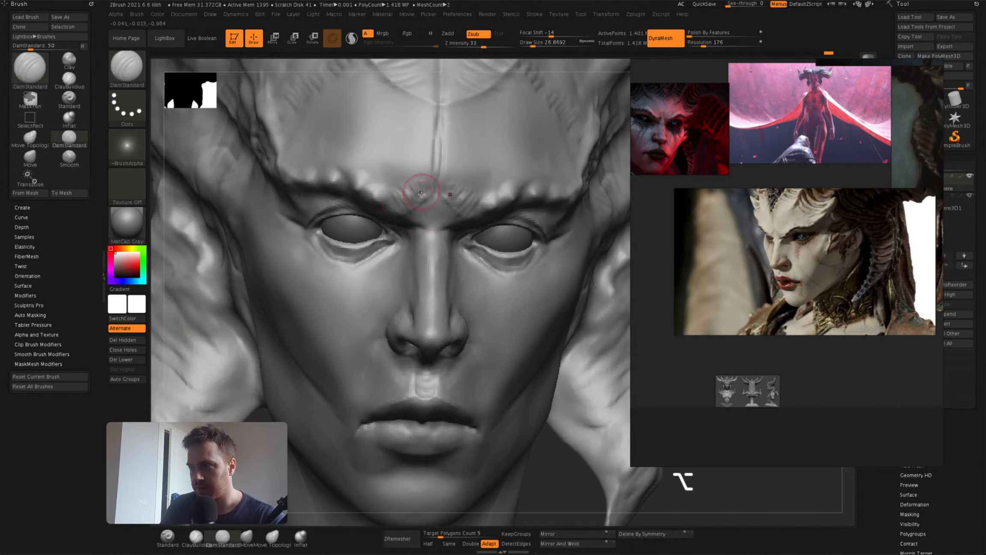
{"action": "left_click_drag", "start_coordinate": [419, 188], "coordinate": [425, 193]}
{"action": "mouse_move", "coordinate": [425, 193]}
{"action": "right_mouse_down"}
{"action": "mouse_move", "coordinate": [347, 173]}
{"action": "mouse_move", "coordinate": [401, 212]}
{"action": "right_mouse_up"}
{"action": "left_click_drag", "start_coordinate": [401, 211], "coordinate": [403, 216], "text": "alt"}
Adjust the neck and head silhouette with the Move brush at draw sizes of about 158 to 239
{"action": "mouse_move", "coordinate": [403, 216]}
{"action": "right_mouse_down"}
{"action": "mouse_move", "coordinate": [422, 240]}
{"action": "mouse_move", "coordinate": [421, 259]}
{"action": "mouse_move", "coordinate": [398, 265]}
{"action": "mouse_move", "coordinate": [364, 325]}
{"action": "mouse_move", "coordinate": [351, 283]}
{"action": "right_mouse_up"}
{"action": "mouse_move", "coordinate": [412, 318]}
{"action": "right_mouse_down"}
{"action": "mouse_move", "coordinate": [379, 315]}
{"action": "mouse_move", "coordinate": [341, 288]}
{"action": "mouse_move", "coordinate": [315, 291]}
{"action": "right_mouse_up"}
{"action": "left_click_drag", "start_coordinate": [315, 290], "coordinate": [321, 284]}
{"action": "right_click_drag", "start_coordinate": [320, 285], "coordinate": [315, 268]}
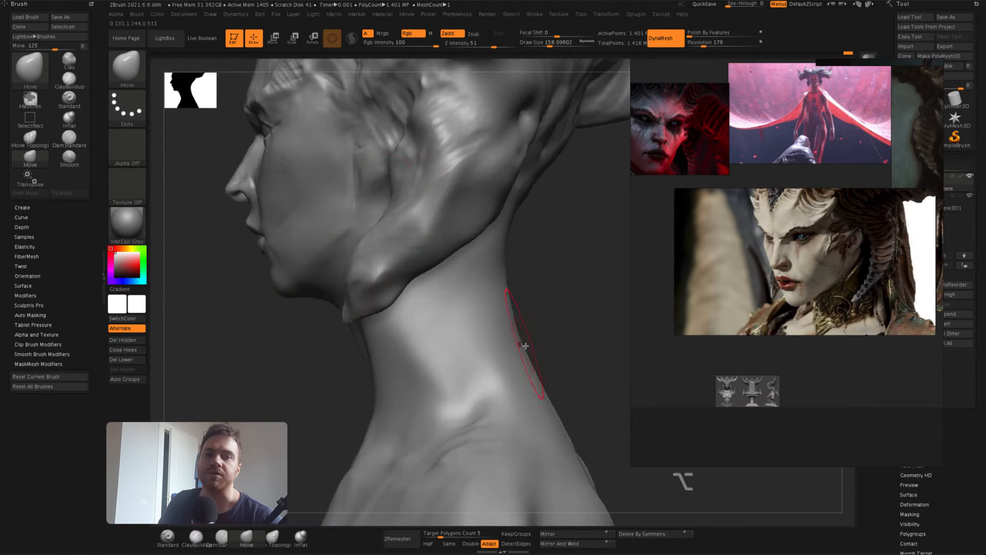
{"action": "right_click_drag", "start_coordinate": [526, 346], "coordinate": [485, 230]}
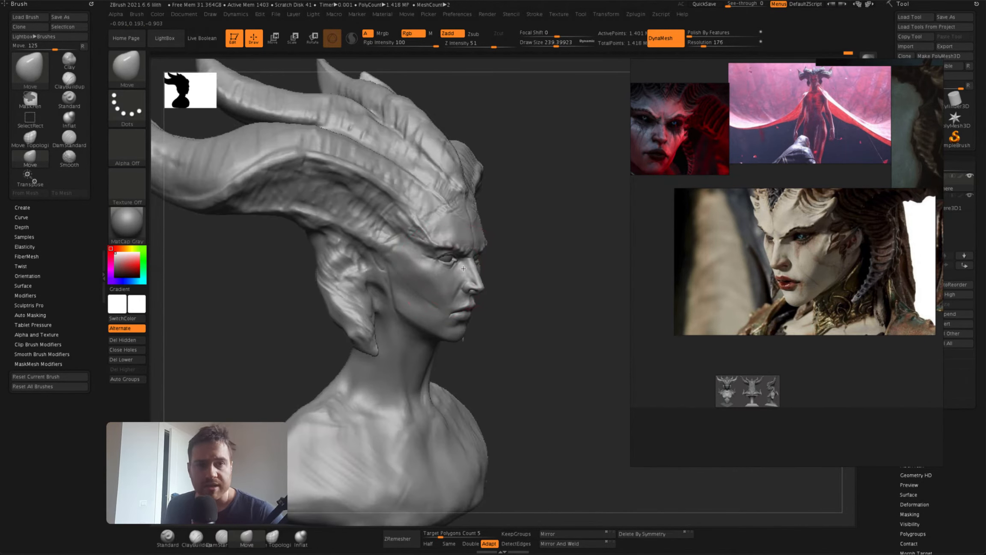
{"action": "mouse_move", "coordinate": [457, 268]}
{"action": "right_mouse_down"}
{"action": "mouse_move", "coordinate": [447, 242]}
{"action": "mouse_move", "coordinate": [481, 306]}
{"action": "mouse_move", "coordinate": [467, 371]}
{"action": "mouse_move", "coordinate": [468, 317]}
{"action": "right_mouse_up"}
{"action": "key", "text": "super"}
{"action": "mouse_move", "coordinate": [464, 277]}
{"action": "right_mouse_down"}
{"action": "mouse_move", "coordinate": [376, 283]}
{"action": "mouse_move", "coordinate": [401, 293]}
{"action": "mouse_move", "coordinate": [421, 338]}
{"action": "mouse_move", "coordinate": [336, 337]}
{"action": "right_mouse_up"}
{"action": "key", "text": "space"}
{"action": "left_click_drag", "start_coordinate": [392, 281], "coordinate": [382, 279]}
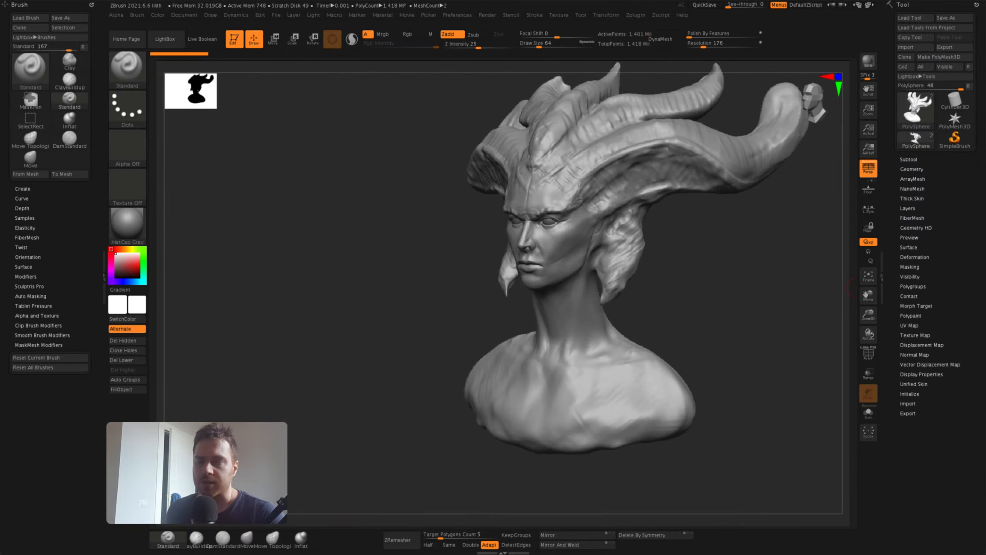
Mask the head, horns and upper neck, and reposition the unmasked torso under the head with the gizmo
{"action": "right_click", "coordinate": [637, 98]}
{"action": "mouse_move", "coordinate": [679, 189]}
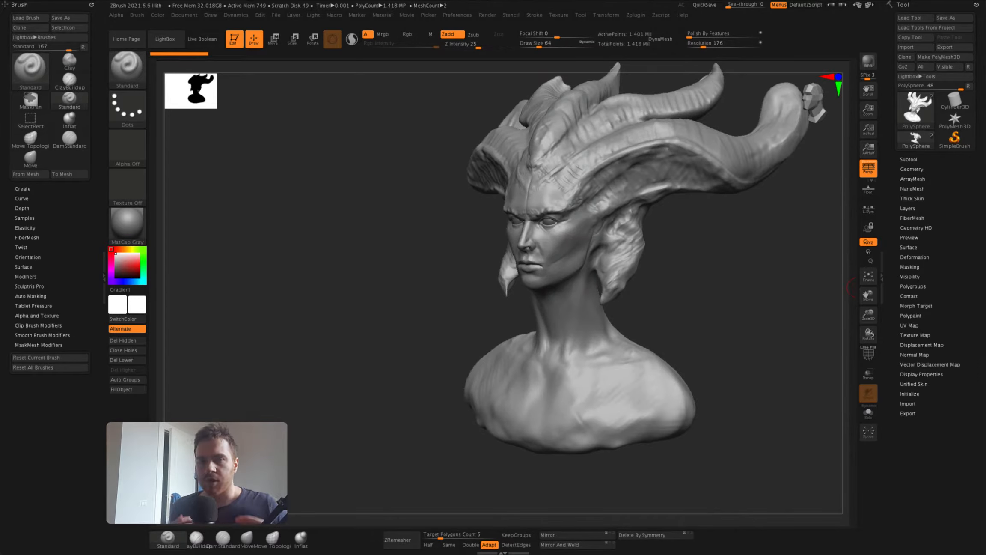
{"action": "mouse_move", "coordinate": [854, 287]}
{"action": "right_mouse_down"}
{"action": "mouse_move", "coordinate": [676, 255]}
{"action": "mouse_move", "coordinate": [660, 220]}
{"action": "mouse_move", "coordinate": [688, 211]}
{"action": "right_mouse_up"}
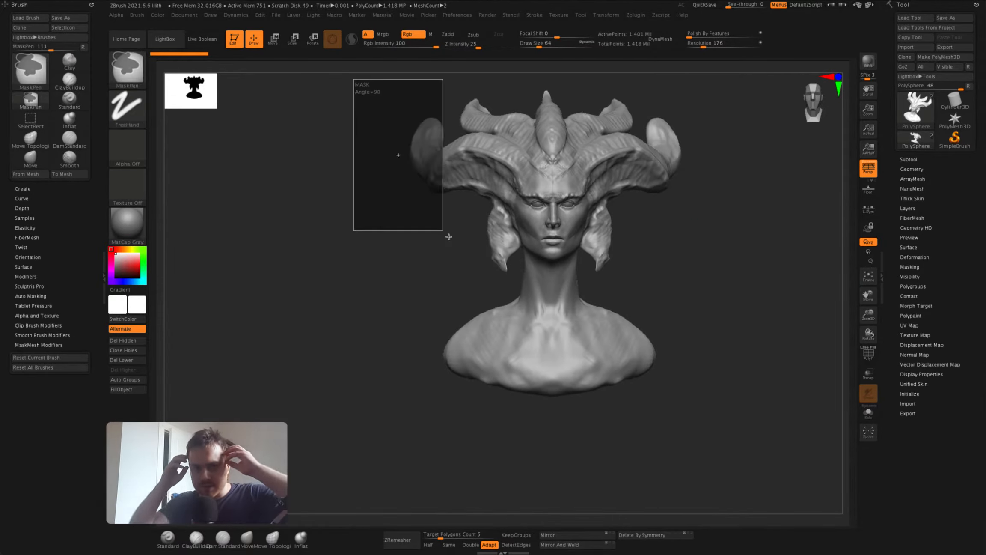
{"action": "left_click_drag", "start_coordinate": [448, 237], "coordinate": [757, 286], "text": "ctrl"}
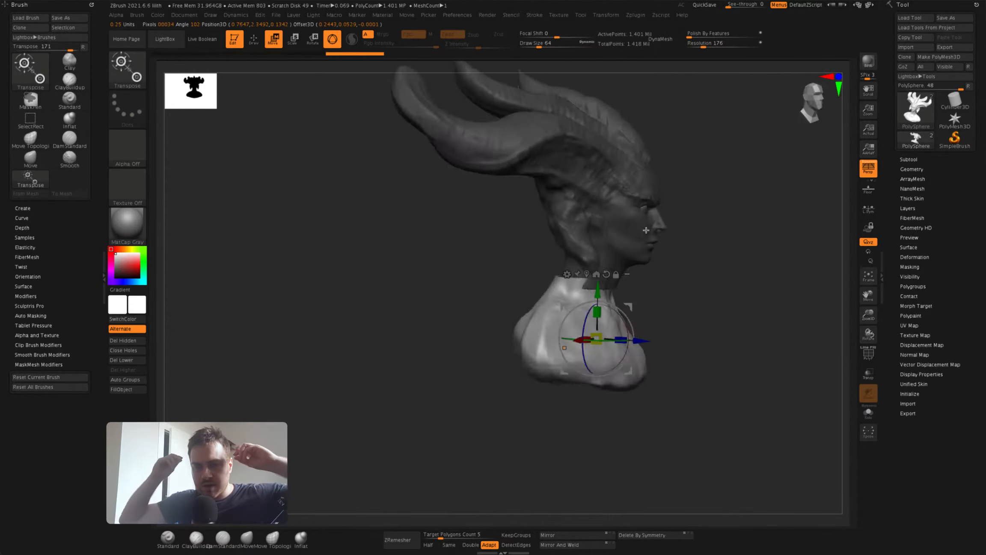
{"action": "right_click_drag", "start_coordinate": [645, 338], "coordinate": [580, 253]}
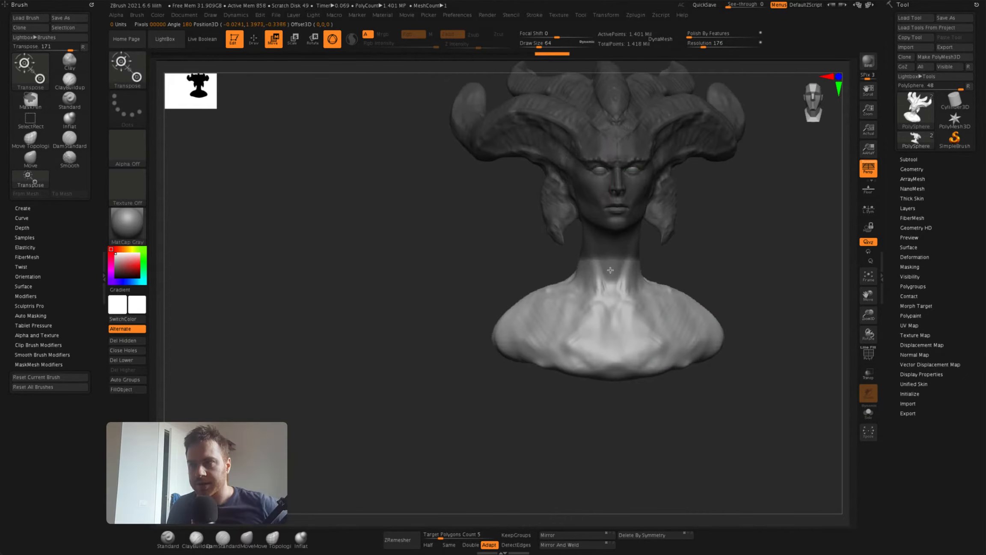
Clear the mask from the head, and reshape the neck and shoulders with the Move brush at a large draw size
{"action": "left_click", "coordinate": [247, 537]}
{"action": "left_click_drag", "start_coordinate": [569, 272], "coordinate": [563, 275], "text": "shift"}
{"action": "left_click_drag", "start_coordinate": [454, 295], "coordinate": [479, 319], "text": "ctrl"}
{"action": "key", "text": "space"}
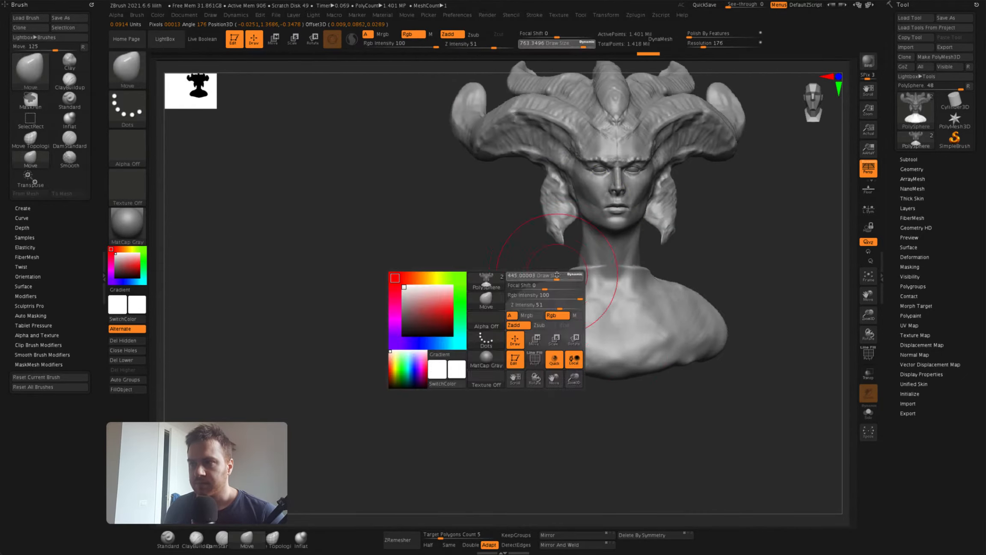
{"action": "left_click_drag", "start_coordinate": [571, 278], "coordinate": [547, 278]}
{"action": "right_click_drag", "start_coordinate": [506, 278], "coordinate": [685, 296]}
{"action": "mouse_move", "coordinate": [600, 274]}
{"action": "right_mouse_down"}
{"action": "mouse_move", "coordinate": [593, 300]}
{"action": "mouse_move", "coordinate": [767, 296]}
{"action": "right_mouse_up"}
Build up the shoulder forms and the edges of the outer horns with the ClayBuildup brush at a draw size of about 108
{"action": "left_click", "coordinate": [196, 538]}
{"action": "right_click_drag", "start_coordinate": [608, 257], "coordinate": [655, 292]}
{"action": "mouse_move", "coordinate": [511, 239]}
{"action": "right_mouse_down"}
{"action": "mouse_move", "coordinate": [464, 360]}
{"action": "mouse_move", "coordinate": [438, 211]}
{"action": "mouse_move", "coordinate": [480, 312]}
{"action": "mouse_move", "coordinate": [522, 213]}
{"action": "mouse_move", "coordinate": [482, 200]}
{"action": "right_mouse_up"}
{"action": "right_click_drag", "start_coordinate": [364, 202], "coordinate": [354, 176], "text": "super"}
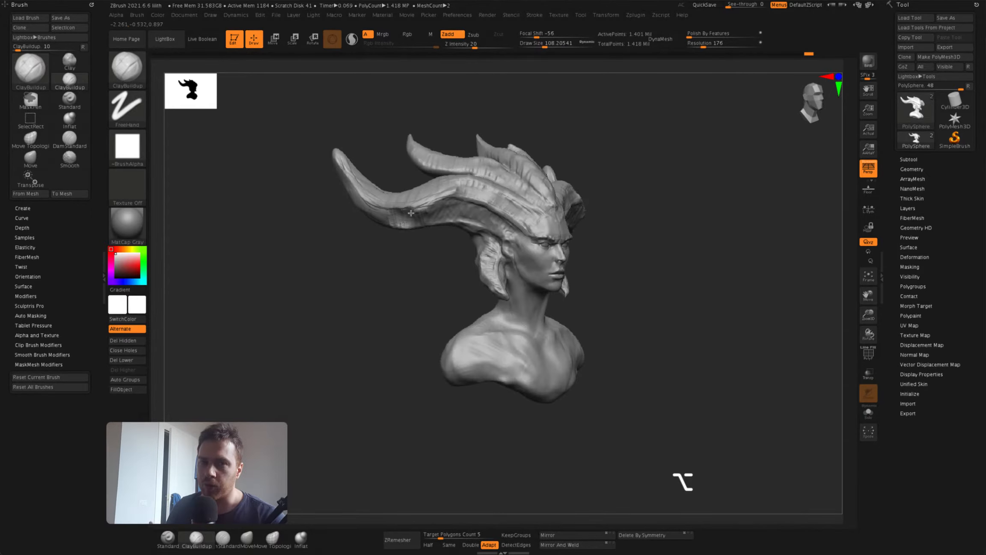
{"action": "mouse_move", "coordinate": [479, 212]}
{"action": "right_mouse_down"}
{"action": "mouse_move", "coordinate": [447, 193]}
{"action": "mouse_move", "coordinate": [413, 214]}
{"action": "mouse_move", "coordinate": [496, 219]}
{"action": "right_mouse_up"}
{"action": "key", "text": "space"}
{"action": "left_click_drag", "start_coordinate": [493, 193], "coordinate": [488, 193]}
Sharpen the long ridge and underside of the outer horns with the ClayBuildup brush at a draw size of about 71
{"action": "right_click_drag", "start_coordinate": [488, 193], "coordinate": [456, 191]}
{"action": "key", "text": "space"}
{"action": "left_click_drag", "start_coordinate": [497, 187], "coordinate": [503, 187]}
{"action": "mouse_move", "coordinate": [503, 187]}
{"action": "right_mouse_down"}
{"action": "mouse_move", "coordinate": [524, 199]}
{"action": "mouse_move", "coordinate": [483, 194]}
{"action": "mouse_move", "coordinate": [528, 205]}
{"action": "mouse_move", "coordinate": [515, 187]}
{"action": "right_mouse_up"}
{"action": "key", "text": "space"}
{"action": "mouse_move", "coordinate": [520, 230]}
{"action": "right_mouse_down"}
{"action": "mouse_move", "coordinate": [370, 260]}
{"action": "mouse_move", "coordinate": [588, 381]}
{"action": "mouse_move", "coordinate": [330, 266]}
{"action": "mouse_move", "coordinate": [452, 216]}
{"action": "mouse_move", "coordinate": [447, 194]}
{"action": "mouse_move", "coordinate": [450, 218]}
{"action": "mouse_move", "coordinate": [385, 222]}
{"action": "mouse_move", "coordinate": [455, 218]}
{"action": "right_mouse_up"}
{"action": "key", "text": "space"}
{"action": "key", "text": "space"}
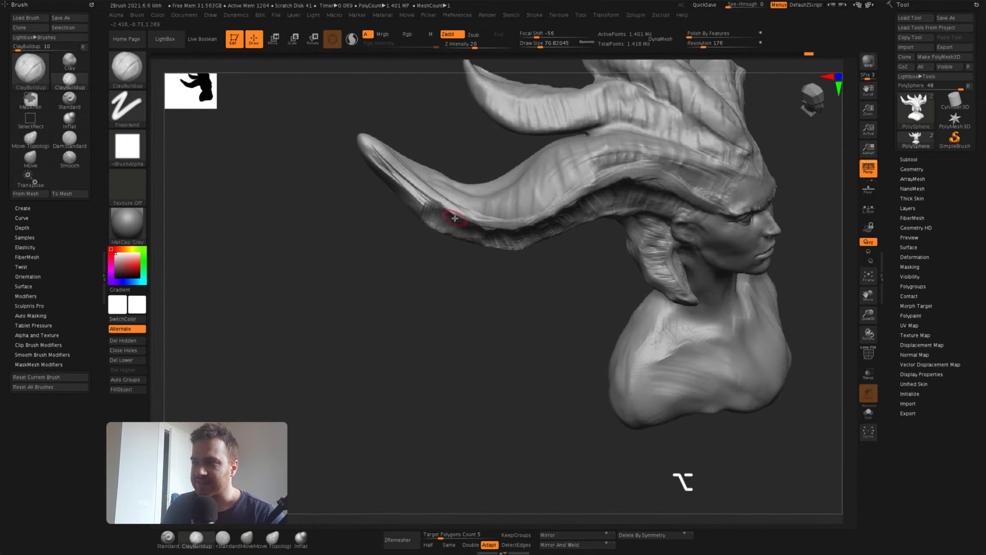
Sculpt crosswise ridges along the outer horns and the ear horns with the ClayBuildup brush at a draw size of about 71
{"action": "mouse_move", "coordinate": [365, 142]}
{"action": "right_mouse_down"}
{"action": "mouse_move", "coordinate": [489, 194]}
{"action": "mouse_move", "coordinate": [537, 199]}
{"action": "mouse_move", "coordinate": [572, 163]}
{"action": "mouse_move", "coordinate": [531, 171]}
{"action": "mouse_move", "coordinate": [524, 162]}
{"action": "right_mouse_up"}
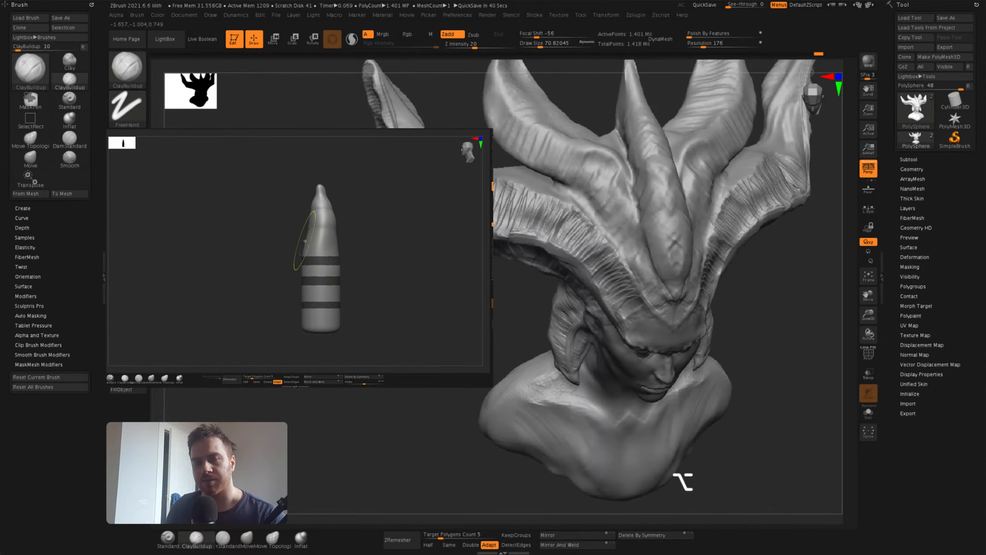
{"action": "right_click_drag", "start_coordinate": [661, 193], "coordinate": [656, 137], "text": "super"}
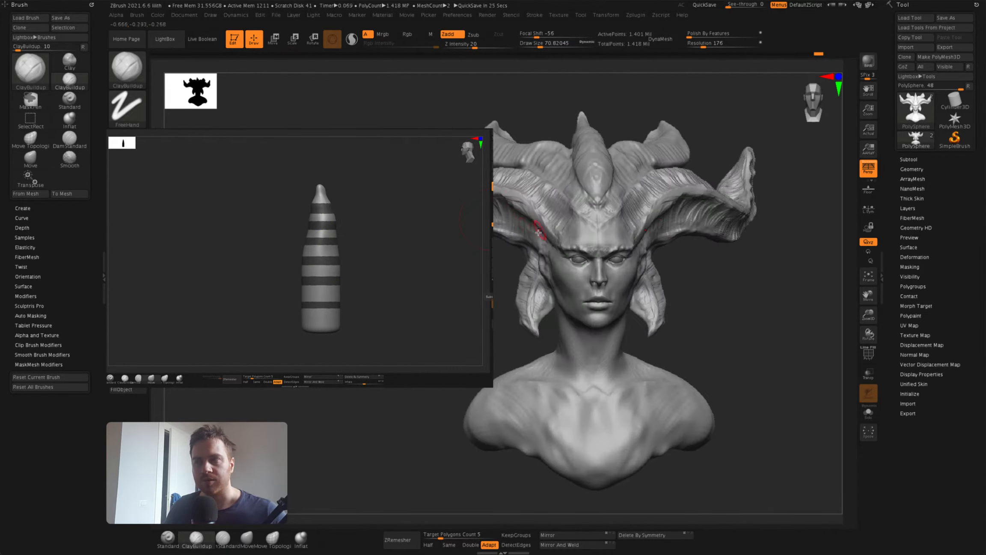
{"action": "right_click_drag", "start_coordinate": [538, 232], "coordinate": [539, 209]}
{"action": "right_click_drag", "start_coordinate": [855, 204], "coordinate": [383, 130]}
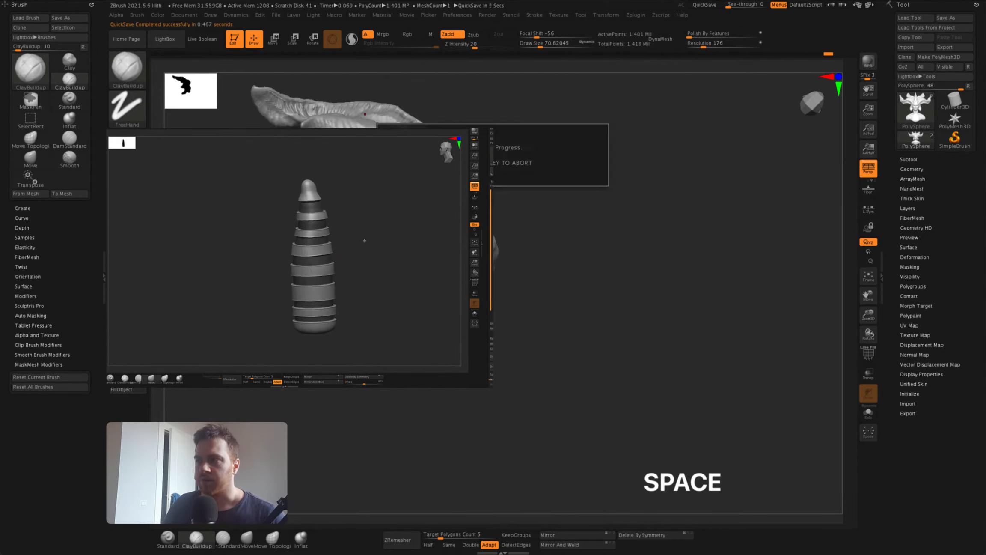
{"action": "right_click_drag", "start_coordinate": [578, 210], "coordinate": [620, 191]}
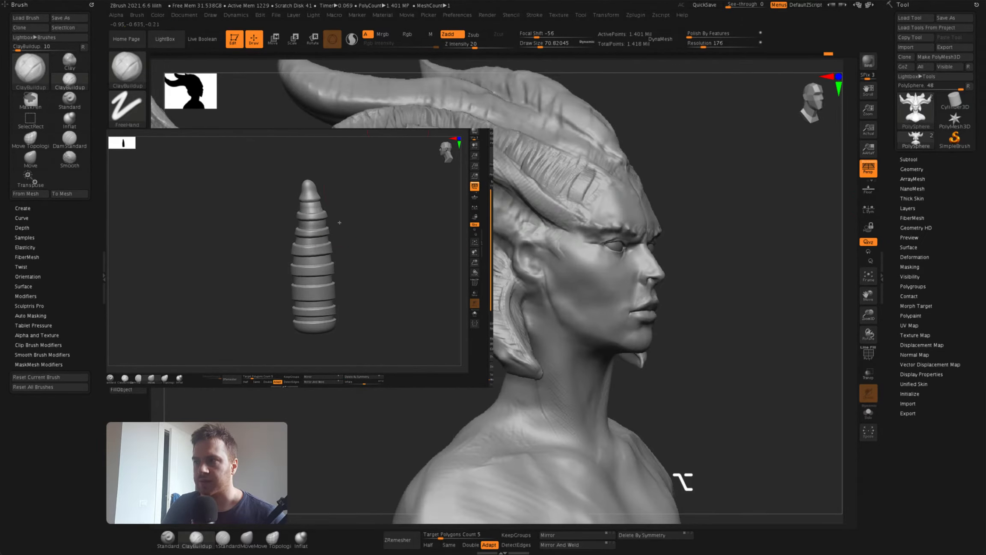
{"action": "mouse_move", "coordinate": [340, 222]}
{"action": "right_mouse_down"}
{"action": "mouse_move", "coordinate": [537, 217]}
{"action": "mouse_move", "coordinate": [509, 186]}
{"action": "mouse_move", "coordinate": [546, 163]}
{"action": "right_mouse_up"}
{"action": "right_click_drag", "start_coordinate": [533, 130], "coordinate": [532, 171]}
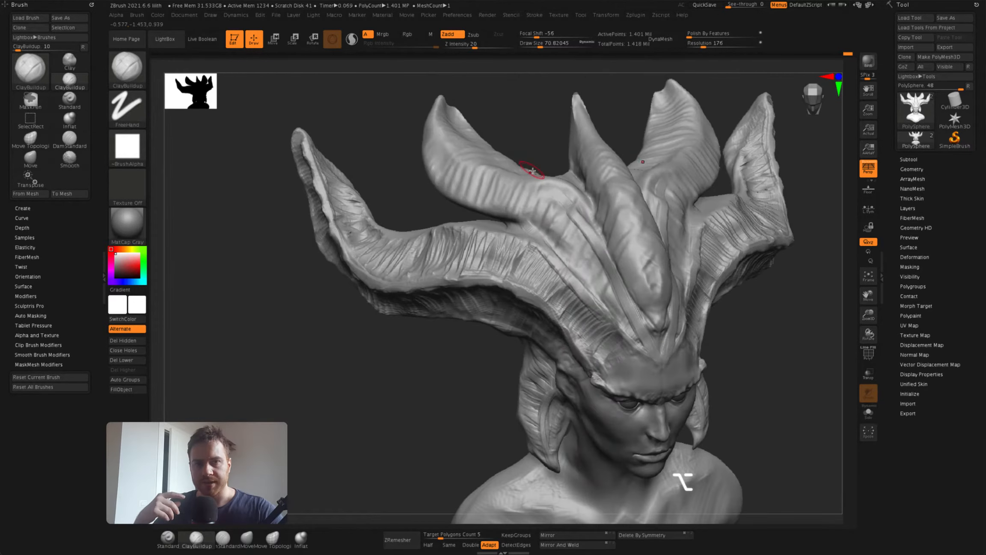
Add crosswise ridges and sharper edges to the second pair of horns with the ClayBuildup brush at a draw size of about 83
{"action": "mouse_move", "coordinate": [554, 211]}
{"action": "right_mouse_down", "text": "alt"}
{"action": "mouse_move", "coordinate": [519, 106]}
{"action": "mouse_move", "coordinate": [458, 162]}
{"action": "mouse_move", "coordinate": [442, 119]}
{"action": "mouse_move", "coordinate": [356, 110]}
{"action": "mouse_move", "coordinate": [364, 132]}
{"action": "mouse_move", "coordinate": [459, 177]}
{"action": "right_mouse_up", "text": "alt"}
{"action": "key", "text": "space"}
{"action": "mouse_move", "coordinate": [405, 135]}
{"action": "right_mouse_down", "text": "shift"}
{"action": "mouse_move", "coordinate": [436, 286]}
{"action": "mouse_move", "coordinate": [537, 202]}
{"action": "mouse_move", "coordinate": [492, 201]}
{"action": "mouse_move", "coordinate": [462, 221]}
{"action": "right_mouse_up", "text": "shift"}
{"action": "key", "text": "space"}
{"action": "mouse_move", "coordinate": [476, 254]}
{"action": "right_mouse_down", "text": "ctrl"}
{"action": "mouse_move", "coordinate": [702, 214]}
{"action": "mouse_move", "coordinate": [582, 194]}
{"action": "mouse_move", "coordinate": [601, 256]}
{"action": "mouse_move", "coordinate": [599, 229]}
{"action": "mouse_move", "coordinate": [623, 253]}
{"action": "mouse_move", "coordinate": [633, 242]}
{"action": "mouse_move", "coordinate": [584, 182]}
{"action": "mouse_move", "coordinate": [562, 189]}
{"action": "mouse_move", "coordinate": [576, 159]}
{"action": "mouse_move", "coordinate": [600, 184]}
{"action": "mouse_move", "coordinate": [568, 136]}
{"action": "mouse_move", "coordinate": [526, 154]}
{"action": "mouse_move", "coordinate": [556, 198]}
{"action": "right_mouse_up", "text": "ctrl"}
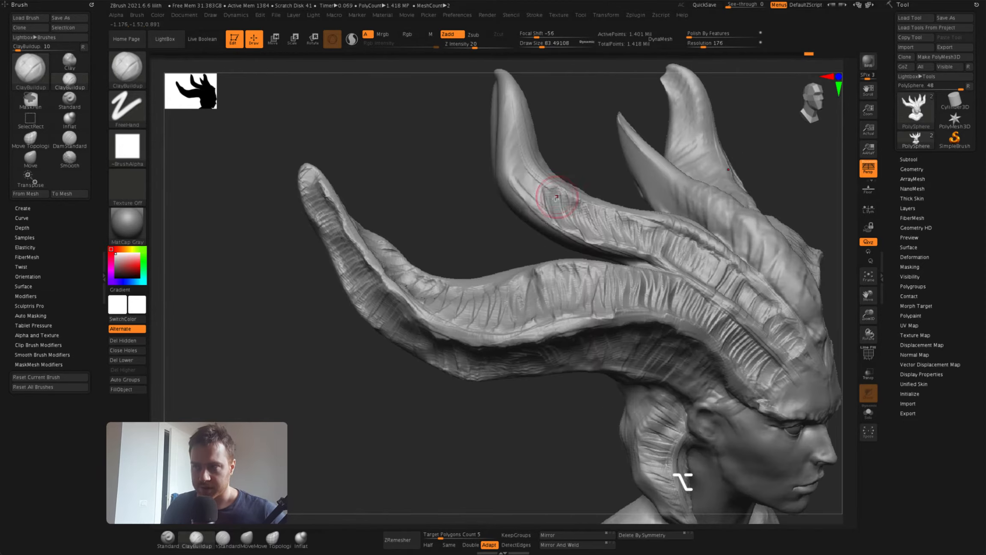
{"action": "mouse_move", "coordinate": [515, 171]}
{"action": "right_mouse_down"}
{"action": "mouse_move", "coordinate": [493, 210]}
{"action": "mouse_move", "coordinate": [519, 187]}
{"action": "mouse_move", "coordinate": [505, 269]}
{"action": "mouse_move", "coordinate": [522, 185]}
{"action": "mouse_move", "coordinate": [620, 188]}
{"action": "mouse_move", "coordinate": [667, 242]}
{"action": "mouse_move", "coordinate": [661, 198]}
{"action": "mouse_move", "coordinate": [673, 204]}
{"action": "mouse_move", "coordinate": [646, 253]}
{"action": "mouse_move", "coordinate": [703, 209]}
{"action": "mouse_move", "coordinate": [595, 223]}
{"action": "mouse_move", "coordinate": [561, 182]}
{"action": "mouse_move", "coordinate": [534, 192]}
{"action": "mouse_move", "coordinate": [523, 146]}
{"action": "mouse_move", "coordinate": [525, 154]}
{"action": "mouse_move", "coordinate": [530, 141]}
{"action": "right_mouse_up"}
Adjust the silhouette of the horns with the Move brush at draw sizes of about 217 to 576
{"action": "key", "text": "space"}
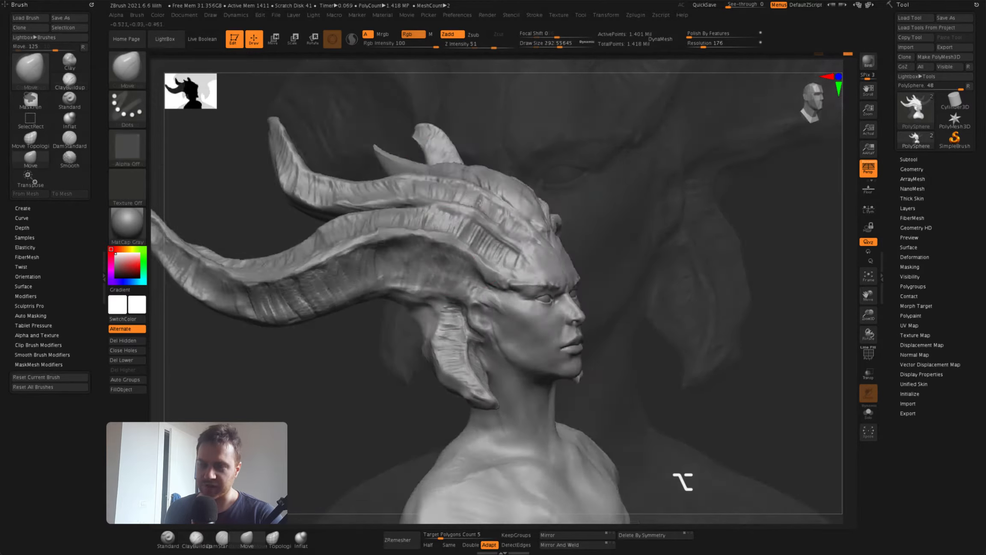
{"action": "mouse_move", "coordinate": [492, 193]}
{"action": "right_mouse_down"}
{"action": "mouse_move", "coordinate": [517, 199]}
{"action": "mouse_move", "coordinate": [457, 181]}
{"action": "mouse_move", "coordinate": [445, 241]}
{"action": "right_mouse_up"}
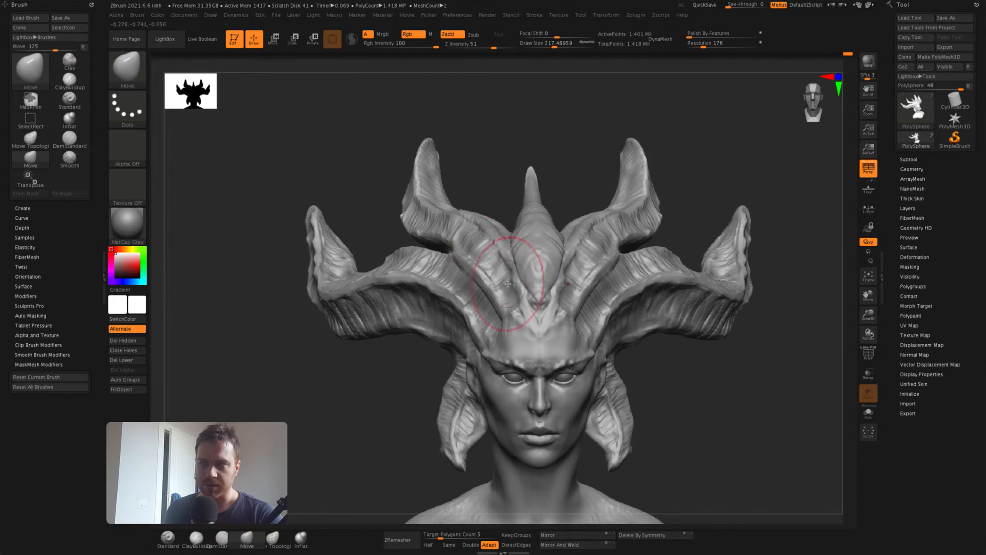
{"action": "right_click_drag", "start_coordinate": [507, 283], "coordinate": [437, 173], "text": "alt"}
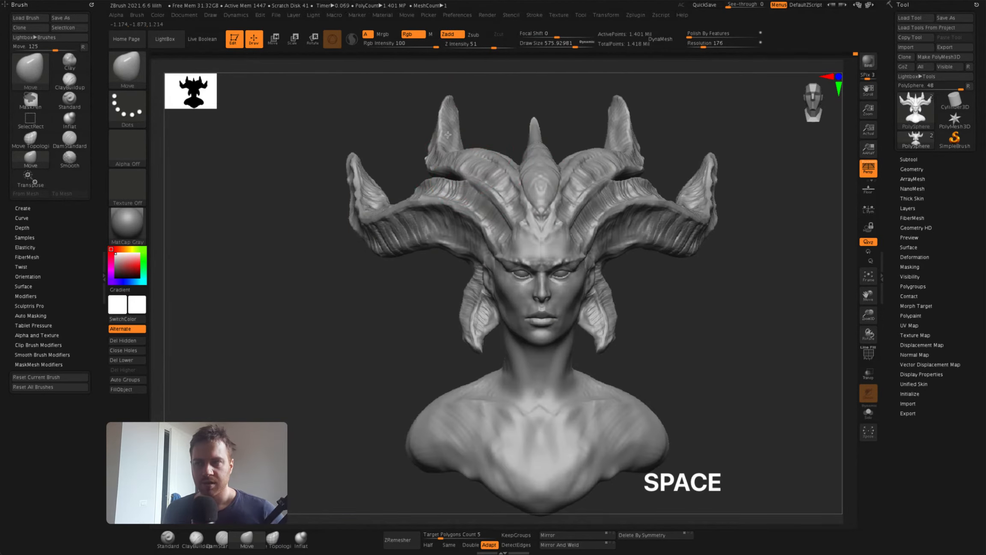
Define the upper eyelid rims and outer eye corners with the DamStandard brush at a draw size of about 20
{"action": "mouse_move", "coordinate": [516, 157]}
{"action": "right_mouse_down"}
{"action": "mouse_move", "coordinate": [491, 162]}
{"action": "mouse_move", "coordinate": [528, 203]}
{"action": "mouse_move", "coordinate": [303, 307]}
{"action": "mouse_move", "coordinate": [564, 238]}
{"action": "mouse_move", "coordinate": [497, 247]}
{"action": "mouse_move", "coordinate": [605, 253]}
{"action": "right_mouse_up"}
{"action": "key", "text": "space"}
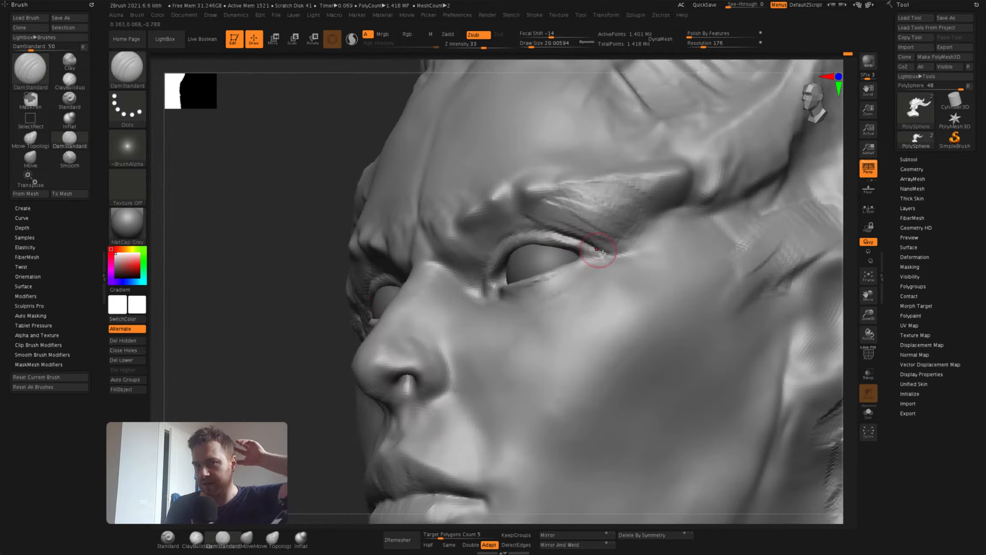
{"action": "left_click_drag", "start_coordinate": [605, 253], "coordinate": [514, 246], "text": "alt"}
{"action": "mouse_move", "coordinate": [514, 246]}
{"action": "right_mouse_down"}
{"action": "mouse_move", "coordinate": [508, 283]}
{"action": "mouse_move", "coordinate": [503, 272]}
{"action": "mouse_move", "coordinate": [548, 261]}
{"action": "mouse_move", "coordinate": [493, 240]}
{"action": "mouse_move", "coordinate": [538, 221]}
{"action": "mouse_move", "coordinate": [531, 192]}
{"action": "right_mouse_up"}
{"action": "left_click_drag", "start_coordinate": [531, 192], "coordinate": [528, 172], "text": "ctrl"}
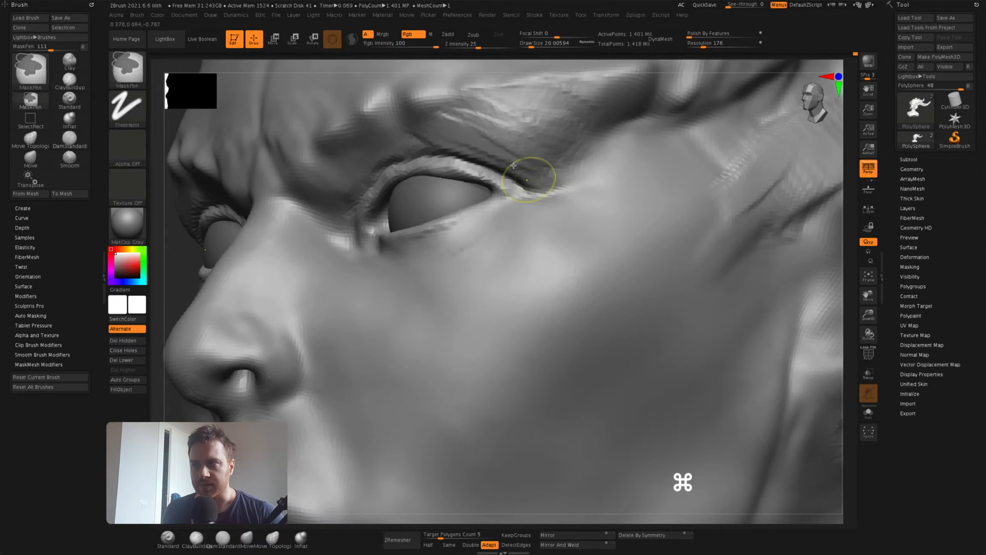
Reshape the large outer horns with the Move brush at draw sizes of about 525 to 784
{"action": "right_click_drag", "start_coordinate": [528, 172], "coordinate": [561, 158]}
{"action": "left_click_drag", "start_coordinate": [561, 158], "coordinate": [531, 134], "text": "ctrl"}
{"action": "mouse_move", "coordinate": [532, 134]}
{"action": "right_mouse_down"}
{"action": "mouse_move", "coordinate": [492, 206]}
{"action": "mouse_move", "coordinate": [459, 230]}
{"action": "right_mouse_up"}
{"action": "right_click_drag", "start_coordinate": [402, 255], "coordinate": [496, 182]}
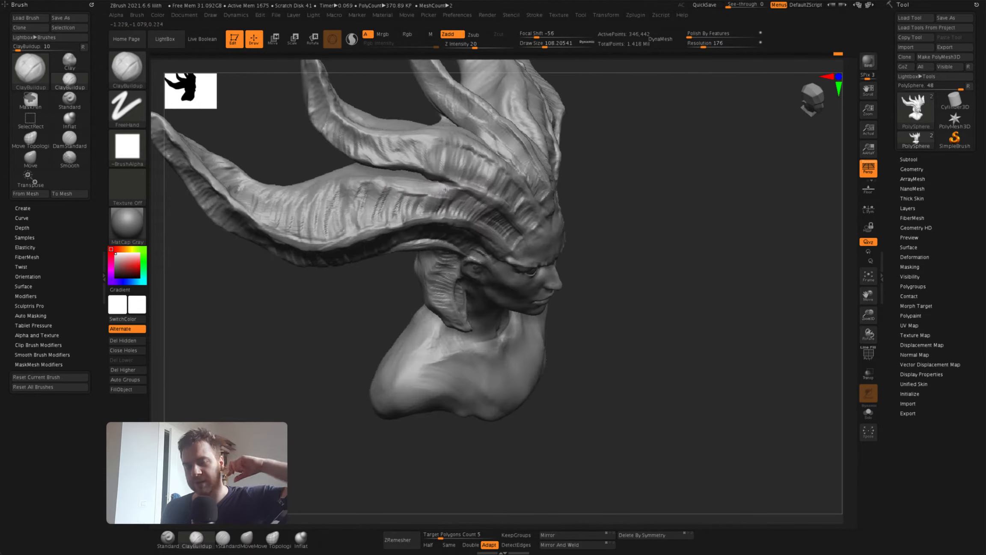
{"action": "key", "text": "b"}
{"action": "key", "text": "m"}
{"action": "key", "text": "v"}
{"action": "mouse_move", "coordinate": [505, 240]}
{"action": "right_mouse_down"}
{"action": "mouse_move", "coordinate": [430, 231]}
{"action": "mouse_move", "coordinate": [505, 227]}
{"action": "mouse_move", "coordinate": [481, 240]}
{"action": "mouse_move", "coordinate": [511, 246]}
{"action": "mouse_move", "coordinate": [484, 232]}
{"action": "right_mouse_up"}
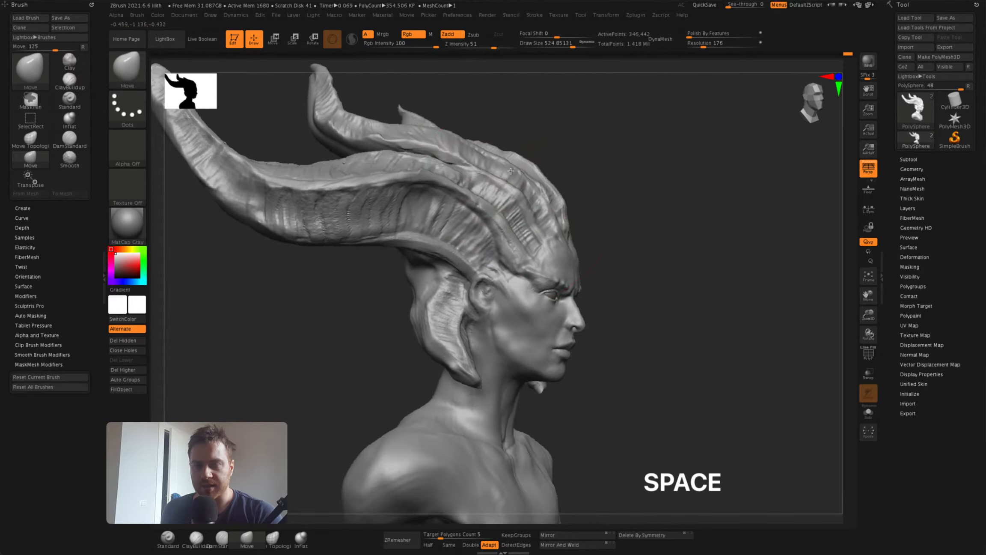
{"action": "key", "text": "space"}
{"action": "left_click_drag", "start_coordinate": [391, 210], "coordinate": [412, 209]}
{"action": "right_click_drag", "start_coordinate": [386, 266], "coordinate": [409, 246]}
{"action": "right_click_drag", "start_coordinate": [380, 198], "coordinate": [521, 232], "text": "alt"}
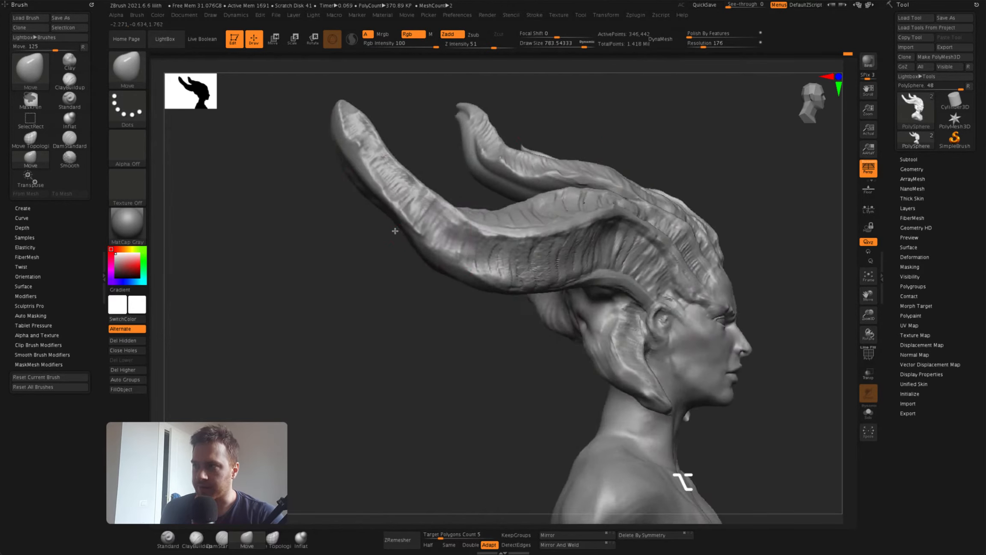
{"action": "right_click_drag", "start_coordinate": [396, 257], "coordinate": [319, 268]}
{"action": "key", "text": "space"}
{"action": "left_click_drag", "start_coordinate": [404, 214], "coordinate": [390, 214]}
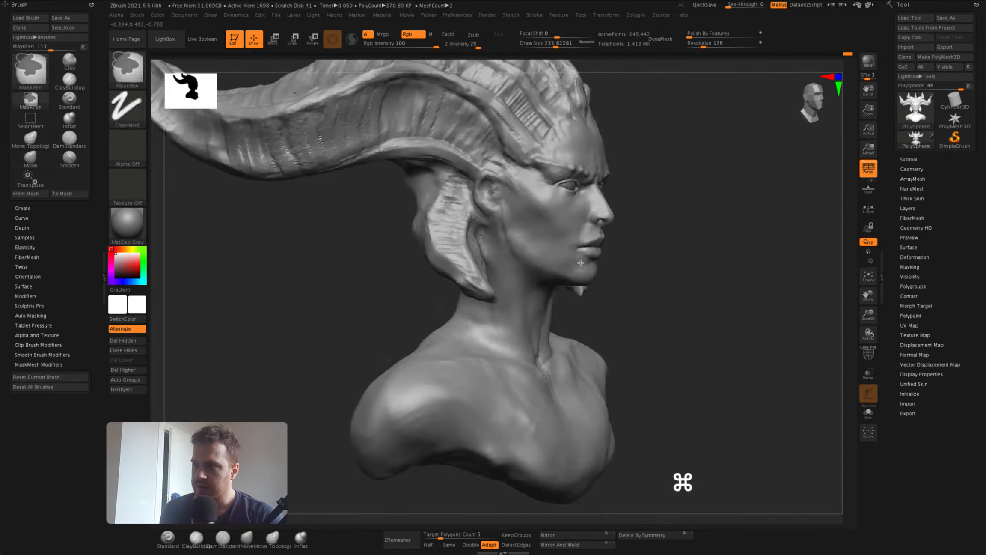
Adjust the temple area and the ear horns with the Move brush at draw sizes of about 94 to 116
{"action": "right_click_drag", "start_coordinate": [581, 262], "coordinate": [531, 261]}
{"action": "key", "text": "space"}
{"action": "right_click_drag", "start_coordinate": [428, 257], "coordinate": [398, 257]}
{"action": "right_click_drag", "start_coordinate": [398, 257], "coordinate": [398, 282], "text": "super"}
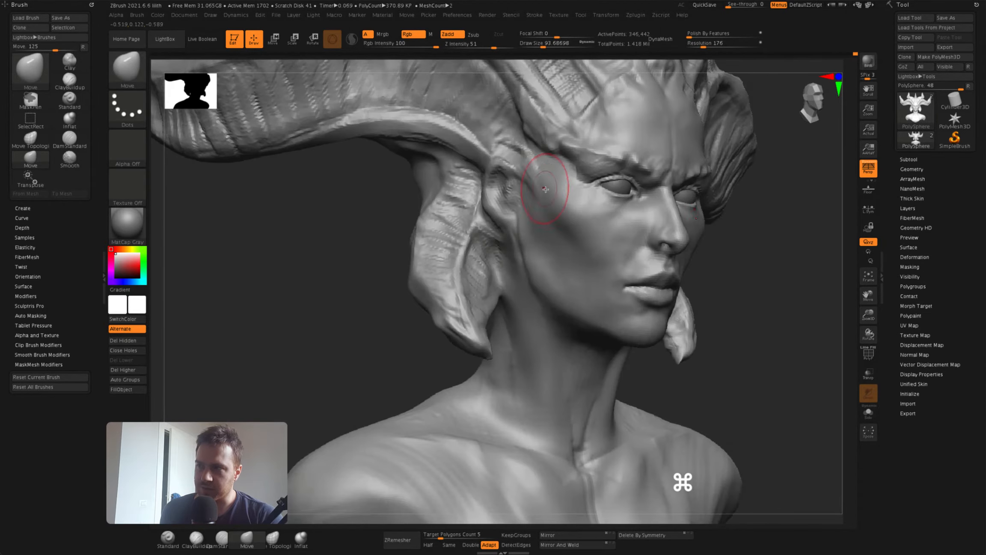
{"action": "right_click_drag", "start_coordinate": [545, 189], "coordinate": [503, 207]}
{"action": "key", "text": "space"}
{"action": "mouse_move", "coordinate": [535, 174]}
{"action": "right_mouse_down", "text": "alt"}
{"action": "mouse_move", "coordinate": [542, 189]}
{"action": "mouse_move", "coordinate": [573, 189]}
{"action": "mouse_move", "coordinate": [510, 192]}
{"action": "right_mouse_up", "text": "alt"}
{"action": "right_click_drag", "start_coordinate": [509, 192], "coordinate": [488, 158], "text": "alt"}
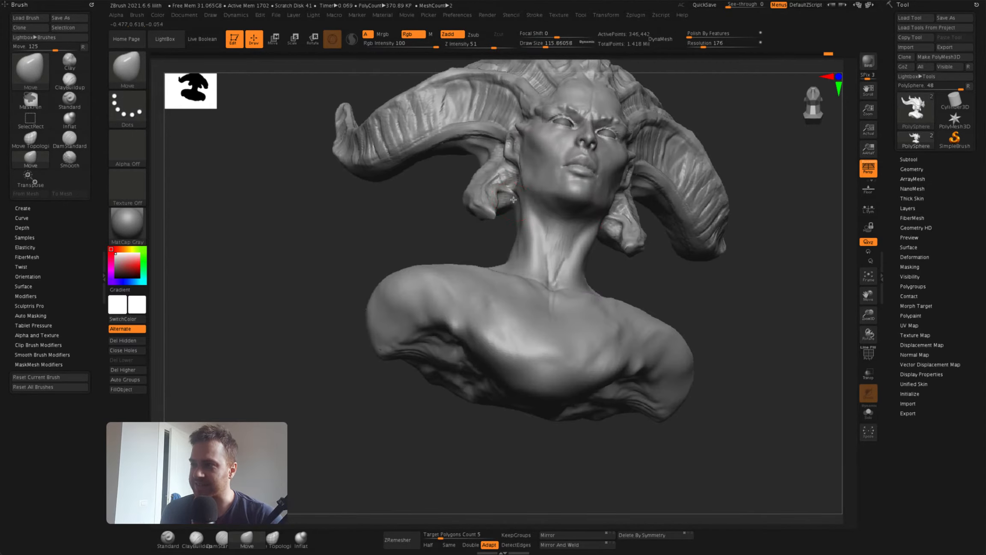
Reshape the upper horns and their tips with the Move brush at a draw size of about 149
{"action": "mouse_move", "coordinate": [514, 200]}
{"action": "right_mouse_down"}
{"action": "mouse_move", "coordinate": [462, 227]}
{"action": "mouse_move", "coordinate": [531, 240]}
{"action": "mouse_move", "coordinate": [473, 209]}
{"action": "mouse_move", "coordinate": [492, 214]}
{"action": "mouse_move", "coordinate": [480, 264]}
{"action": "mouse_move", "coordinate": [511, 192]}
{"action": "mouse_move", "coordinate": [517, 209]}
{"action": "mouse_move", "coordinate": [406, 281]}
{"action": "mouse_move", "coordinate": [406, 248]}
{"action": "mouse_move", "coordinate": [462, 232]}
{"action": "mouse_move", "coordinate": [446, 256]}
{"action": "mouse_move", "coordinate": [430, 183]}
{"action": "mouse_move", "coordinate": [398, 137]}
{"action": "mouse_move", "coordinate": [364, 167]}
{"action": "mouse_move", "coordinate": [376, 149]}
{"action": "right_mouse_up"}
{"action": "key", "text": "space"}
{"action": "left_click", "coordinate": [196, 538]}
{"action": "key", "text": "space"}
{"action": "key", "text": "b"}
{"action": "key", "text": "m"}
{"action": "key", "text": "v"}
{"action": "key", "text": "space"}
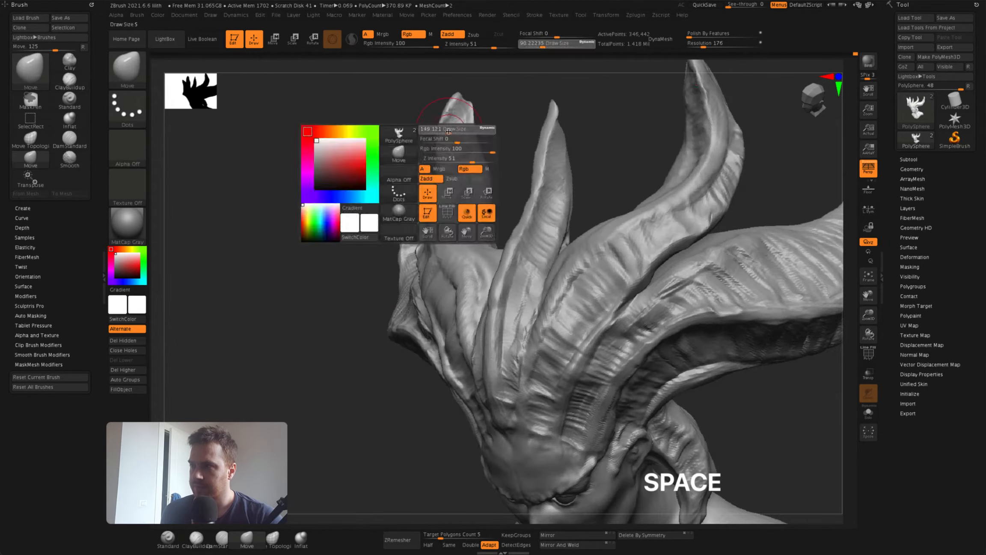
{"action": "left_click_drag", "start_coordinate": [454, 146], "coordinate": [460, 146]}
{"action": "mouse_move", "coordinate": [460, 145]}
{"action": "right_mouse_down"}
{"action": "mouse_move", "coordinate": [444, 125]}
{"action": "mouse_move", "coordinate": [514, 142]}
{"action": "mouse_move", "coordinate": [466, 165]}
{"action": "right_mouse_up"}
{"action": "key", "text": "space"}
{"action": "left_click_drag", "start_coordinate": [466, 165], "coordinate": [476, 166]}
{"action": "mouse_move", "coordinate": [475, 165]}
{"action": "right_mouse_down"}
{"action": "mouse_move", "coordinate": [471, 206]}
{"action": "mouse_move", "coordinate": [481, 171]}
{"action": "right_mouse_up"}
{"action": "mouse_move", "coordinate": [481, 172]}
{"action": "right_mouse_down", "text": "super"}
{"action": "mouse_move", "coordinate": [481, 149]}
{"action": "mouse_move", "coordinate": [414, 171]}
{"action": "right_mouse_up", "text": "super"}
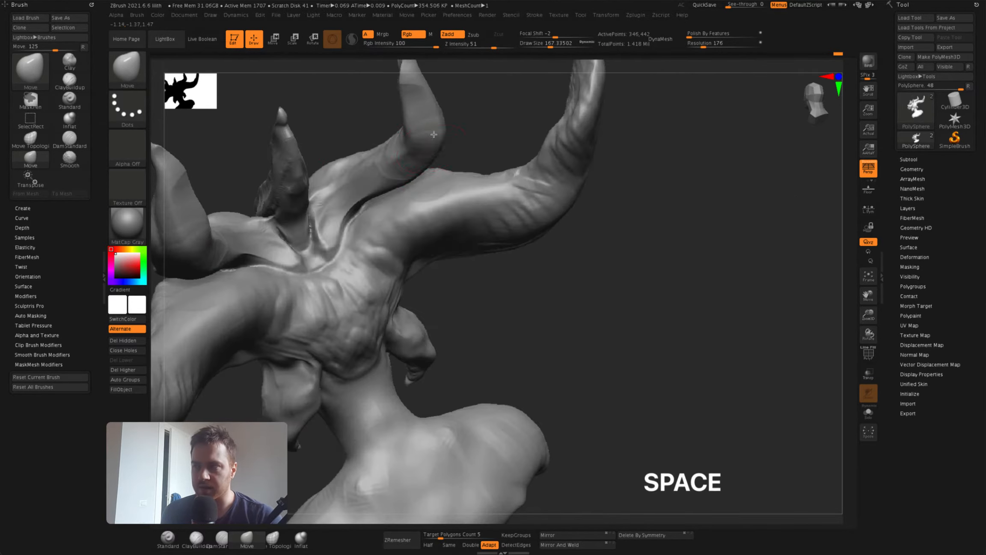
Adjust the curves of the horns at the back of the head with the Move brush at a draw size of about 167
{"action": "right_click_drag", "start_coordinate": [434, 134], "coordinate": [413, 150]}
{"action": "left_click_drag", "start_coordinate": [375, 202], "coordinate": [368, 209]}
{"action": "mouse_move", "coordinate": [368, 209]}
{"action": "right_mouse_down"}
{"action": "mouse_move", "coordinate": [458, 161]}
{"action": "mouse_move", "coordinate": [428, 171]}
{"action": "right_mouse_up"}
{"action": "mouse_move", "coordinate": [428, 171]}
{"action": "right_mouse_down", "text": "super"}
{"action": "mouse_move", "coordinate": [428, 149]}
{"action": "mouse_move", "coordinate": [459, 191]}
{"action": "mouse_move", "coordinate": [419, 192]}
{"action": "mouse_move", "coordinate": [450, 197]}
{"action": "mouse_move", "coordinate": [434, 227]}
{"action": "mouse_move", "coordinate": [428, 188]}
{"action": "mouse_move", "coordinate": [472, 220]}
{"action": "mouse_move", "coordinate": [380, 193]}
{"action": "mouse_move", "coordinate": [407, 126]}
{"action": "right_mouse_up", "text": "super"}
{"action": "key", "text": "space"}
{"action": "key", "text": "space"}
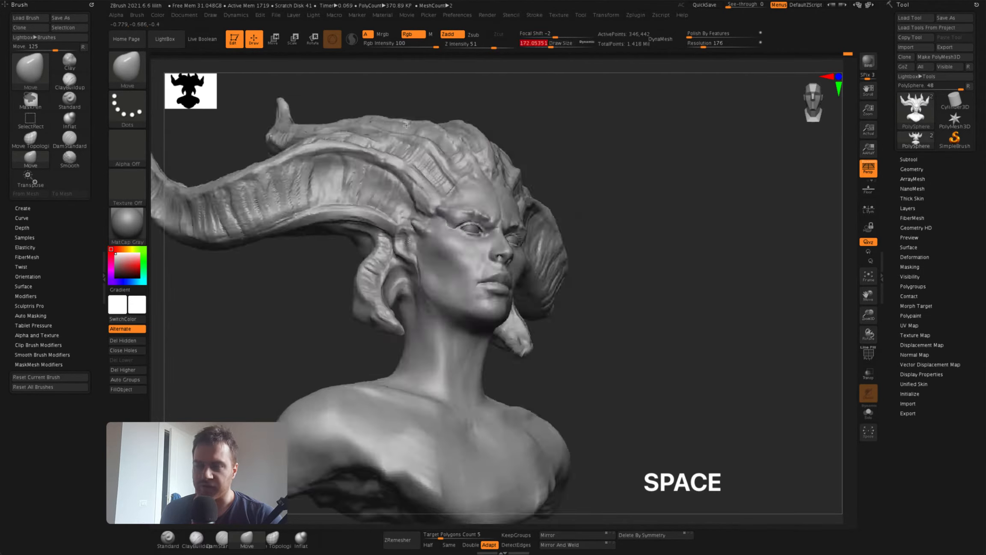
Refine the ear horns and the central crest with the Move brush at draw sizes of about 158 to 172
{"action": "right_click_drag", "start_coordinate": [396, 179], "coordinate": [409, 173]}
{"action": "key", "text": "space"}
{"action": "mouse_move", "coordinate": [457, 138]}
{"action": "right_mouse_down"}
{"action": "mouse_move", "coordinate": [450, 209]}
{"action": "mouse_move", "coordinate": [465, 207]}
{"action": "mouse_move", "coordinate": [461, 173]}
{"action": "right_mouse_up"}
{"action": "right_click_drag", "start_coordinate": [461, 172], "coordinate": [492, 303]}
{"action": "key", "text": "space"}
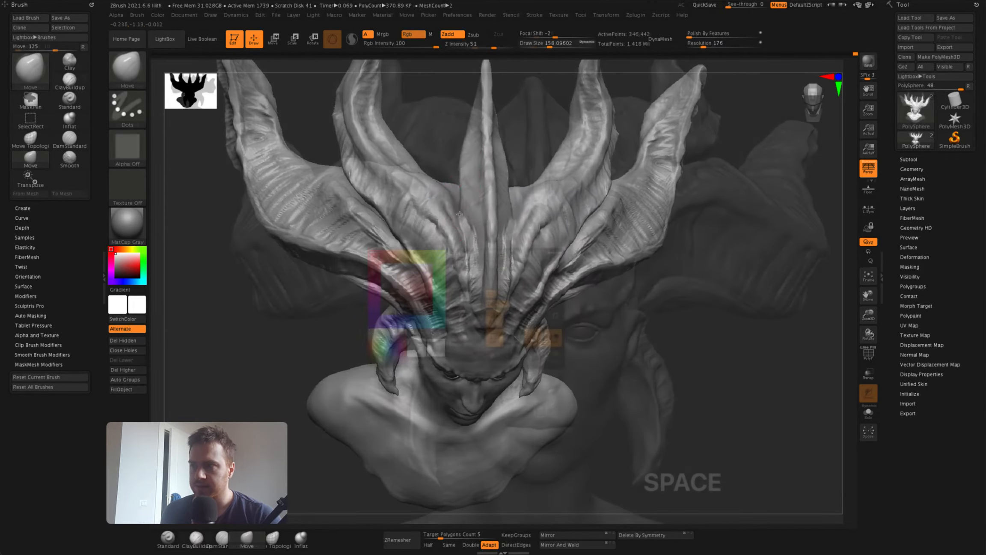
{"action": "mouse_move", "coordinate": [499, 260]}
{"action": "right_mouse_down"}
{"action": "mouse_move", "coordinate": [531, 274]}
{"action": "mouse_move", "coordinate": [492, 282]}
{"action": "right_mouse_up"}
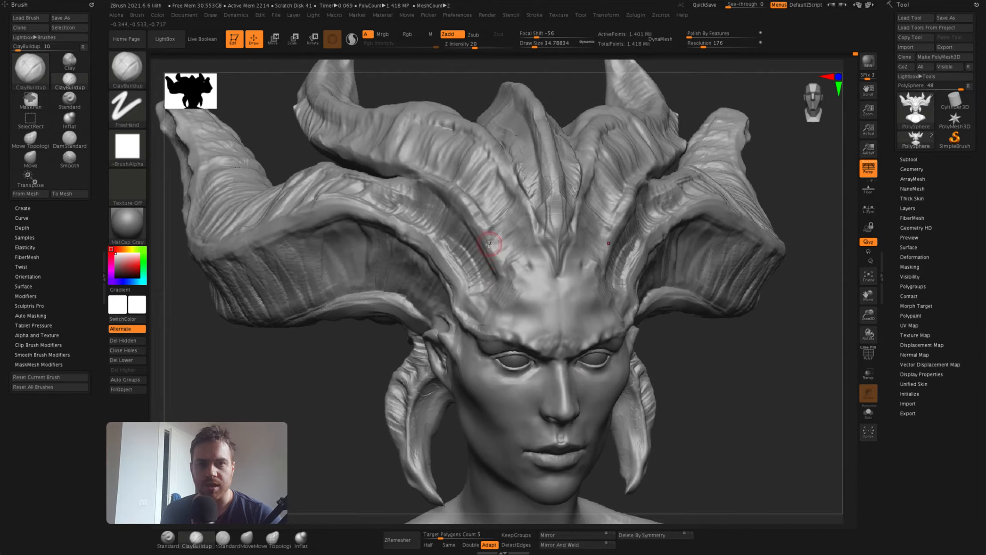
Build up ridges and carve grooves where the horns meet the forehead with the ClayBuildup brush at a draw size of about 35
{"action": "mouse_move", "coordinate": [538, 294]}
{"action": "right_mouse_down"}
{"action": "mouse_move", "coordinate": [574, 296]}
{"action": "mouse_move", "coordinate": [548, 291]}
{"action": "right_mouse_up"}
{"action": "left_click_drag", "start_coordinate": [507, 306], "coordinate": [525, 295]}
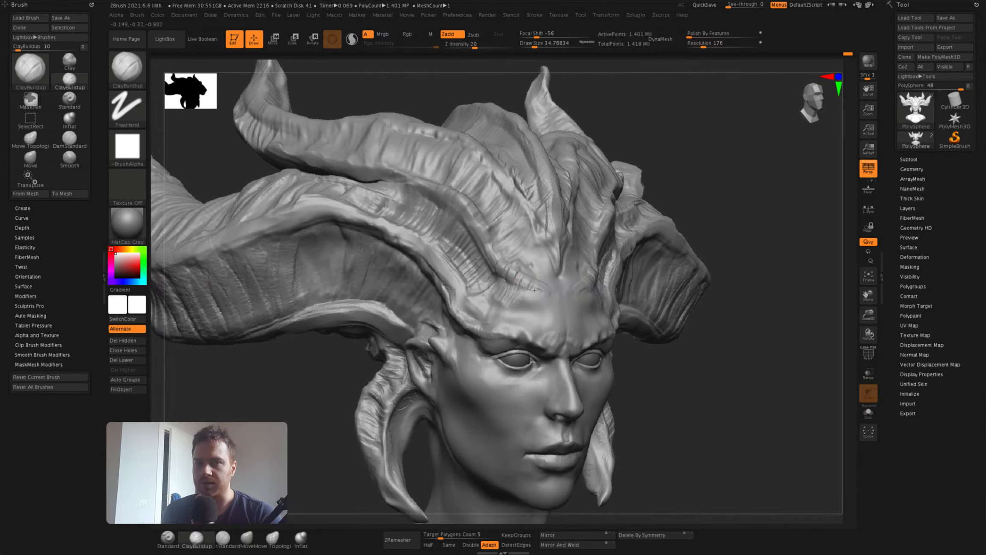
{"action": "mouse_move", "coordinate": [524, 295]}
{"action": "right_mouse_down", "text": "alt"}
{"action": "mouse_move", "coordinate": [514, 334]}
{"action": "mouse_move", "coordinate": [503, 284]}
{"action": "mouse_move", "coordinate": [492, 299]}
{"action": "right_mouse_up", "text": "alt"}
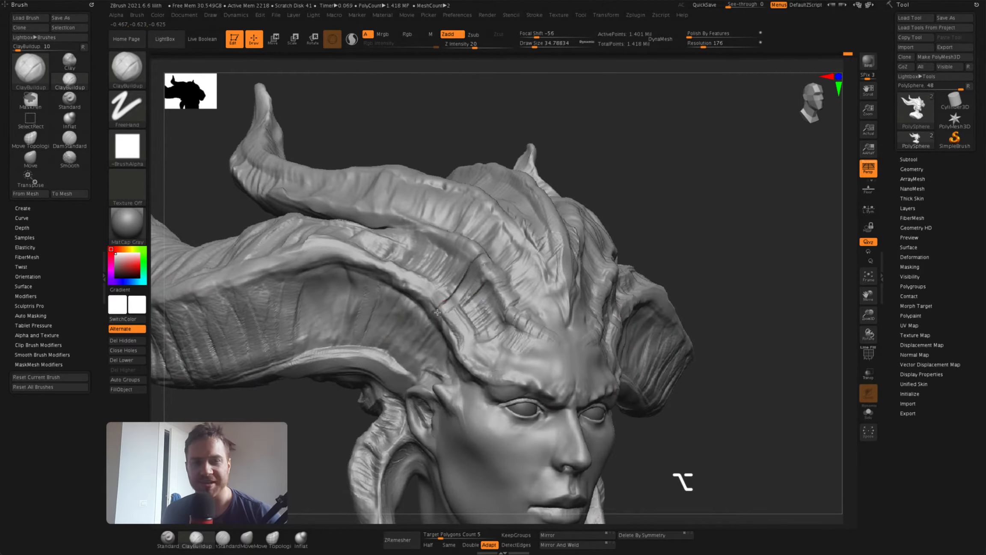
{"action": "right_click_drag", "start_coordinate": [438, 312], "coordinate": [466, 274]}
{"action": "left_click_drag", "start_coordinate": [455, 278], "coordinate": [435, 311], "text": "alt"}
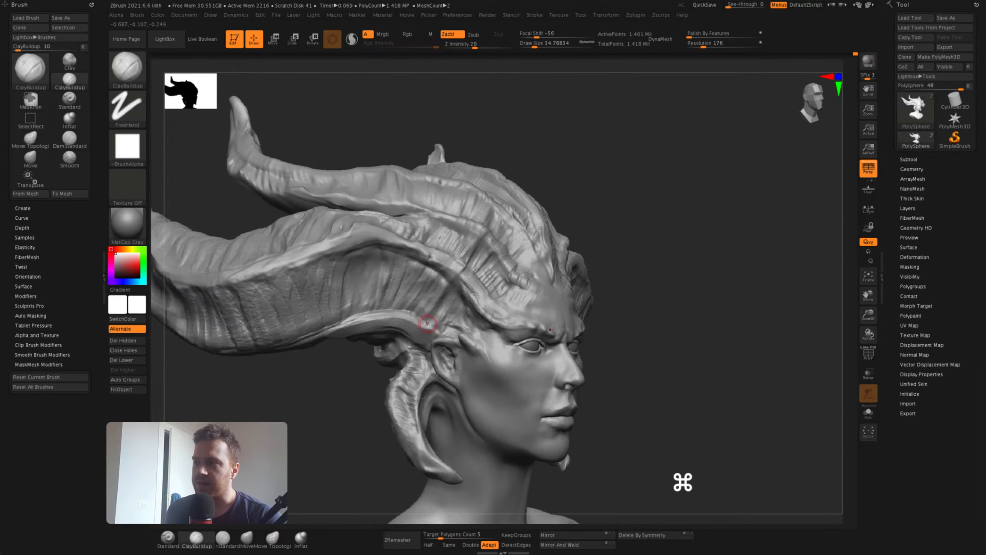
Sculpt and smooth crosswise ridges on the inner faces of the outer horns with the ClayBuildup brush at a draw size of about 56
{"action": "right_click_drag", "start_coordinate": [415, 316], "coordinate": [468, 282], "text": "super"}
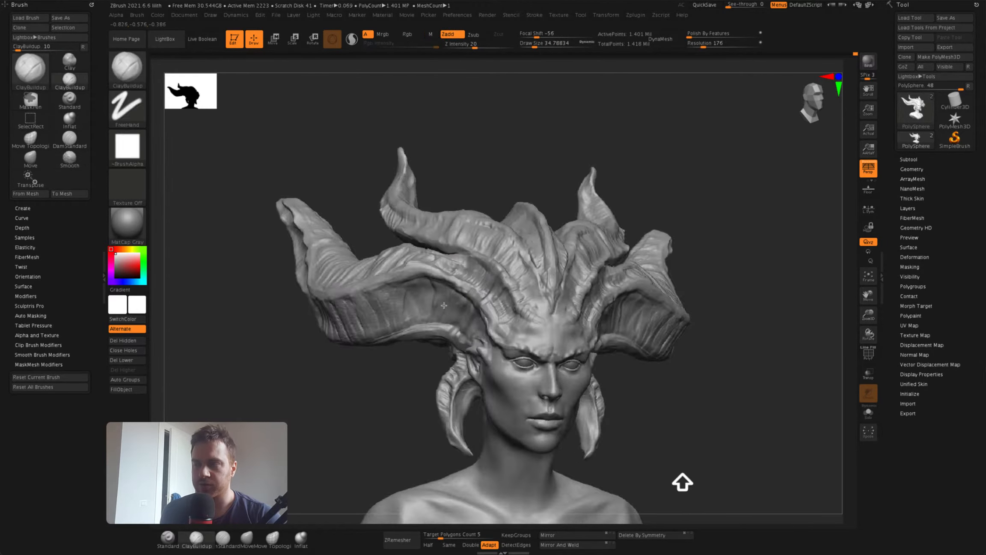
{"action": "key", "text": "space"}
{"action": "key", "text": "space"}
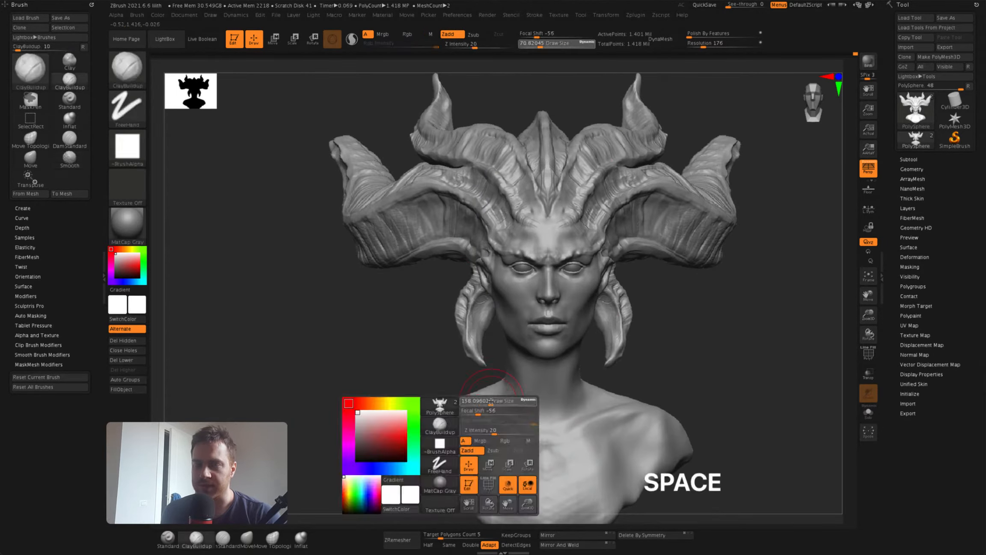
{"action": "left_click_drag", "start_coordinate": [476, 400], "coordinate": [484, 386], "text": "shift"}
{"action": "right_click_drag", "start_coordinate": [471, 377], "coordinate": [501, 342]}
{"action": "key", "text": "space"}
{"action": "left_click_drag", "start_coordinate": [488, 339], "coordinate": [485, 338]}
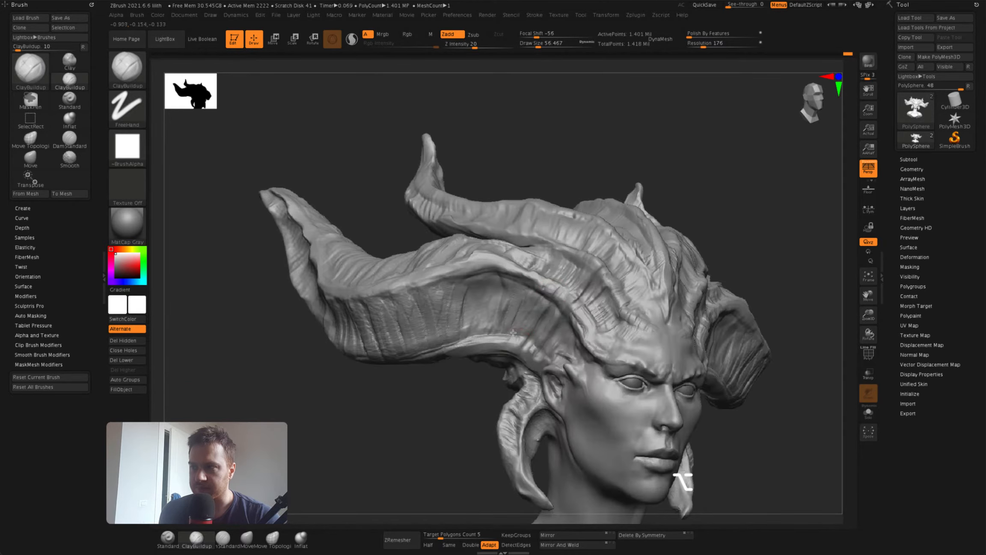
Add finer ridges around the bases of the outer horns with the ClayBuildup brush at draw sizes of about 37 to 54
{"action": "right_click_drag", "start_coordinate": [514, 333], "coordinate": [528, 262]}
{"action": "key", "text": "space"}
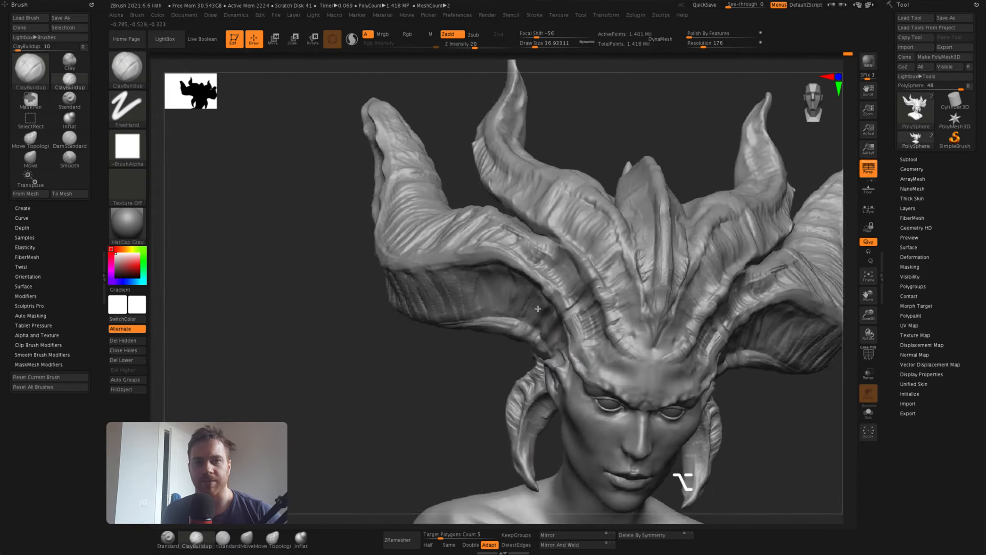
{"action": "right_click_drag", "start_coordinate": [538, 308], "coordinate": [550, 282]}
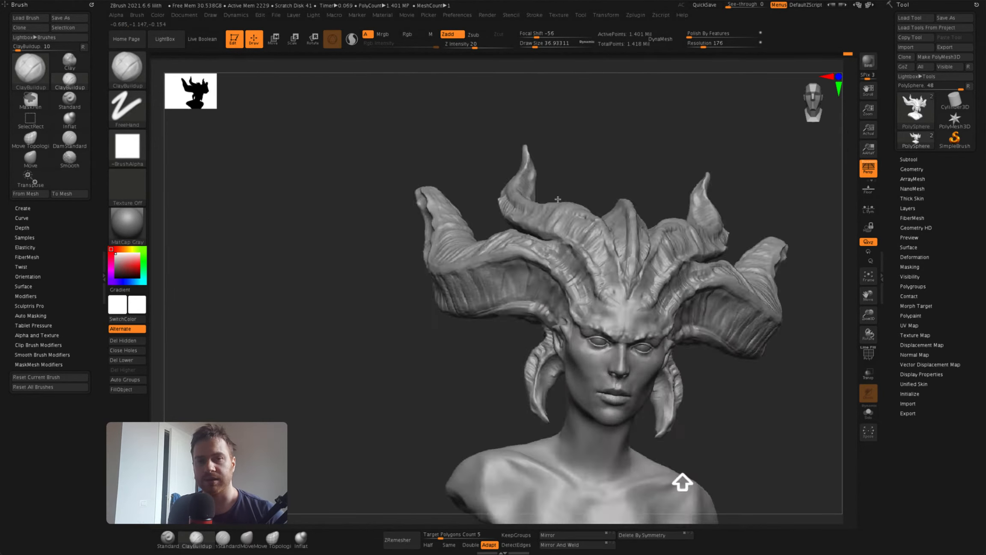
{"action": "right_click_drag", "start_coordinate": [558, 199], "coordinate": [529, 257]}
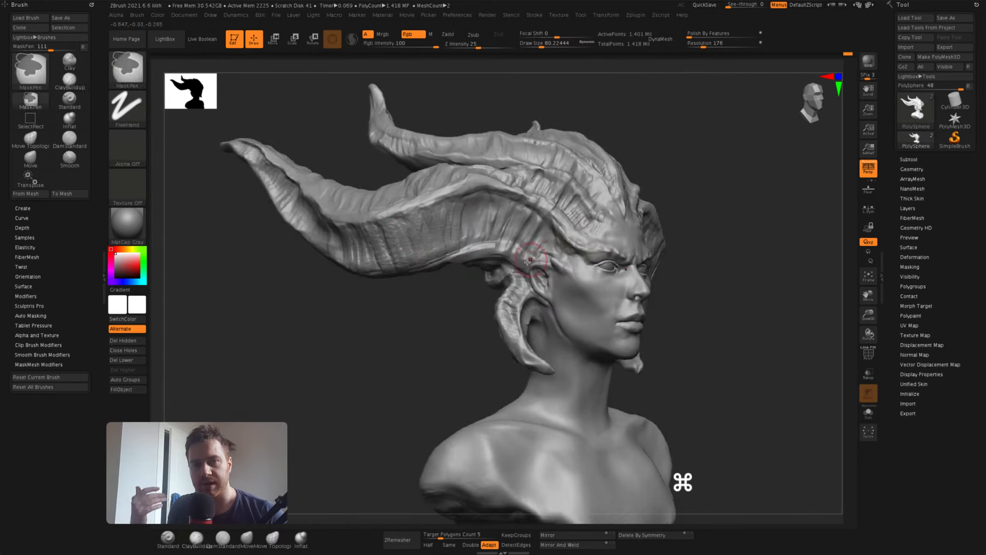
{"action": "key", "text": "space"}
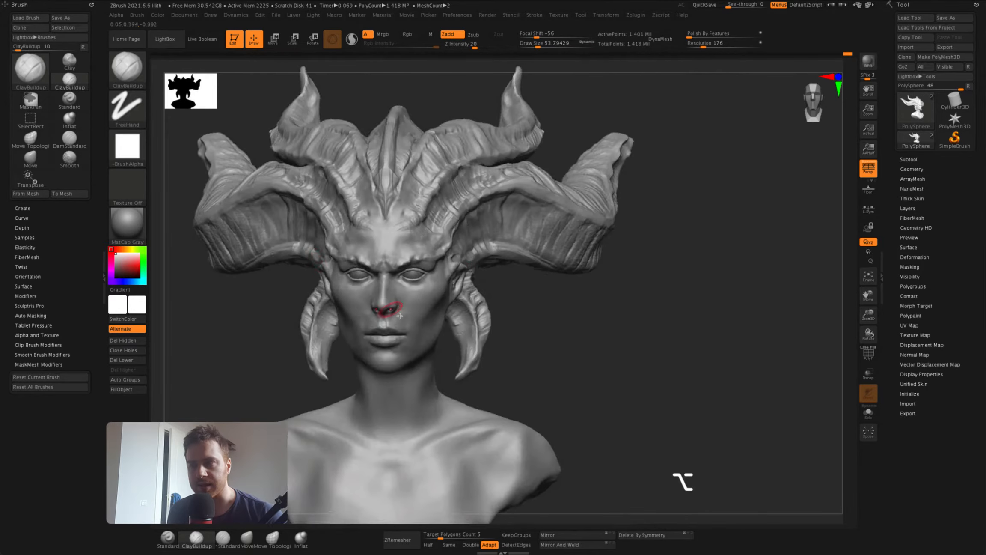
{"action": "right_click_drag", "start_coordinate": [399, 316], "coordinate": [735, 255]}
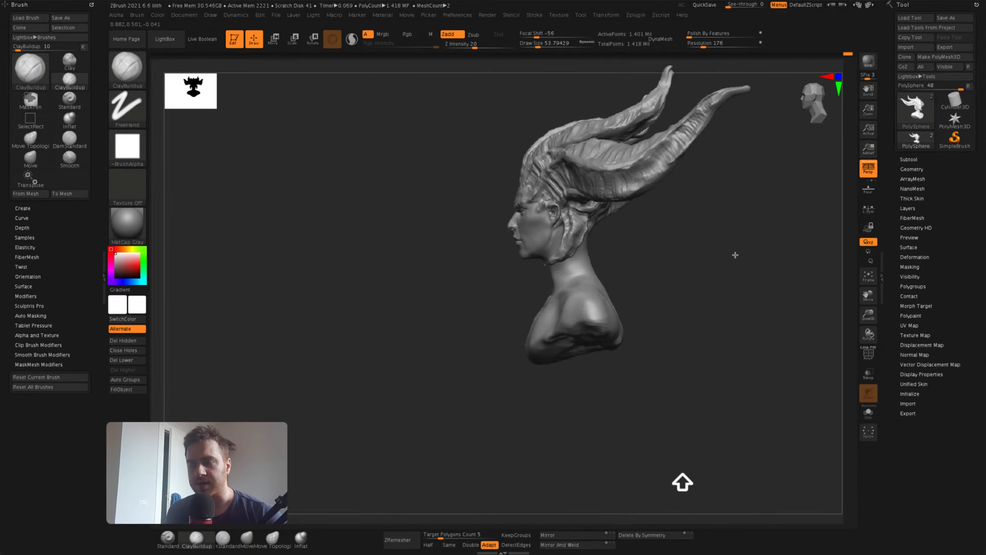
Refine the jawline, cheek and mouth area with the Move Topological brush at draw sizes of about 149 down to 68
{"action": "right_click_drag", "start_coordinate": [569, 266], "coordinate": [621, 248]}
{"action": "right_click_drag", "start_coordinate": [621, 248], "coordinate": [635, 270], "text": "ctrl"}
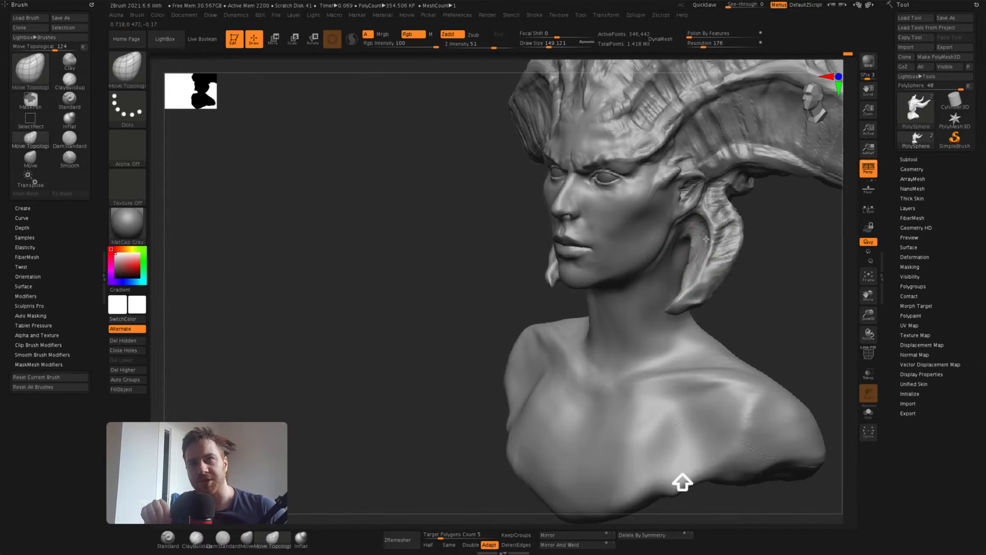
{"action": "left_click_drag", "start_coordinate": [672, 225], "coordinate": [661, 249]}
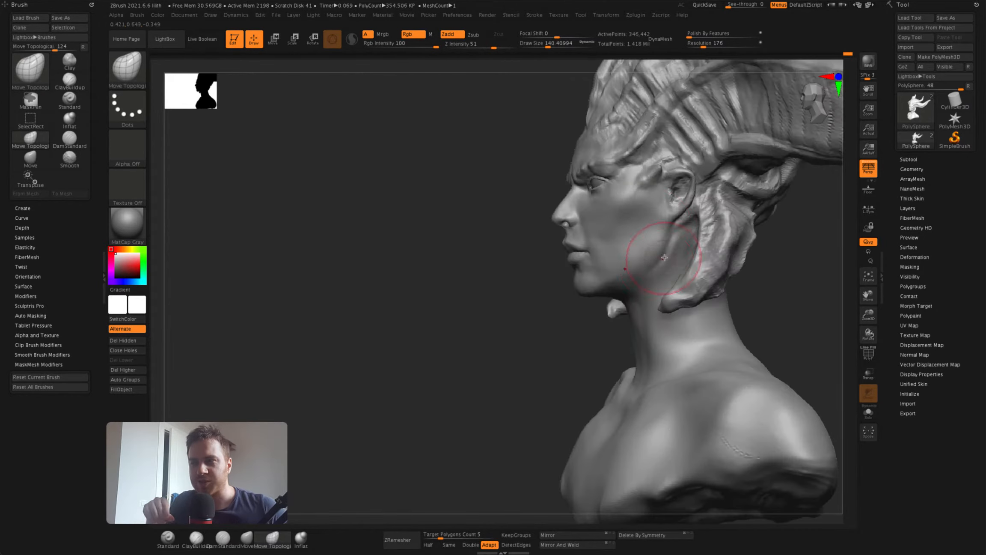
{"action": "left_click_drag", "start_coordinate": [531, 492], "coordinate": [697, 477], "text": "shift"}
{"action": "right_click_drag", "start_coordinate": [501, 192], "coordinate": [471, 240]}
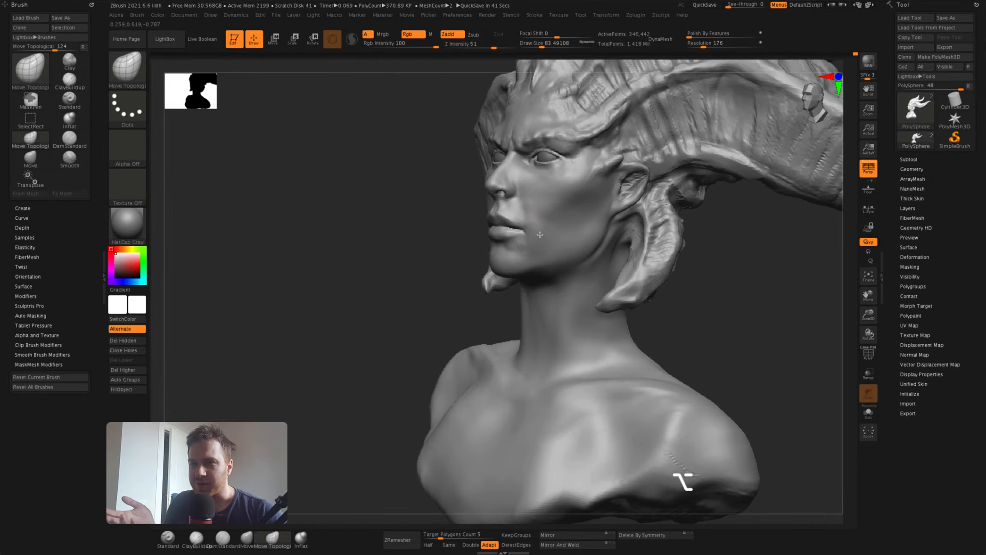
{"action": "right_click_drag", "start_coordinate": [540, 235], "coordinate": [575, 230]}
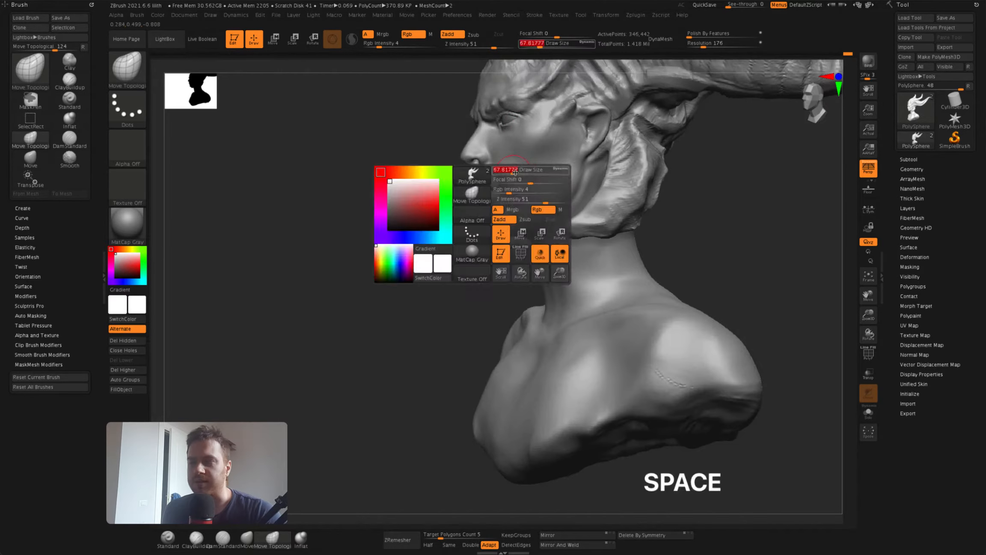
{"action": "left_click_drag", "start_coordinate": [515, 172], "coordinate": [511, 172]}
{"action": "mouse_move", "coordinate": [473, 194]}
{"action": "right_mouse_down"}
{"action": "mouse_move", "coordinate": [448, 194]}
{"action": "mouse_move", "coordinate": [454, 203]}
{"action": "mouse_move", "coordinate": [513, 188]}
{"action": "right_mouse_up"}
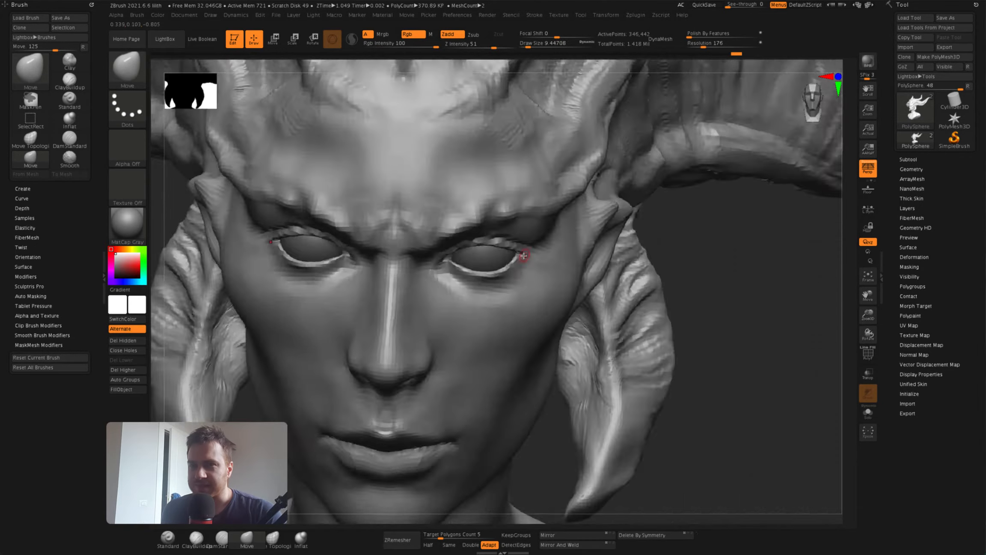
Adjust the eyelids at the outer eye corners with the Move brush at a draw size of about 9
{"action": "right_click_drag", "start_coordinate": [523, 255], "coordinate": [562, 276]}
{"action": "right_click_drag", "start_coordinate": [611, 246], "coordinate": [658, 210]}
{"action": "right_click_drag", "start_coordinate": [696, 184], "coordinate": [708, 169], "text": "alt"}
Reshape the ear horns and the area behind the ears with the Move brush at a draw size of about 124
{"action": "key", "text": "space"}
{"action": "mouse_move", "coordinate": [599, 324]}
{"action": "right_mouse_down"}
{"action": "mouse_move", "coordinate": [621, 330]}
{"action": "mouse_move", "coordinate": [607, 348]}
{"action": "mouse_move", "coordinate": [660, 347]}
{"action": "mouse_move", "coordinate": [617, 347]}
{"action": "mouse_move", "coordinate": [657, 376]}
{"action": "mouse_move", "coordinate": [585, 267]}
{"action": "mouse_move", "coordinate": [624, 221]}
{"action": "right_mouse_up"}
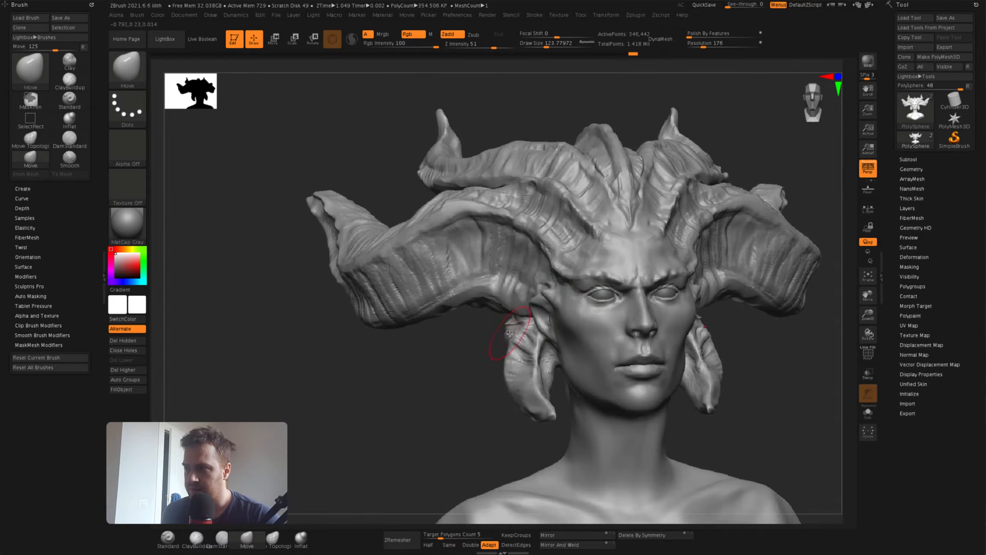
{"action": "right_click_drag", "start_coordinate": [528, 327], "coordinate": [606, 282]}
{"action": "mouse_move", "coordinate": [514, 335]}
{"action": "right_mouse_down"}
{"action": "mouse_move", "coordinate": [557, 351]}
{"action": "mouse_move", "coordinate": [682, 480]}
{"action": "mouse_move", "coordinate": [611, 292]}
{"action": "mouse_move", "coordinate": [527, 379]}
{"action": "right_mouse_up"}
{"action": "right_click_drag", "start_coordinate": [566, 262], "coordinate": [457, 190]}
{"action": "key", "text": "space"}
Change the model's material from MatCap Gray to the green MatCap material
{"action": "left_click_drag", "start_coordinate": [116, 255], "coordinate": [116, 253]}
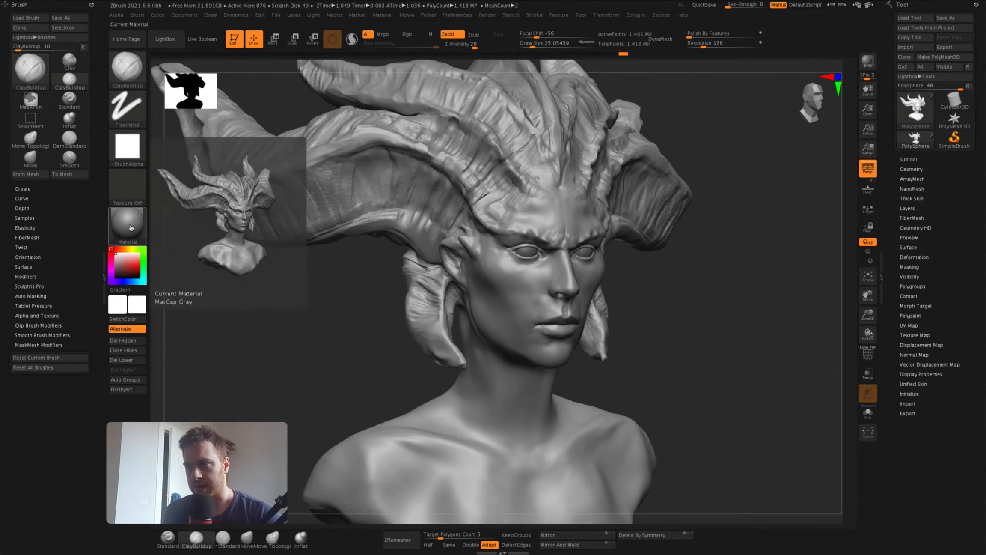
{"action": "left_click", "coordinate": [131, 228]}
{"action": "left_click", "coordinate": [256, 317]}
Sculpt ridges around the forehead and inner horn bases with the ClayBuildup brush at a draw size of about 29
{"action": "right_click_drag", "start_coordinate": [492, 206], "coordinate": [568, 202], "text": "alt"}
{"action": "key", "text": "space"}
{"action": "mouse_move", "coordinate": [557, 239]}
{"action": "right_mouse_down"}
{"action": "mouse_move", "coordinate": [576, 193]}
{"action": "mouse_move", "coordinate": [606, 173]}
{"action": "mouse_move", "coordinate": [599, 214]}
{"action": "mouse_move", "coordinate": [619, 250]}
{"action": "mouse_move", "coordinate": [612, 231]}
{"action": "mouse_move", "coordinate": [625, 220]}
{"action": "mouse_move", "coordinate": [575, 186]}
{"action": "mouse_move", "coordinate": [590, 221]}
{"action": "mouse_move", "coordinate": [562, 257]}
{"action": "mouse_move", "coordinate": [545, 223]}
{"action": "mouse_move", "coordinate": [531, 266]}
{"action": "mouse_move", "coordinate": [565, 312]}
{"action": "mouse_move", "coordinate": [520, 299]}
{"action": "right_mouse_up"}
{"action": "key", "text": "space"}
{"action": "key", "text": "space"}
{"action": "key", "text": "space"}
{"action": "left_click_drag", "start_coordinate": [550, 324], "coordinate": [543, 324]}
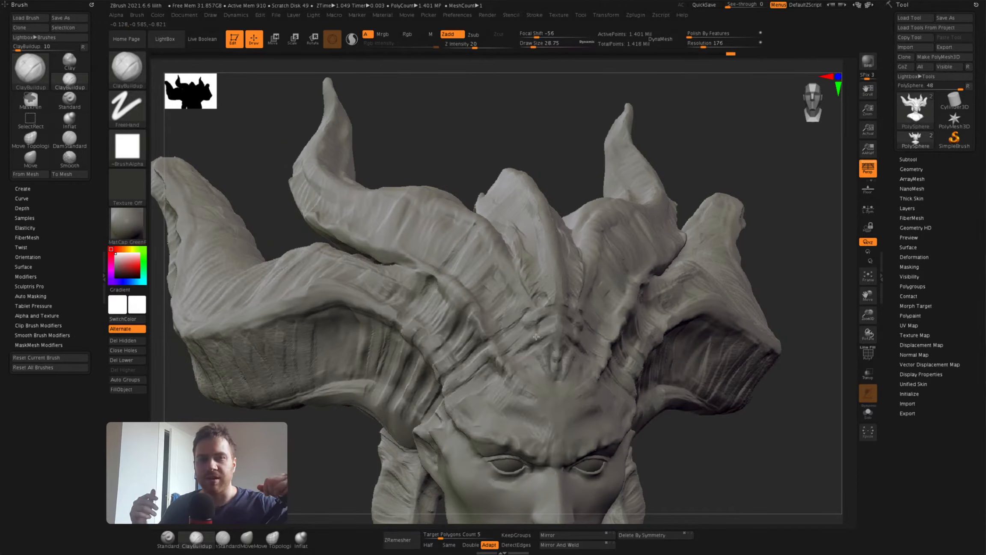
Carve and build up crosswise ridges along the central crest with the ClayBuildup brush at a draw size of about 27
{"action": "mouse_move", "coordinate": [520, 300]}
{"action": "right_mouse_down", "text": "alt"}
{"action": "mouse_move", "coordinate": [544, 323]}
{"action": "mouse_move", "coordinate": [523, 310]}
{"action": "right_mouse_up", "text": "alt"}
{"action": "mouse_move", "coordinate": [554, 279]}
{"action": "right_mouse_down"}
{"action": "mouse_move", "coordinate": [543, 315]}
{"action": "mouse_move", "coordinate": [560, 283]}
{"action": "right_mouse_up"}
{"action": "left_click_drag", "start_coordinate": [552, 245], "coordinate": [546, 234], "text": "alt"}
{"action": "mouse_move", "coordinate": [546, 234]}
{"action": "right_mouse_down"}
{"action": "mouse_move", "coordinate": [505, 240]}
{"action": "mouse_move", "coordinate": [545, 295]}
{"action": "mouse_move", "coordinate": [547, 231]}
{"action": "right_mouse_up"}
{"action": "key", "text": "space"}
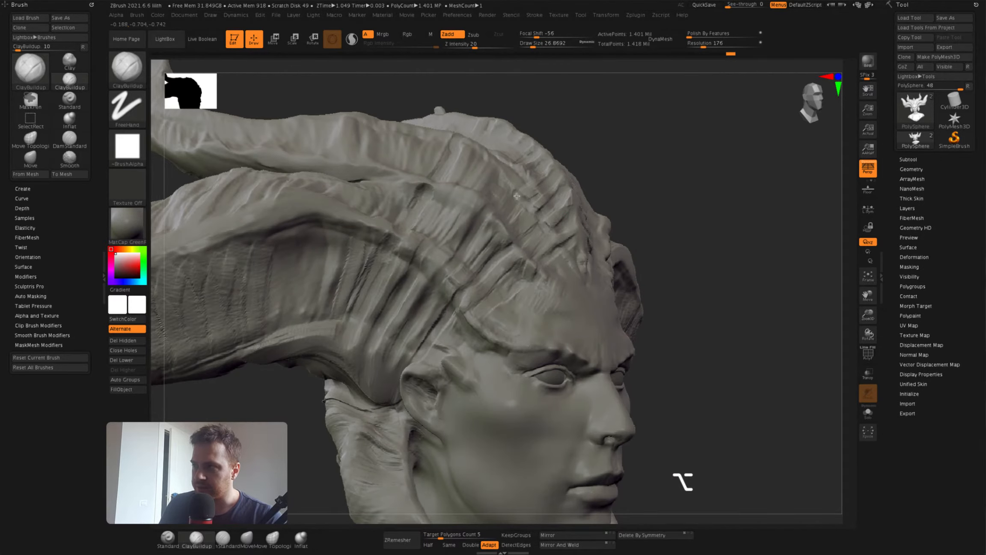
Extend the crosswise ridges over the horns above the temple with the ClayBuildup brush at a draw size of about 29
{"action": "mouse_move", "coordinate": [516, 196]}
{"action": "right_mouse_down"}
{"action": "mouse_move", "coordinate": [552, 240]}
{"action": "mouse_move", "coordinate": [556, 223]}
{"action": "mouse_move", "coordinate": [559, 251]}
{"action": "mouse_move", "coordinate": [557, 201]}
{"action": "mouse_move", "coordinate": [552, 279]}
{"action": "right_mouse_up"}
{"action": "key", "text": "space"}
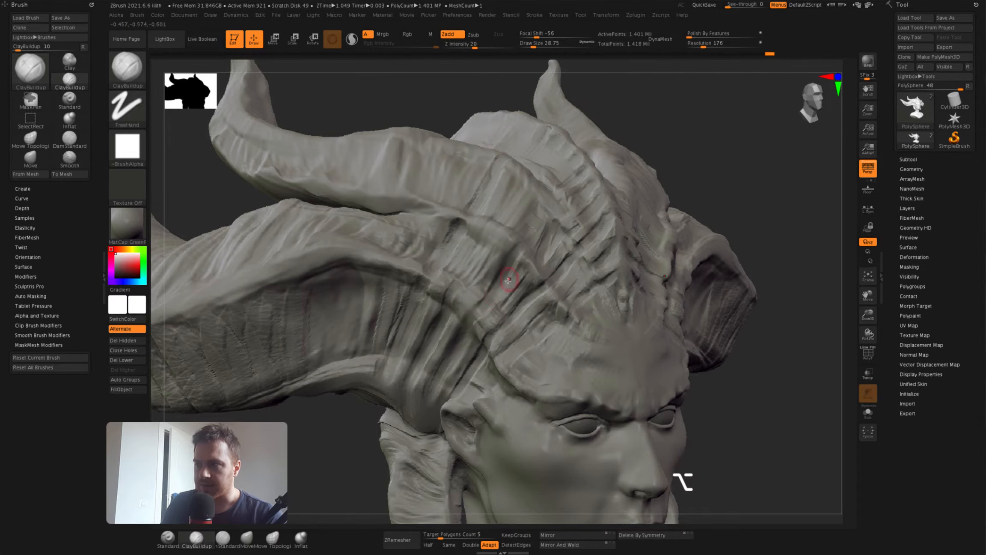
{"action": "mouse_move", "coordinate": [550, 240]}
{"action": "right_mouse_down", "text": "alt"}
{"action": "mouse_move", "coordinate": [552, 257]}
{"action": "mouse_move", "coordinate": [544, 240]}
{"action": "mouse_move", "coordinate": [557, 214]}
{"action": "mouse_move", "coordinate": [553, 240]}
{"action": "mouse_move", "coordinate": [610, 257]}
{"action": "mouse_move", "coordinate": [630, 233]}
{"action": "mouse_move", "coordinate": [544, 304]}
{"action": "mouse_move", "coordinate": [568, 259]}
{"action": "mouse_move", "coordinate": [569, 302]}
{"action": "mouse_move", "coordinate": [578, 277]}
{"action": "mouse_move", "coordinate": [517, 299]}
{"action": "mouse_move", "coordinate": [539, 281]}
{"action": "mouse_move", "coordinate": [517, 249]}
{"action": "mouse_move", "coordinate": [528, 220]}
{"action": "mouse_move", "coordinate": [539, 227]}
{"action": "mouse_move", "coordinate": [523, 210]}
{"action": "mouse_move", "coordinate": [539, 223]}
{"action": "mouse_move", "coordinate": [566, 214]}
{"action": "mouse_move", "coordinate": [569, 136]}
{"action": "right_mouse_up", "text": "alt"}
{"action": "key", "text": "space"}
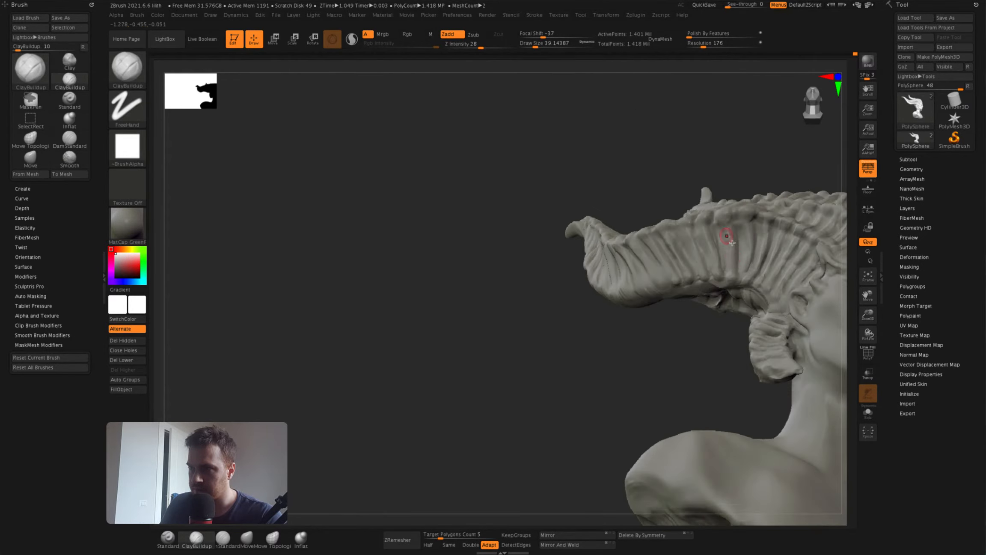
Sculpt deep crosswise ridges along the sides of the outer horns with the ClayBuildup brush at a draw size of about 39
{"action": "mouse_move", "coordinate": [719, 240]}
{"action": "right_mouse_down"}
{"action": "mouse_move", "coordinate": [674, 233]}
{"action": "mouse_move", "coordinate": [674, 203]}
{"action": "mouse_move", "coordinate": [716, 247]}
{"action": "right_mouse_up"}
{"action": "mouse_move", "coordinate": [657, 229]}
{"action": "right_mouse_down", "text": "alt"}
{"action": "mouse_move", "coordinate": [631, 205]}
{"action": "mouse_move", "coordinate": [600, 283]}
{"action": "right_mouse_up", "text": "alt"}
{"action": "mouse_move", "coordinate": [528, 345]}
{"action": "right_mouse_down"}
{"action": "mouse_move", "coordinate": [668, 257]}
{"action": "mouse_move", "coordinate": [645, 207]}
{"action": "mouse_move", "coordinate": [581, 224]}
{"action": "mouse_move", "coordinate": [698, 243]}
{"action": "mouse_move", "coordinate": [701, 264]}
{"action": "mouse_move", "coordinate": [678, 283]}
{"action": "mouse_move", "coordinate": [685, 288]}
{"action": "mouse_move", "coordinate": [663, 296]}
{"action": "mouse_move", "coordinate": [675, 379]}
{"action": "right_mouse_up"}
{"action": "key", "text": "space"}
{"action": "mouse_move", "coordinate": [666, 313]}
{"action": "right_mouse_down", "text": "alt"}
{"action": "mouse_move", "coordinate": [687, 318]}
{"action": "mouse_move", "coordinate": [660, 364]}
{"action": "right_mouse_up", "text": "alt"}
Build up, carve and smooth ridges on the undersides of the outer horns with the ClayBuildup brush at a draw size of about 49
{"action": "key", "text": "space"}
{"action": "left_click_drag", "start_coordinate": [654, 369], "coordinate": [671, 365], "text": "shift"}
{"action": "key", "text": "space"}
{"action": "mouse_move", "coordinate": [670, 365]}
{"action": "right_mouse_down"}
{"action": "mouse_move", "coordinate": [665, 335]}
{"action": "mouse_move", "coordinate": [663, 364]}
{"action": "right_mouse_up"}
{"action": "left_click_drag", "start_coordinate": [662, 364], "coordinate": [674, 383]}
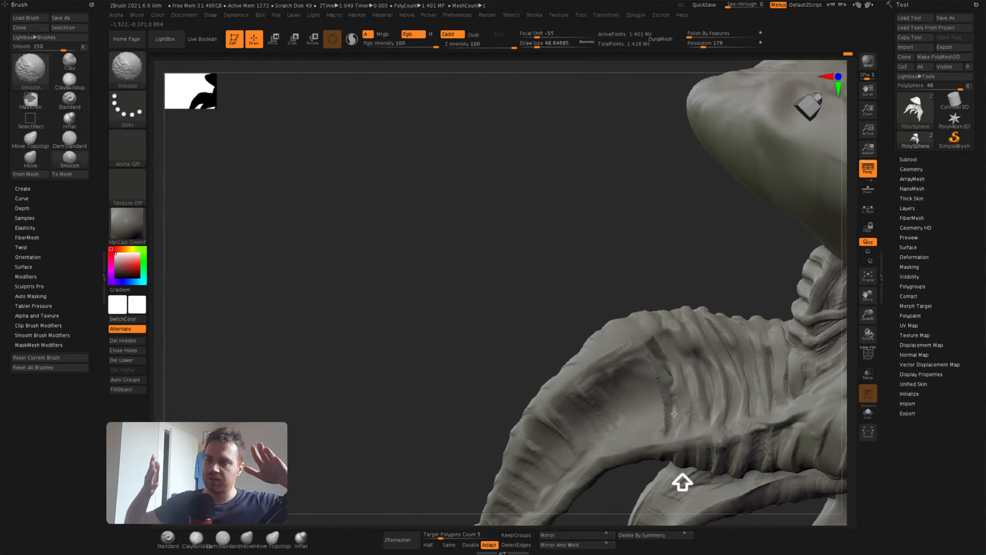
{"action": "mouse_move", "coordinate": [674, 413]}
{"action": "right_mouse_down"}
{"action": "mouse_move", "coordinate": [663, 374]}
{"action": "mouse_move", "coordinate": [670, 403]}
{"action": "right_mouse_up"}
{"action": "left_click_drag", "start_coordinate": [669, 402], "coordinate": [674, 413], "text": "alt"}
{"action": "mouse_move", "coordinate": [674, 413]}
{"action": "right_mouse_down"}
{"action": "mouse_move", "coordinate": [668, 355]}
{"action": "mouse_move", "coordinate": [679, 339]}
{"action": "right_mouse_up"}
{"action": "left_click_drag", "start_coordinate": [678, 338], "coordinate": [669, 313], "text": "alt"}
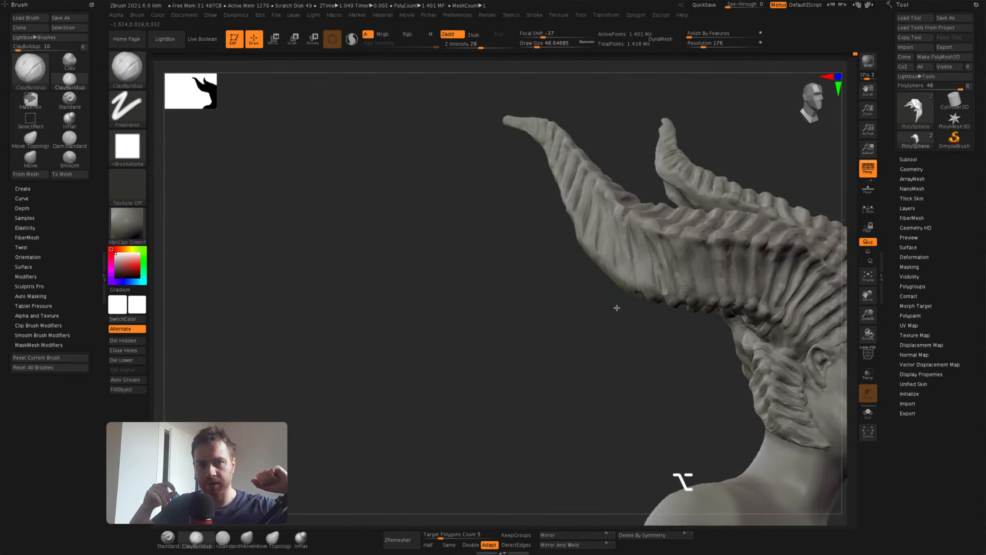
Carve and smooth the crosswise ridges near the base of the outer horns' undersides with the ClayBuildup brush at a draw size of about 49
{"action": "right_click_drag", "start_coordinate": [601, 309], "coordinate": [633, 300]}
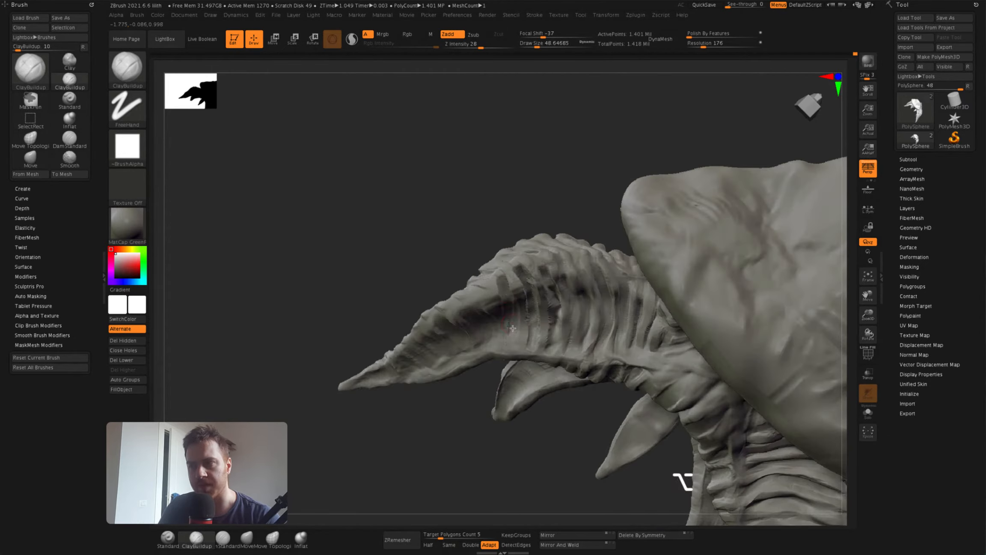
{"action": "left_click_drag", "start_coordinate": [512, 328], "coordinate": [512, 343], "text": "alt"}
{"action": "mouse_move", "coordinate": [511, 342]}
{"action": "right_mouse_down"}
{"action": "mouse_move", "coordinate": [495, 281]}
{"action": "mouse_move", "coordinate": [507, 334]}
{"action": "right_mouse_up"}
{"action": "left_click_drag", "start_coordinate": [508, 334], "coordinate": [511, 319], "text": "shift"}
{"action": "right_click_drag", "start_coordinate": [511, 319], "coordinate": [537, 276]}
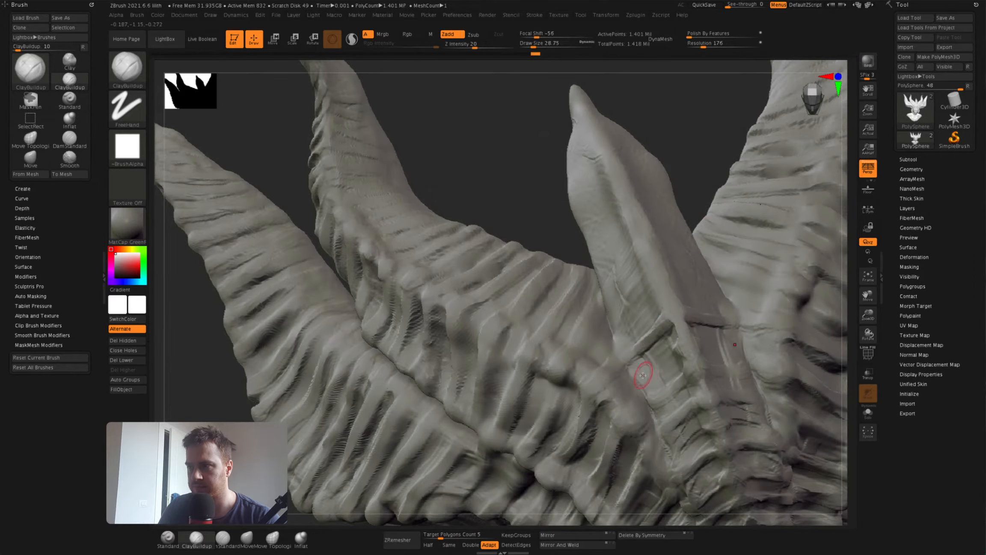
Carve crosswise ridges into the lower flank of the central crest with the ClayBuildup brush at a draw size of about 29
{"action": "mouse_move", "coordinate": [643, 375]}
{"action": "right_mouse_down"}
{"action": "mouse_move", "coordinate": [638, 334]}
{"action": "mouse_move", "coordinate": [654, 298]}
{"action": "right_mouse_up"}
{"action": "right_click_drag", "start_coordinate": [651, 238], "coordinate": [650, 241]}
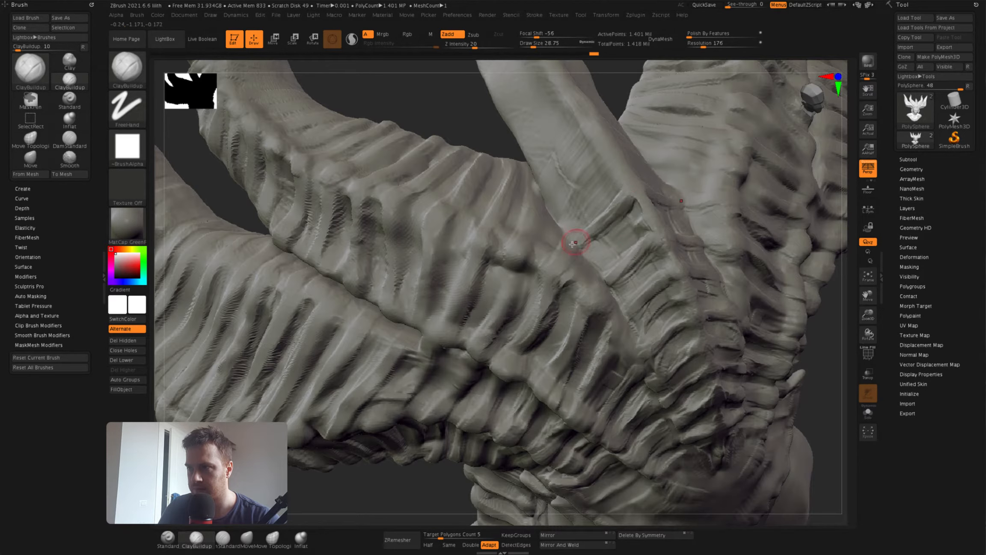
{"action": "right_click_drag", "start_coordinate": [572, 244], "coordinate": [633, 246]}
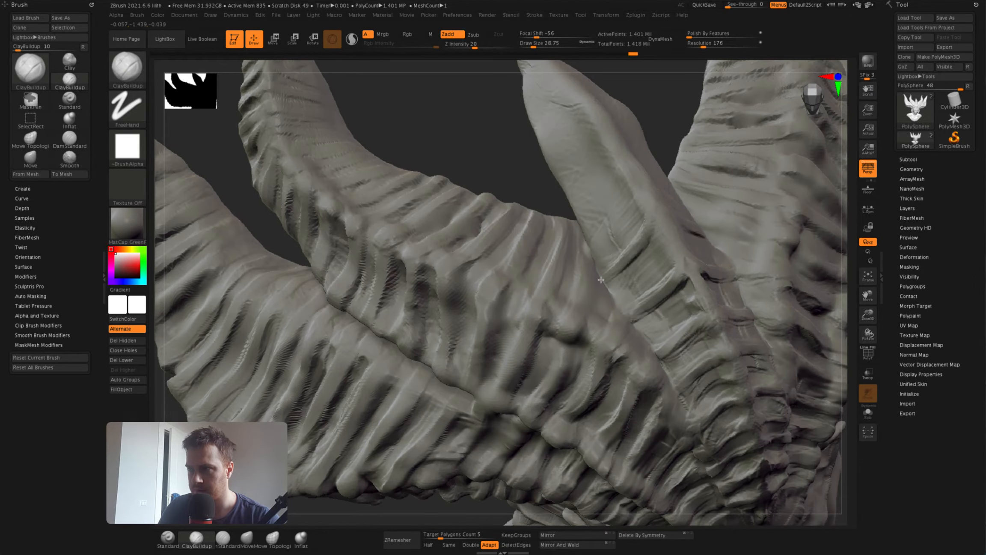
{"action": "left_click_drag", "start_coordinate": [621, 262], "coordinate": [643, 244]}
{"action": "mouse_move", "coordinate": [642, 244]}
{"action": "right_mouse_down", "text": "alt"}
{"action": "mouse_move", "coordinate": [658, 255]}
{"action": "mouse_move", "coordinate": [655, 274]}
{"action": "right_mouse_up", "text": "alt"}
{"action": "left_click_drag", "start_coordinate": [655, 274], "coordinate": [668, 257]}
{"action": "mouse_move", "coordinate": [668, 257]}
{"action": "right_mouse_down", "text": "alt"}
{"action": "mouse_move", "coordinate": [643, 253]}
{"action": "mouse_move", "coordinate": [669, 296]}
{"action": "mouse_move", "coordinate": [657, 233]}
{"action": "mouse_move", "coordinate": [599, 230]}
{"action": "right_mouse_up", "text": "alt"}
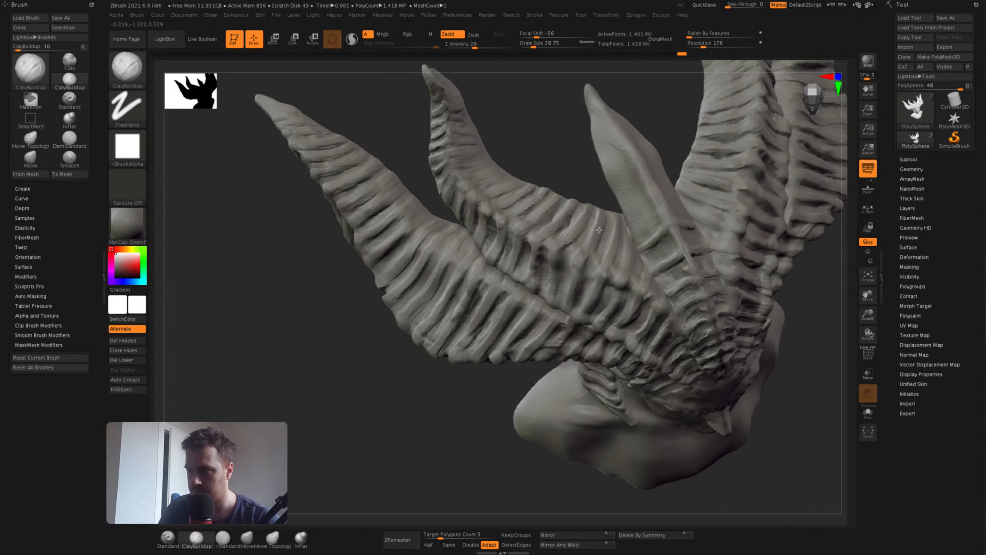
Deepen the ridges along the central crest and the adjoining upper horns with the ClayBuildup brush at a draw size of about 44
{"action": "key", "text": "space"}
{"action": "mouse_move", "coordinate": [658, 219]}
{"action": "right_mouse_down", "text": "alt"}
{"action": "mouse_move", "coordinate": [662, 235]}
{"action": "mouse_move", "coordinate": [654, 206]}
{"action": "mouse_move", "coordinate": [685, 249]}
{"action": "mouse_move", "coordinate": [612, 219]}
{"action": "mouse_move", "coordinate": [627, 256]}
{"action": "mouse_move", "coordinate": [623, 216]}
{"action": "mouse_move", "coordinate": [655, 187]}
{"action": "mouse_move", "coordinate": [595, 181]}
{"action": "mouse_move", "coordinate": [660, 200]}
{"action": "mouse_move", "coordinate": [658, 257]}
{"action": "mouse_move", "coordinate": [645, 279]}
{"action": "mouse_move", "coordinate": [641, 266]}
{"action": "mouse_move", "coordinate": [651, 273]}
{"action": "mouse_move", "coordinate": [641, 270]}
{"action": "mouse_move", "coordinate": [630, 333]}
{"action": "mouse_move", "coordinate": [674, 352]}
{"action": "right_mouse_up", "text": "alt"}
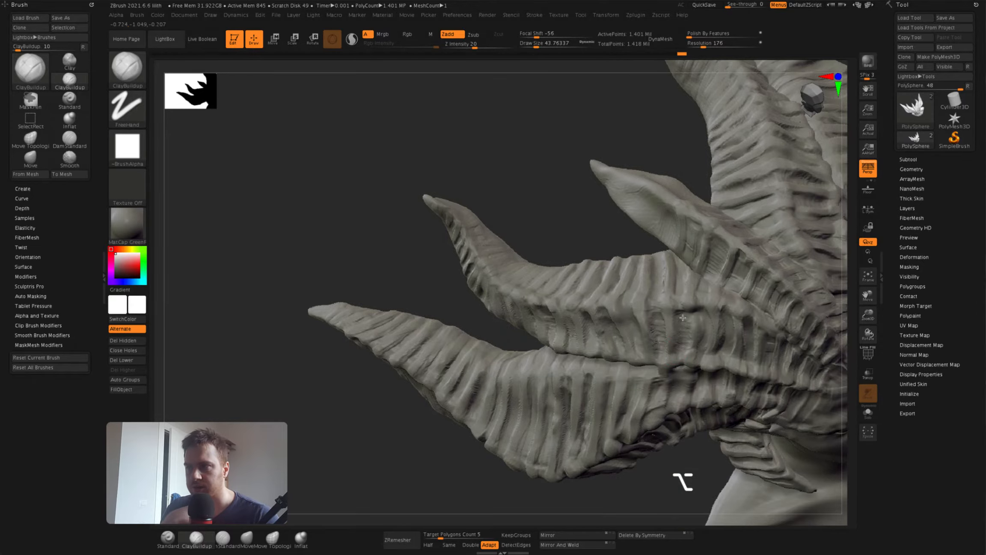
{"action": "mouse_move", "coordinate": [682, 317]}
{"action": "right_mouse_down"}
{"action": "mouse_move", "coordinate": [586, 322]}
{"action": "mouse_move", "coordinate": [629, 302]}
{"action": "mouse_move", "coordinate": [600, 201]}
{"action": "mouse_move", "coordinate": [619, 276]}
{"action": "mouse_move", "coordinate": [568, 238]}
{"action": "mouse_move", "coordinate": [559, 190]}
{"action": "mouse_move", "coordinate": [586, 329]}
{"action": "right_mouse_up"}
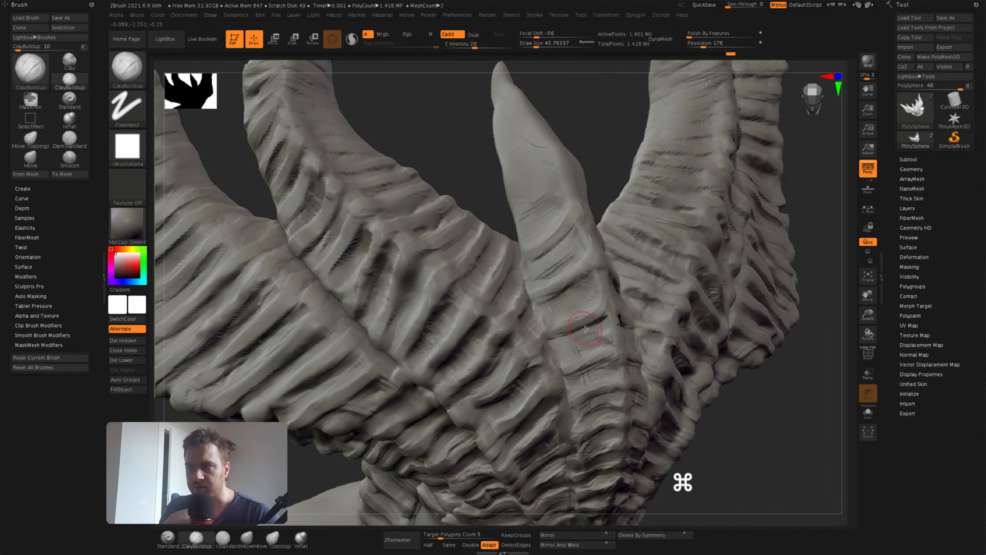
{"action": "mouse_move", "coordinate": [566, 294]}
{"action": "right_mouse_down", "text": "alt"}
{"action": "mouse_move", "coordinate": [576, 265]}
{"action": "mouse_move", "coordinate": [587, 320]}
{"action": "mouse_move", "coordinate": [607, 280]}
{"action": "mouse_move", "coordinate": [590, 253]}
{"action": "mouse_move", "coordinate": [595, 303]}
{"action": "mouse_move", "coordinate": [614, 296]}
{"action": "mouse_move", "coordinate": [595, 330]}
{"action": "right_mouse_up", "text": "alt"}
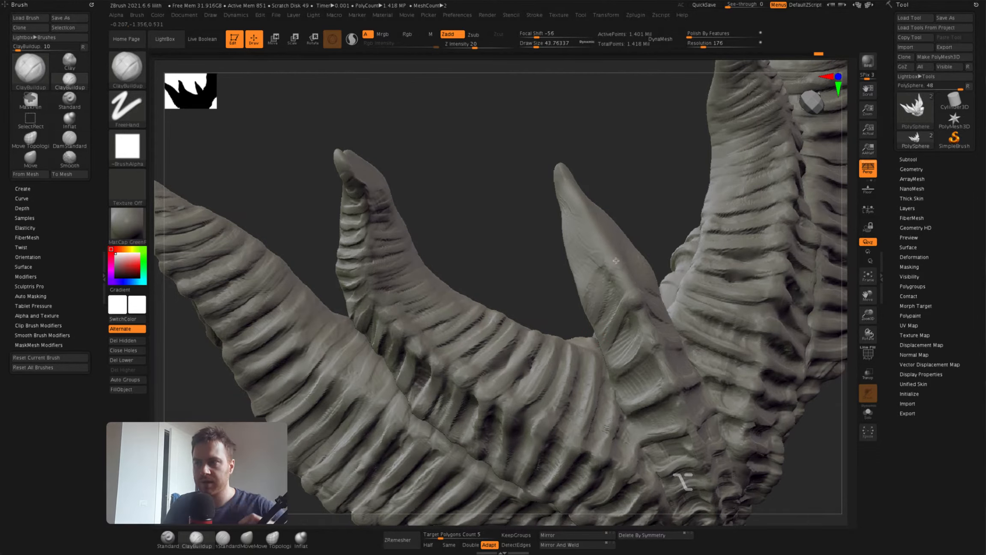
{"action": "mouse_move", "coordinate": [592, 279]}
{"action": "right_mouse_down", "text": "alt"}
{"action": "mouse_move", "coordinate": [573, 336]}
{"action": "mouse_move", "coordinate": [555, 319]}
{"action": "mouse_move", "coordinate": [571, 227]}
{"action": "mouse_move", "coordinate": [587, 225]}
{"action": "right_mouse_up", "text": "alt"}
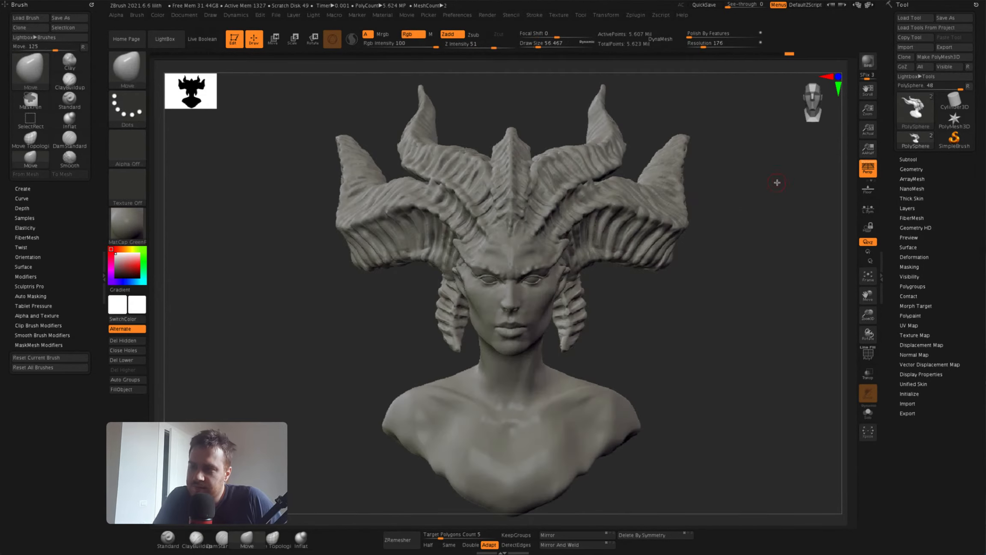
Lower the bust's subdivision level and duplicate the bust subtool
{"action": "left_click_drag", "start_coordinate": [777, 182], "coordinate": [672, 247]}
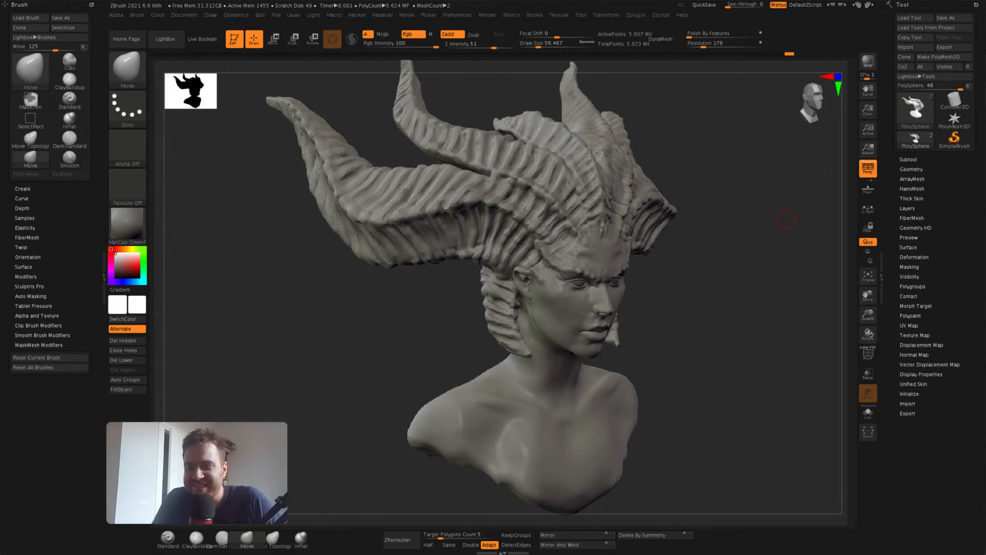
{"action": "left_click_drag", "start_coordinate": [786, 218], "coordinate": [216, 311]}
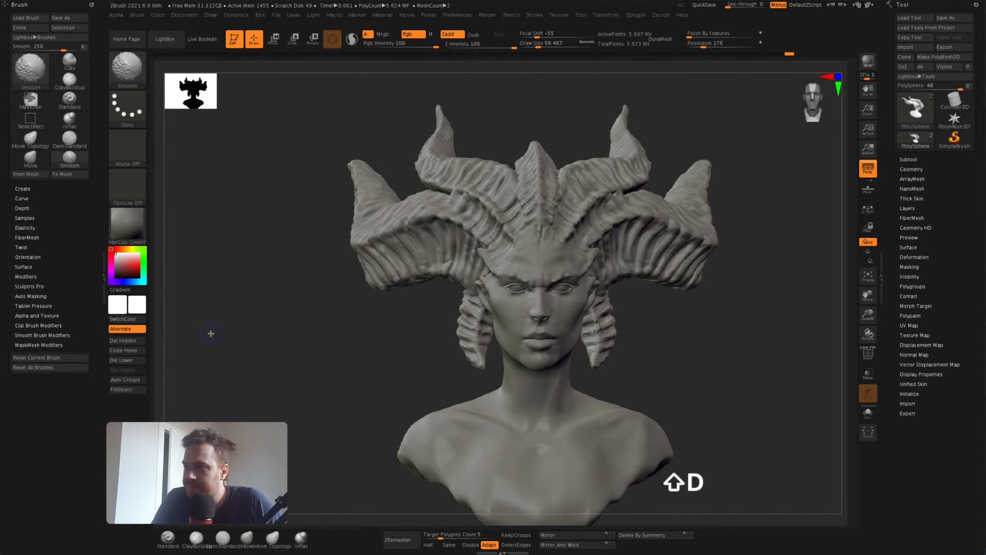
{"action": "key", "text": "shift+d"}
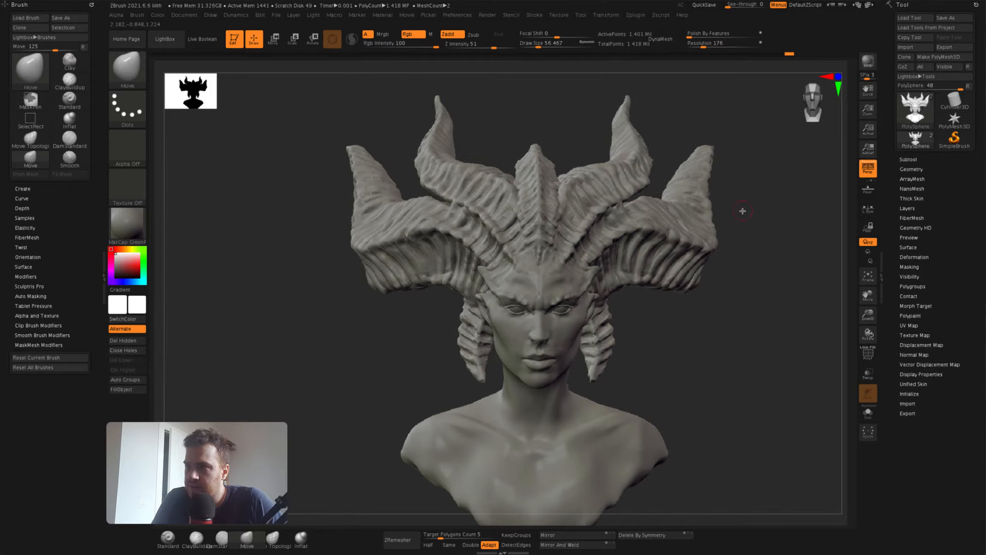
{"action": "left_click", "coordinate": [918, 159]}
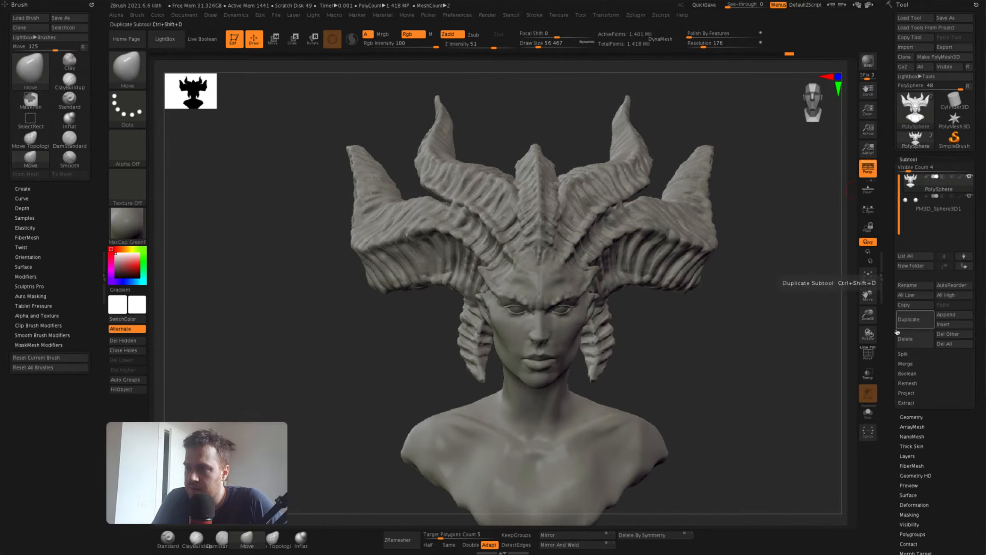
{"action": "mouse_move", "coordinate": [531, 129]}
{"action": "left_mouse_down"}
{"action": "mouse_move", "coordinate": [706, 141]}
{"action": "mouse_move", "coordinate": [702, 239]}
{"action": "left_mouse_up"}
{"action": "left_click_drag", "start_coordinate": [702, 240], "coordinate": [502, 232], "text": "shift"}
Choose the MaskLasso brush and mask the protruding upper and outer horns on the duplicated bust
{"action": "key", "text": "super+b"}
{"action": "left_click", "coordinate": [294, 112], "text": "super"}
{"action": "mouse_move", "coordinate": [553, 210]}
{"action": "left_mouse_down", "text": "super"}
{"action": "mouse_move", "coordinate": [364, 175]}
{"action": "mouse_move", "coordinate": [560, 172]}
{"action": "left_mouse_up", "text": "super"}
{"action": "left_click_drag", "start_coordinate": [570, 128], "coordinate": [565, 192]}
{"action": "left_click_drag", "start_coordinate": [565, 193], "coordinate": [551, 165], "text": "alt"}
{"action": "mouse_move", "coordinate": [652, 261]}
{"action": "left_mouse_down", "text": "super"}
{"action": "mouse_move", "coordinate": [514, 142]}
{"action": "mouse_move", "coordinate": [490, 274]}
{"action": "left_mouse_up", "text": "super"}
{"action": "left_click_drag", "start_coordinate": [490, 274], "coordinate": [531, 219]}
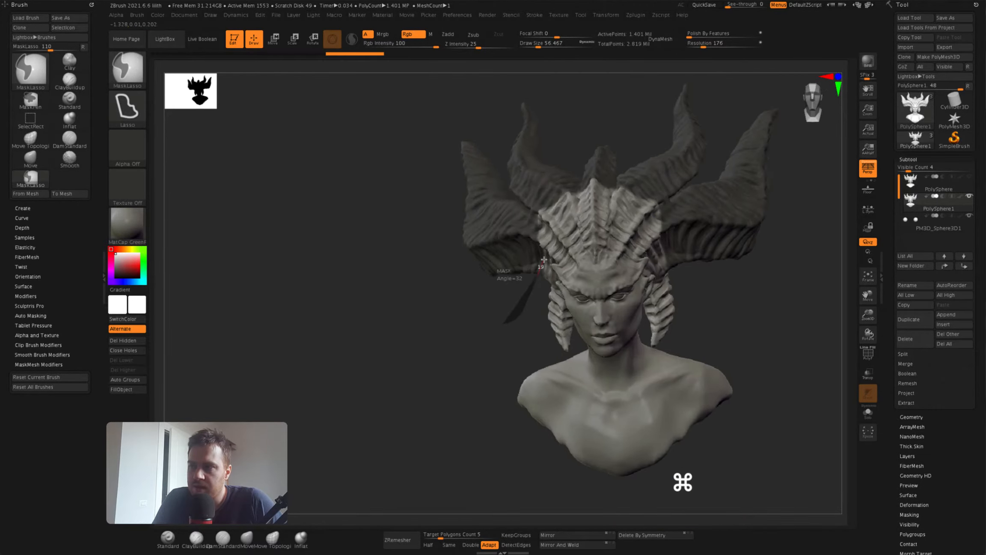
Extend the lasso mask inward over the horn bases and central crest down to the edge of the forehead
{"action": "left_click_drag", "start_coordinate": [587, 172], "coordinate": [475, 214], "text": "super"}
{"action": "left_click_drag", "start_coordinate": [394, 257], "coordinate": [501, 239]}
{"action": "mouse_move", "coordinate": [501, 239]}
{"action": "left_mouse_down", "text": "alt"}
{"action": "mouse_move", "coordinate": [492, 167]}
{"action": "mouse_move", "coordinate": [450, 167]}
{"action": "left_mouse_up", "text": "alt"}
{"action": "left_click_drag", "start_coordinate": [450, 167], "coordinate": [471, 187], "text": "alt"}
{"action": "mouse_move", "coordinate": [534, 15]}
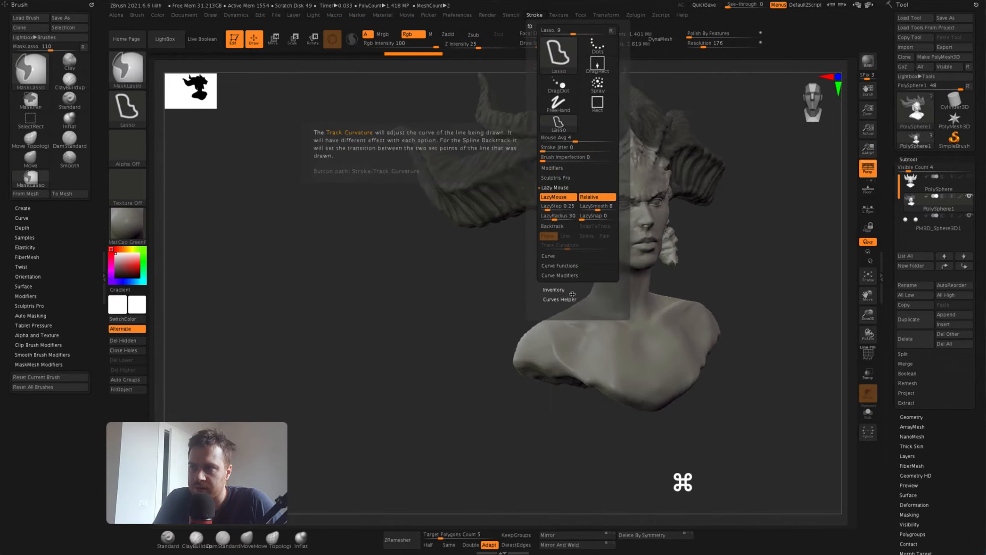
{"action": "mouse_move", "coordinate": [539, 253]}
{"action": "left_mouse_down"}
{"action": "mouse_move", "coordinate": [475, 270]}
{"action": "mouse_move", "coordinate": [479, 325]}
{"action": "left_mouse_up"}
{"action": "left_click_drag", "start_coordinate": [625, 141], "coordinate": [574, 103], "text": "super"}
{"action": "left_click", "coordinate": [578, 124], "text": "super"}
{"action": "left_click_drag", "start_coordinate": [493, 253], "coordinate": [527, 214]}
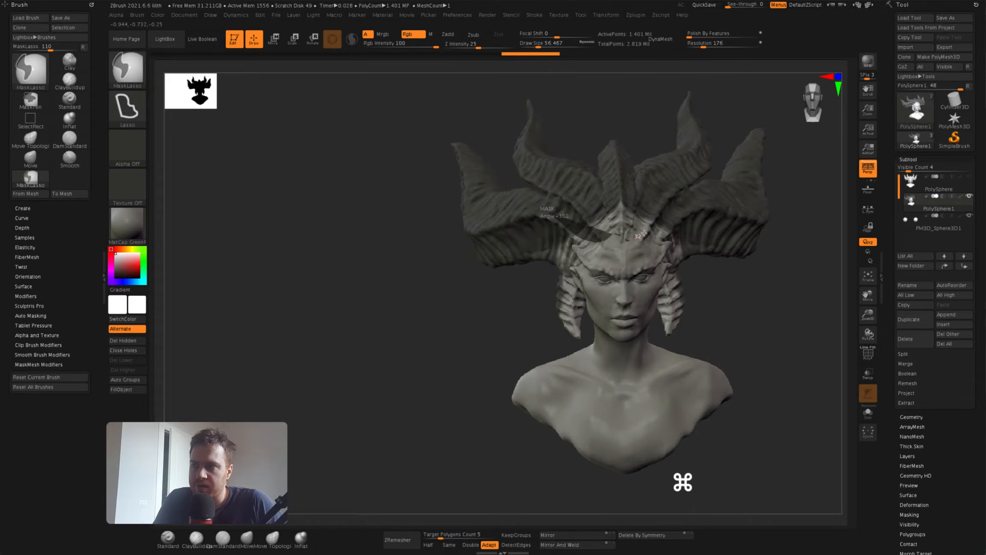
Lasso-mask the crown, the ear horns and the back of the head above the neck
{"action": "mouse_move", "coordinate": [644, 234]}
{"action": "left_mouse_down", "text": "alt"}
{"action": "mouse_move", "coordinate": [582, 175]}
{"action": "mouse_move", "coordinate": [576, 77]}
{"action": "left_mouse_up", "text": "alt"}
{"action": "mouse_move", "coordinate": [462, 240]}
{"action": "left_mouse_down"}
{"action": "mouse_move", "coordinate": [509, 227]}
{"action": "mouse_move", "coordinate": [492, 150]}
{"action": "left_mouse_up"}
{"action": "mouse_move", "coordinate": [492, 150]}
{"action": "left_mouse_down", "text": "alt"}
{"action": "mouse_move", "coordinate": [484, 184]}
{"action": "mouse_move", "coordinate": [454, 214]}
{"action": "left_mouse_up", "text": "alt"}
{"action": "left_click_drag", "start_coordinate": [464, 178], "coordinate": [453, 191], "text": "super"}
{"action": "mouse_move", "coordinate": [454, 342]}
{"action": "left_mouse_down"}
{"action": "mouse_move", "coordinate": [514, 295]}
{"action": "mouse_move", "coordinate": [505, 274]}
{"action": "left_mouse_up"}
{"action": "left_click_drag", "start_coordinate": [493, 214], "coordinate": [554, 245], "text": "super"}
{"action": "mouse_move", "coordinate": [462, 257]}
{"action": "left_mouse_down"}
{"action": "mouse_move", "coordinate": [338, 257]}
{"action": "mouse_move", "coordinate": [462, 253]}
{"action": "left_mouse_up"}
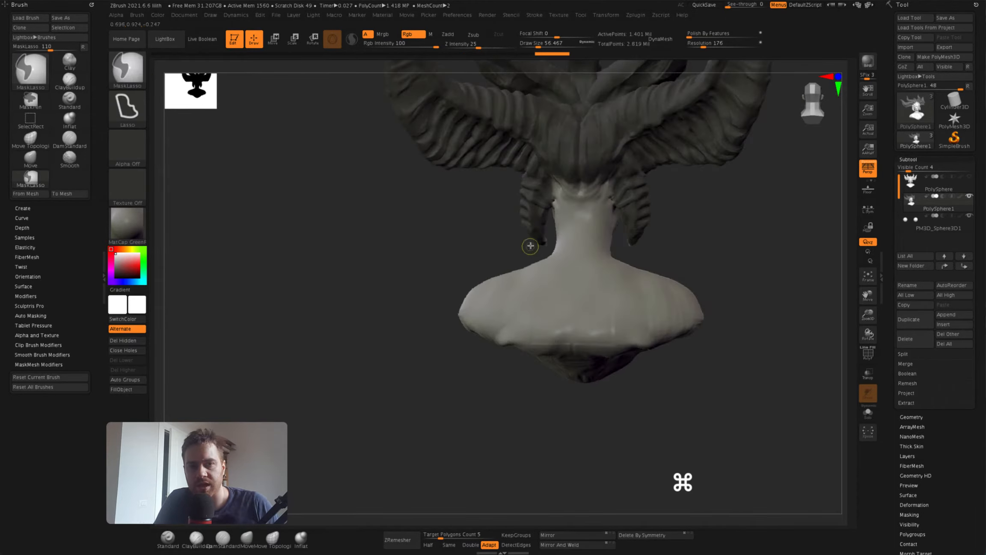
{"action": "left_click_drag", "start_coordinate": [538, 218], "coordinate": [544, 233], "text": "super"}
{"action": "mouse_move", "coordinate": [479, 240]}
{"action": "left_mouse_down"}
{"action": "mouse_move", "coordinate": [368, 249]}
{"action": "mouse_move", "coordinate": [377, 227]}
{"action": "left_mouse_up"}
{"action": "left_click_drag", "start_coordinate": [376, 227], "coordinate": [454, 221]}
Refine the mask edge along the hairline and around the ear with the MaskPen brush, reducing the draw size to about 37
{"action": "left_click", "coordinate": [127, 69], "text": "super"}
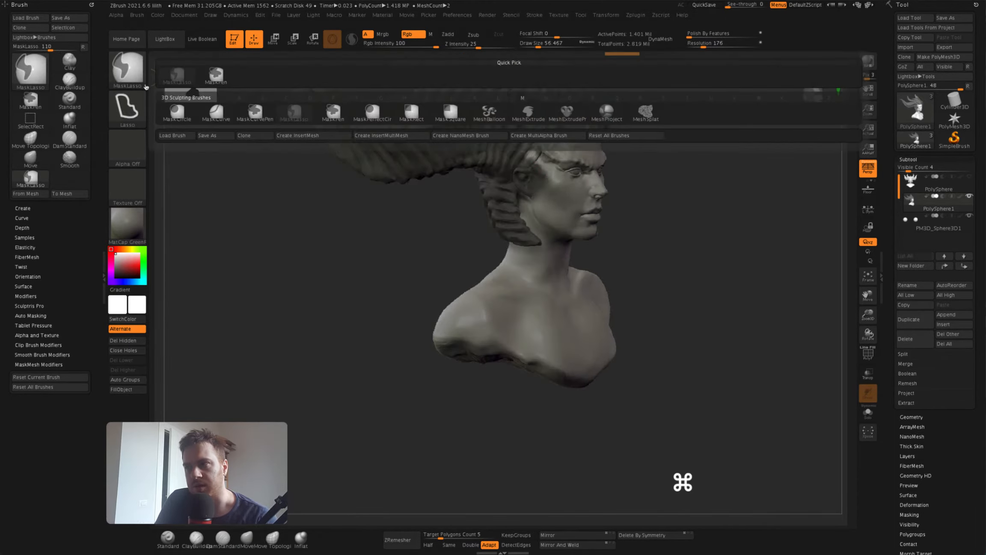
{"action": "left_click", "coordinate": [326, 113], "text": "super"}
{"action": "left_click_drag", "start_coordinate": [526, 150], "coordinate": [589, 114]}
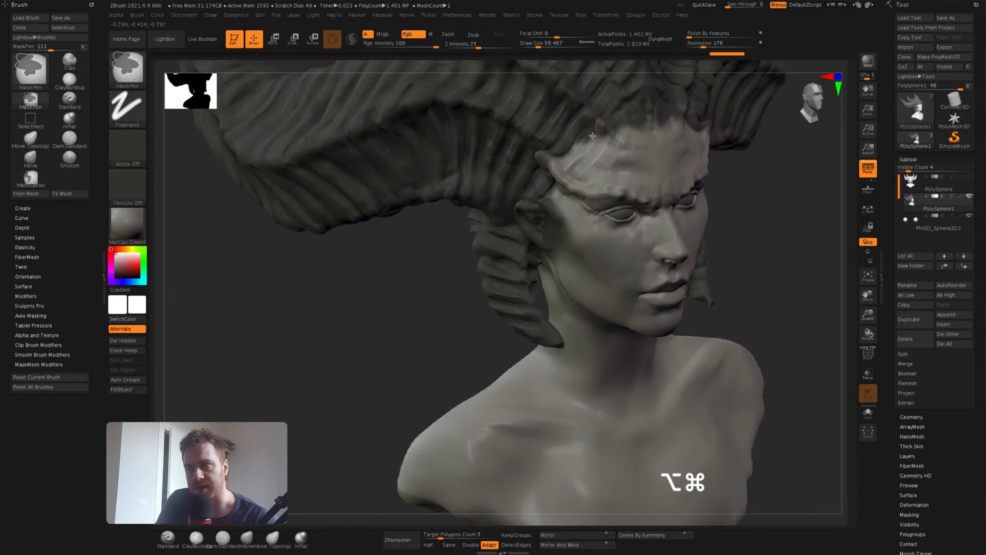
{"action": "left_click_drag", "start_coordinate": [632, 140], "coordinate": [656, 96]}
{"action": "mouse_move", "coordinate": [642, 143]}
{"action": "right_mouse_down", "text": "alt"}
{"action": "mouse_move", "coordinate": [585, 144]}
{"action": "mouse_move", "coordinate": [600, 214]}
{"action": "right_mouse_up", "text": "alt"}
{"action": "key", "text": "space"}
{"action": "left_click_drag", "start_coordinate": [552, 260], "coordinate": [546, 260]}
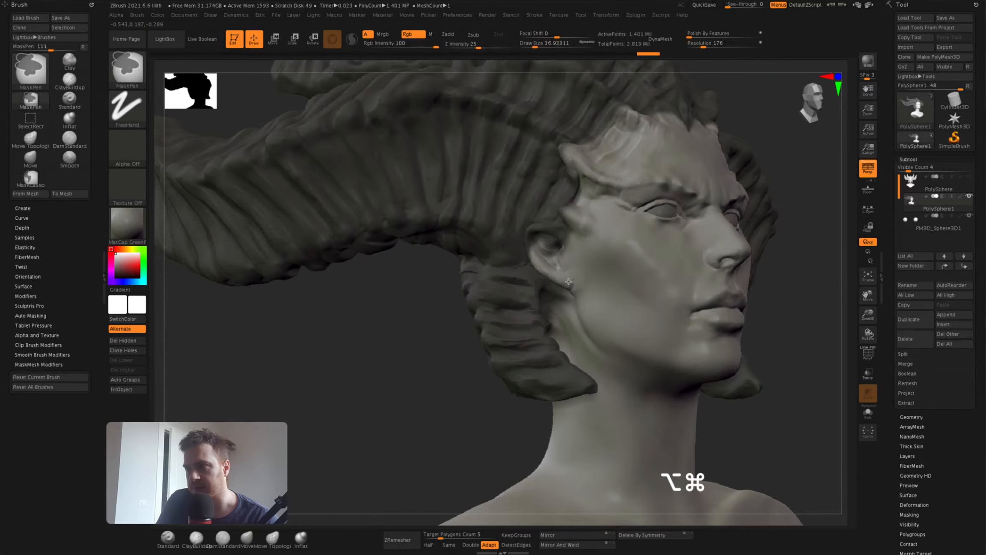
{"action": "right_click_drag", "start_coordinate": [492, 248], "coordinate": [538, 260], "text": "alt+super"}
{"action": "right_click_drag", "start_coordinate": [579, 220], "coordinate": [544, 219], "text": "alt"}
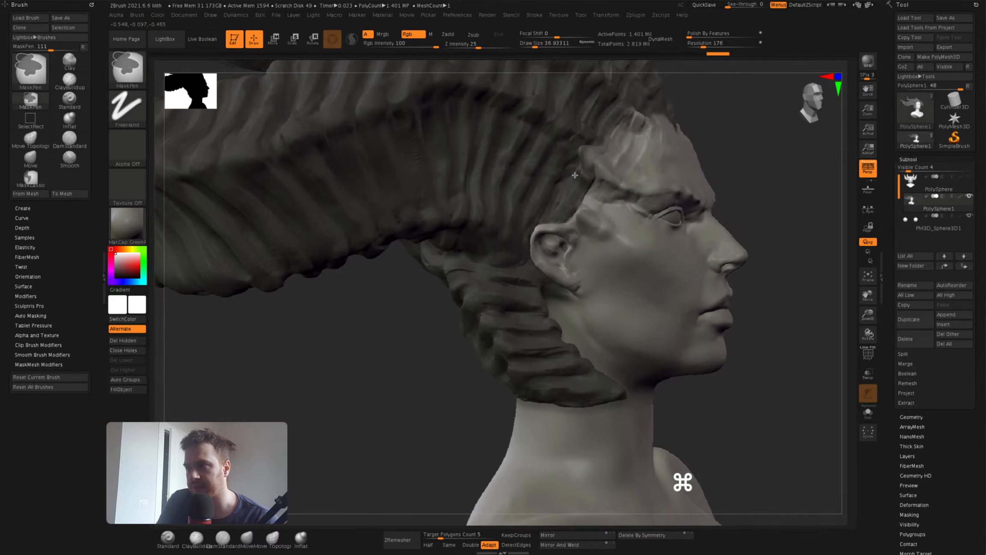
{"action": "mouse_move", "coordinate": [574, 176]}
{"action": "right_mouse_down", "text": "alt"}
{"action": "mouse_move", "coordinate": [557, 180]}
{"action": "mouse_move", "coordinate": [573, 178]}
{"action": "mouse_move", "coordinate": [570, 162]}
{"action": "mouse_move", "coordinate": [566, 173]}
{"action": "mouse_move", "coordinate": [502, 180]}
{"action": "mouse_move", "coordinate": [446, 217]}
{"action": "mouse_move", "coordinate": [573, 191]}
{"action": "mouse_move", "coordinate": [466, 155]}
{"action": "right_mouse_up", "text": "alt"}
Touch up the mask across the back of the head with the MaskPen brush and assign the horns their own polygroup
{"action": "left_click", "coordinate": [909, 515]}
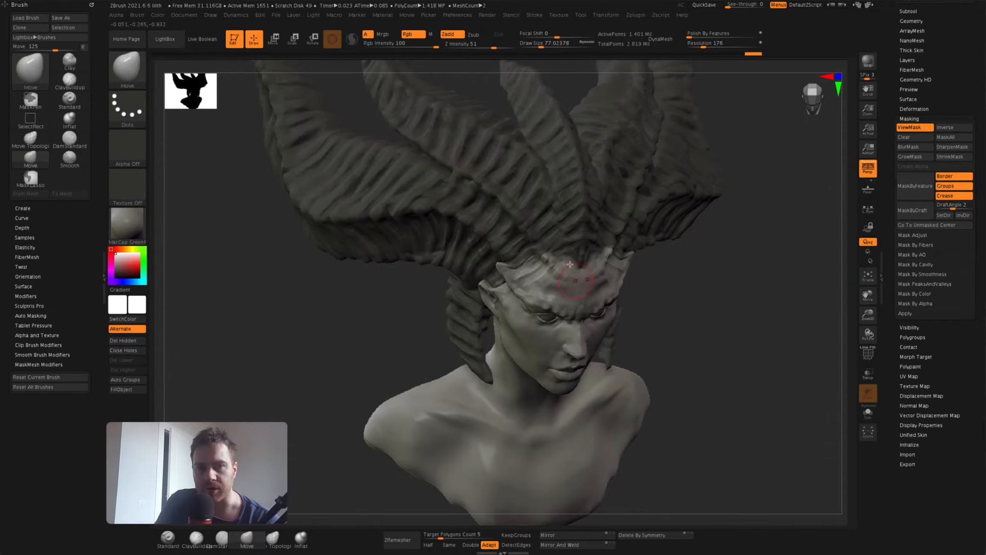
{"action": "mouse_move", "coordinate": [570, 264]}
{"action": "right_mouse_down", "text": "alt"}
{"action": "mouse_move", "coordinate": [480, 205]}
{"action": "mouse_move", "coordinate": [567, 138]}
{"action": "right_mouse_up", "text": "alt"}
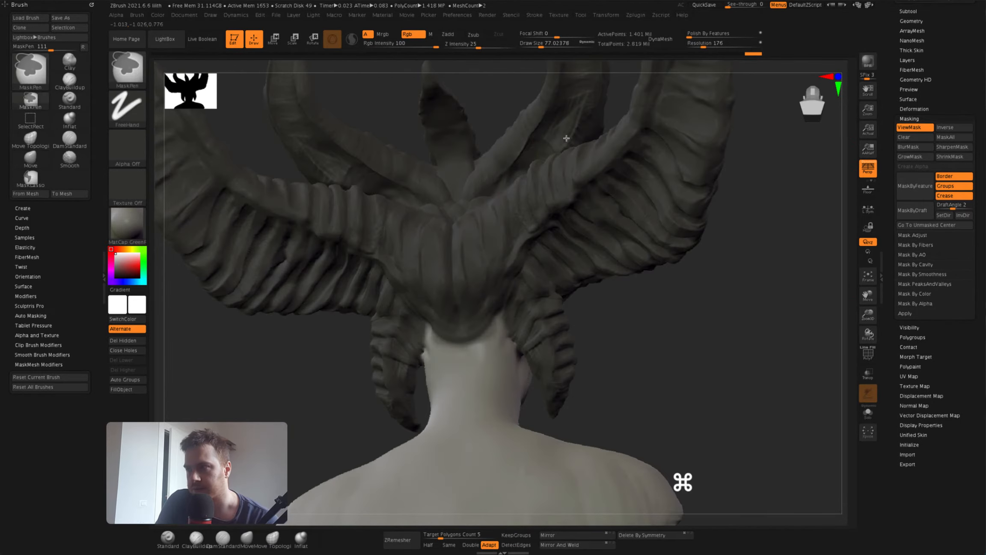
{"action": "right_click_drag", "start_coordinate": [491, 200], "coordinate": [414, 324], "text": "super"}
{"action": "mouse_move", "coordinate": [373, 266]}
{"action": "right_mouse_down", "text": "super"}
{"action": "mouse_move", "coordinate": [412, 282]}
{"action": "mouse_move", "coordinate": [517, 242]}
{"action": "right_mouse_up", "text": "super"}
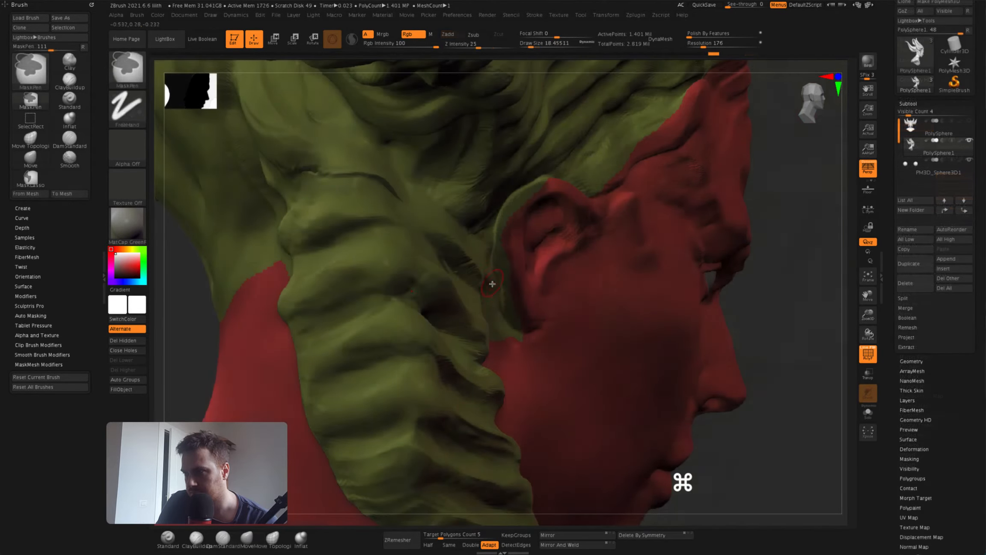
Clean up the horn group's border behind the ear with the MaskPen brush at a draw size of about 18, and isolate the polygroup
{"action": "mouse_move", "coordinate": [491, 282]}
{"action": "right_mouse_down", "text": "super"}
{"action": "mouse_move", "coordinate": [540, 195]}
{"action": "mouse_move", "coordinate": [509, 212]}
{"action": "mouse_move", "coordinate": [543, 189]}
{"action": "mouse_move", "coordinate": [480, 264]}
{"action": "mouse_move", "coordinate": [425, 193]}
{"action": "mouse_move", "coordinate": [522, 247]}
{"action": "mouse_move", "coordinate": [568, 392]}
{"action": "mouse_move", "coordinate": [535, 326]}
{"action": "mouse_move", "coordinate": [481, 271]}
{"action": "mouse_move", "coordinate": [464, 228]}
{"action": "mouse_move", "coordinate": [496, 242]}
{"action": "mouse_move", "coordinate": [433, 269]}
{"action": "mouse_move", "coordinate": [400, 216]}
{"action": "right_mouse_up", "text": "super"}
{"action": "left_click", "coordinate": [464, 229], "text": "shift+super"}
{"action": "left_click", "coordinate": [464, 228], "text": "shift+super"}
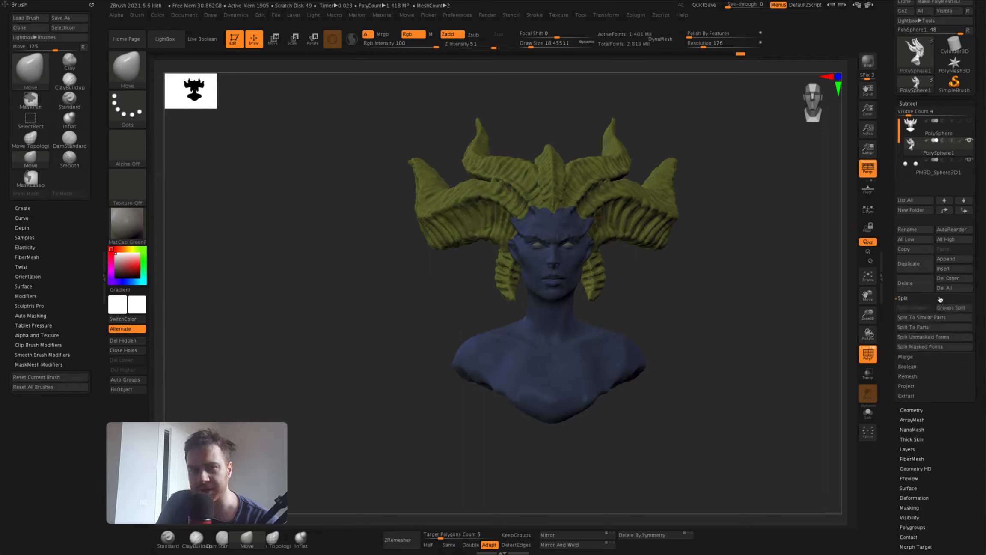
Split the duplicated bust by polygroups into horn and body subtools, and inspect each in isolation
{"action": "left_click", "coordinate": [948, 311]}
{"action": "left_click", "coordinate": [836, 333]}
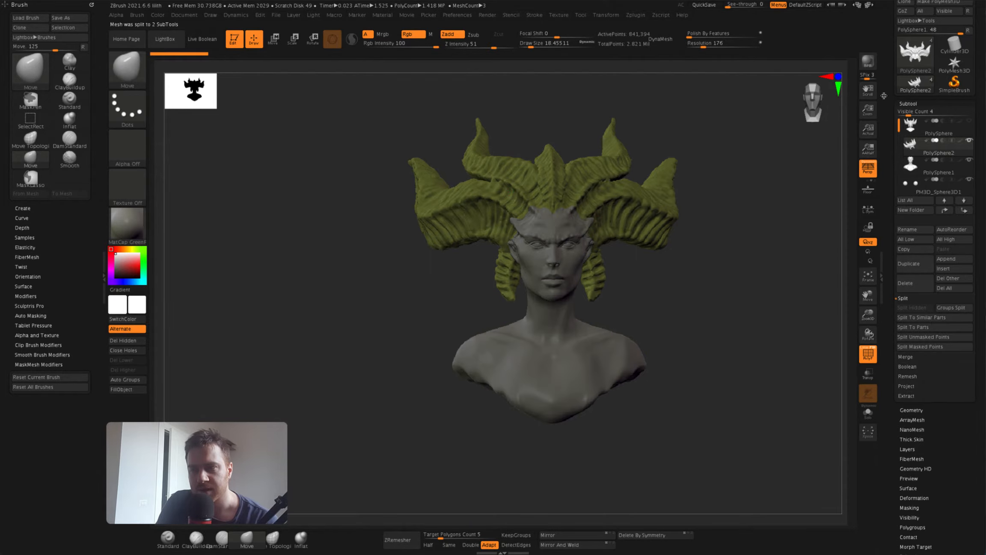
{"action": "right_click_drag", "start_coordinate": [621, 240], "coordinate": [853, 194]}
{"action": "key", "text": "ctrl+shift+s"}
{"action": "key", "text": "Down"}
{"action": "key", "text": "Up"}
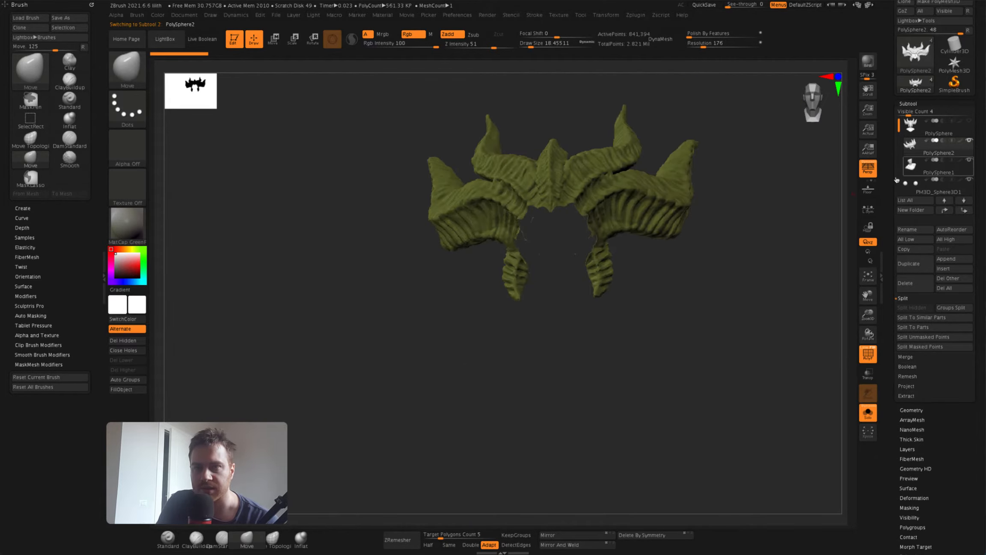
{"action": "key", "text": "Down"}
{"action": "left_click", "coordinate": [910, 148]}
{"action": "key", "text": "ctrl+shift+s"}
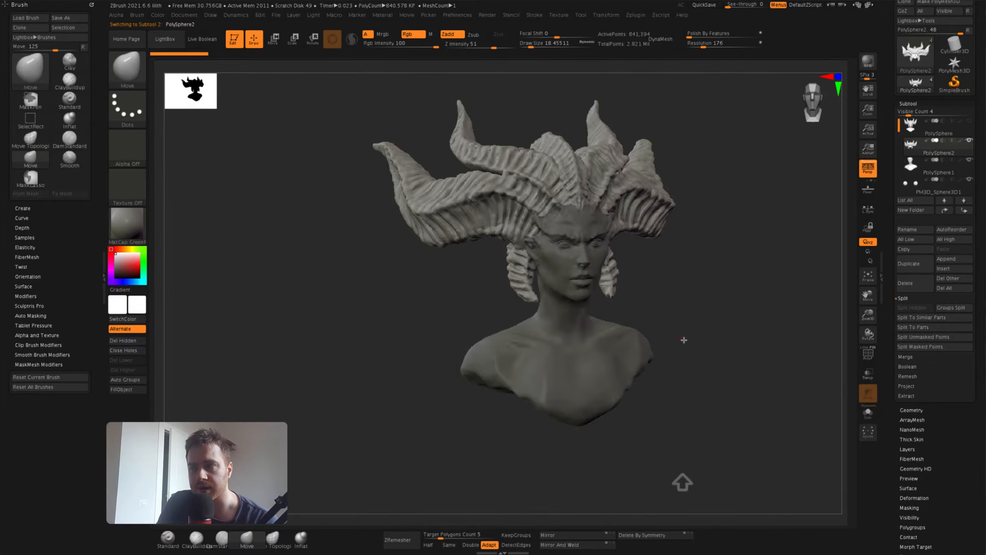
{"action": "right_click_drag", "start_coordinate": [682, 341], "coordinate": [852, 307]}
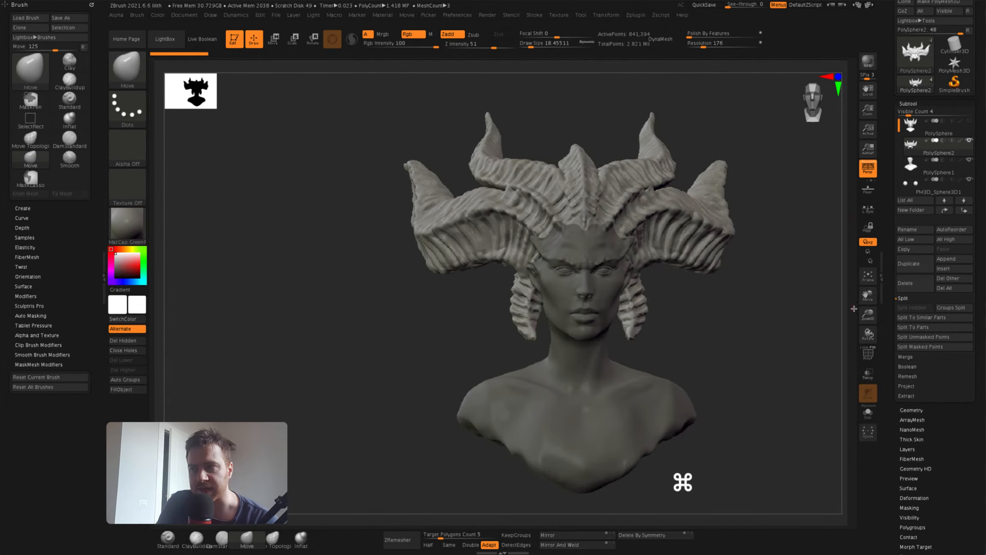
Isolate the horns subtool, close its open holes and try Mirror And Weld on it
{"action": "key", "text": "ctrl+shift+s"}
{"action": "mouse_move", "coordinate": [599, 271]}
{"action": "right_mouse_down"}
{"action": "mouse_move", "coordinate": [684, 425]}
{"action": "mouse_move", "coordinate": [633, 351]}
{"action": "mouse_move", "coordinate": [593, 228]}
{"action": "mouse_move", "coordinate": [715, 330]}
{"action": "mouse_move", "coordinate": [543, 276]}
{"action": "mouse_move", "coordinate": [595, 304]}
{"action": "mouse_move", "coordinate": [617, 214]}
{"action": "mouse_move", "coordinate": [633, 305]}
{"action": "right_mouse_up"}
{"action": "key", "text": "space"}
{"action": "key", "text": "shift+f"}
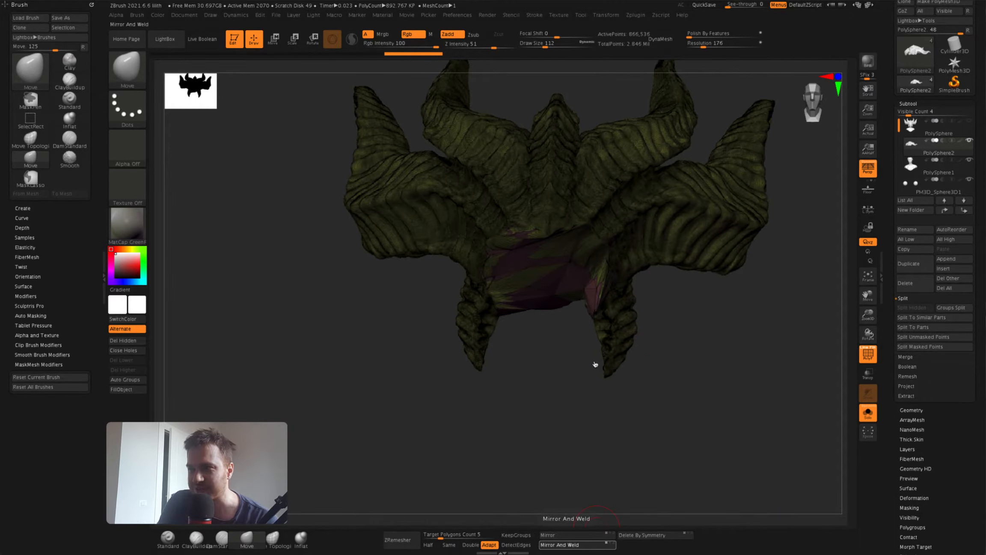
{"action": "right_click_drag", "start_coordinate": [661, 296], "coordinate": [881, 384]}
{"action": "key", "text": "shift+f"}
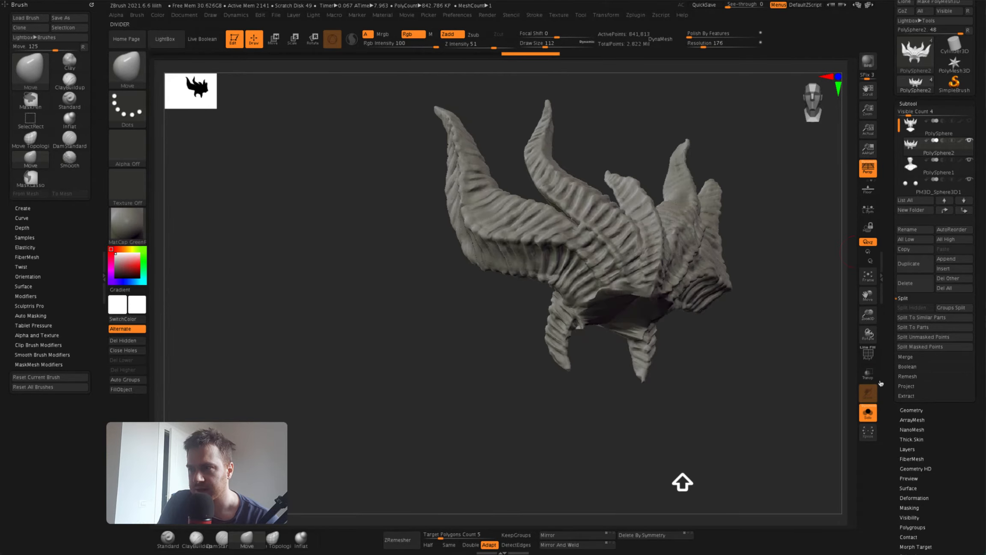
{"action": "left_click", "coordinate": [868, 412]}
Select the body subtool with the horns hidden, close its holes and try Mirror And Weld on it
{"action": "right_click_drag", "start_coordinate": [616, 326], "coordinate": [616, 277], "text": "ctrl"}
{"action": "right_click_drag", "start_coordinate": [549, 267], "coordinate": [526, 190], "text": "ctrl"}
{"action": "left_click", "coordinate": [559, 227], "text": "alt"}
{"action": "right_click_drag", "start_coordinate": [560, 227], "coordinate": [455, 306], "text": "ctrl"}
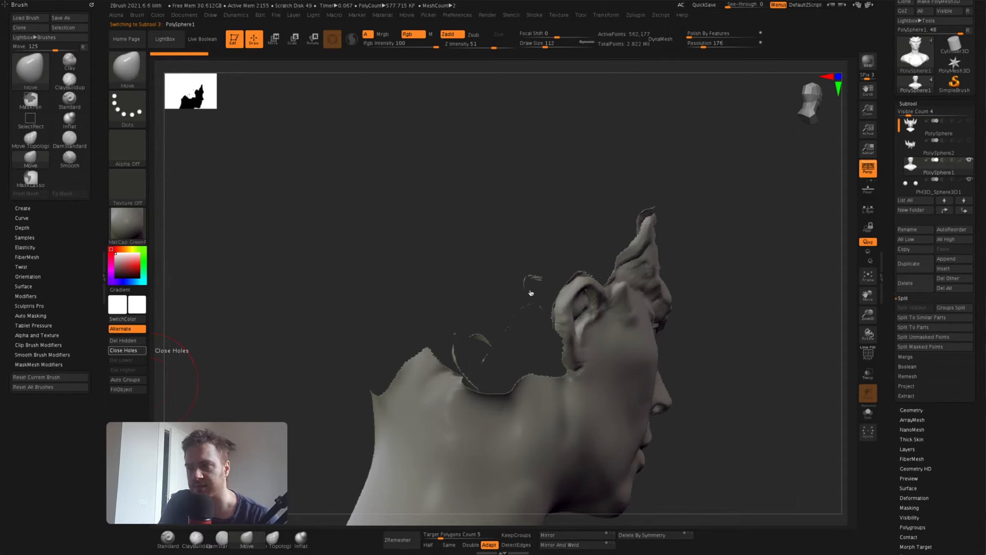
{"action": "right_click_drag", "start_coordinate": [462, 207], "coordinate": [507, 206]}
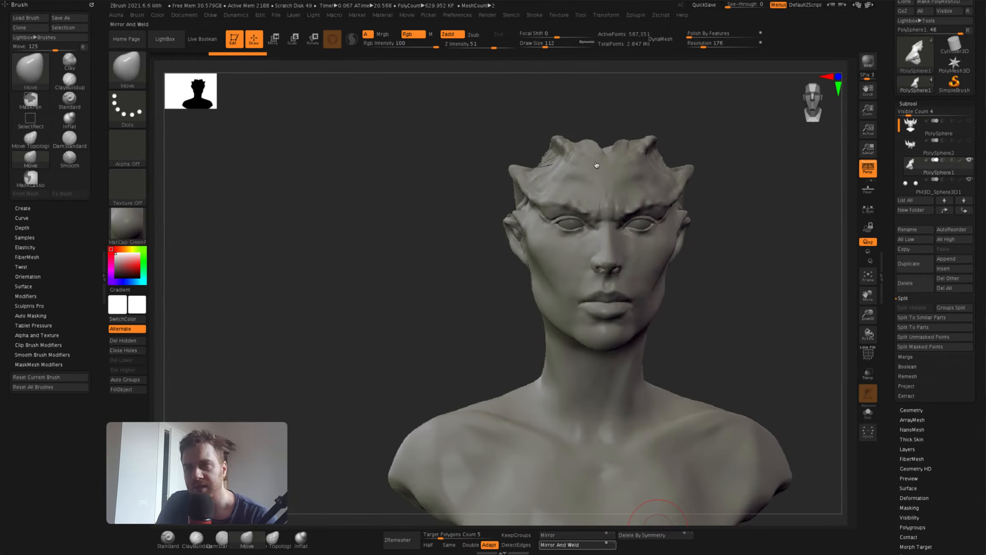
{"action": "mouse_move", "coordinate": [582, 162]}
{"action": "right_mouse_down"}
{"action": "mouse_move", "coordinate": [575, 213]}
{"action": "mouse_move", "coordinate": [541, 195]}
{"action": "mouse_move", "coordinate": [584, 169]}
{"action": "mouse_move", "coordinate": [553, 197]}
{"action": "mouse_move", "coordinate": [623, 204]}
{"action": "mouse_move", "coordinate": [618, 221]}
{"action": "mouse_move", "coordinate": [640, 181]}
{"action": "mouse_move", "coordinate": [590, 227]}
{"action": "mouse_move", "coordinate": [594, 216]}
{"action": "mouse_move", "coordinate": [552, 214]}
{"action": "right_mouse_up"}
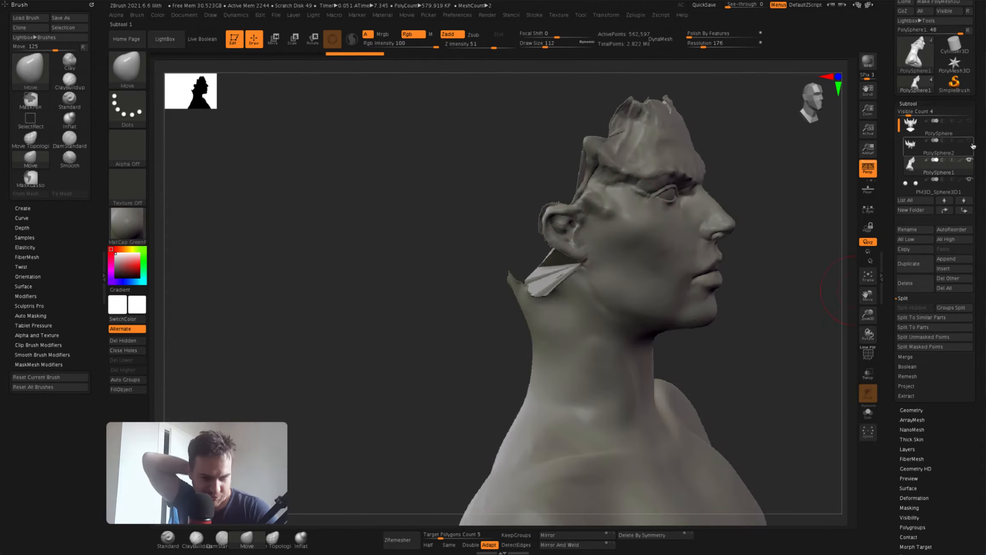
Show the horns subtool again, check the separated pieces together and select the body subtool
{"action": "left_click", "coordinate": [970, 141]}
{"action": "right_click_drag", "start_coordinate": [634, 257], "coordinate": [587, 233]}
{"action": "left_click", "coordinate": [868, 413]}
{"action": "left_click", "coordinate": [927, 155]}
{"action": "left_click", "coordinate": [927, 165]}
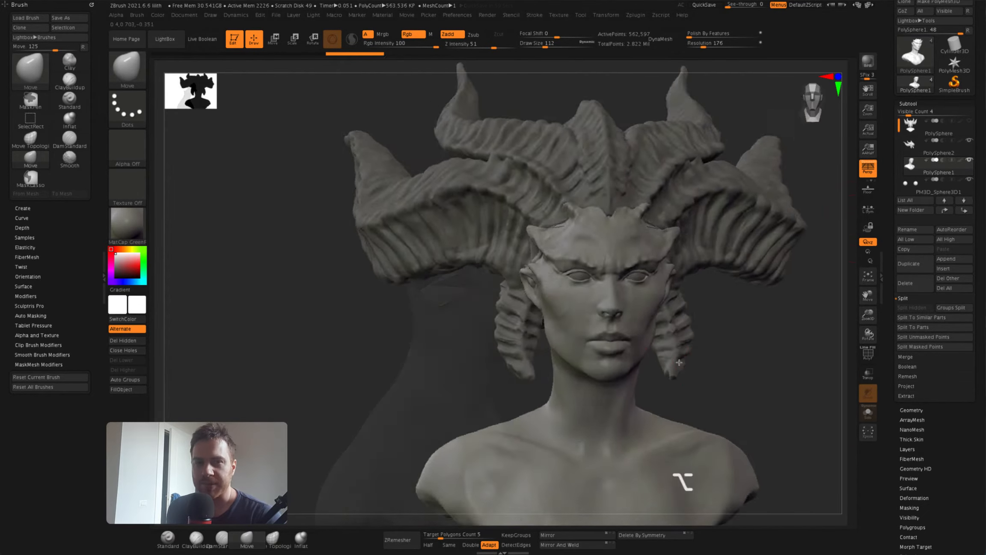
Switch to the horns subtool and set the Move brush to a draw size of about 39 to adjust its edge along the forehead
{"action": "right_click_drag", "start_coordinate": [685, 240], "coordinate": [719, 227], "text": "alt"}
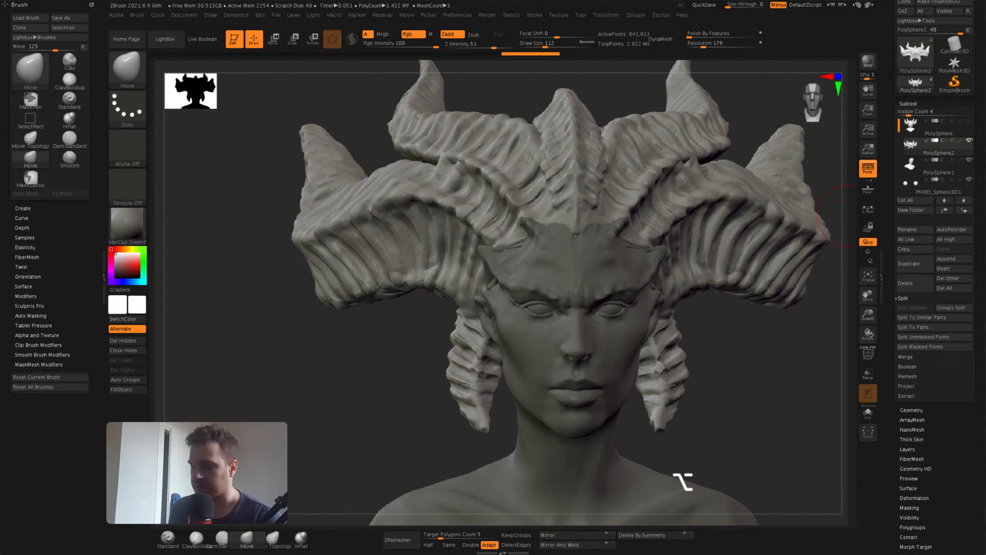
{"action": "right_click_drag", "start_coordinate": [848, 216], "coordinate": [857, 147]}
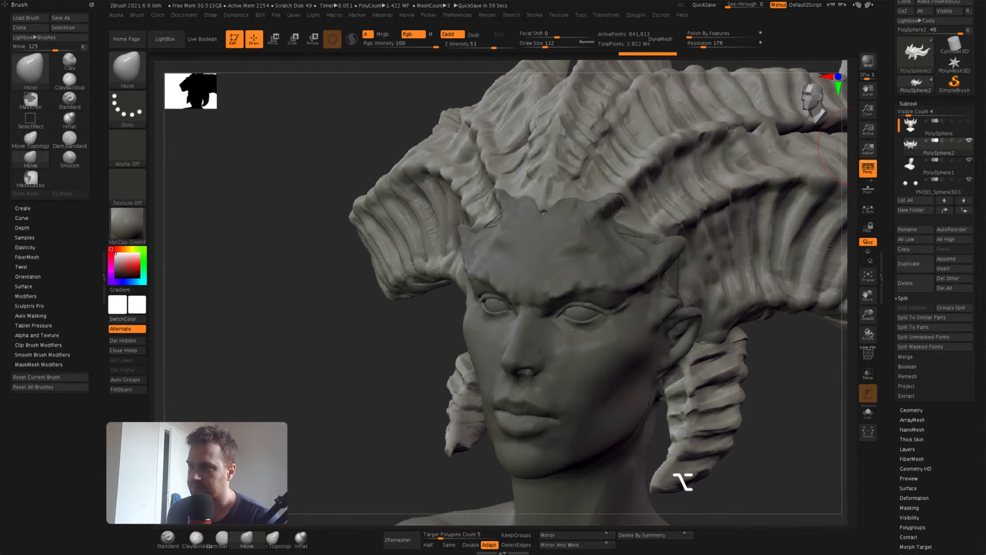
{"action": "mouse_move", "coordinate": [308, 240]}
{"action": "right_mouse_down"}
{"action": "mouse_move", "coordinate": [489, 238]}
{"action": "mouse_move", "coordinate": [505, 274]}
{"action": "right_mouse_up"}
{"action": "left_click", "coordinate": [540, 228], "text": "alt"}
{"action": "left_click", "coordinate": [505, 192], "text": "alt"}
{"action": "key", "text": "space"}
{"action": "left_click_drag", "start_coordinate": [527, 210], "coordinate": [517, 209]}
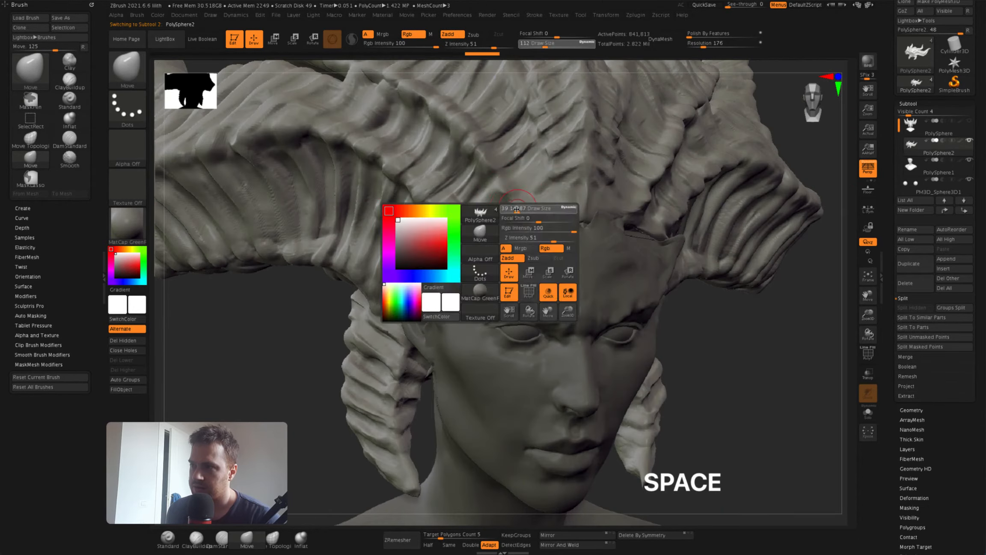
Make the body subtool active again and isolate it with the horns hidden
{"action": "right_click_drag", "start_coordinate": [517, 209], "coordinate": [608, 180]}
{"action": "left_click", "coordinate": [550, 173], "text": "alt"}
{"action": "left_click", "coordinate": [559, 191], "text": "alt"}
{"action": "left_click", "coordinate": [576, 282], "text": "alt"}
{"action": "left_click", "coordinate": [867, 412]}
Try DynaMesh on the isolated body at resolution 176, undo it, and remesh the body at resolution 376
{"action": "right_click_drag", "start_coordinate": [484, 141], "coordinate": [622, 143]}
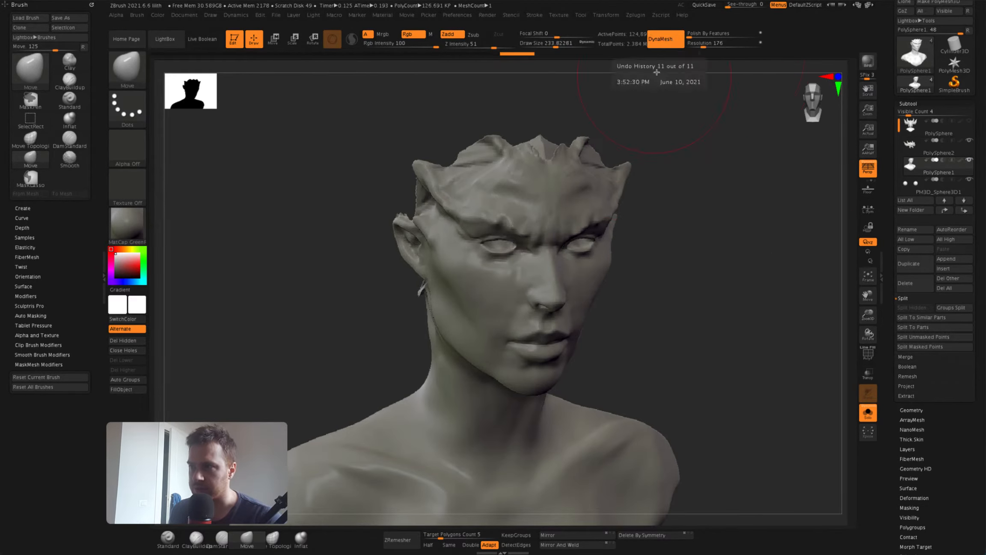
{"action": "left_click", "coordinate": [670, 40]}
{"action": "key", "text": "super+z"}
{"action": "left_click", "coordinate": [710, 47]}
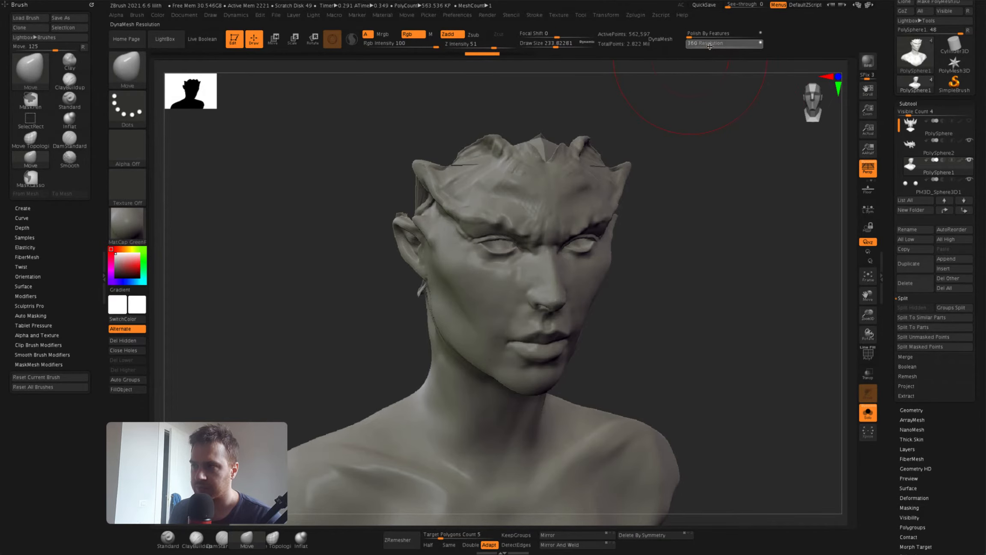
{"action": "left_click", "coordinate": [670, 40]}
Smooth the leftover cut edges and the groove around the back and sides of the body's skull with the Smooth brush
{"action": "right_click_drag", "start_coordinate": [437, 240], "coordinate": [503, 275]}
{"action": "mouse_move", "coordinate": [522, 243]}
{"action": "right_mouse_down"}
{"action": "mouse_move", "coordinate": [496, 274]}
{"action": "mouse_move", "coordinate": [517, 213]}
{"action": "right_mouse_up"}
{"action": "left_click_drag", "start_coordinate": [517, 214], "coordinate": [492, 240]}
{"action": "mouse_move", "coordinate": [493, 240]}
{"action": "right_mouse_down"}
{"action": "mouse_move", "coordinate": [467, 293]}
{"action": "mouse_move", "coordinate": [454, 300]}
{"action": "right_mouse_up"}
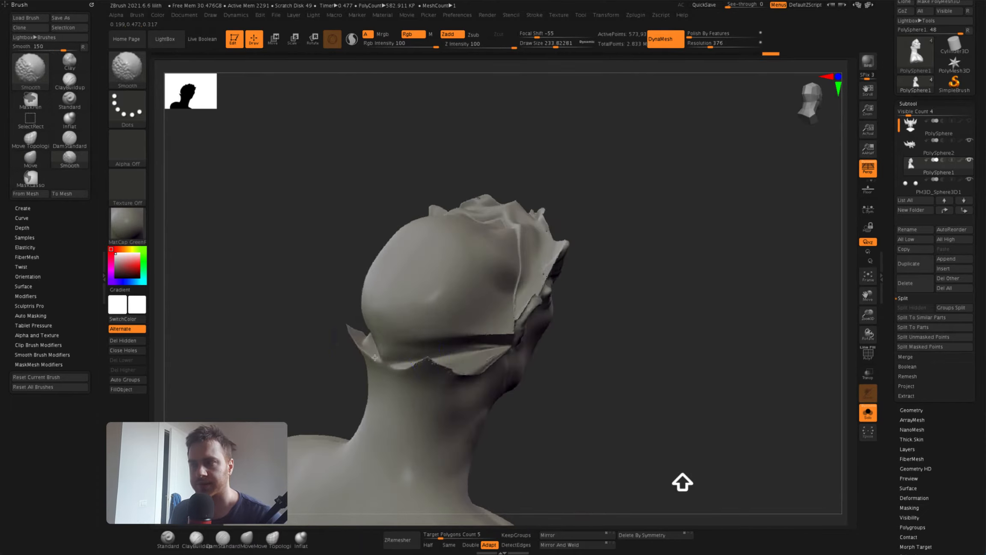
{"action": "key", "text": "space"}
{"action": "left_click_drag", "start_coordinate": [383, 368], "coordinate": [368, 368]}
{"action": "right_click_drag", "start_coordinate": [368, 368], "coordinate": [368, 321]}
{"action": "left_click_drag", "start_coordinate": [368, 321], "coordinate": [364, 308]}
{"action": "mouse_move", "coordinate": [364, 308]}
{"action": "right_mouse_down"}
{"action": "mouse_move", "coordinate": [342, 301]}
{"action": "mouse_move", "coordinate": [445, 214]}
{"action": "mouse_move", "coordinate": [359, 231]}
{"action": "mouse_move", "coordinate": [381, 193]}
{"action": "mouse_move", "coordinate": [395, 199]}
{"action": "right_mouse_up"}
Check the head's polygroups by isolating part of the mesh, and restore its full visibility
{"action": "key", "text": "shift+f"}
{"action": "left_click", "coordinate": [454, 195], "text": "shift+super"}
{"action": "left_click", "coordinate": [526, 160], "text": "super"}
{"action": "left_click", "coordinate": [526, 161], "text": "shift+super"}
{"action": "key", "text": "shift+f"}
Build up and round off the bald skull from the crown to the back of the head with the ClayBuildup brush
{"action": "mouse_move", "coordinate": [403, 267]}
{"action": "right_mouse_down"}
{"action": "mouse_move", "coordinate": [433, 296]}
{"action": "mouse_move", "coordinate": [372, 274]}
{"action": "mouse_move", "coordinate": [385, 240]}
{"action": "mouse_move", "coordinate": [474, 246]}
{"action": "mouse_move", "coordinate": [456, 194]}
{"action": "mouse_move", "coordinate": [547, 271]}
{"action": "right_mouse_up"}
{"action": "mouse_move", "coordinate": [458, 318]}
{"action": "right_mouse_down"}
{"action": "mouse_move", "coordinate": [506, 350]}
{"action": "mouse_move", "coordinate": [535, 161]}
{"action": "mouse_move", "coordinate": [491, 219]}
{"action": "mouse_move", "coordinate": [478, 253]}
{"action": "mouse_move", "coordinate": [482, 281]}
{"action": "mouse_move", "coordinate": [432, 279]}
{"action": "mouse_move", "coordinate": [411, 214]}
{"action": "mouse_move", "coordinate": [386, 240]}
{"action": "right_mouse_up"}
{"action": "left_click", "coordinate": [195, 537]}
{"action": "mouse_move", "coordinate": [385, 239]}
{"action": "right_mouse_down", "text": "alt"}
{"action": "mouse_move", "coordinate": [318, 258]}
{"action": "mouse_move", "coordinate": [374, 220]}
{"action": "mouse_move", "coordinate": [456, 211]}
{"action": "right_mouse_up", "text": "alt"}
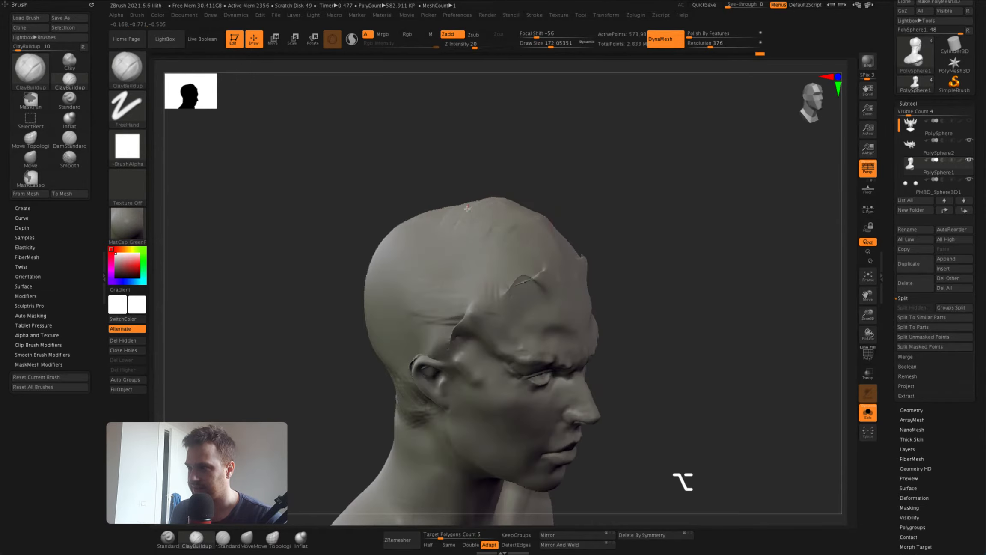
{"action": "mouse_move", "coordinate": [490, 180]}
{"action": "right_mouse_down"}
{"action": "mouse_move", "coordinate": [561, 218]}
{"action": "mouse_move", "coordinate": [541, 277]}
{"action": "mouse_move", "coordinate": [592, 181]}
{"action": "mouse_move", "coordinate": [633, 278]}
{"action": "mouse_move", "coordinate": [518, 333]}
{"action": "mouse_move", "coordinate": [477, 337]}
{"action": "right_mouse_up"}
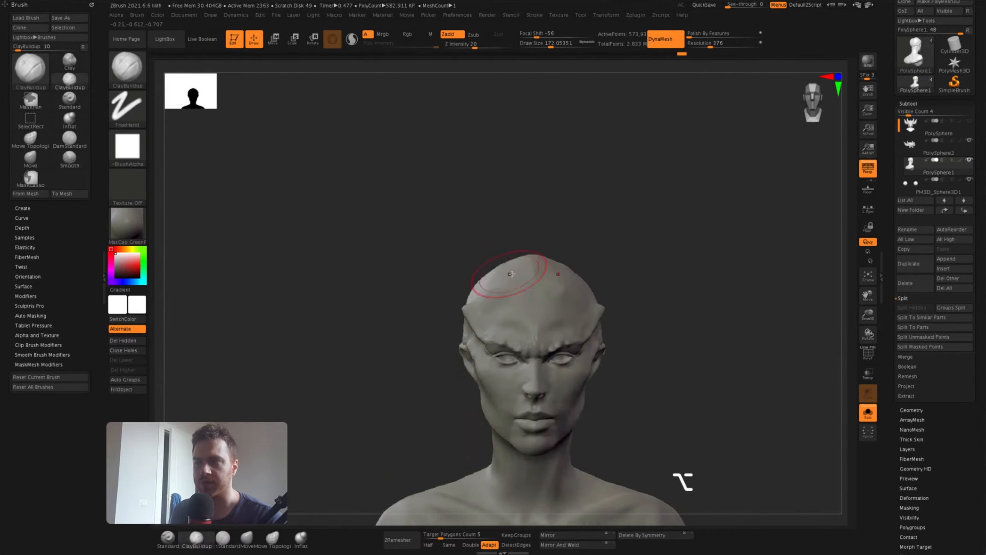
{"action": "mouse_move", "coordinate": [432, 331]}
{"action": "right_mouse_down"}
{"action": "mouse_move", "coordinate": [474, 292]}
{"action": "mouse_move", "coordinate": [412, 433]}
{"action": "mouse_move", "coordinate": [462, 282]}
{"action": "mouse_move", "coordinate": [356, 253]}
{"action": "right_mouse_up"}
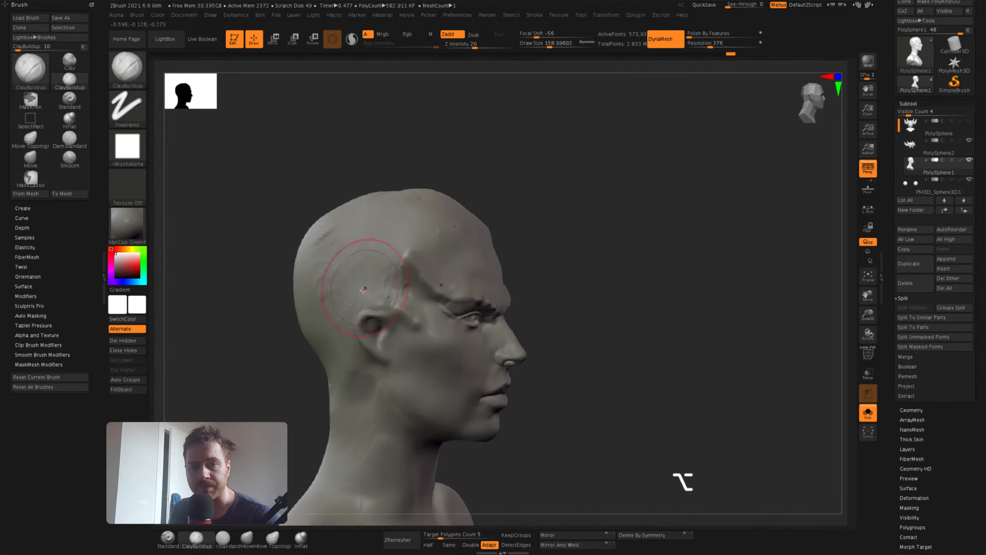
Check the skull against the horns, add horn-root ridges on the forehead with ClayBuildup at draw size about 35, and isolate the body again
{"action": "left_click", "coordinate": [868, 412]}
{"action": "mouse_move", "coordinate": [502, 154]}
{"action": "right_mouse_down"}
{"action": "mouse_move", "coordinate": [531, 205]}
{"action": "mouse_move", "coordinate": [462, 198]}
{"action": "mouse_move", "coordinate": [445, 230]}
{"action": "mouse_move", "coordinate": [475, 223]}
{"action": "mouse_move", "coordinate": [462, 214]}
{"action": "mouse_move", "coordinate": [466, 239]}
{"action": "mouse_move", "coordinate": [454, 198]}
{"action": "mouse_move", "coordinate": [420, 206]}
{"action": "right_mouse_up"}
{"action": "key", "text": "space"}
{"action": "left_click_drag", "start_coordinate": [557, 204], "coordinate": [581, 212]}
{"action": "mouse_move", "coordinate": [505, 214]}
{"action": "right_mouse_down"}
{"action": "mouse_move", "coordinate": [536, 210]}
{"action": "mouse_move", "coordinate": [465, 196]}
{"action": "mouse_move", "coordinate": [479, 220]}
{"action": "mouse_move", "coordinate": [510, 214]}
{"action": "mouse_move", "coordinate": [497, 180]}
{"action": "right_mouse_up"}
{"action": "left_click", "coordinate": [868, 412]}
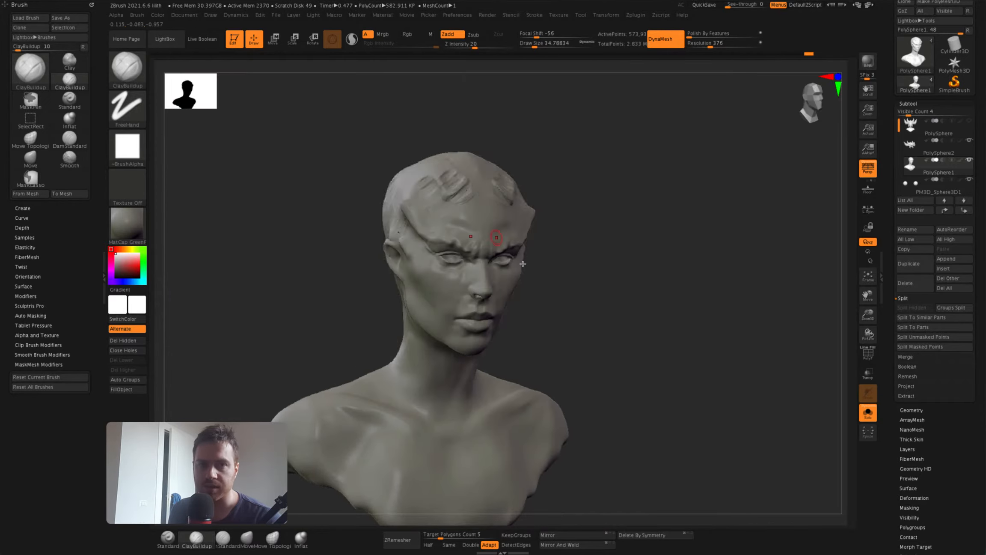
Fill out the sides of the skull with ClayBuildup at draw size about 108 and remesh the body with DynaMesh at resolution 416
{"action": "key", "text": "space"}
{"action": "mouse_move", "coordinate": [495, 236]}
{"action": "right_mouse_down"}
{"action": "mouse_move", "coordinate": [518, 146]}
{"action": "mouse_move", "coordinate": [479, 172]}
{"action": "mouse_move", "coordinate": [441, 141]}
{"action": "mouse_move", "coordinate": [475, 132]}
{"action": "mouse_move", "coordinate": [466, 116]}
{"action": "mouse_move", "coordinate": [454, 139]}
{"action": "mouse_move", "coordinate": [506, 149]}
{"action": "right_mouse_up"}
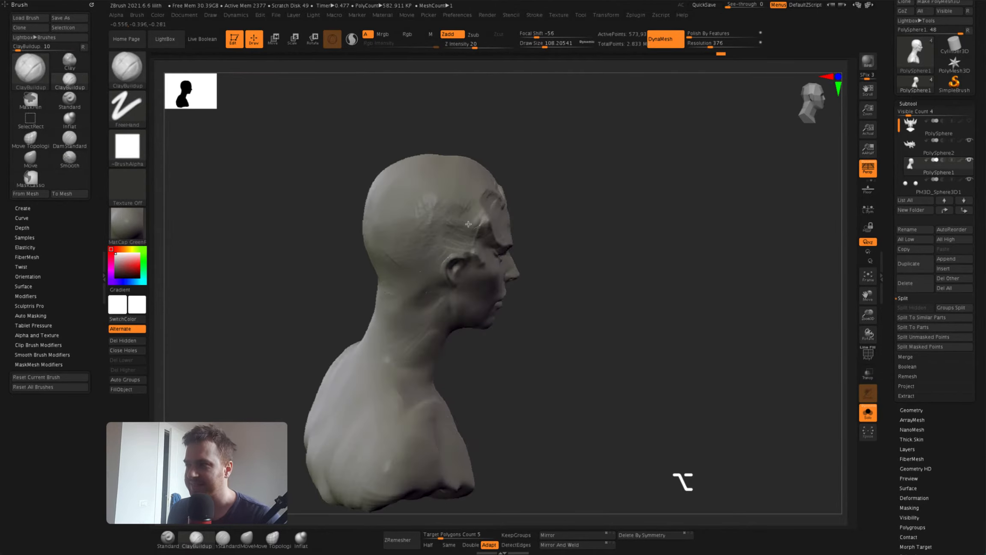
{"action": "mouse_move", "coordinate": [468, 224]}
{"action": "right_mouse_down"}
{"action": "mouse_move", "coordinate": [436, 269]}
{"action": "mouse_move", "coordinate": [429, 240]}
{"action": "mouse_move", "coordinate": [450, 223]}
{"action": "mouse_move", "coordinate": [419, 261]}
{"action": "mouse_move", "coordinate": [368, 257]}
{"action": "right_mouse_up"}
{"action": "left_click_drag", "start_coordinate": [683, 99], "coordinate": [702, 105], "text": "super"}
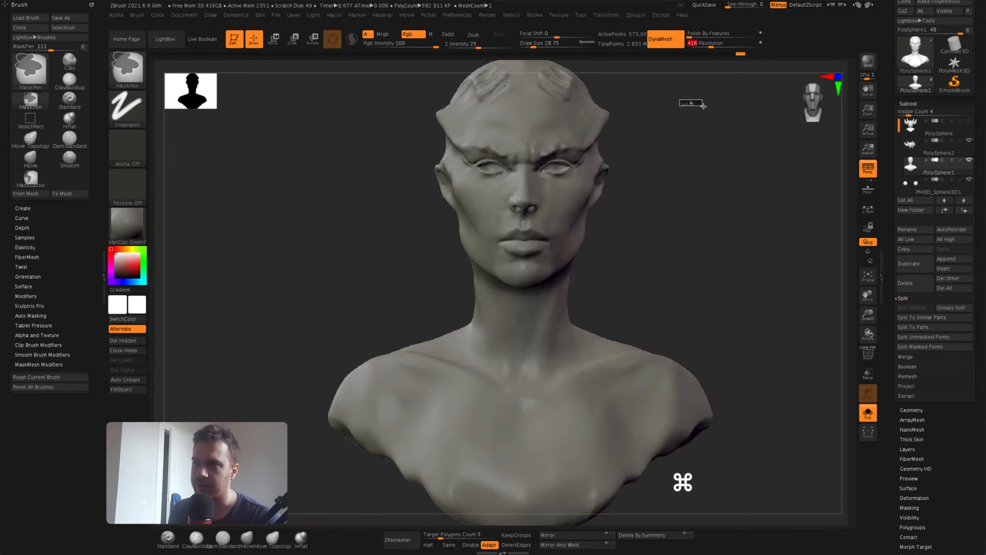
Thicken the ears with the Inflat brush and refine the temples and under-eye area with ClayBuildup at draw sizes of about 44 and 33
{"action": "mouse_move", "coordinate": [703, 105]}
{"action": "right_mouse_down"}
{"action": "mouse_move", "coordinate": [719, 129]}
{"action": "mouse_move", "coordinate": [514, 240]}
{"action": "mouse_move", "coordinate": [422, 357]}
{"action": "mouse_move", "coordinate": [470, 214]}
{"action": "mouse_move", "coordinate": [614, 140]}
{"action": "mouse_move", "coordinate": [235, 526]}
{"action": "right_mouse_up"}
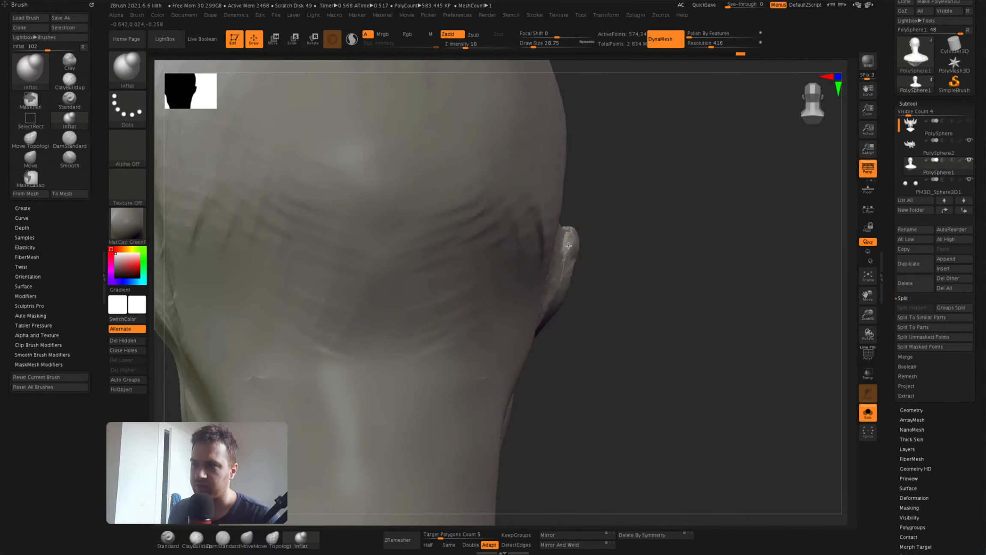
{"action": "right_click_drag", "start_coordinate": [569, 245], "coordinate": [679, 167]}
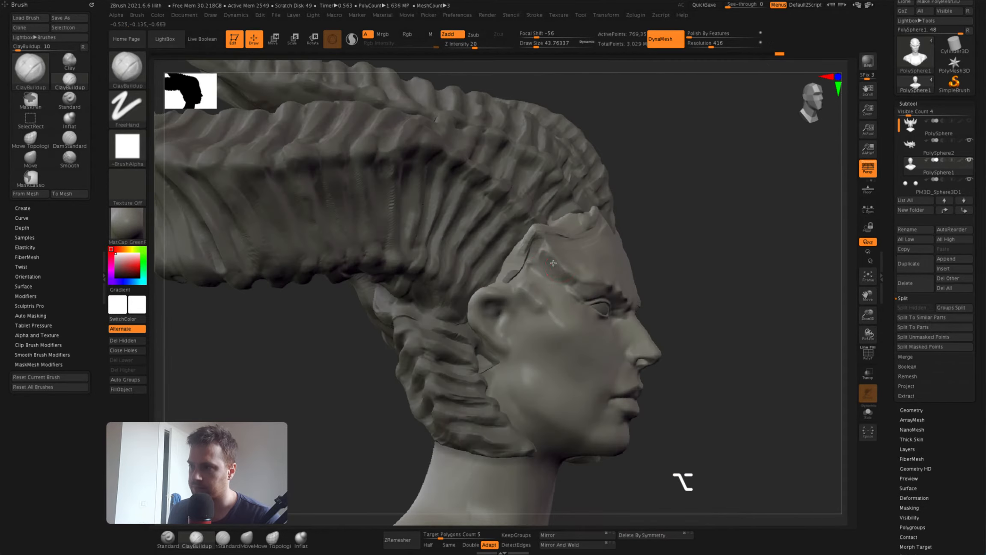
{"action": "key", "text": "space"}
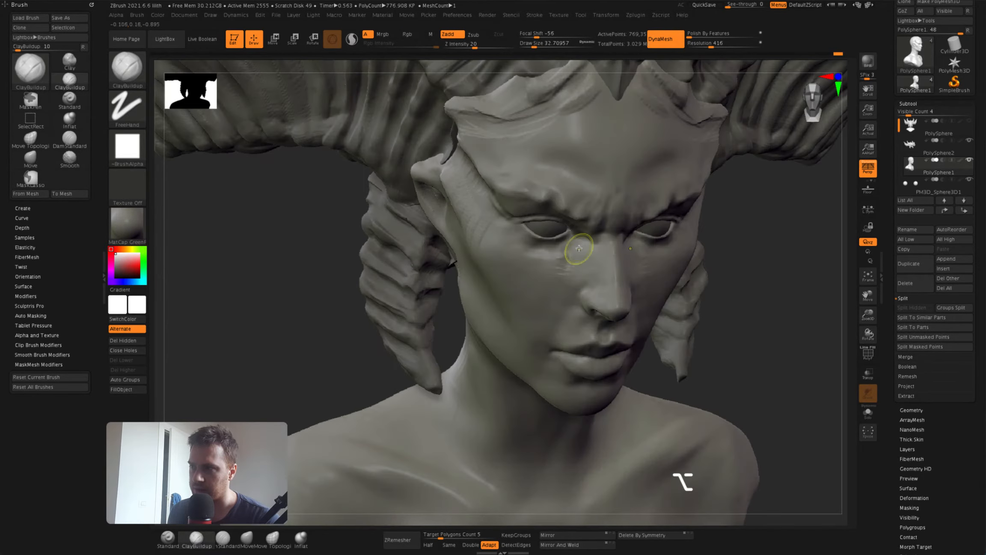
{"action": "key", "text": "space"}
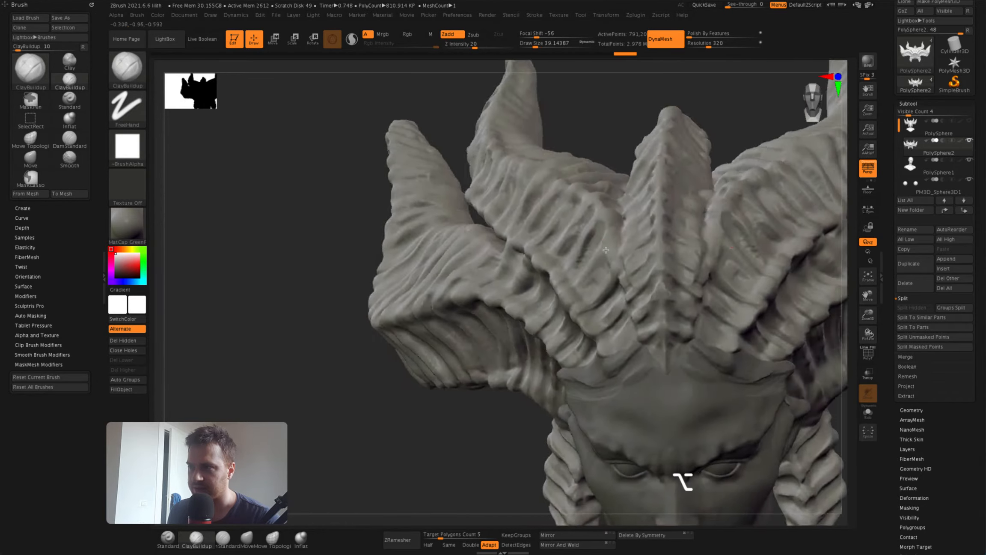
Deepen the ridges at the bases of the front horns with ClayBuildup and subdivide the horns subtool once
{"action": "key", "text": "space"}
{"action": "mouse_move", "coordinate": [566, 176]}
{"action": "left_mouse_down"}
{"action": "mouse_move", "coordinate": [526, 201]}
{"action": "mouse_move", "coordinate": [728, 326]}
{"action": "mouse_move", "coordinate": [557, 216]}
{"action": "left_mouse_up"}
{"action": "left_click", "coordinate": [867, 413]}
{"action": "left_click_drag", "start_coordinate": [649, 412], "coordinate": [639, 451], "text": "alt"}
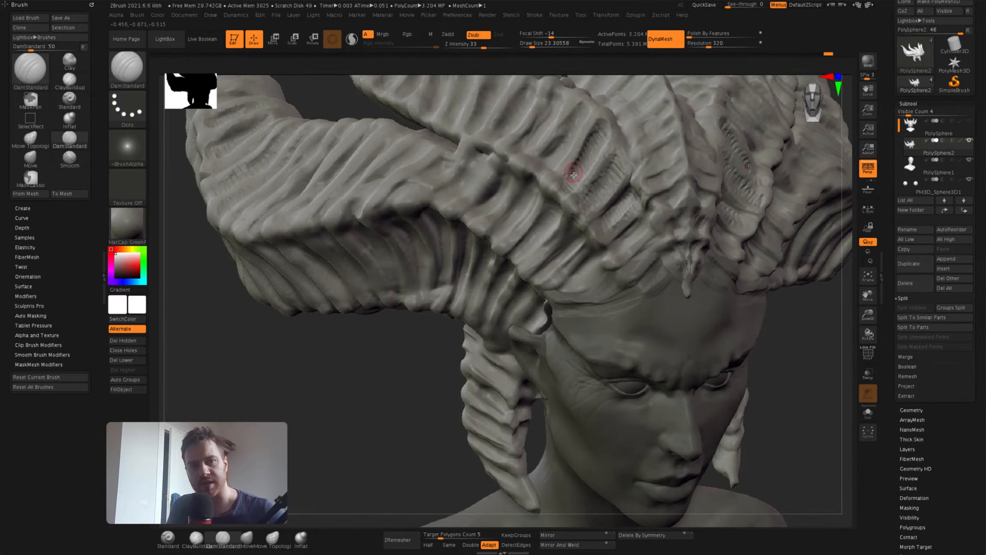
Carve fine grooves between the ridges on the front and top of the horns with DamStandard at draw sizes of about 23 and 29
{"action": "mouse_move", "coordinate": [601, 124]}
{"action": "right_mouse_down"}
{"action": "mouse_move", "coordinate": [616, 132]}
{"action": "mouse_move", "coordinate": [655, 328]}
{"action": "right_mouse_up"}
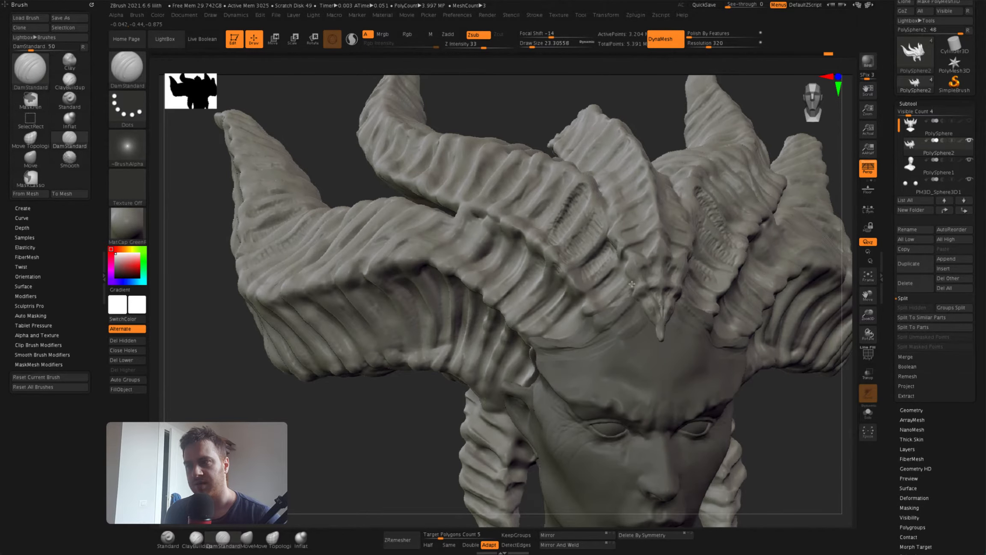
{"action": "right_click_drag", "start_coordinate": [632, 283], "coordinate": [634, 317]}
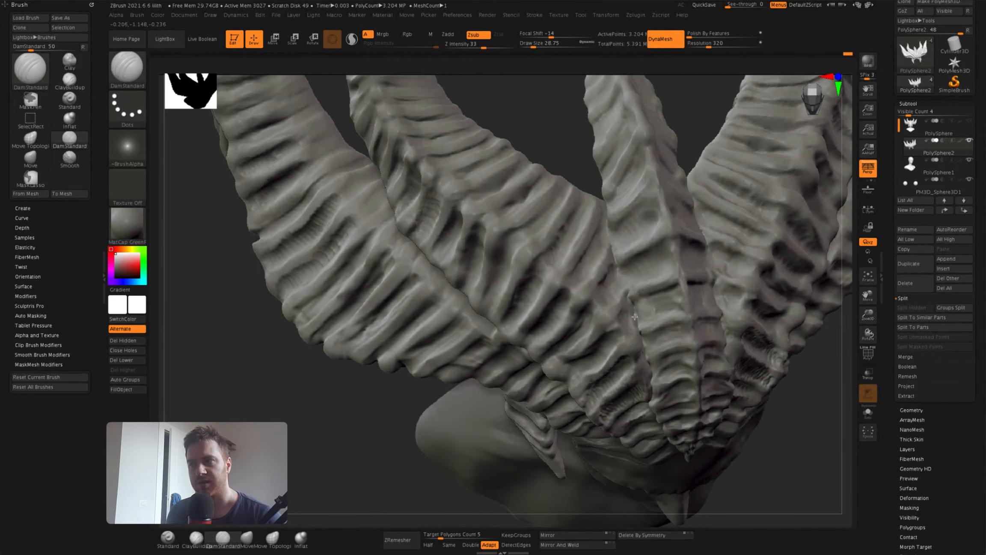
{"action": "right_click_drag", "start_coordinate": [613, 231], "coordinate": [607, 211]}
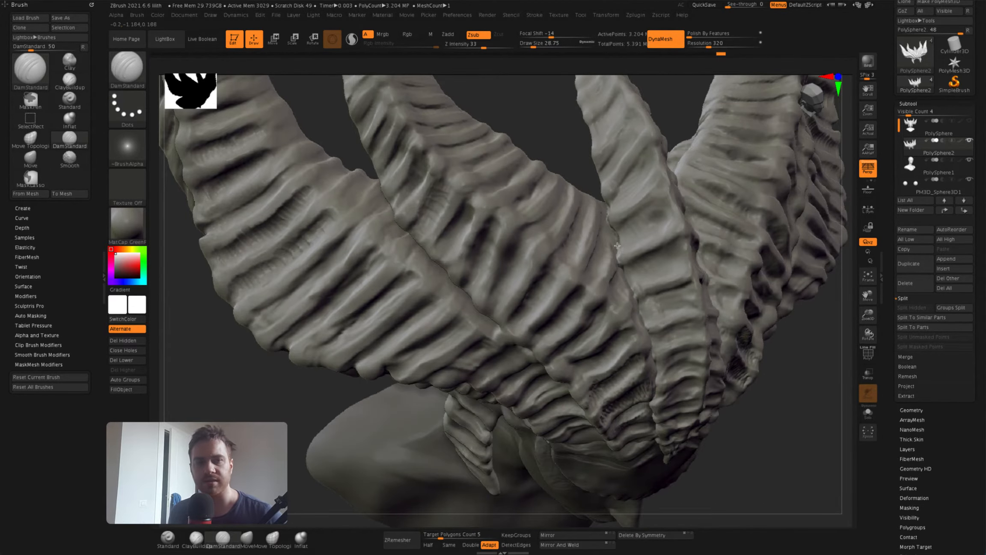
{"action": "right_click_drag", "start_coordinate": [618, 245], "coordinate": [657, 253], "text": "super"}
Build up and cut ridges where the horns merge at the back of the head with ClayBuildup at draw size about 59
{"action": "mouse_move", "coordinate": [569, 268]}
{"action": "right_mouse_down"}
{"action": "mouse_move", "coordinate": [555, 244]}
{"action": "mouse_move", "coordinate": [552, 199]}
{"action": "mouse_move", "coordinate": [573, 208]}
{"action": "mouse_move", "coordinate": [583, 199]}
{"action": "mouse_move", "coordinate": [544, 231]}
{"action": "mouse_move", "coordinate": [466, 256]}
{"action": "right_mouse_up"}
{"action": "left_click", "coordinate": [556, 244], "text": "alt"}
{"action": "key", "text": "shift+d"}
{"action": "left_click", "coordinate": [553, 229], "text": "alt"}
{"action": "right_click_drag", "start_coordinate": [521, 208], "coordinate": [538, 169]}
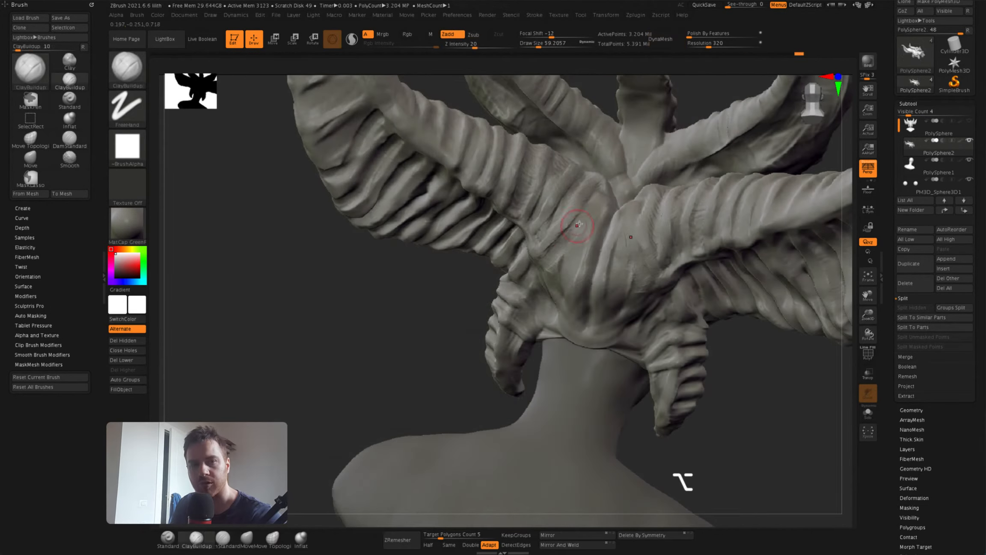
{"action": "mouse_move", "coordinate": [569, 189]}
{"action": "right_mouse_down"}
{"action": "mouse_move", "coordinate": [586, 178]}
{"action": "mouse_move", "coordinate": [584, 203]}
{"action": "mouse_move", "coordinate": [601, 214]}
{"action": "right_mouse_up"}
{"action": "left_click_drag", "start_coordinate": [540, 241], "coordinate": [557, 254]}
{"action": "right_click_drag", "start_coordinate": [557, 255], "coordinate": [586, 252]}
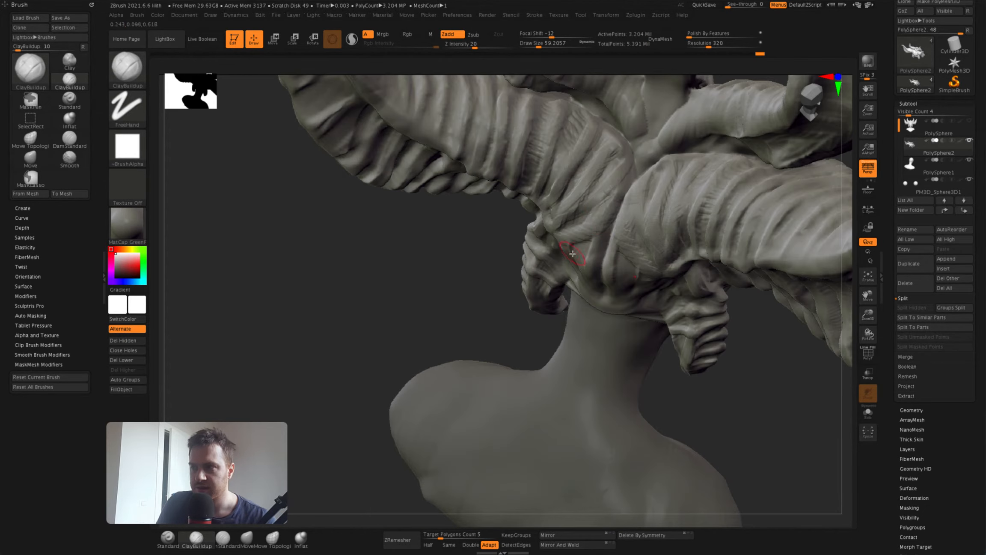
Add finer ridges to the rear junction of the horns above the neck with ClayBuildup at draw size about 37
{"action": "key", "text": "space"}
{"action": "left_click_drag", "start_coordinate": [577, 253], "coordinate": [570, 254]}
{"action": "mouse_move", "coordinate": [578, 257]}
{"action": "right_mouse_down"}
{"action": "mouse_move", "coordinate": [565, 262]}
{"action": "mouse_move", "coordinate": [600, 230]}
{"action": "mouse_move", "coordinate": [594, 194]}
{"action": "mouse_move", "coordinate": [606, 296]}
{"action": "right_mouse_up"}
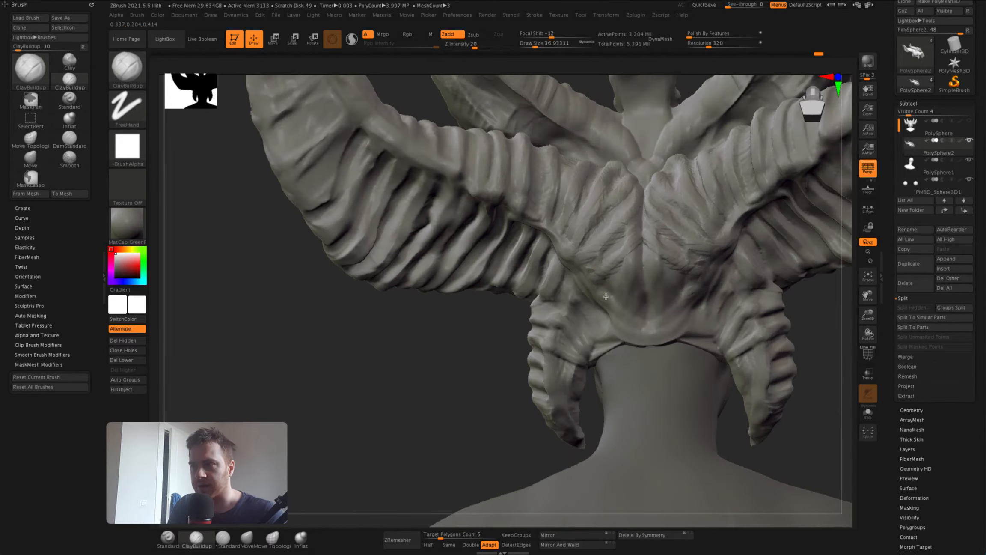
{"action": "right_click_drag", "start_coordinate": [638, 255], "coordinate": [585, 310]}
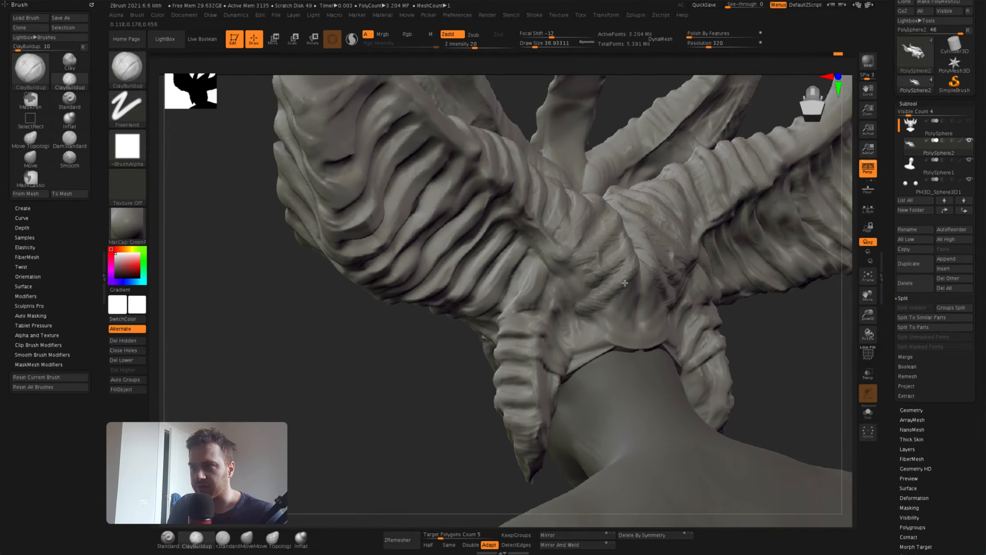
{"action": "mouse_move", "coordinate": [625, 283]}
{"action": "right_mouse_down"}
{"action": "mouse_move", "coordinate": [412, 171]}
{"action": "mouse_move", "coordinate": [410, 127]}
{"action": "mouse_move", "coordinate": [440, 185]}
{"action": "mouse_move", "coordinate": [396, 339]}
{"action": "mouse_move", "coordinate": [342, 317]}
{"action": "mouse_move", "coordinate": [354, 249]}
{"action": "mouse_move", "coordinate": [334, 231]}
{"action": "mouse_move", "coordinate": [342, 208]}
{"action": "mouse_move", "coordinate": [394, 227]}
{"action": "mouse_move", "coordinate": [354, 234]}
{"action": "mouse_move", "coordinate": [384, 253]}
{"action": "mouse_move", "coordinate": [363, 202]}
{"action": "mouse_move", "coordinate": [375, 240]}
{"action": "mouse_move", "coordinate": [386, 162]}
{"action": "mouse_move", "coordinate": [387, 194]}
{"action": "right_mouse_up"}
Sharpen the eyelids, eye corners and surrounding creases on the body subtool with DamStandard at draw size about 9.4
{"action": "key", "text": "space"}
{"action": "key", "text": "space"}
{"action": "mouse_move", "coordinate": [508, 166]}
{"action": "right_mouse_down"}
{"action": "mouse_move", "coordinate": [480, 227]}
{"action": "mouse_move", "coordinate": [488, 193]}
{"action": "mouse_move", "coordinate": [471, 150]}
{"action": "right_mouse_up"}
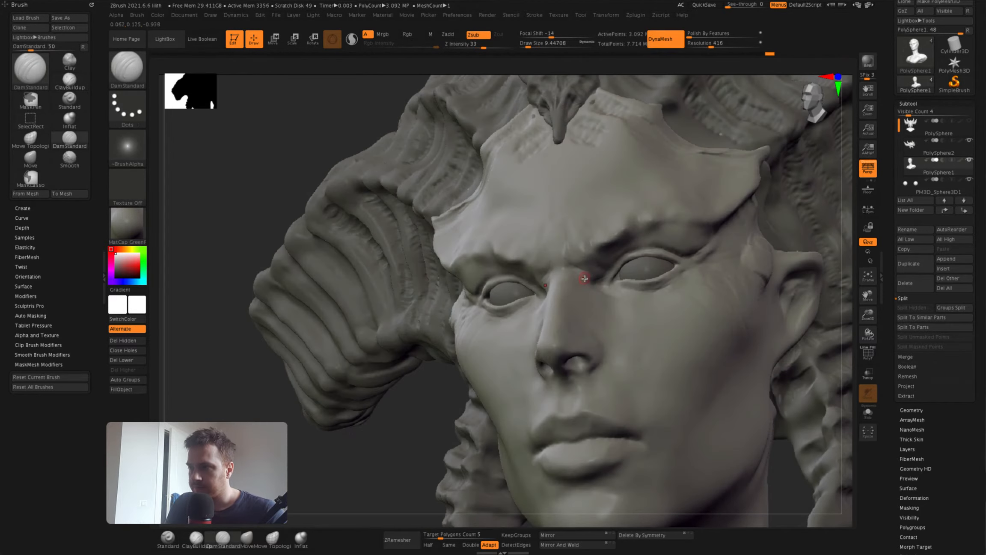
{"action": "right_click_drag", "start_coordinate": [579, 270], "coordinate": [616, 266]}
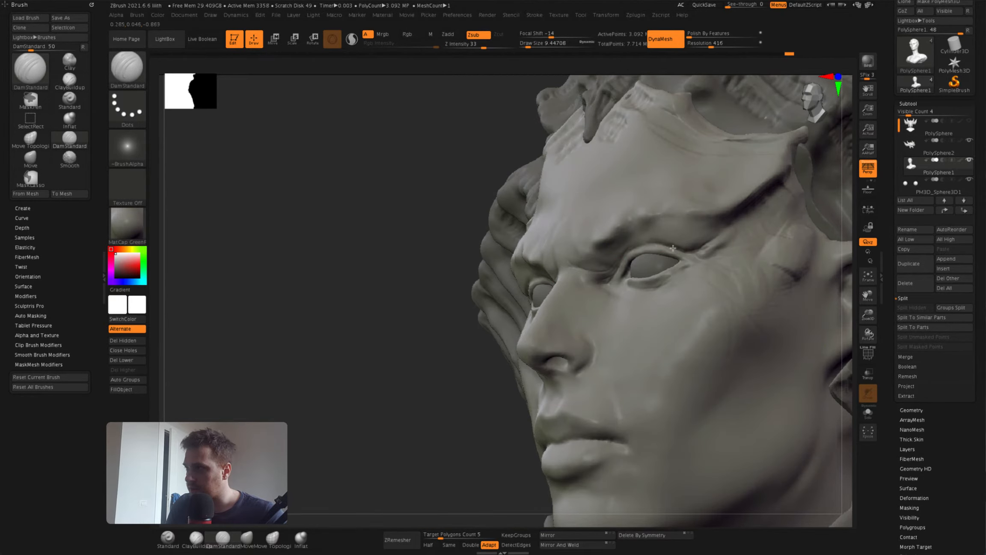
{"action": "right_click_drag", "start_coordinate": [704, 257], "coordinate": [622, 272]}
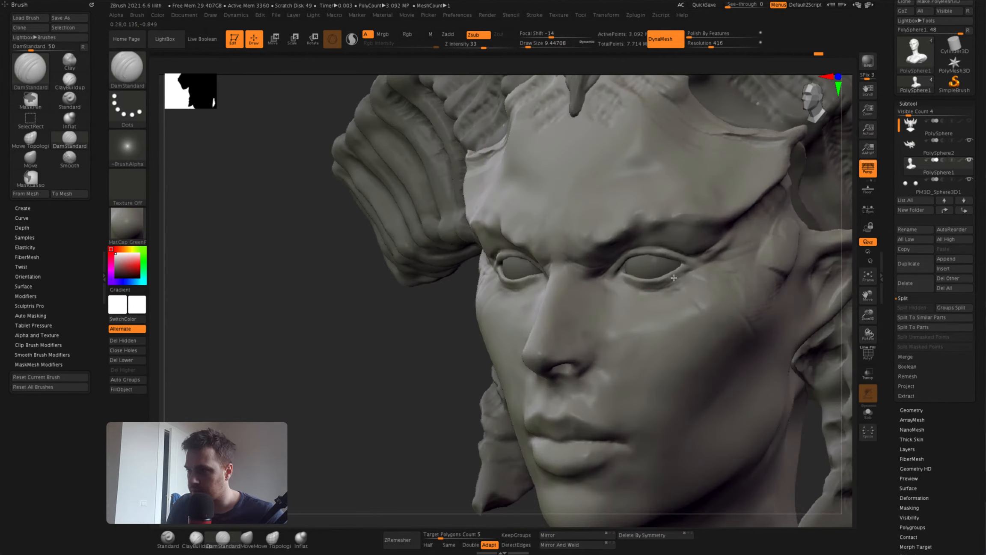
{"action": "right_click_drag", "start_coordinate": [736, 322], "coordinate": [750, 270]}
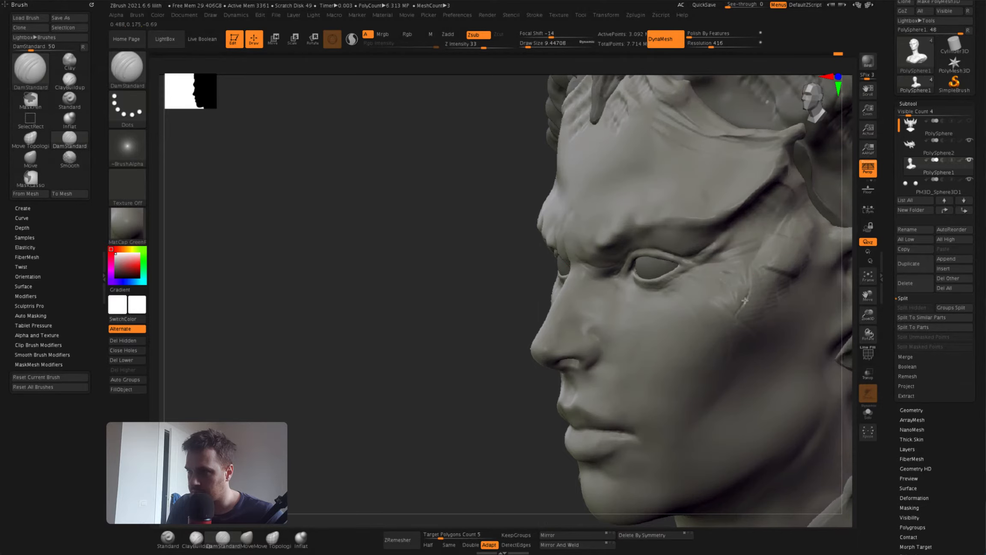
Sculpt lumpy organic growths on the temple between the eye and the ear
{"action": "mouse_move", "coordinate": [769, 221]}
{"action": "right_mouse_down", "text": "alt"}
{"action": "mouse_move", "coordinate": [689, 476]}
{"action": "mouse_move", "coordinate": [636, 297]}
{"action": "mouse_move", "coordinate": [561, 315]}
{"action": "mouse_move", "coordinate": [516, 339]}
{"action": "mouse_move", "coordinate": [530, 341]}
{"action": "mouse_move", "coordinate": [535, 370]}
{"action": "mouse_move", "coordinate": [592, 359]}
{"action": "right_mouse_up", "text": "alt"}
{"action": "key", "text": "space"}
{"action": "key", "text": "space"}
{"action": "key", "text": "shift"}
{"action": "key", "text": "2"}
{"action": "key", "text": "space"}
{"action": "left_click_drag", "start_coordinate": [629, 305], "coordinate": [630, 306]}
{"action": "mouse_move", "coordinate": [629, 312]}
{"action": "right_mouse_down"}
{"action": "mouse_move", "coordinate": [672, 308]}
{"action": "mouse_move", "coordinate": [628, 313]}
{"action": "mouse_move", "coordinate": [600, 295]}
{"action": "mouse_move", "coordinate": [562, 306]}
{"action": "mouse_move", "coordinate": [599, 328]}
{"action": "mouse_move", "coordinate": [608, 360]}
{"action": "mouse_move", "coordinate": [625, 364]}
{"action": "right_mouse_up"}
Define the lip line and the corners of the mouth with DamStandard at draw size about 9.4
{"action": "key", "text": "ctrl"}
{"action": "key", "text": "space"}
{"action": "key", "text": "space"}
{"action": "left_click_drag", "start_coordinate": [637, 363], "coordinate": [627, 363]}
{"action": "right_click_drag", "start_coordinate": [620, 360], "coordinate": [596, 214], "text": "ctrl"}
{"action": "right_click_drag", "start_coordinate": [596, 385], "coordinate": [599, 300], "text": "alt"}
{"action": "key", "text": "space"}
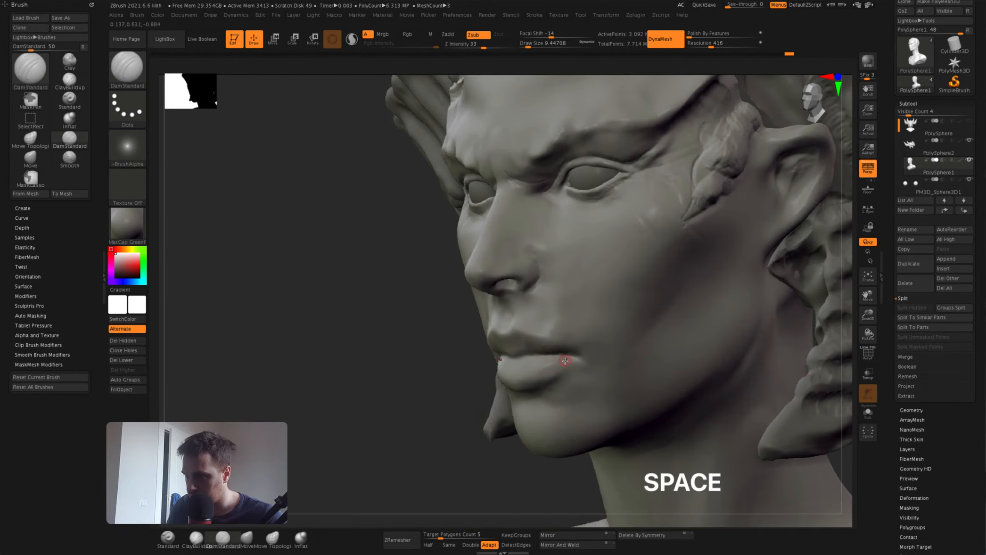
Switch to the Move brush at a draw size of about 23 and adjust the shape of the upper lip from the front
{"action": "right_click_drag", "start_coordinate": [450, 353], "coordinate": [445, 381]}
{"action": "mouse_move", "coordinate": [446, 381]}
{"action": "right_mouse_down", "text": "ctrl"}
{"action": "mouse_move", "coordinate": [440, 354]}
{"action": "mouse_move", "coordinate": [510, 308]}
{"action": "right_mouse_up", "text": "ctrl"}
{"action": "right_click_drag", "start_coordinate": [509, 309], "coordinate": [533, 338], "text": "ctrl"}
{"action": "key", "text": "b"}
{"action": "key", "text": "m"}
{"action": "key", "text": "v"}
{"action": "key", "text": "space"}
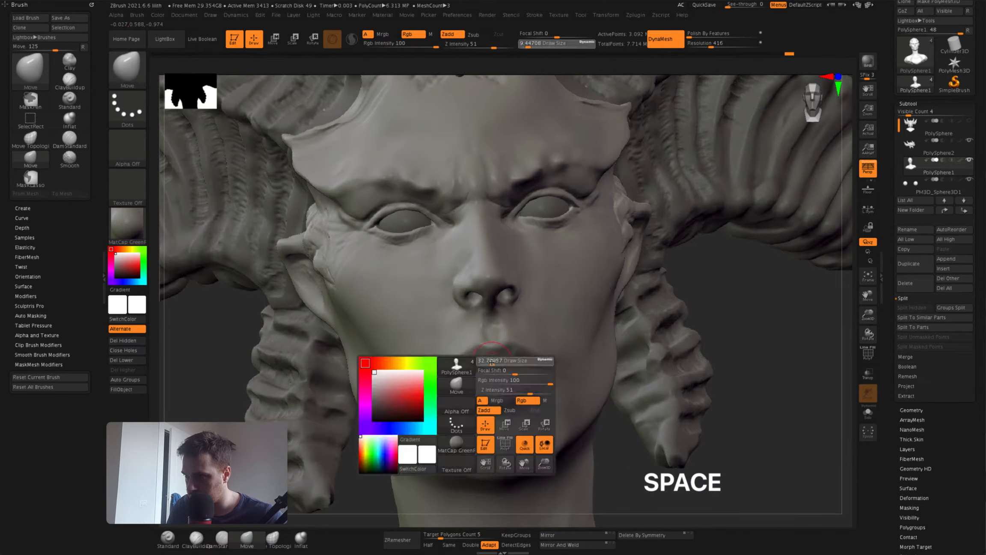
{"action": "left_click_drag", "start_coordinate": [501, 377], "coordinate": [509, 377]}
{"action": "left_click_drag", "start_coordinate": [505, 360], "coordinate": [505, 368]}
Refine the volume and contour of both lips from three-quarter views with the Move brush
{"action": "mouse_move", "coordinate": [557, 364]}
{"action": "right_mouse_down"}
{"action": "mouse_move", "coordinate": [486, 363]}
{"action": "mouse_move", "coordinate": [526, 360]}
{"action": "right_mouse_up"}
{"action": "right_click_drag", "start_coordinate": [527, 360], "coordinate": [520, 325], "text": "ctrl"}
{"action": "left_click_drag", "start_coordinate": [484, 368], "coordinate": [488, 375], "text": "alt"}
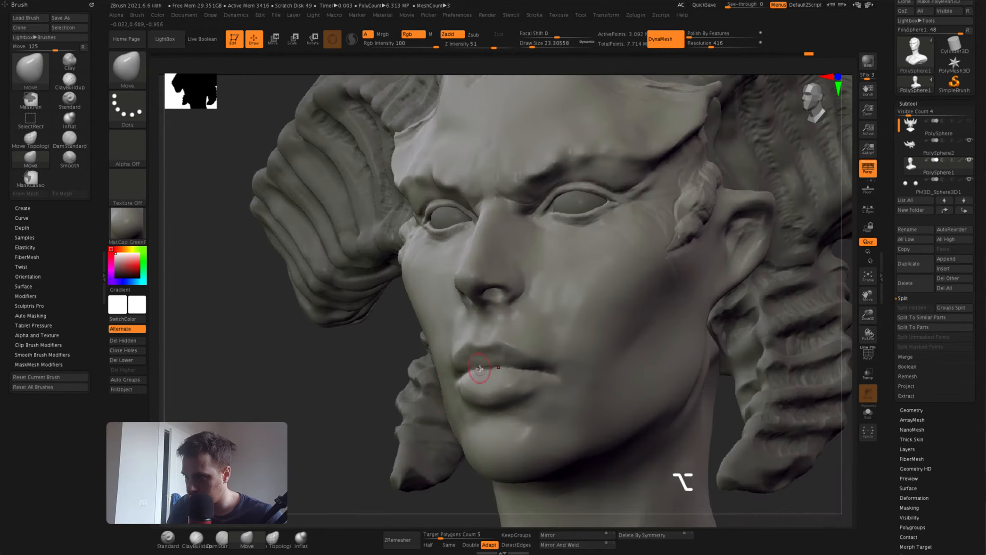
{"action": "right_click_drag", "start_coordinate": [488, 375], "coordinate": [479, 338]}
{"action": "right_click_drag", "start_coordinate": [480, 338], "coordinate": [491, 361], "text": "ctrl"}
{"action": "left_click_drag", "start_coordinate": [490, 361], "coordinate": [492, 366]}
{"action": "right_click_drag", "start_coordinate": [491, 366], "coordinate": [539, 363]}
{"action": "right_click_drag", "start_coordinate": [540, 364], "coordinate": [531, 338], "text": "alt"}
Crease the parting line between the lips with the DamStandard brush
{"action": "key", "text": "b"}
{"action": "key", "text": "d"}
{"action": "key", "text": "s"}
{"action": "mouse_move", "coordinate": [468, 374]}
{"action": "right_mouse_down"}
{"action": "mouse_move", "coordinate": [433, 373]}
{"action": "mouse_move", "coordinate": [471, 364]}
{"action": "right_mouse_up"}
{"action": "mouse_move", "coordinate": [471, 364]}
{"action": "right_mouse_down", "text": "alt"}
{"action": "mouse_move", "coordinate": [443, 380]}
{"action": "mouse_move", "coordinate": [520, 369]}
{"action": "mouse_move", "coordinate": [489, 379]}
{"action": "mouse_move", "coordinate": [493, 396]}
{"action": "right_mouse_up", "text": "alt"}
{"action": "mouse_move", "coordinate": [492, 396]}
{"action": "right_mouse_down"}
{"action": "mouse_move", "coordinate": [505, 385]}
{"action": "mouse_move", "coordinate": [461, 377]}
{"action": "mouse_move", "coordinate": [471, 330]}
{"action": "mouse_move", "coordinate": [471, 364]}
{"action": "right_mouse_up"}
{"action": "right_click_drag", "start_coordinate": [471, 364], "coordinate": [529, 257], "text": "alt"}
{"action": "right_click_drag", "start_coordinate": [528, 256], "coordinate": [531, 252], "text": "shift"}
Select the horns subtool and fit its lower edge to the head above the ear with the Move brush
{"action": "mouse_move", "coordinate": [610, 319]}
{"action": "right_mouse_down"}
{"action": "mouse_move", "coordinate": [516, 299]}
{"action": "mouse_move", "coordinate": [319, 193]}
{"action": "mouse_move", "coordinate": [410, 200]}
{"action": "mouse_move", "coordinate": [683, 480]}
{"action": "right_mouse_up"}
{"action": "key", "text": "space"}
{"action": "left_click", "coordinate": [196, 538]}
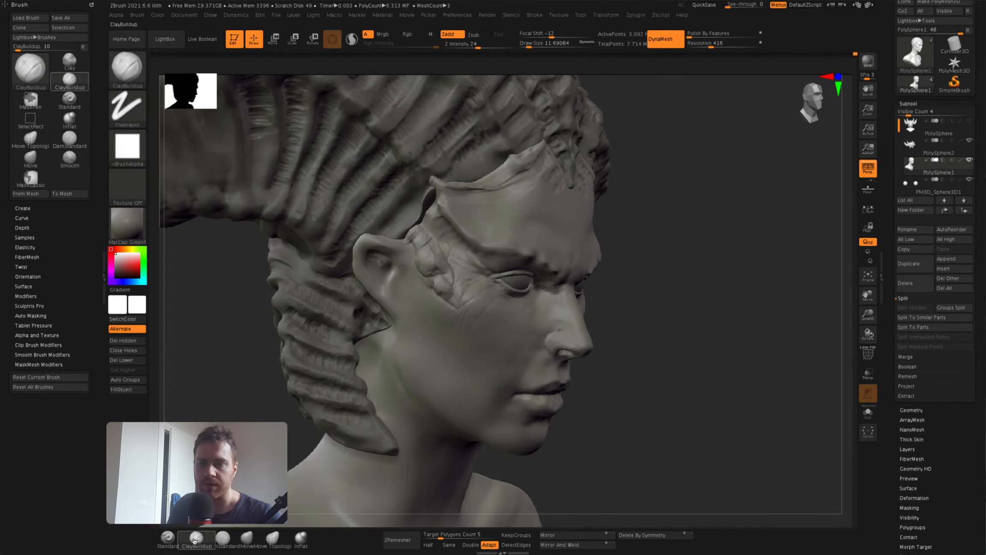
{"action": "left_click", "coordinate": [430, 230], "text": "alt"}
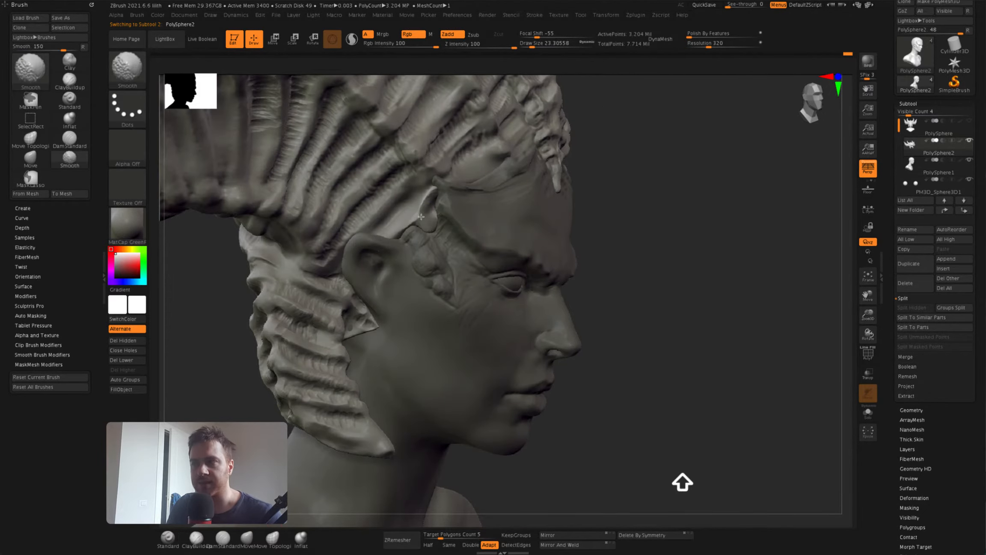
{"action": "key", "text": "b"}
{"action": "key", "text": "m"}
{"action": "key", "text": "v"}
{"action": "key", "text": "space"}
{"action": "right_click_drag", "start_coordinate": [425, 225], "coordinate": [329, 253]}
{"action": "right_click_drag", "start_coordinate": [458, 284], "coordinate": [479, 325], "text": "alt"}
{"action": "right_click_drag", "start_coordinate": [480, 325], "coordinate": [570, 318]}
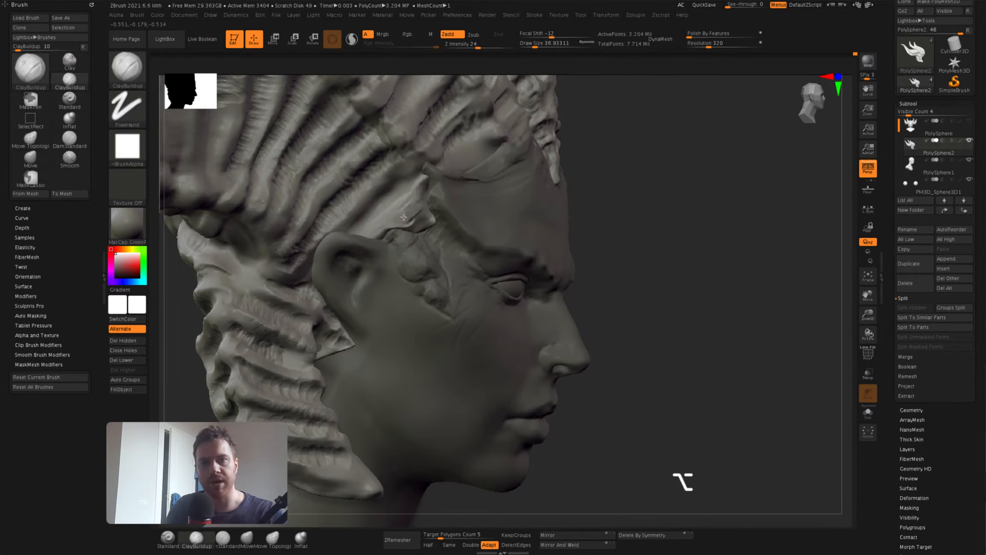
Select the body subtool and build up the forehead where it meets the central horns with the ClayBuildup brush
{"action": "mouse_move", "coordinate": [404, 217]}
{"action": "right_mouse_down"}
{"action": "mouse_move", "coordinate": [355, 198]}
{"action": "mouse_move", "coordinate": [456, 267]}
{"action": "right_mouse_up"}
{"action": "key", "text": "space"}
{"action": "left_click", "coordinate": [467, 295], "text": "alt"}
{"action": "key", "text": "space"}
{"action": "left_click_drag", "start_coordinate": [449, 281], "coordinate": [459, 281]}
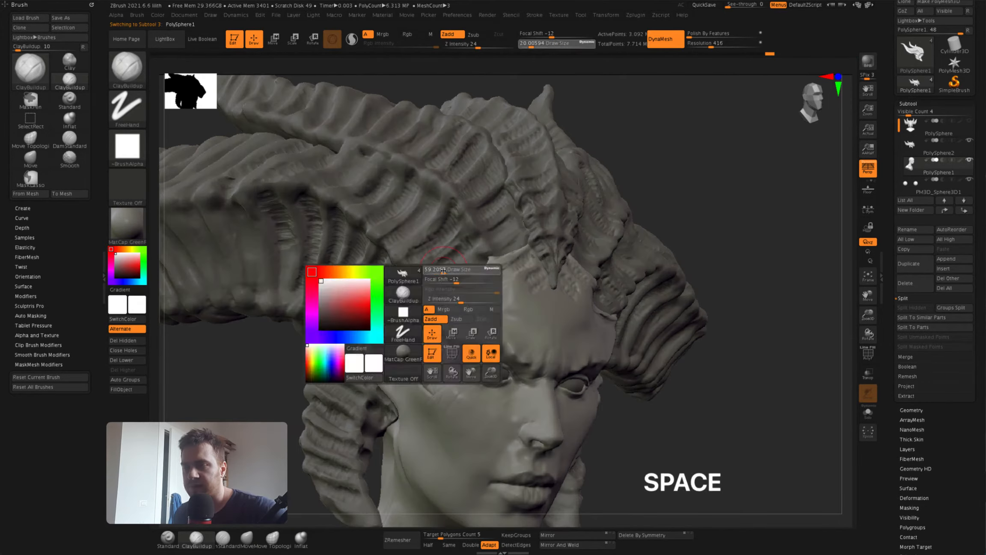
{"action": "mouse_move", "coordinate": [459, 282]}
{"action": "right_mouse_down", "text": "alt"}
{"action": "mouse_move", "coordinate": [439, 231]}
{"action": "mouse_move", "coordinate": [594, 216]}
{"action": "mouse_move", "coordinate": [572, 274]}
{"action": "mouse_move", "coordinate": [605, 272]}
{"action": "mouse_move", "coordinate": [557, 274]}
{"action": "mouse_move", "coordinate": [527, 308]}
{"action": "right_mouse_up", "text": "alt"}
Isolate the horns subtool and carve fine grooves between its ridges with the DamStandard brush at a draw size of about 27
{"action": "left_click", "coordinate": [571, 257], "text": "alt"}
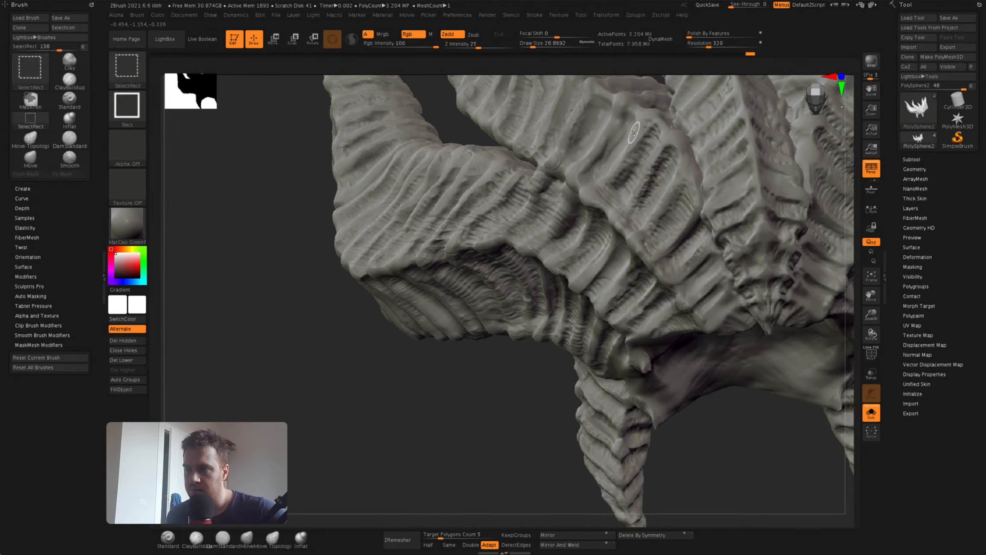
{"action": "mouse_move", "coordinate": [634, 132]}
{"action": "right_mouse_down"}
{"action": "mouse_move", "coordinate": [682, 482]}
{"action": "mouse_move", "coordinate": [668, 428]}
{"action": "mouse_move", "coordinate": [616, 342]}
{"action": "mouse_move", "coordinate": [571, 162]}
{"action": "mouse_move", "coordinate": [627, 86]}
{"action": "mouse_move", "coordinate": [600, 105]}
{"action": "mouse_move", "coordinate": [620, 108]}
{"action": "mouse_move", "coordinate": [623, 220]}
{"action": "mouse_move", "coordinate": [631, 180]}
{"action": "mouse_move", "coordinate": [616, 236]}
{"action": "mouse_move", "coordinate": [619, 154]}
{"action": "mouse_move", "coordinate": [626, 254]}
{"action": "mouse_move", "coordinate": [610, 260]}
{"action": "mouse_move", "coordinate": [649, 214]}
{"action": "mouse_move", "coordinate": [650, 230]}
{"action": "right_mouse_up"}
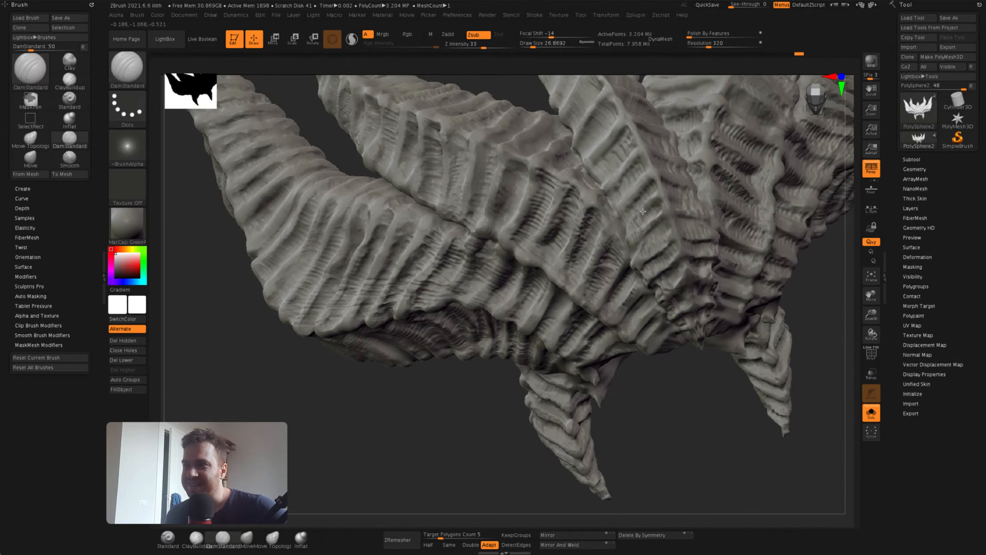
{"action": "right_click_drag", "start_coordinate": [557, 454], "coordinate": [684, 496]}
{"action": "left_click_drag", "start_coordinate": [357, 270], "coordinate": [366, 231]}
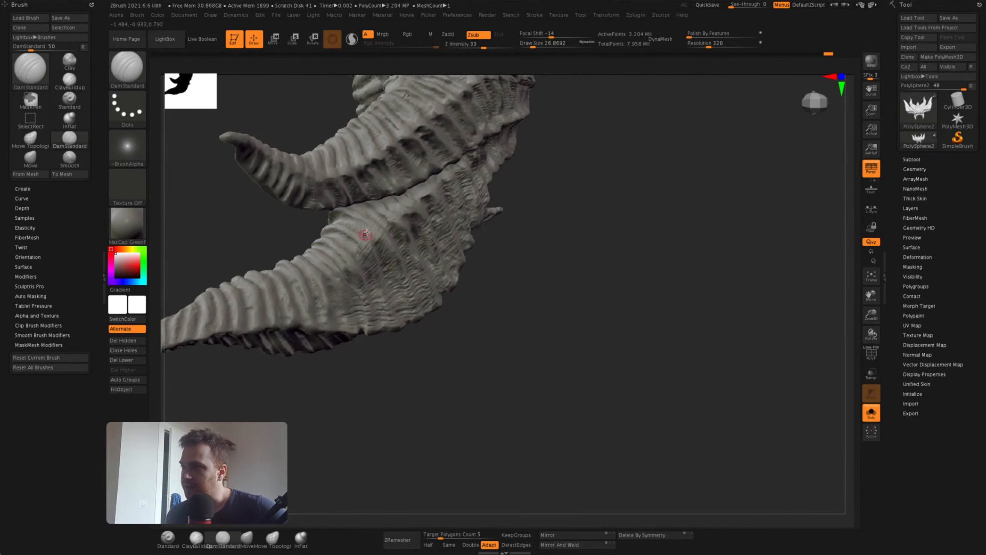
{"action": "mouse_move", "coordinate": [600, 265]}
{"action": "right_mouse_down"}
{"action": "mouse_move", "coordinate": [608, 257]}
{"action": "mouse_move", "coordinate": [610, 295]}
{"action": "right_mouse_up"}
{"action": "mouse_move", "coordinate": [357, 211]}
{"action": "right_mouse_down", "text": "super"}
{"action": "mouse_move", "coordinate": [353, 263]}
{"action": "mouse_move", "coordinate": [394, 214]}
{"action": "mouse_move", "coordinate": [443, 245]}
{"action": "right_mouse_up", "text": "super"}
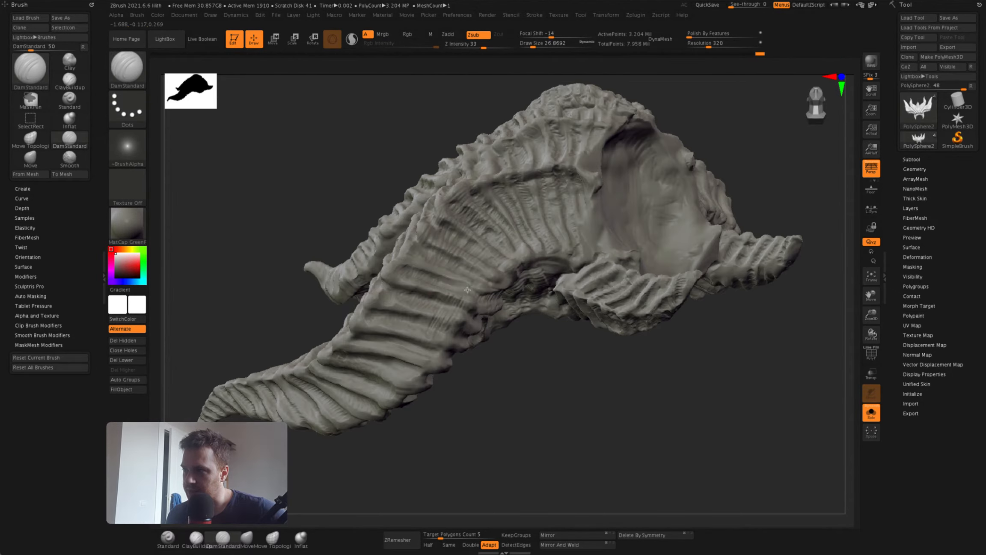
{"action": "right_click_drag", "start_coordinate": [427, 281], "coordinate": [484, 245], "text": "alt"}
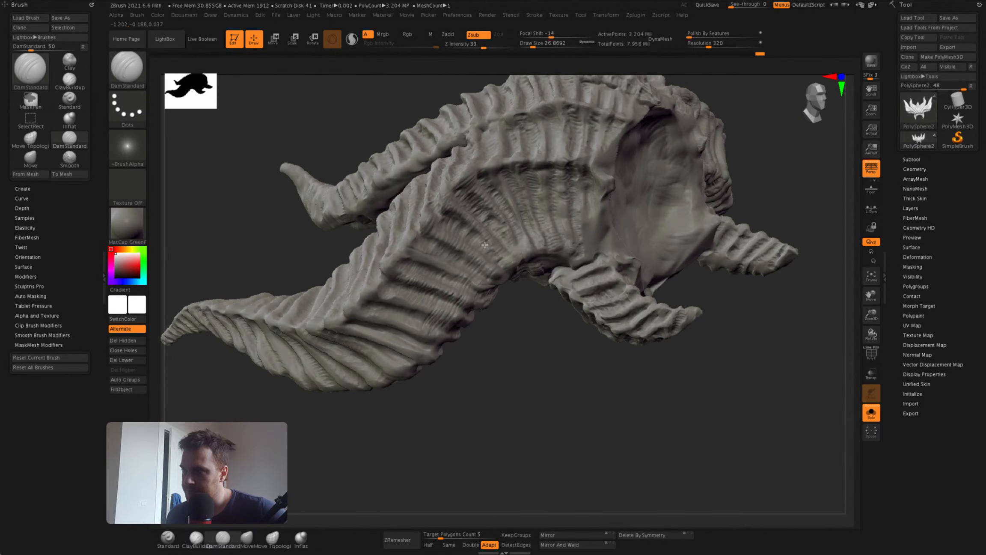
{"action": "mouse_move", "coordinate": [414, 261]}
{"action": "right_mouse_down"}
{"action": "mouse_move", "coordinate": [526, 239]}
{"action": "mouse_move", "coordinate": [505, 189]}
{"action": "mouse_move", "coordinate": [480, 240]}
{"action": "right_mouse_up"}
Refine the horn ridges by alternating ClayBuildup volume with DamStandard creases
{"action": "left_click", "coordinate": [196, 537]}
{"action": "mouse_move", "coordinate": [616, 428]}
{"action": "right_mouse_down", "text": "alt"}
{"action": "mouse_move", "coordinate": [682, 480]}
{"action": "mouse_move", "coordinate": [642, 462]}
{"action": "right_mouse_up", "text": "alt"}
{"action": "left_click", "coordinate": [222, 532]}
{"action": "right_click_drag", "start_coordinate": [480, 342], "coordinate": [514, 317]}
{"action": "mouse_move", "coordinate": [514, 316]}
{"action": "right_mouse_down", "text": "alt"}
{"action": "mouse_move", "coordinate": [549, 287]}
{"action": "mouse_move", "coordinate": [544, 310]}
{"action": "mouse_move", "coordinate": [535, 291]}
{"action": "mouse_move", "coordinate": [524, 296]}
{"action": "mouse_move", "coordinate": [561, 295]}
{"action": "mouse_move", "coordinate": [574, 232]}
{"action": "mouse_move", "coordinate": [595, 269]}
{"action": "mouse_move", "coordinate": [591, 303]}
{"action": "mouse_move", "coordinate": [562, 300]}
{"action": "mouse_move", "coordinate": [569, 266]}
{"action": "mouse_move", "coordinate": [559, 293]}
{"action": "right_mouse_up", "text": "alt"}
{"action": "mouse_move", "coordinate": [559, 293]}
{"action": "right_mouse_down"}
{"action": "mouse_move", "coordinate": [623, 261]}
{"action": "mouse_move", "coordinate": [567, 269]}
{"action": "right_mouse_up"}
{"action": "right_click_drag", "start_coordinate": [567, 270], "coordinate": [615, 241]}
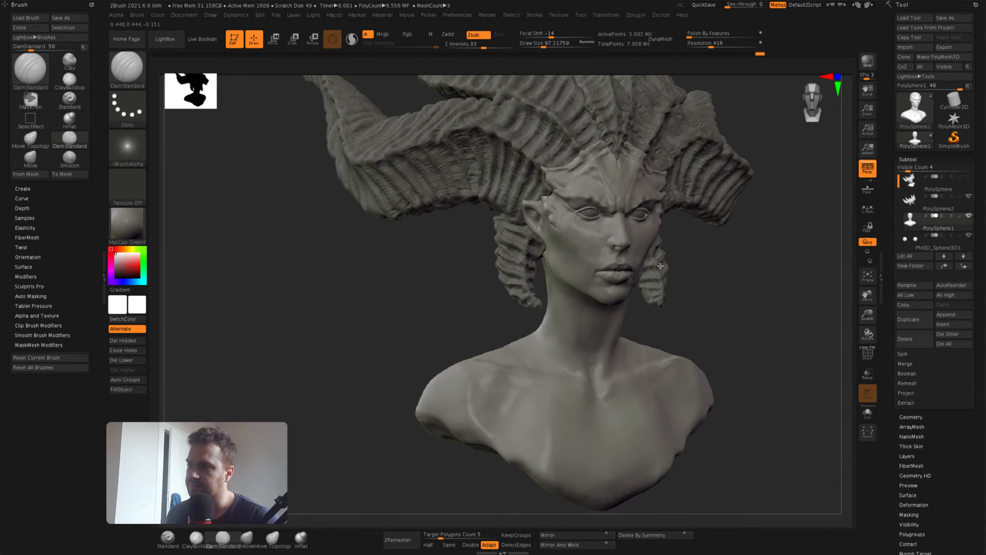
Mask a collar-shaped band around the body's neck, pointed at the front and continuing around the back
{"action": "mouse_move", "coordinate": [764, 267]}
{"action": "right_mouse_down"}
{"action": "mouse_move", "coordinate": [723, 274]}
{"action": "mouse_move", "coordinate": [740, 261]}
{"action": "mouse_move", "coordinate": [723, 266]}
{"action": "right_mouse_up"}
{"action": "left_click_drag", "start_coordinate": [577, 345], "coordinate": [557, 350], "text": "super"}
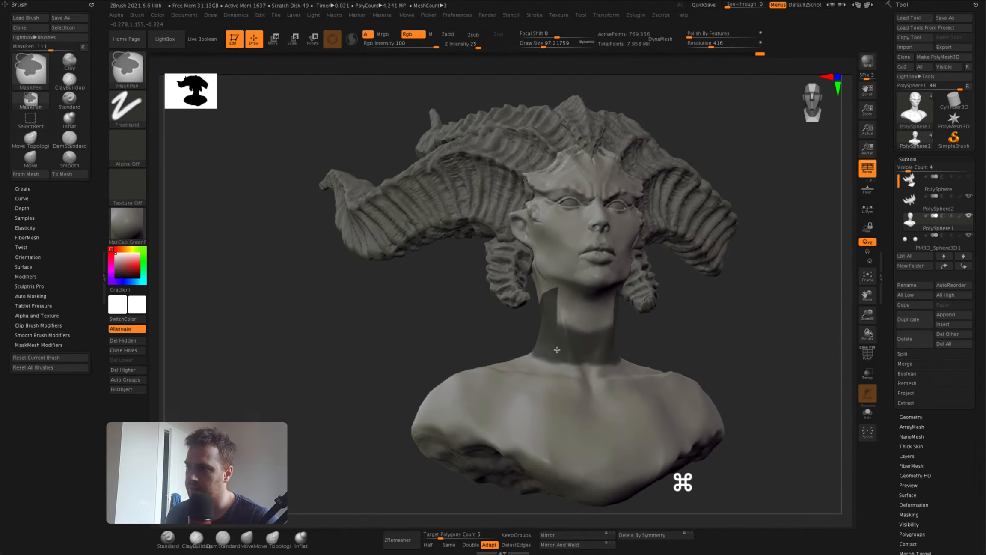
{"action": "right_click_drag", "start_coordinate": [585, 324], "coordinate": [598, 306]}
{"action": "right_click_drag", "start_coordinate": [572, 276], "coordinate": [557, 309]}
{"action": "left_click_drag", "start_coordinate": [557, 385], "coordinate": [568, 328], "text": "super"}
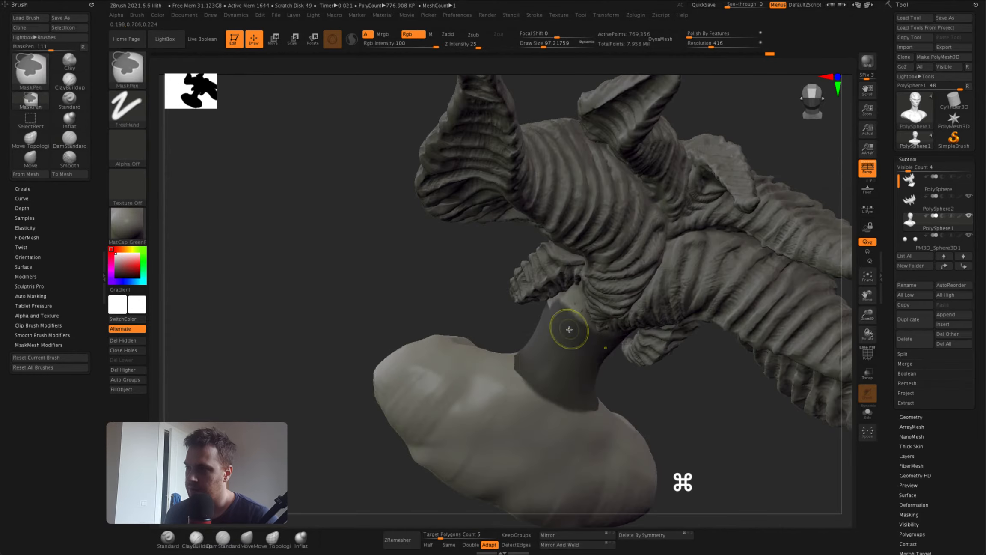
{"action": "mouse_move", "coordinate": [568, 328]}
{"action": "right_mouse_down"}
{"action": "mouse_move", "coordinate": [528, 324]}
{"action": "mouse_move", "coordinate": [564, 354]}
{"action": "mouse_move", "coordinate": [696, 342]}
{"action": "right_mouse_up"}
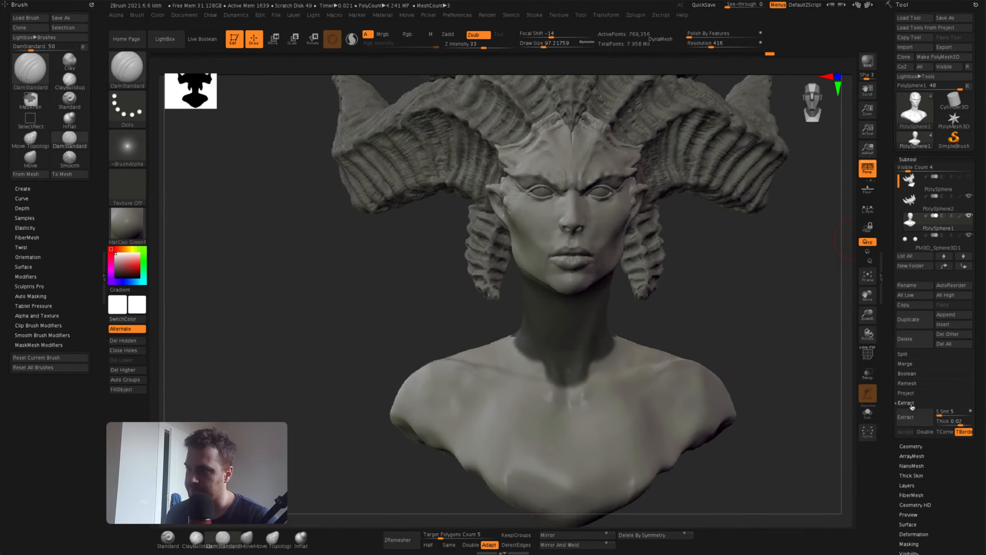
Extract the masked neck area as a double-sided shell 0.00684 thick, accept it and polish it by features
{"action": "left_click", "coordinate": [920, 417]}
{"action": "left_click", "coordinate": [924, 418]}
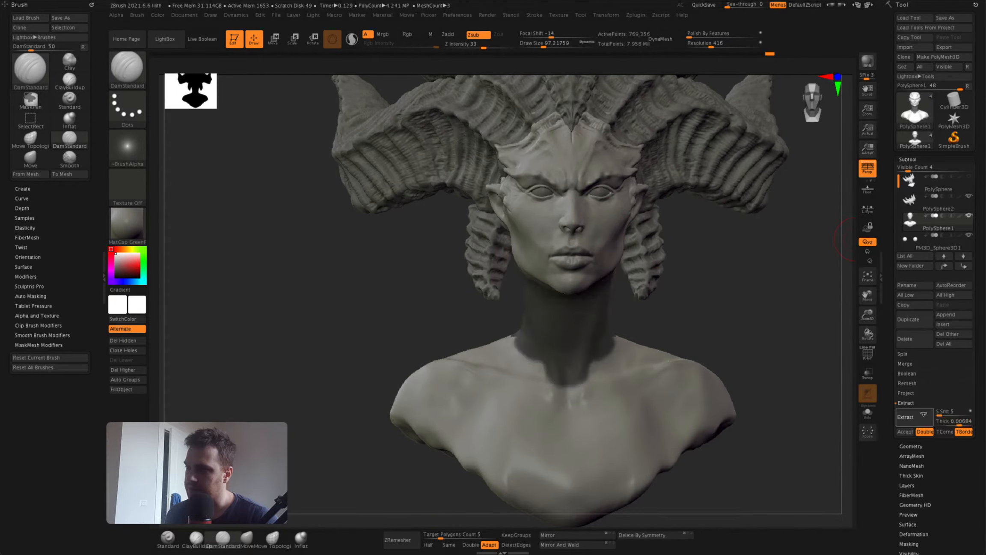
{"action": "left_click", "coordinate": [906, 431]}
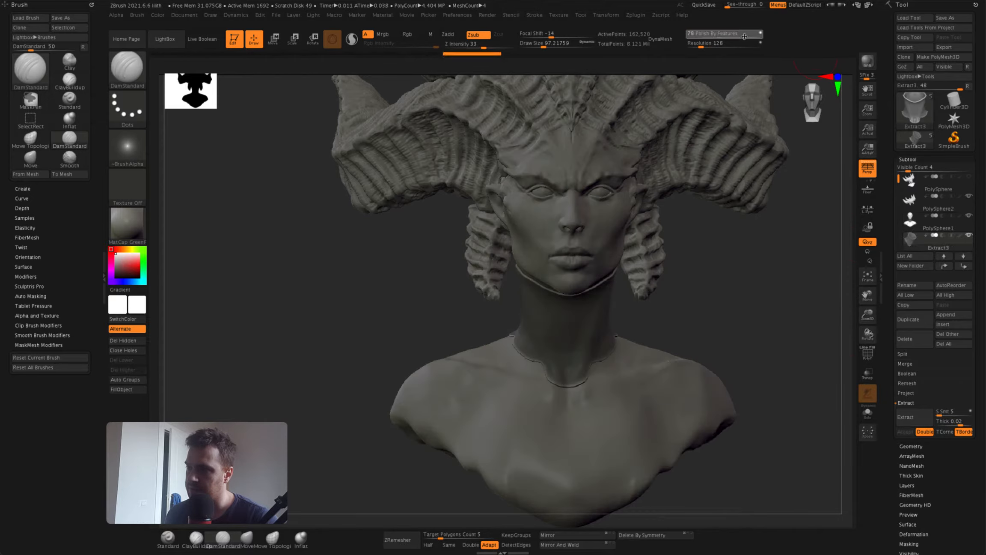
{"action": "left_click_drag", "start_coordinate": [419, 321], "coordinate": [577, 325]}
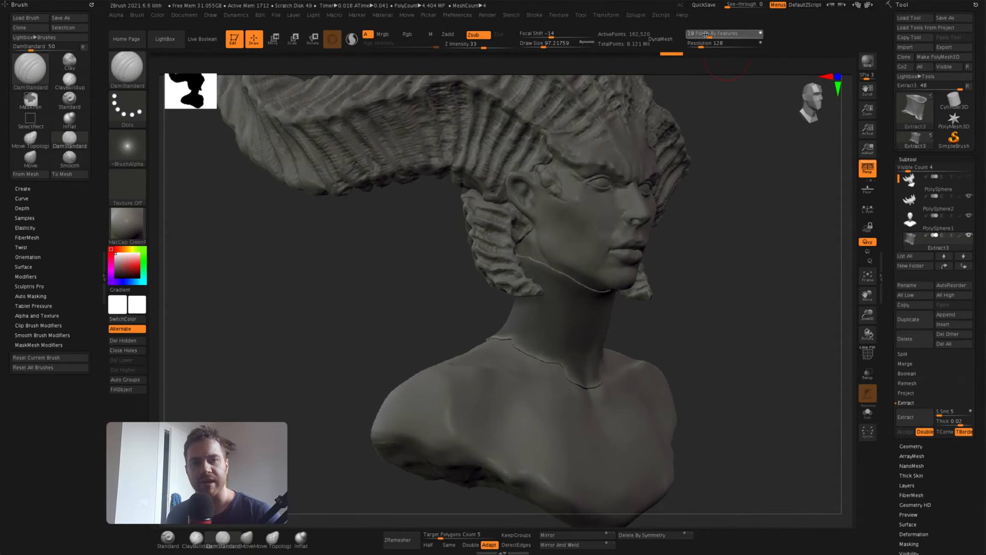
Isolate the extracted collar and ZRemesh it with Half and DetectEdges enabled
{"action": "key", "text": "shift+f"}
{"action": "left_click_drag", "start_coordinate": [744, 248], "coordinate": [700, 304]}
{"action": "left_click", "coordinate": [867, 413]}
{"action": "key", "text": "shift+f"}
{"action": "left_click", "coordinate": [429, 545]}
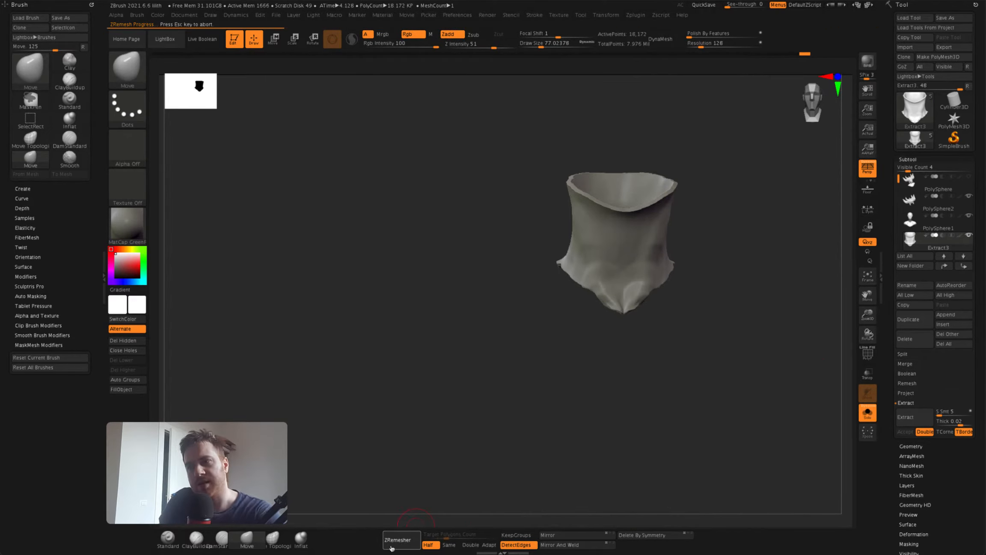
{"action": "key", "text": "shift+f"}
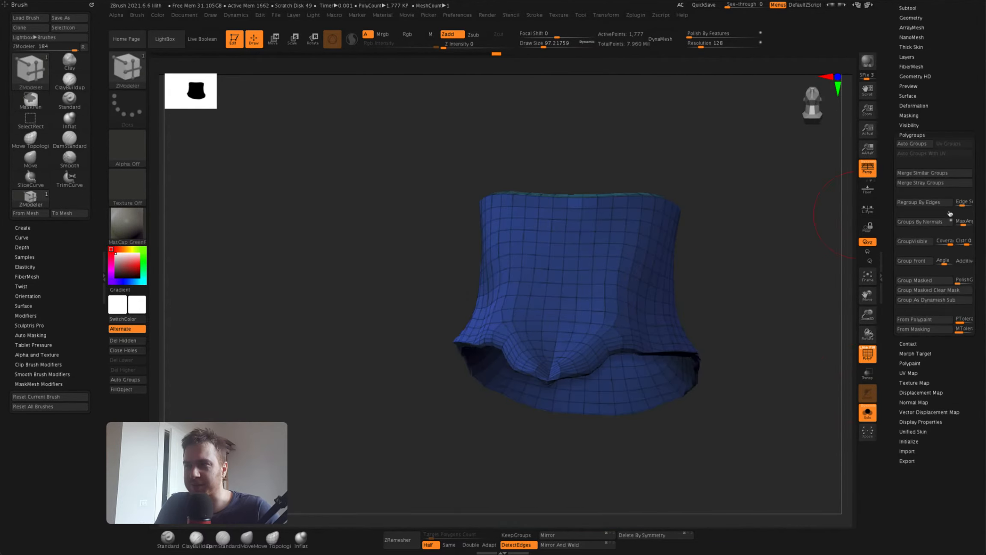
Assign the collar's polygroups by normals, and undo the edge loop inserted with ZModeler
{"action": "left_click", "coordinate": [924, 221]}
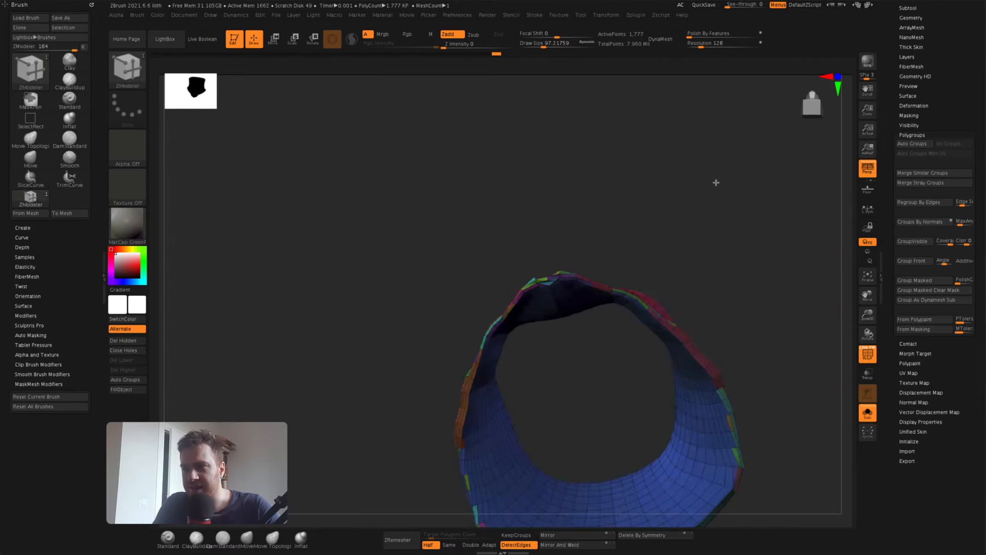
{"action": "left_click_drag", "start_coordinate": [715, 182], "coordinate": [715, 308]}
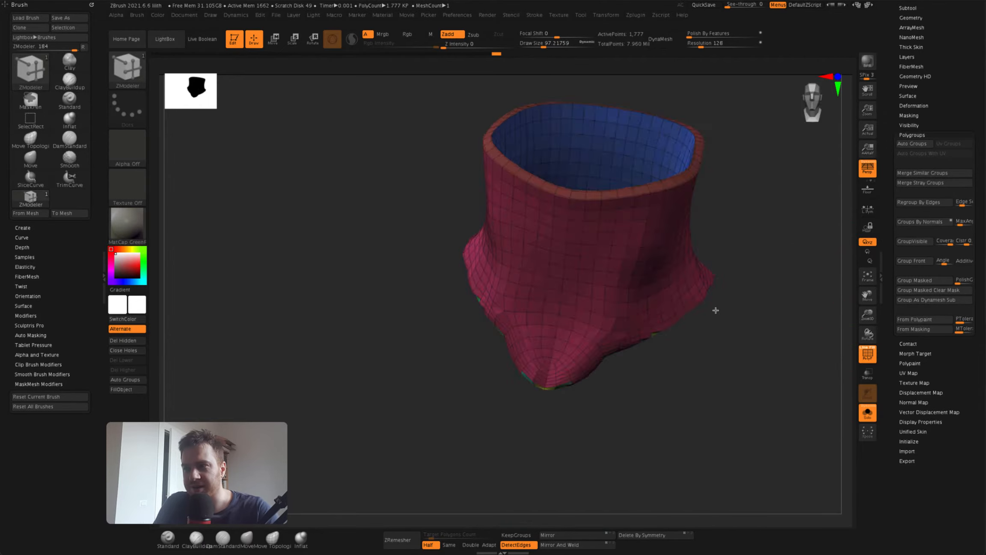
{"action": "left_click", "coordinate": [538, 225]}
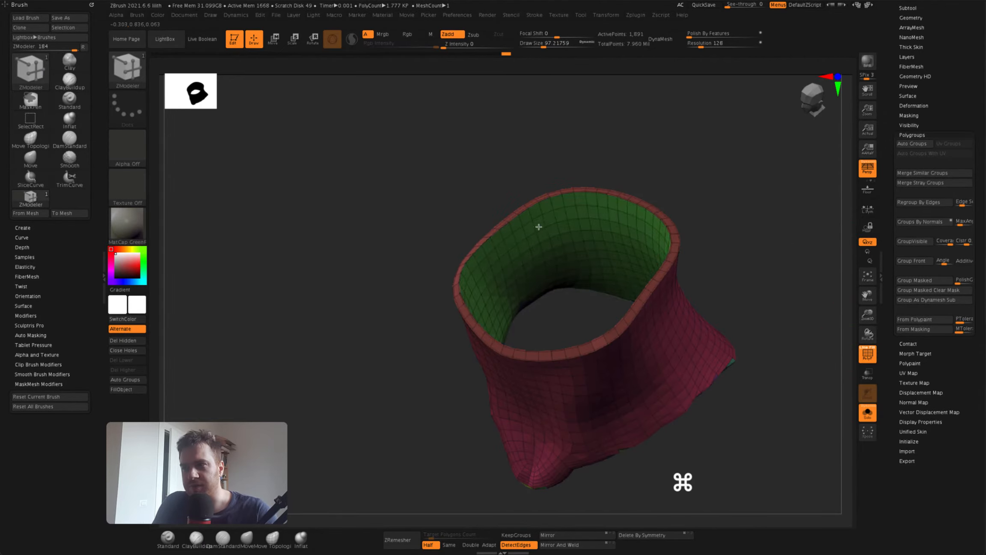
{"action": "key", "text": "super+z"}
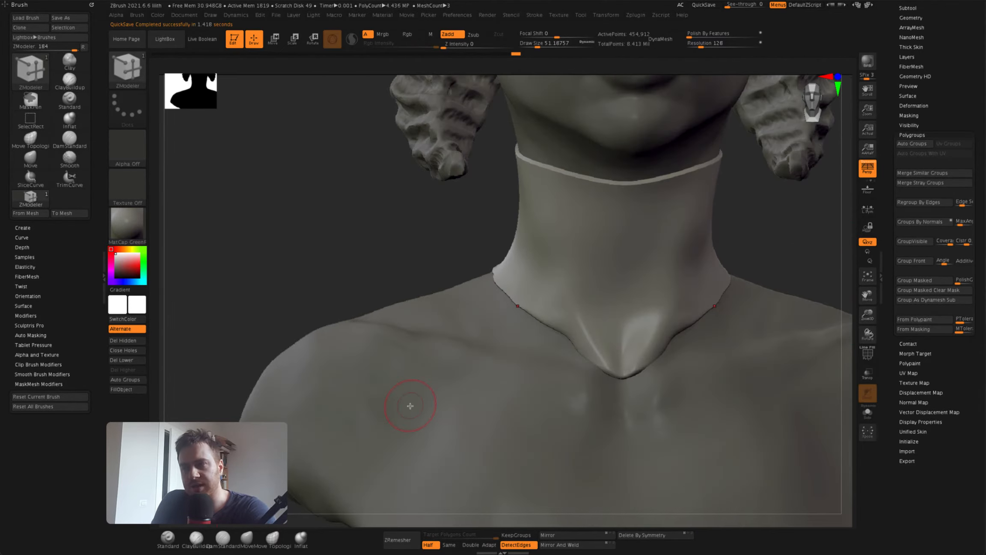
Pull the front centre of the collar's lower edge into a downward point with the Move brush at a draw size of about 51
{"action": "left_click_drag", "start_coordinate": [565, 326], "coordinate": [557, 293]}
{"action": "right_click_drag", "start_coordinate": [557, 293], "coordinate": [590, 323]}
{"action": "left_click_drag", "start_coordinate": [612, 372], "coordinate": [623, 381]}
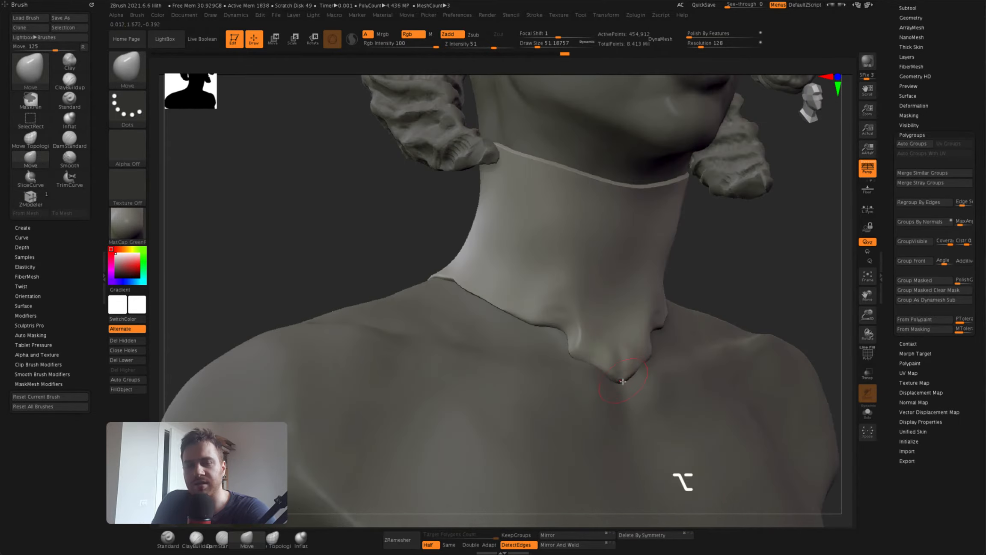
{"action": "right_click_drag", "start_coordinate": [623, 381], "coordinate": [599, 369]}
{"action": "left_click_drag", "start_coordinate": [599, 368], "coordinate": [611, 378]}
{"action": "mouse_move", "coordinate": [611, 378]}
{"action": "right_mouse_down"}
{"action": "mouse_move", "coordinate": [577, 297]}
{"action": "mouse_move", "coordinate": [599, 300]}
{"action": "right_mouse_up"}
Pull smaller spikes beside the collar's front point with the Move brush at a draw size of about 35 and smooth the surface
{"action": "key", "text": "space"}
{"action": "left_click_drag", "start_coordinate": [599, 299], "coordinate": [605, 304]}
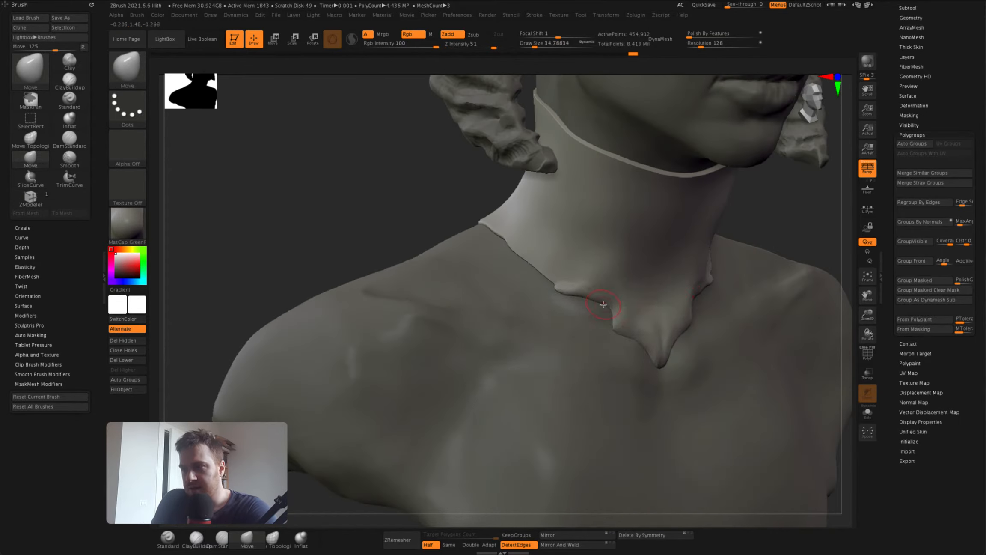
{"action": "mouse_move", "coordinate": [605, 304]}
{"action": "right_mouse_down"}
{"action": "mouse_move", "coordinate": [609, 287]}
{"action": "mouse_move", "coordinate": [611, 319]}
{"action": "right_mouse_up"}
{"action": "key", "text": "space"}
{"action": "left_click_drag", "start_coordinate": [668, 280], "coordinate": [672, 281]}
{"action": "right_click_drag", "start_coordinate": [672, 280], "coordinate": [651, 251]}
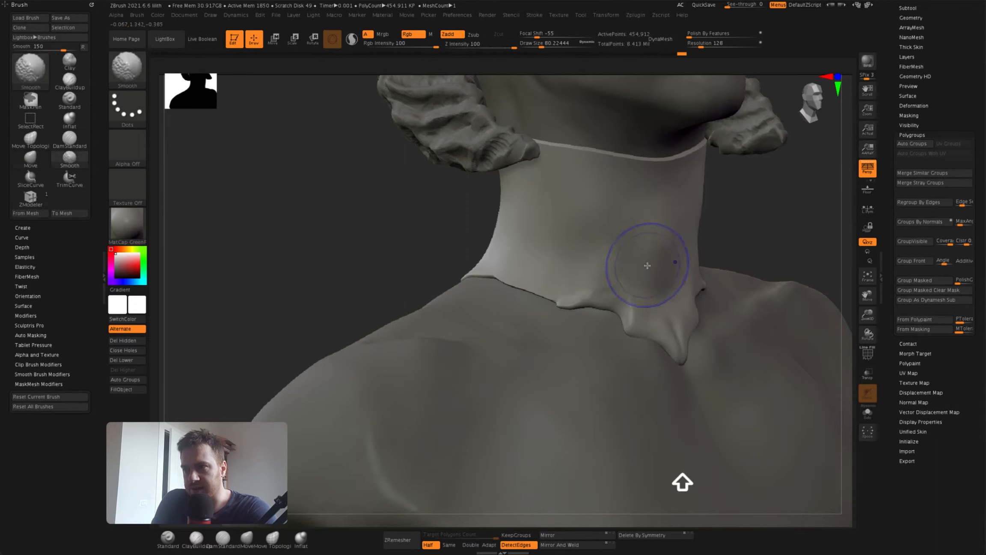
Extend the spikes along the sides of the collar's lower edge with the Move brush, adjusting its draw size
{"action": "mouse_move", "coordinate": [658, 304]}
{"action": "right_mouse_down"}
{"action": "mouse_move", "coordinate": [562, 229]}
{"action": "mouse_move", "coordinate": [607, 278]}
{"action": "right_mouse_up"}
{"action": "key", "text": "space"}
{"action": "left_click_drag", "start_coordinate": [640, 336], "coordinate": [645, 346]}
{"action": "mouse_move", "coordinate": [644, 347]}
{"action": "right_mouse_down"}
{"action": "mouse_move", "coordinate": [638, 334]}
{"action": "mouse_move", "coordinate": [570, 334]}
{"action": "mouse_move", "coordinate": [575, 300]}
{"action": "mouse_move", "coordinate": [615, 348]}
{"action": "mouse_move", "coordinate": [539, 316]}
{"action": "mouse_move", "coordinate": [583, 326]}
{"action": "mouse_move", "coordinate": [616, 352]}
{"action": "mouse_move", "coordinate": [528, 342]}
{"action": "right_mouse_up"}
{"action": "key", "text": "space"}
{"action": "left_click_drag", "start_coordinate": [557, 315], "coordinate": [563, 314]}
Pull spikes along the collar's rear lower edge with the Move brush at a draw size of about 46
{"action": "left_click", "coordinate": [531, 267], "text": "alt"}
{"action": "mouse_move", "coordinate": [519, 253]}
{"action": "right_mouse_down"}
{"action": "mouse_move", "coordinate": [595, 257]}
{"action": "mouse_move", "coordinate": [520, 239]}
{"action": "mouse_move", "coordinate": [642, 274]}
{"action": "right_mouse_up"}
{"action": "left_click", "coordinate": [566, 323], "text": "alt"}
{"action": "right_click_drag", "start_coordinate": [728, 343], "coordinate": [832, 353]}
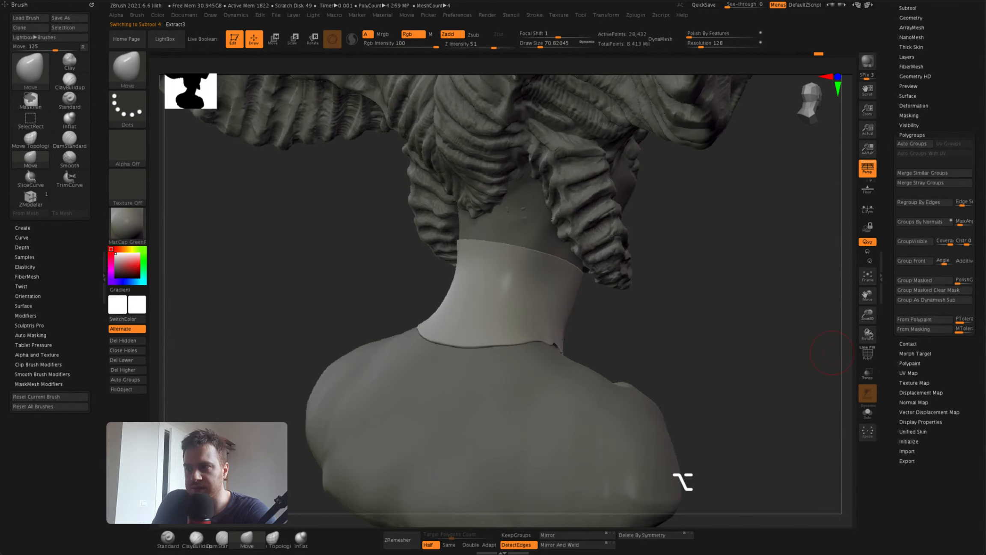
{"action": "mouse_move", "coordinate": [702, 327]}
{"action": "right_mouse_down"}
{"action": "mouse_move", "coordinate": [407, 286]}
{"action": "mouse_move", "coordinate": [412, 317]}
{"action": "mouse_move", "coordinate": [386, 326]}
{"action": "mouse_move", "coordinate": [390, 308]}
{"action": "right_mouse_up"}
{"action": "key", "text": "space"}
{"action": "left_click_drag", "start_coordinate": [390, 308], "coordinate": [388, 308]}
{"action": "left_click_drag", "start_coordinate": [468, 352], "coordinate": [469, 360]}
{"action": "right_click_drag", "start_coordinate": [470, 359], "coordinate": [412, 338]}
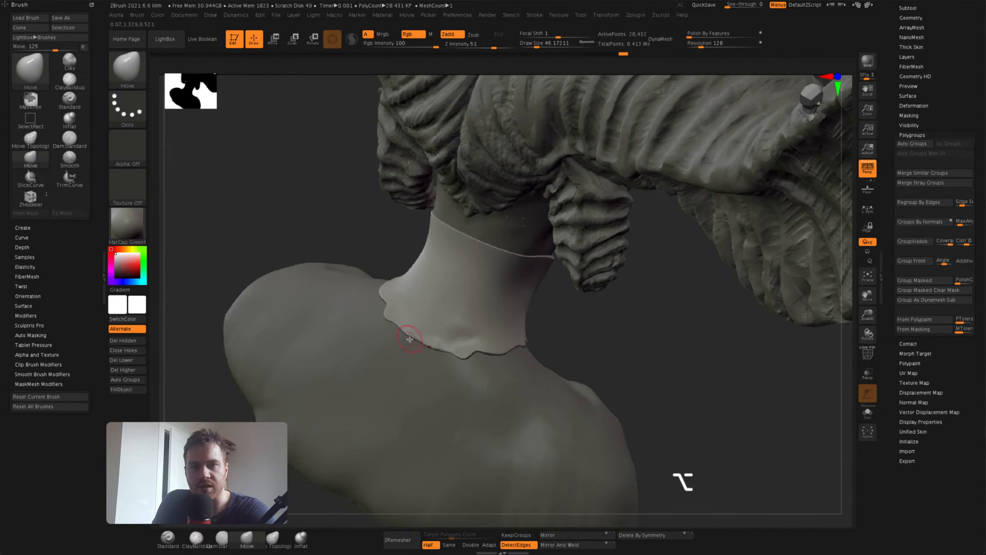
{"action": "left_click_drag", "start_coordinate": [411, 338], "coordinate": [409, 344]}
{"action": "mouse_move", "coordinate": [410, 344]}
{"action": "right_mouse_down"}
{"action": "mouse_move", "coordinate": [454, 325]}
{"action": "mouse_move", "coordinate": [492, 252]}
{"action": "right_mouse_up"}
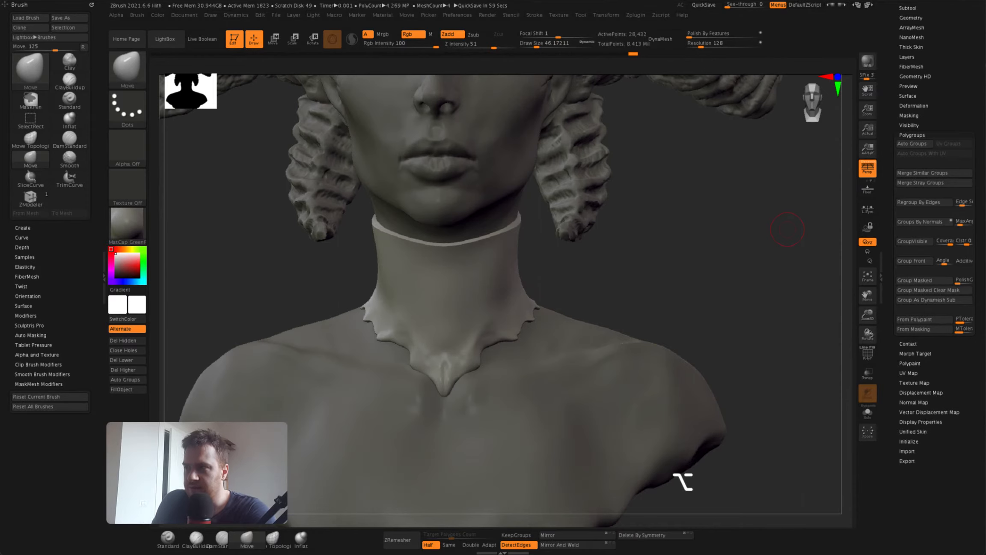
Reshape the collar's upper rim below the jaw with the Move brush and smooth it
{"action": "right_click_drag", "start_coordinate": [362, 310], "coordinate": [405, 234], "text": "super"}
{"action": "left_click_drag", "start_coordinate": [405, 233], "coordinate": [413, 229]}
{"action": "right_click_drag", "start_coordinate": [413, 229], "coordinate": [436, 239]}
{"action": "left_click_drag", "start_coordinate": [436, 240], "coordinate": [454, 238]}
{"action": "right_click_drag", "start_coordinate": [454, 238], "coordinate": [429, 240]}
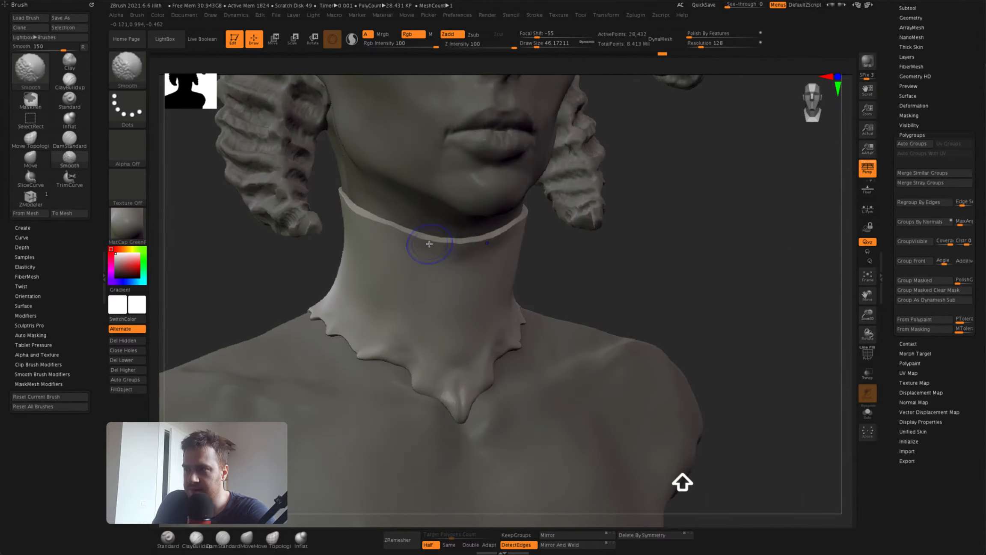
{"action": "left_click_drag", "start_coordinate": [429, 240], "coordinate": [454, 246], "text": "shift"}
{"action": "mouse_move", "coordinate": [454, 247]}
{"action": "right_mouse_down", "text": "super"}
{"action": "mouse_move", "coordinate": [380, 232]}
{"action": "mouse_move", "coordinate": [506, 274]}
{"action": "right_mouse_up", "text": "super"}
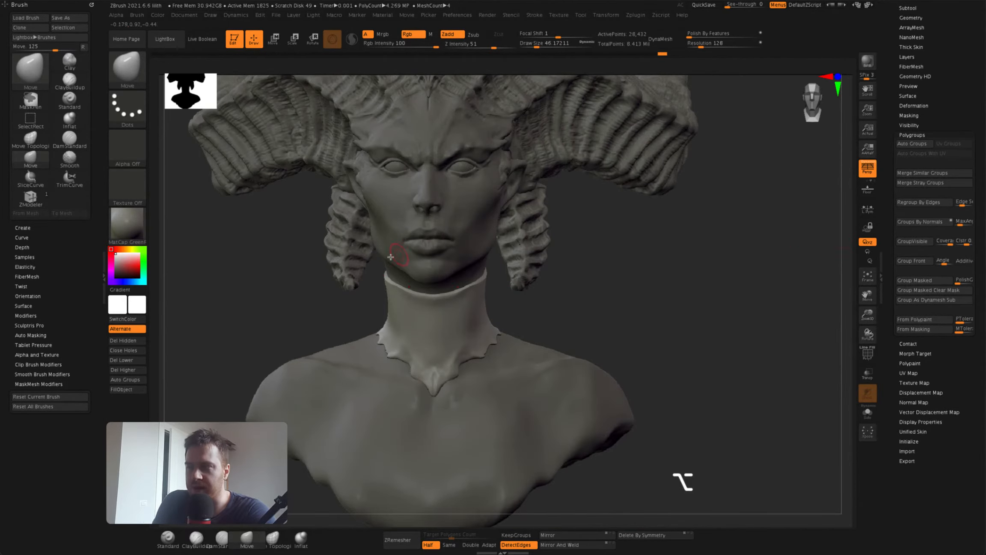
Enlarge the Move brush and pull the front of the collar's upper rim down into a V-shaped dip
{"action": "key", "text": "space"}
{"action": "left_click_drag", "start_coordinate": [428, 303], "coordinate": [438, 303]}
{"action": "left_click_drag", "start_coordinate": [435, 294], "coordinate": [434, 319]}
{"action": "mouse_move", "coordinate": [434, 319]}
{"action": "right_mouse_down"}
{"action": "mouse_move", "coordinate": [479, 296]}
{"action": "mouse_move", "coordinate": [381, 315]}
{"action": "mouse_move", "coordinate": [451, 382]}
{"action": "mouse_move", "coordinate": [637, 277]}
{"action": "mouse_move", "coordinate": [510, 286]}
{"action": "right_mouse_up"}
{"action": "left_click", "coordinate": [451, 382], "text": "alt"}
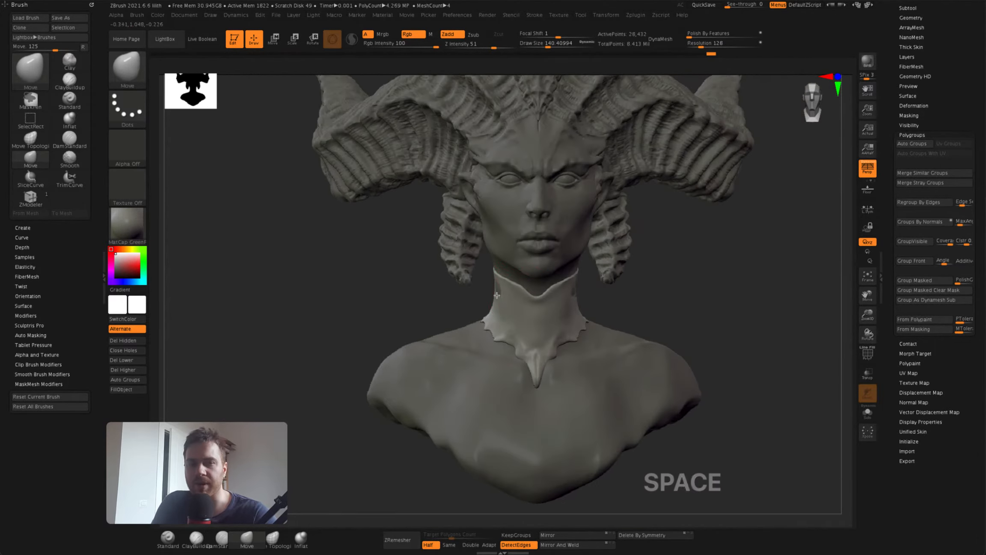
Build up curved ridges around the collar's front point with the ClayBuildup brush at a draw size of about 35 and smooth them
{"action": "left_click", "coordinate": [496, 293], "text": "alt"}
{"action": "left_click", "coordinate": [501, 300], "text": "alt"}
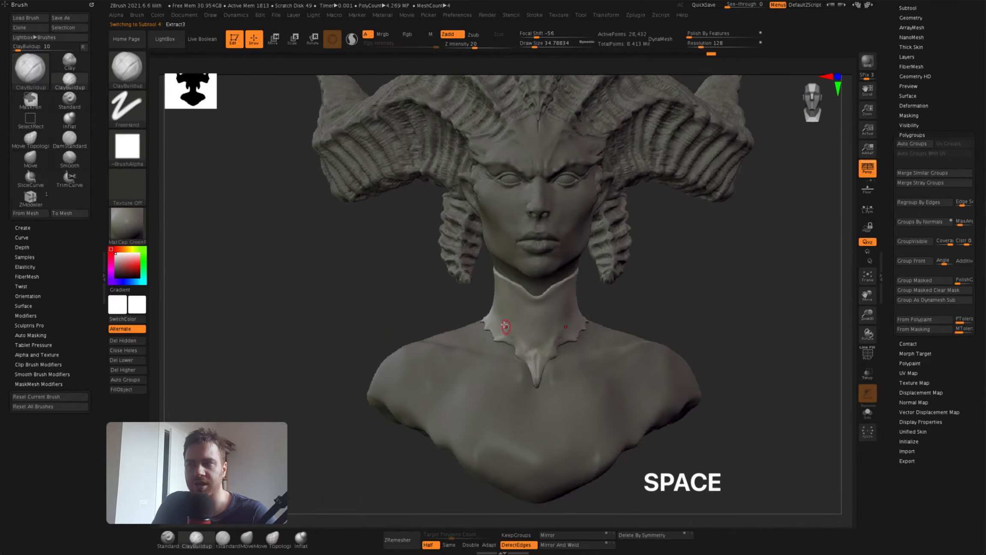
{"action": "right_click_drag", "start_coordinate": [505, 326], "coordinate": [619, 248], "text": "alt"}
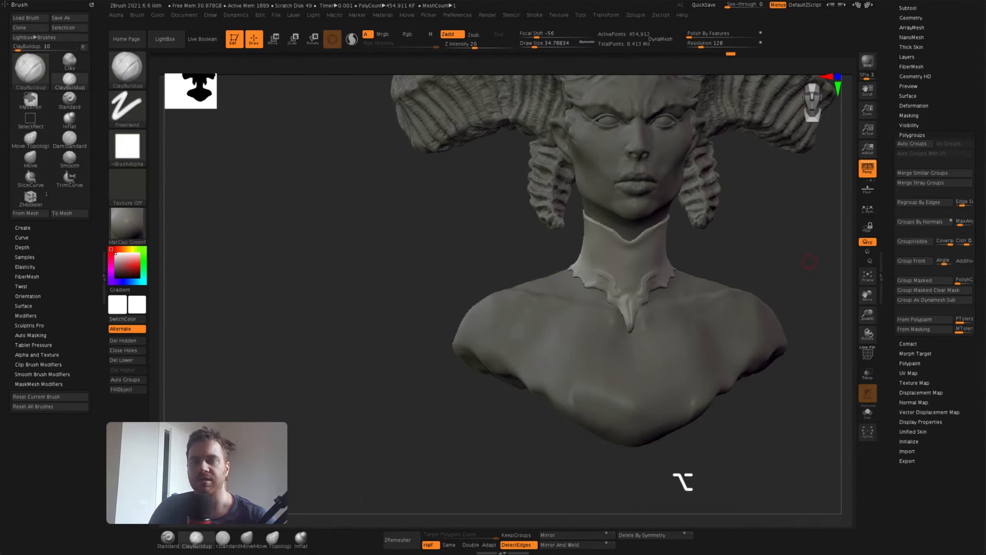
{"action": "right_click_drag", "start_coordinate": [598, 219], "coordinate": [295, 436], "text": "ctrl"}
{"action": "right_click_drag", "start_coordinate": [597, 264], "coordinate": [633, 295]}
{"action": "key", "text": "shift"}
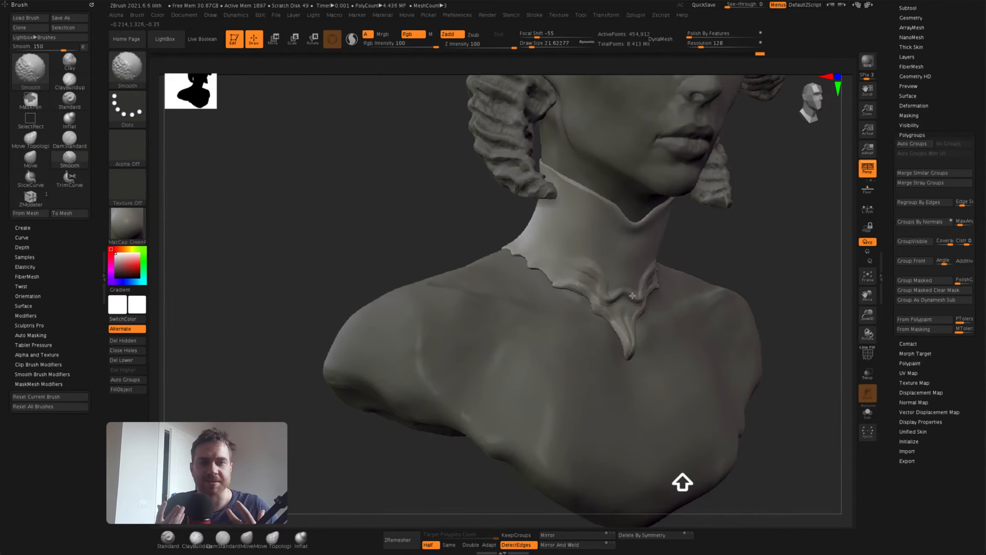
Sharpen the ornamental ridges at the collar's front with the Standard brush, reducing the draw size from about 18 to 11
{"action": "key", "text": "space"}
{"action": "mouse_move", "coordinate": [630, 359]}
{"action": "right_mouse_down"}
{"action": "mouse_move", "coordinate": [607, 307]}
{"action": "mouse_move", "coordinate": [618, 296]}
{"action": "right_mouse_up"}
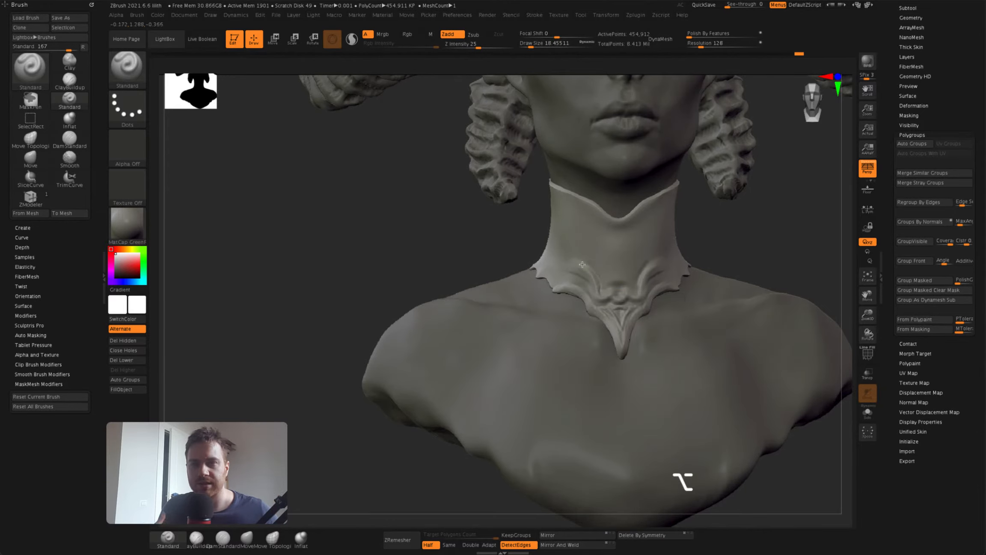
{"action": "mouse_move", "coordinate": [582, 265]}
{"action": "right_mouse_down"}
{"action": "mouse_move", "coordinate": [540, 275]}
{"action": "mouse_move", "coordinate": [492, 271]}
{"action": "right_mouse_up"}
{"action": "key", "text": "space"}
{"action": "right_click_drag", "start_coordinate": [492, 271], "coordinate": [516, 274], "text": "super"}
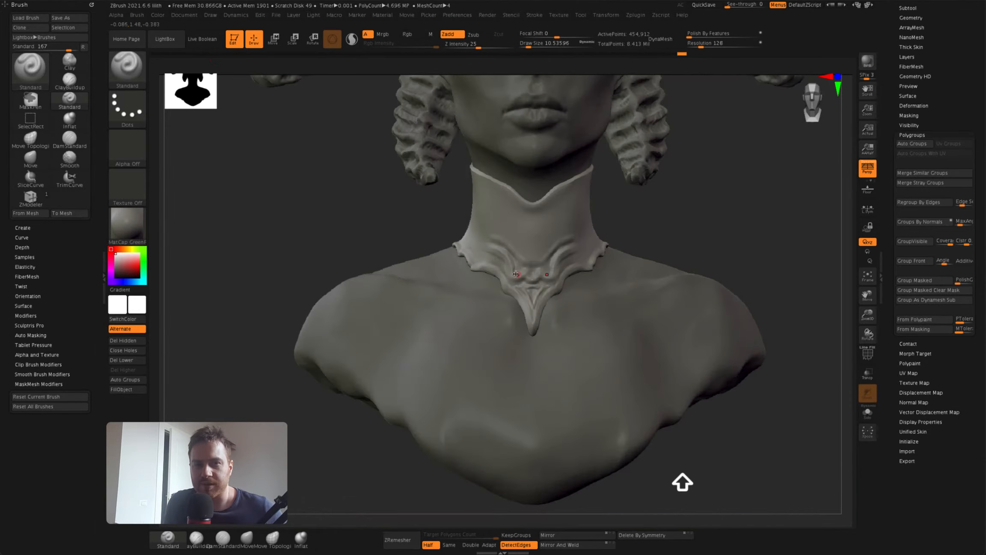
Adjust the Standard brush's stroke options and set its Z Intensity to 29 and Focal Shift to -18 for the collar details
{"action": "left_click", "coordinate": [535, 15]}
{"action": "left_click", "coordinate": [552, 187]}
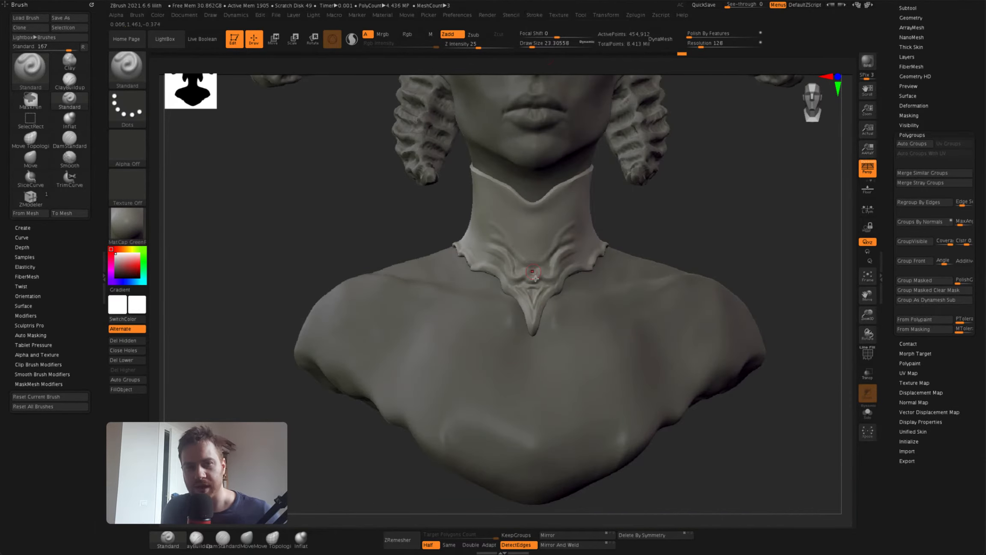
{"action": "left_click", "coordinate": [535, 16]}
{"action": "left_click_drag", "start_coordinate": [478, 45], "coordinate": [481, 45]}
{"action": "key", "text": "space"}
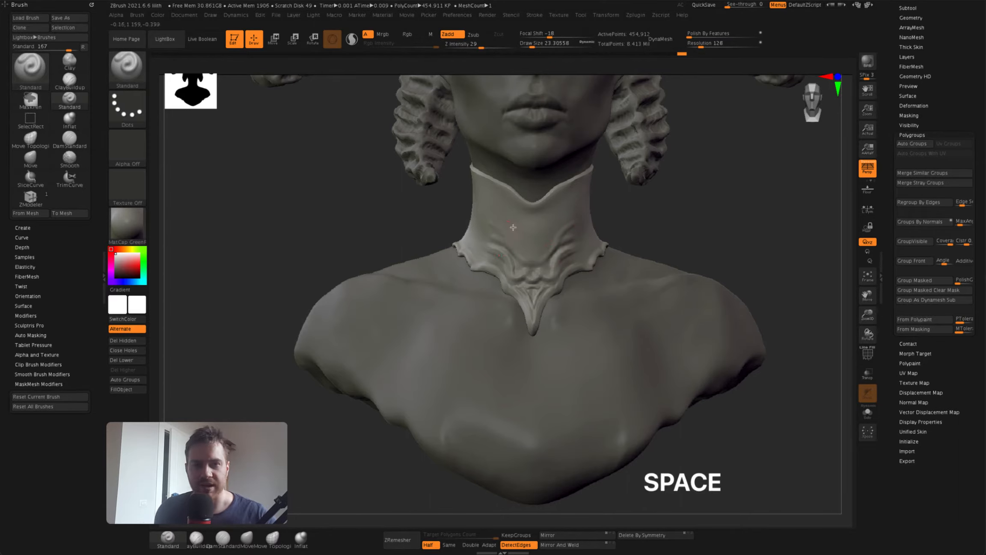
Set up a fine, slightly negative surface noise for the collar in NoiseMaker and apply it to the mesh
{"action": "right_click_drag", "start_coordinate": [552, 255], "coordinate": [591, 240]}
{"action": "mouse_move", "coordinate": [591, 239]}
{"action": "right_mouse_down", "text": "super"}
{"action": "mouse_move", "coordinate": [602, 213]}
{"action": "mouse_move", "coordinate": [622, 223]}
{"action": "mouse_move", "coordinate": [557, 200]}
{"action": "mouse_move", "coordinate": [576, 221]}
{"action": "mouse_move", "coordinate": [580, 206]}
{"action": "mouse_move", "coordinate": [584, 232]}
{"action": "right_mouse_up", "text": "super"}
{"action": "left_click", "coordinate": [581, 213], "text": "alt"}
{"action": "left_click", "coordinate": [599, 266], "text": "alt"}
{"action": "scroll", "coordinate": [939, 157], "scroll_direction": "up", "scroll_amount": 3}
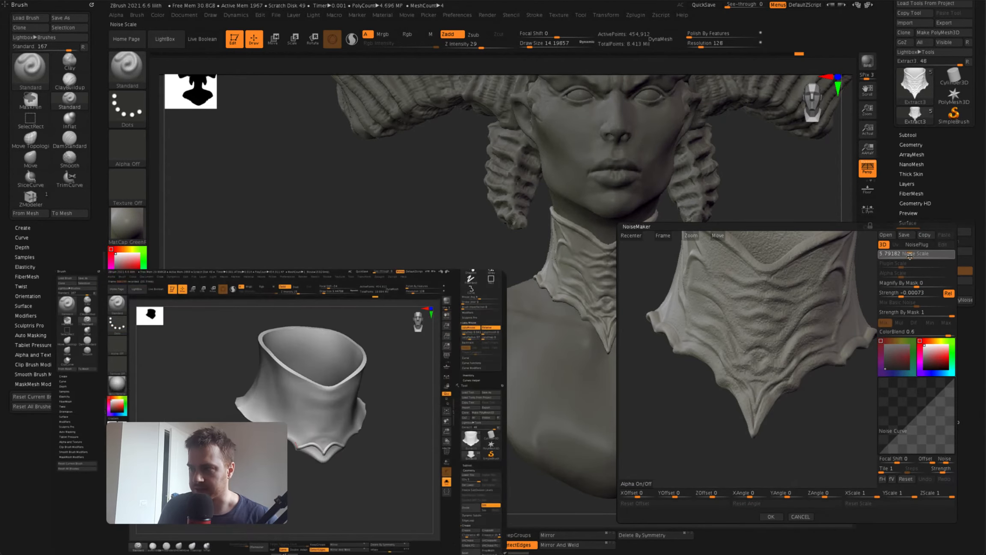
{"action": "left_click_drag", "start_coordinate": [910, 256], "coordinate": [916, 255]}
{"action": "left_click_drag", "start_coordinate": [754, 342], "coordinate": [817, 290]}
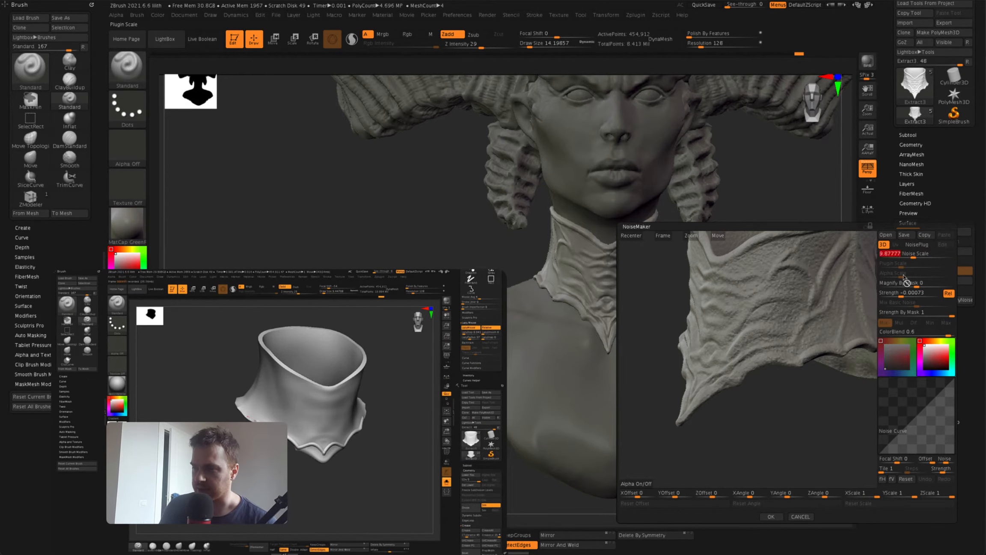
{"action": "left_click_drag", "start_coordinate": [907, 283], "coordinate": [922, 295]}
{"action": "left_click_drag", "start_coordinate": [766, 295], "coordinate": [784, 283]}
{"action": "left_click", "coordinate": [771, 517]}
{"action": "right_click_drag", "start_coordinate": [642, 343], "coordinate": [599, 308], "text": "alt"}
{"action": "left_click", "coordinate": [917, 282]}
Smooth patches of the noise texture across the collar's front and sides with the Smooth brush
{"action": "left_click_drag", "start_coordinate": [668, 300], "coordinate": [656, 189], "text": "shift"}
{"action": "key", "text": "space"}
{"action": "left_click_drag", "start_coordinate": [581, 237], "coordinate": [593, 240], "text": "shift"}
{"action": "mouse_move", "coordinate": [593, 240]}
{"action": "right_mouse_down"}
{"action": "mouse_move", "coordinate": [540, 235]}
{"action": "mouse_move", "coordinate": [634, 188]}
{"action": "mouse_move", "coordinate": [659, 193]}
{"action": "right_mouse_up"}
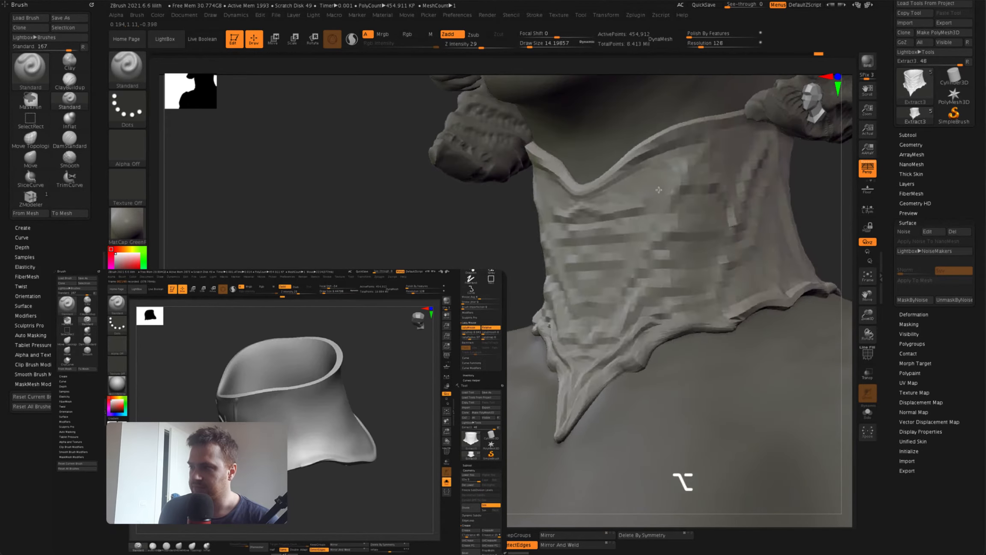
{"action": "left_click_drag", "start_coordinate": [659, 192], "coordinate": [712, 121], "text": "shift"}
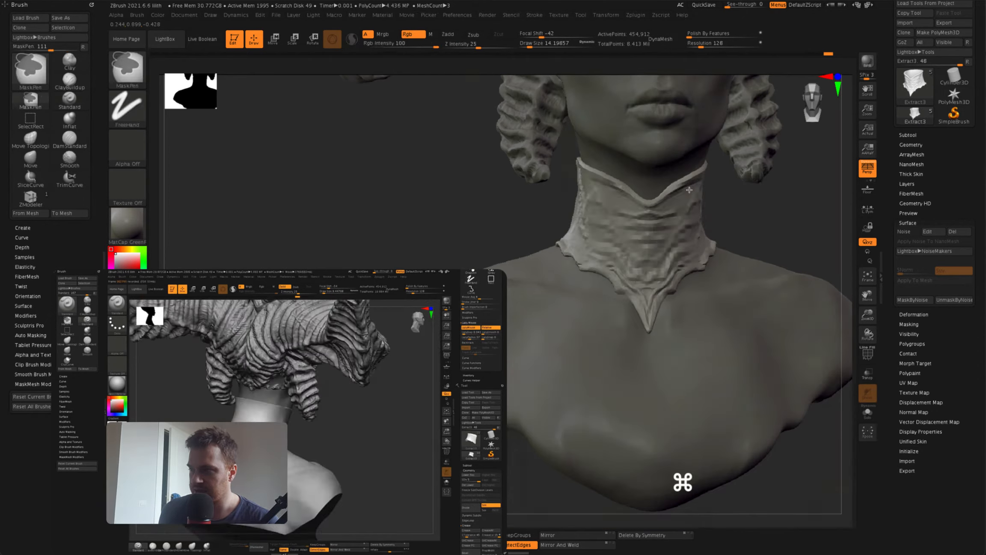
{"action": "key", "text": "space"}
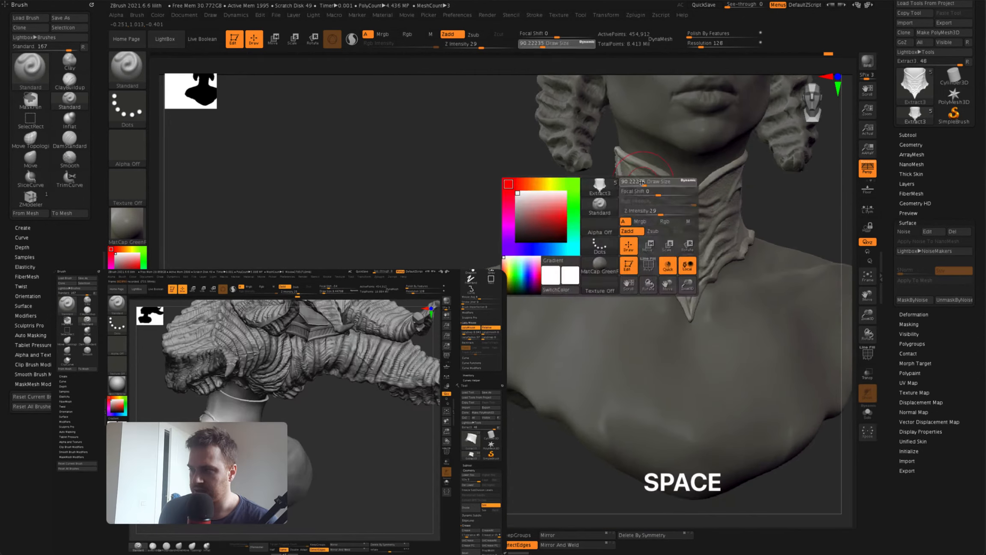
{"action": "left_click_drag", "start_coordinate": [654, 185], "coordinate": [652, 186]}
{"action": "right_click_drag", "start_coordinate": [685, 193], "coordinate": [672, 194]}
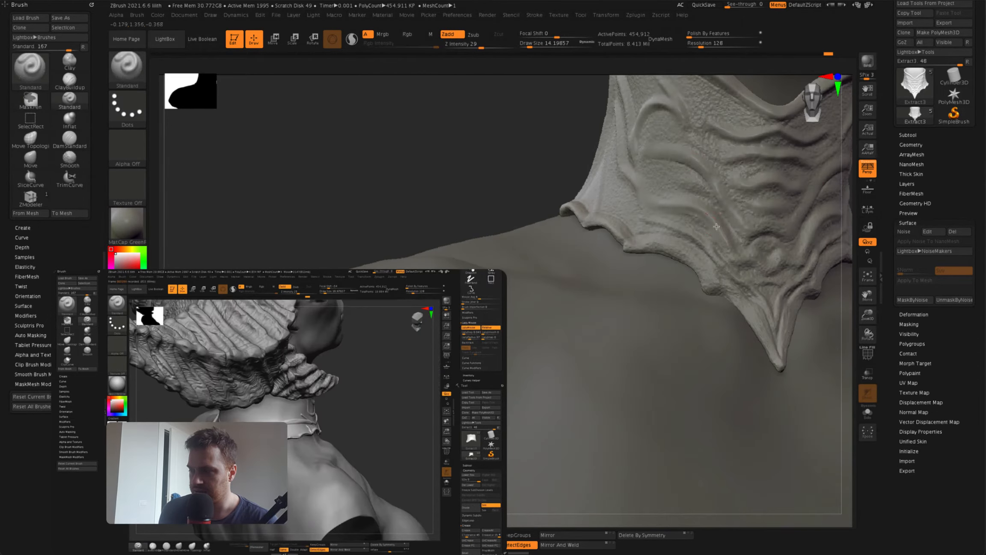
{"action": "right_click_drag", "start_coordinate": [746, 196], "coordinate": [724, 194]}
{"action": "right_click_drag", "start_coordinate": [723, 195], "coordinate": [719, 187], "text": "super"}
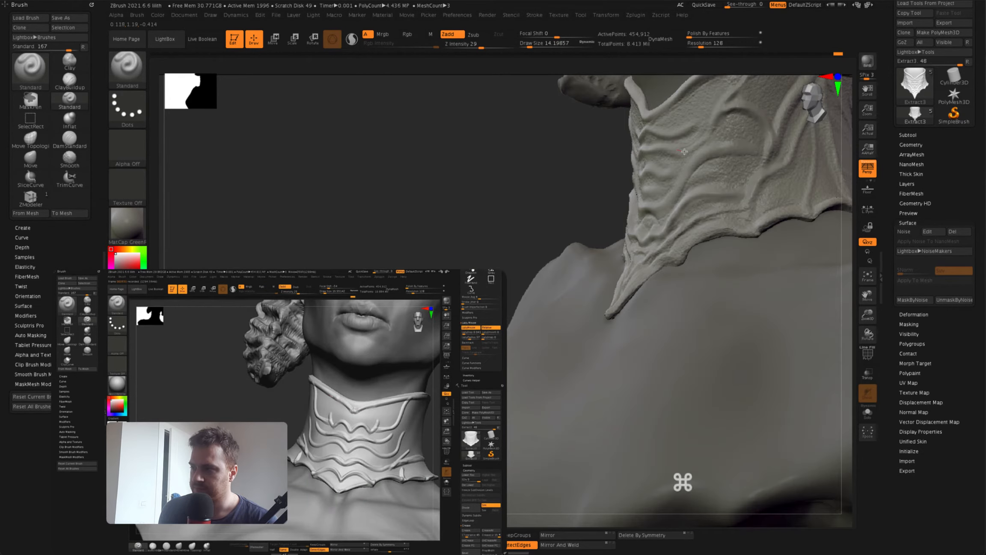
{"action": "right_click_drag", "start_coordinate": [684, 151], "coordinate": [749, 143]}
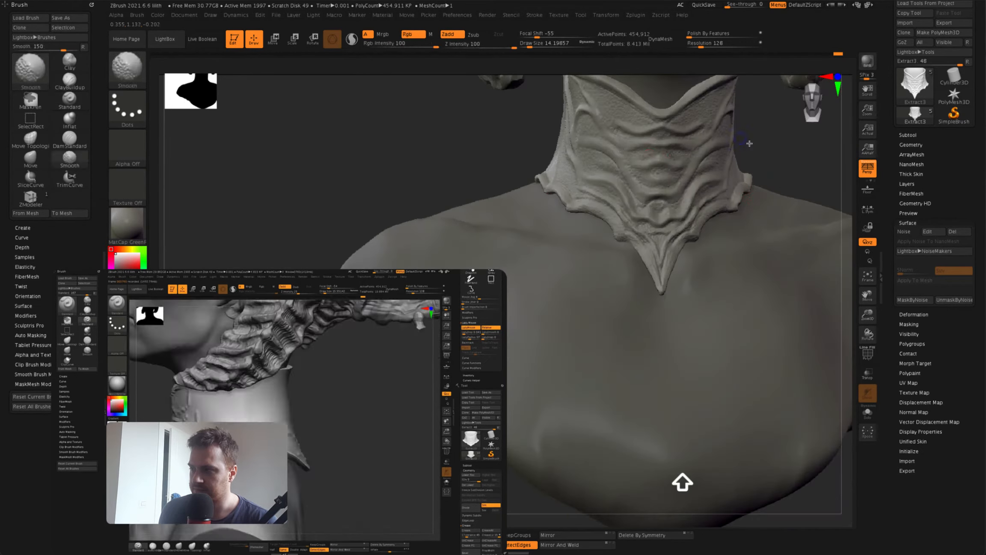
Set the draw size to about 22 and load the SmoothPeaks brush from the library's Smooth folder
{"action": "mouse_move", "coordinate": [513, 145]}
{"action": "right_mouse_down"}
{"action": "mouse_move", "coordinate": [622, 187]}
{"action": "mouse_move", "coordinate": [712, 291]}
{"action": "mouse_move", "coordinate": [668, 266]}
{"action": "mouse_move", "coordinate": [531, 230]}
{"action": "right_mouse_up"}
{"action": "key", "text": "shift"}
{"action": "key", "text": "space"}
{"action": "key", "text": "space"}
{"action": "right_click_drag", "start_coordinate": [589, 222], "coordinate": [561, 222]}
{"action": "mouse_move", "coordinate": [702, 248]}
{"action": "right_mouse_down"}
{"action": "mouse_move", "coordinate": [653, 238]}
{"action": "mouse_move", "coordinate": [702, 239]}
{"action": "right_mouse_up"}
{"action": "left_click", "coordinate": [127, 69]}
{"action": "left_click", "coordinate": [165, 39]}
{"action": "left_click", "coordinate": [248, 65]}
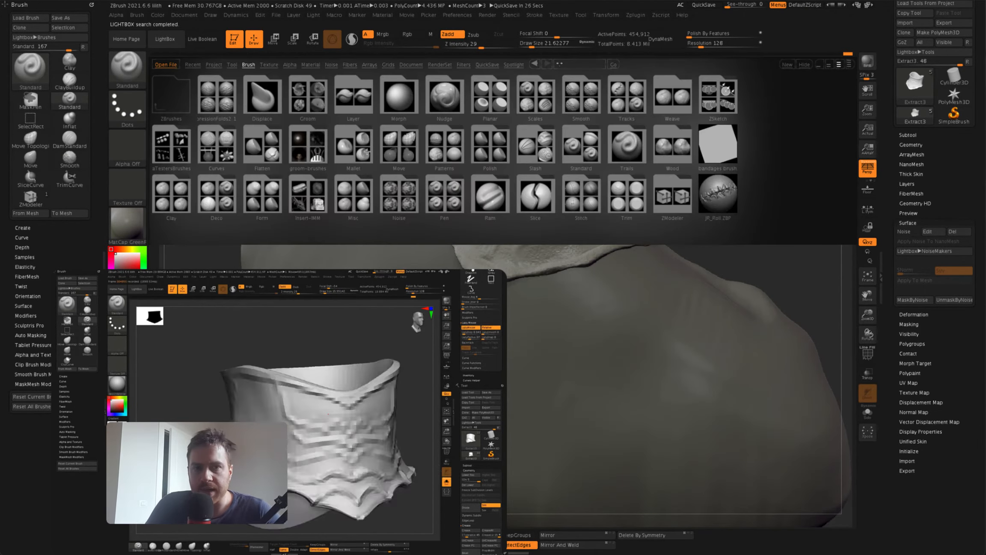
{"action": "double_click", "coordinate": [354, 160]}
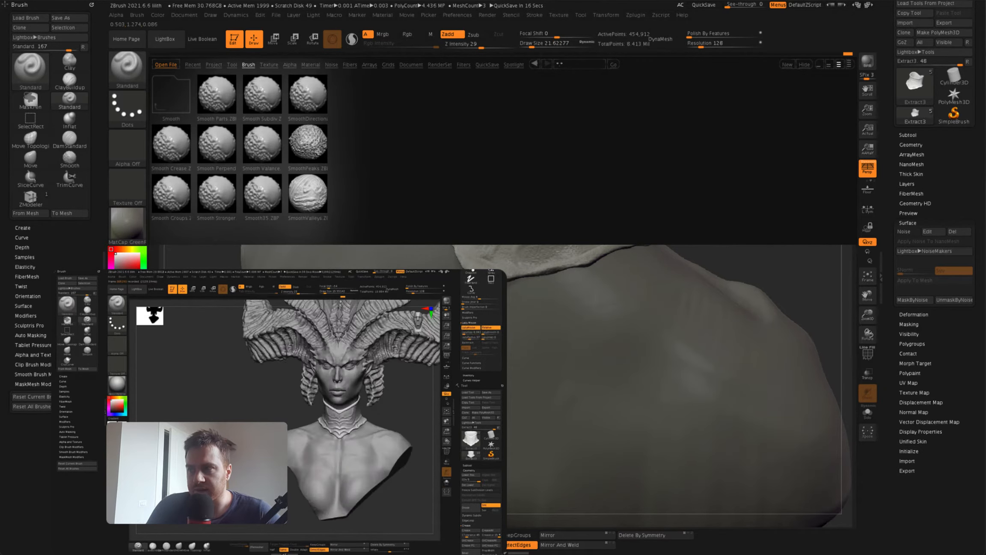
{"action": "double_click", "coordinate": [214, 145]}
Soften the noise and ridge peaks on the collar's side and back with the SmoothPeaks brush
{"action": "left_click_drag", "start_coordinate": [555, 207], "coordinate": [625, 150], "text": "shift"}
{"action": "right_click_drag", "start_coordinate": [626, 149], "coordinate": [652, 110]}
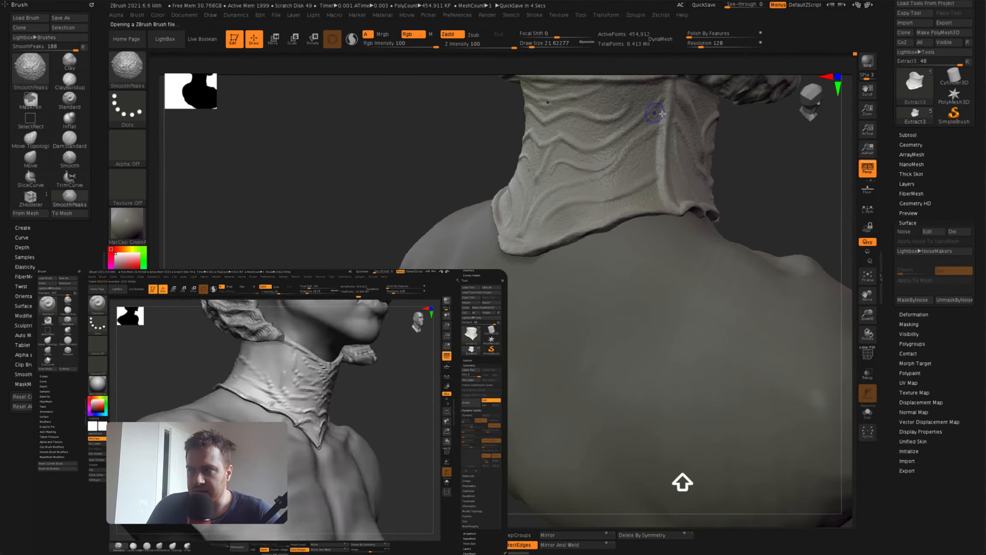
{"action": "left_click_drag", "start_coordinate": [652, 110], "coordinate": [522, 216], "text": "shift"}
{"action": "mouse_move", "coordinate": [532, 98]}
{"action": "right_mouse_down", "text": "ctrl"}
{"action": "mouse_move", "coordinate": [552, 141]}
{"action": "mouse_move", "coordinate": [634, 230]}
{"action": "mouse_move", "coordinate": [676, 172]}
{"action": "mouse_move", "coordinate": [638, 242]}
{"action": "mouse_move", "coordinate": [608, 198]}
{"action": "mouse_move", "coordinate": [557, 213]}
{"action": "mouse_move", "coordinate": [599, 201]}
{"action": "right_mouse_up", "text": "ctrl"}
Duplicate the horn subtool, isolate the copy's central front section and delete the hidden geometry
{"action": "key", "text": "shift+d"}
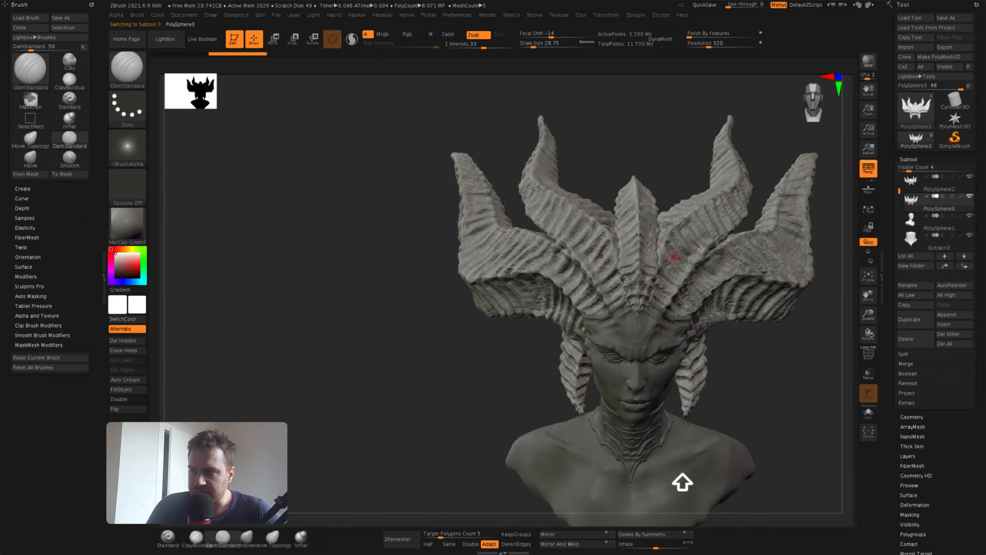
{"action": "mouse_move", "coordinate": [592, 266]}
{"action": "right_mouse_down"}
{"action": "mouse_move", "coordinate": [599, 342]}
{"action": "mouse_move", "coordinate": [595, 274]}
{"action": "right_mouse_up"}
{"action": "left_click_drag", "start_coordinate": [549, 198], "coordinate": [630, 326], "text": "shift+super"}
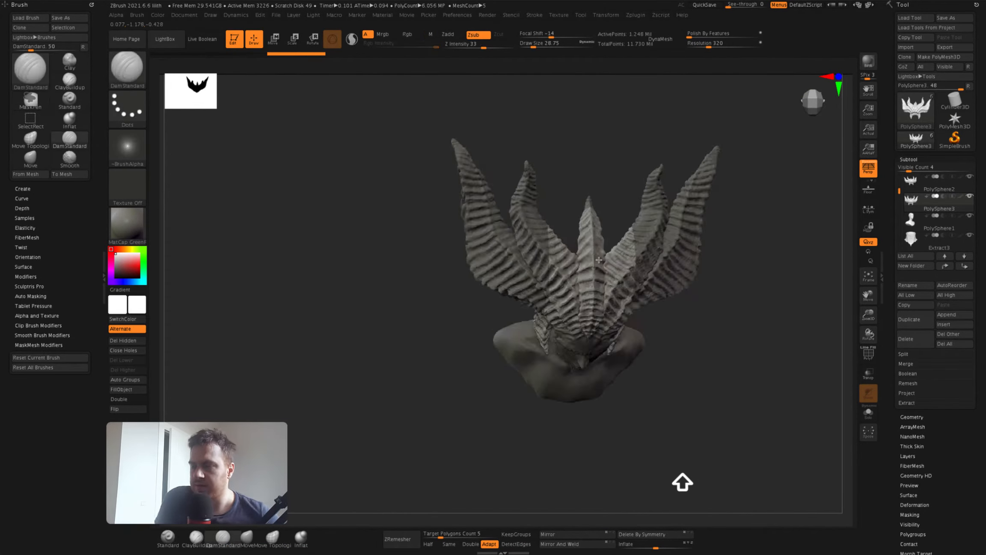
{"action": "right_click_drag", "start_coordinate": [630, 326], "coordinate": [554, 275]}
{"action": "mouse_move", "coordinate": [608, 341]}
{"action": "right_mouse_down"}
{"action": "mouse_move", "coordinate": [588, 352]}
{"action": "mouse_move", "coordinate": [638, 392]}
{"action": "right_mouse_up"}
{"action": "left_click_drag", "start_coordinate": [595, 348], "coordinate": [682, 389], "text": "shift+super"}
{"action": "right_click_drag", "start_coordinate": [613, 332], "coordinate": [566, 333]}
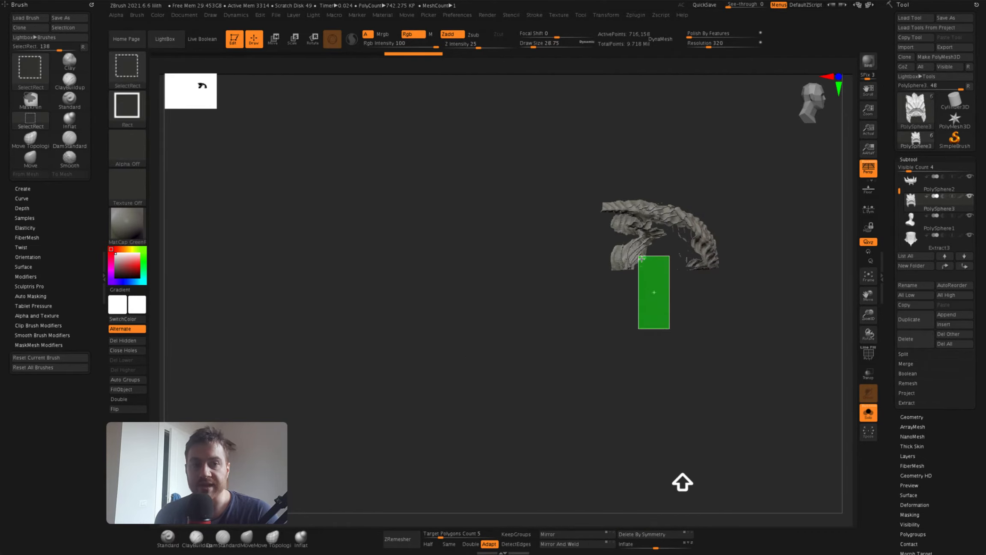
{"action": "left_click_drag", "start_coordinate": [642, 259], "coordinate": [604, 218], "text": "alt+shift+super"}
{"action": "right_click_drag", "start_coordinate": [589, 273], "coordinate": [616, 273]}
{"action": "left_click", "coordinate": [139, 341]}
{"action": "left_click", "coordinate": [868, 412]}
Switch to the SelectLasso brush, hide more of the duplicated horns beside the central horn and solo the remaining piece
{"action": "mouse_move", "coordinate": [557, 326]}
{"action": "right_mouse_down"}
{"action": "mouse_move", "coordinate": [574, 330]}
{"action": "mouse_move", "coordinate": [578, 376]}
{"action": "mouse_move", "coordinate": [565, 381]}
{"action": "right_mouse_up"}
{"action": "left_click", "coordinate": [142, 84], "text": "shift+super"}
{"action": "left_click", "coordinate": [372, 112], "text": "shift+super"}
{"action": "left_click_drag", "start_coordinate": [685, 375], "coordinate": [704, 332], "text": "shift+super"}
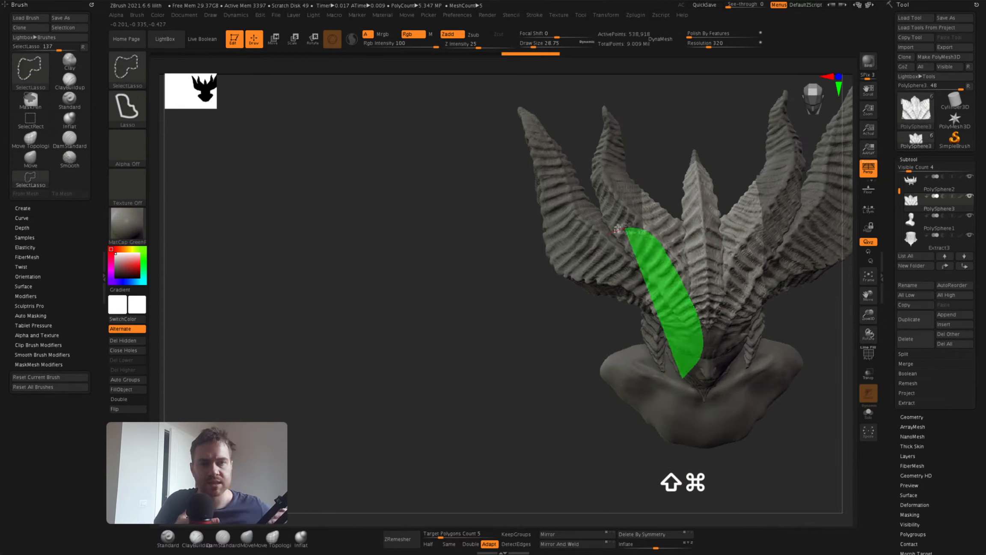
{"action": "left_click_drag", "start_coordinate": [617, 227], "coordinate": [610, 233], "text": "alt+shift+super"}
{"action": "left_click_drag", "start_coordinate": [709, 358], "coordinate": [672, 278], "text": "alt+shift+super"}
{"action": "mouse_move", "coordinate": [600, 291]}
{"action": "right_mouse_down"}
{"action": "mouse_move", "coordinate": [573, 253]}
{"action": "mouse_move", "coordinate": [617, 295]}
{"action": "mouse_move", "coordinate": [621, 239]}
{"action": "mouse_move", "coordinate": [634, 325]}
{"action": "right_mouse_up"}
{"action": "left_click", "coordinate": [868, 412]}
Hide the stray horn parts around the solo piece, turning perspective off, and delete the hidden geometry
{"action": "right_click_drag", "start_coordinate": [685, 342], "coordinate": [709, 360]}
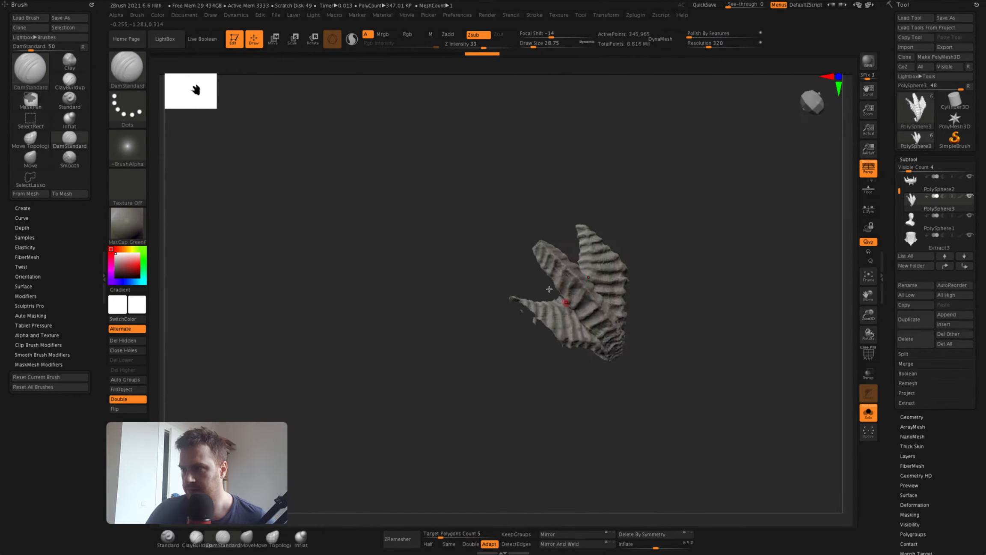
{"action": "right_click_drag", "start_coordinate": [604, 247], "coordinate": [630, 279]}
{"action": "left_click_drag", "start_coordinate": [652, 298], "coordinate": [586, 256], "text": "alt+shift+super"}
{"action": "left_click_drag", "start_coordinate": [636, 309], "coordinate": [599, 278], "text": "alt+shift+super"}
{"action": "mouse_move", "coordinate": [600, 279]}
{"action": "right_mouse_down"}
{"action": "mouse_move", "coordinate": [581, 218]}
{"action": "mouse_move", "coordinate": [582, 319]}
{"action": "mouse_move", "coordinate": [597, 301]}
{"action": "mouse_move", "coordinate": [566, 334]}
{"action": "mouse_move", "coordinate": [556, 308]}
{"action": "mouse_move", "coordinate": [575, 348]}
{"action": "mouse_move", "coordinate": [589, 256]}
{"action": "right_mouse_up"}
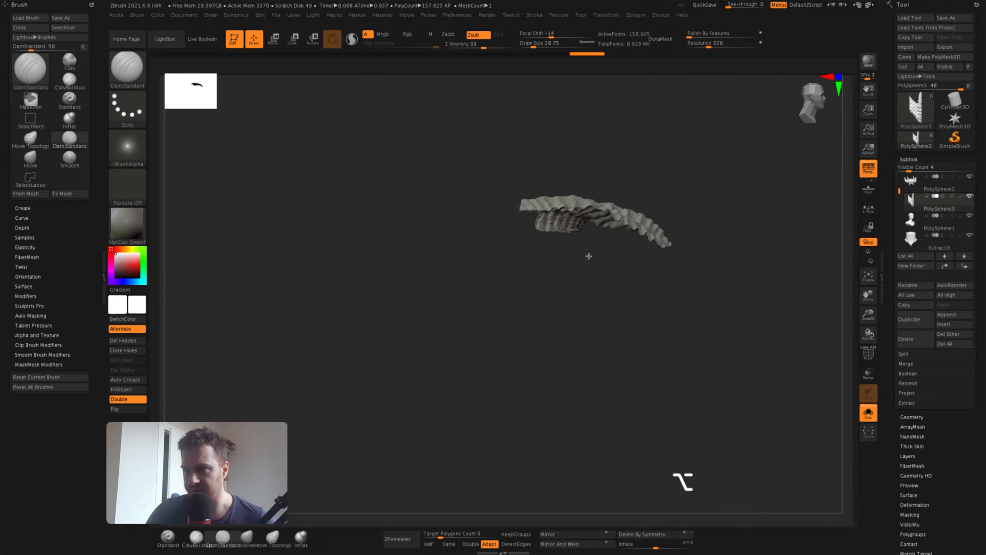
{"action": "left_click", "coordinate": [875, 178]}
{"action": "left_click_drag", "start_coordinate": [638, 288], "coordinate": [552, 252], "text": "alt+shift+super"}
{"action": "mouse_move", "coordinate": [634, 300]}
{"action": "right_mouse_down"}
{"action": "mouse_move", "coordinate": [597, 285]}
{"action": "mouse_move", "coordinate": [556, 300]}
{"action": "right_mouse_up"}
{"action": "left_click", "coordinate": [132, 343]}
{"action": "mouse_move", "coordinate": [492, 300]}
{"action": "right_mouse_down", "text": "shift"}
{"action": "mouse_move", "coordinate": [531, 240]}
{"action": "mouse_move", "coordinate": [557, 269]}
{"action": "right_mouse_up", "text": "shift"}
{"action": "left_click_drag", "start_coordinate": [577, 208], "coordinate": [573, 249], "text": "alt+shift+super"}
{"action": "key", "text": "super+z"}
{"action": "key", "text": "super+z"}
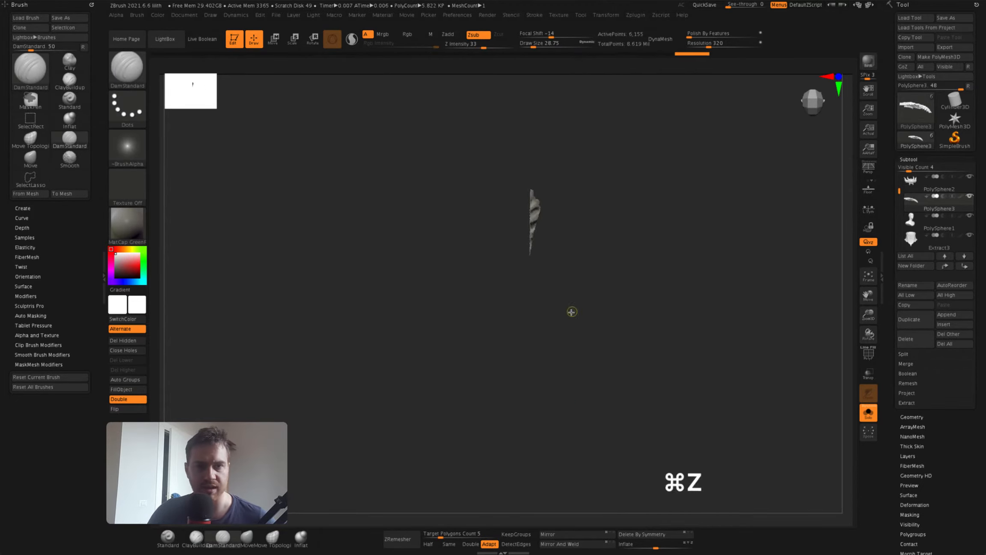
{"action": "key", "text": "shift+super+z"}
Auto-group the isolated horn piece and show it in PolyFrame, framed in the view
{"action": "key", "text": "shift+f"}
{"action": "right_click_drag", "start_coordinate": [536, 179], "coordinate": [569, 206]}
{"action": "key", "text": "shift+f"}
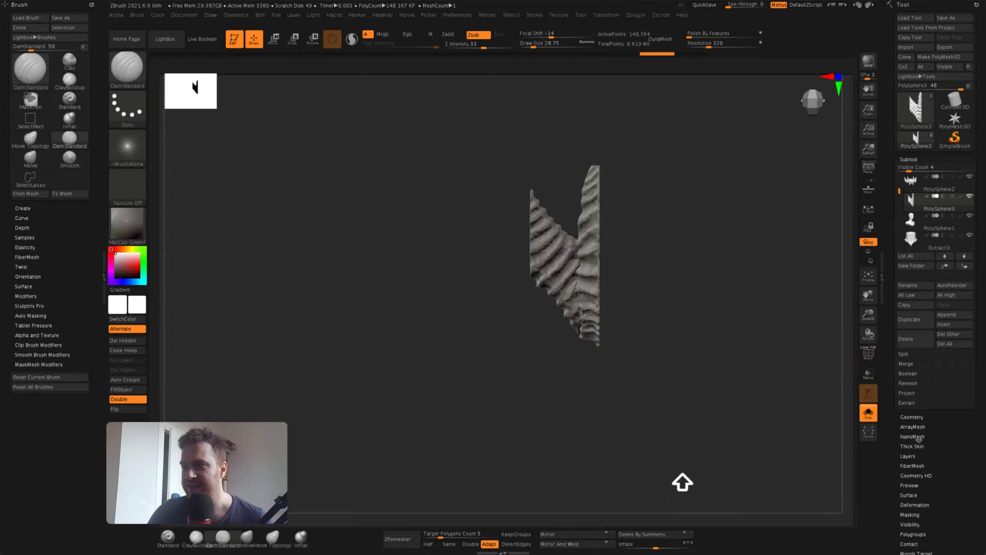
{"action": "left_click_drag", "start_coordinate": [920, 435], "coordinate": [920, 220]}
{"action": "left_click", "coordinate": [138, 379]}
{"action": "key", "text": "shift+f"}
{"action": "mouse_move", "coordinate": [308, 308]}
{"action": "right_mouse_down"}
{"action": "mouse_move", "coordinate": [453, 277]}
{"action": "mouse_move", "coordinate": [501, 232]}
{"action": "right_mouse_up"}
{"action": "key", "text": "f"}
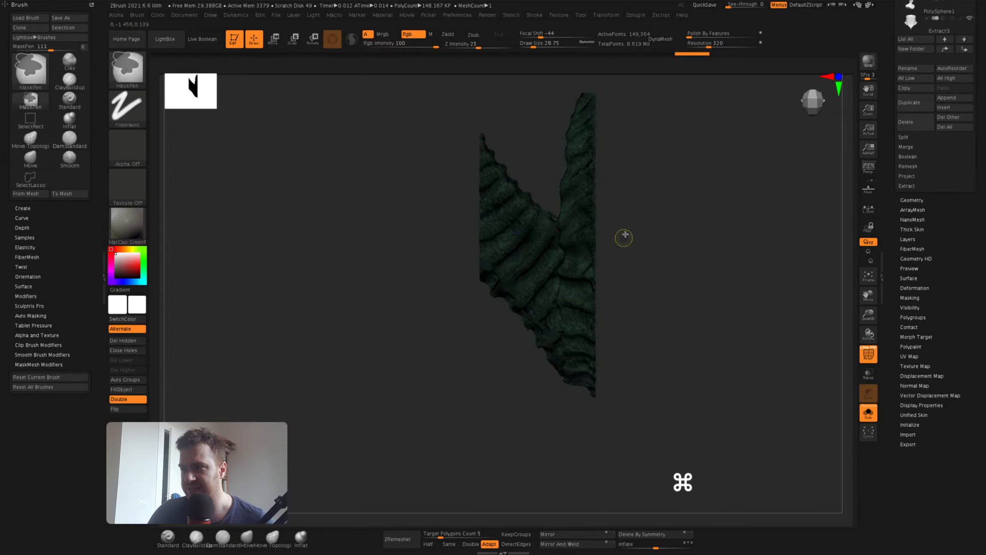
{"action": "right_click_drag", "start_coordinate": [623, 235], "coordinate": [617, 210], "text": "super"}
Slice the piece vertically with SliceCurve, delete the section nearest the central horn and leave solo mode
{"action": "left_click", "coordinate": [127, 69], "text": "shift+super"}
{"action": "left_click", "coordinate": [497, 118], "text": "shift+super"}
{"action": "left_click_drag", "start_coordinate": [544, 138], "coordinate": [554, 439], "text": "shift+super"}
{"action": "left_click", "coordinate": [518, 257], "text": "shift+super"}
{"action": "right_click_drag", "start_coordinate": [419, 342], "coordinate": [323, 344]}
{"action": "left_click", "coordinate": [123, 340]}
{"action": "right_click_drag", "start_coordinate": [385, 274], "coordinate": [574, 274]}
{"action": "left_click", "coordinate": [868, 413]}
Mirror the trimmed piece to the opposite side of the central horn and ZRemesh it with the Half option
{"action": "right_click_drag", "start_coordinate": [599, 309], "coordinate": [590, 265], "text": "super"}
{"action": "right_click_drag", "start_coordinate": [560, 312], "coordinate": [559, 345], "text": "super"}
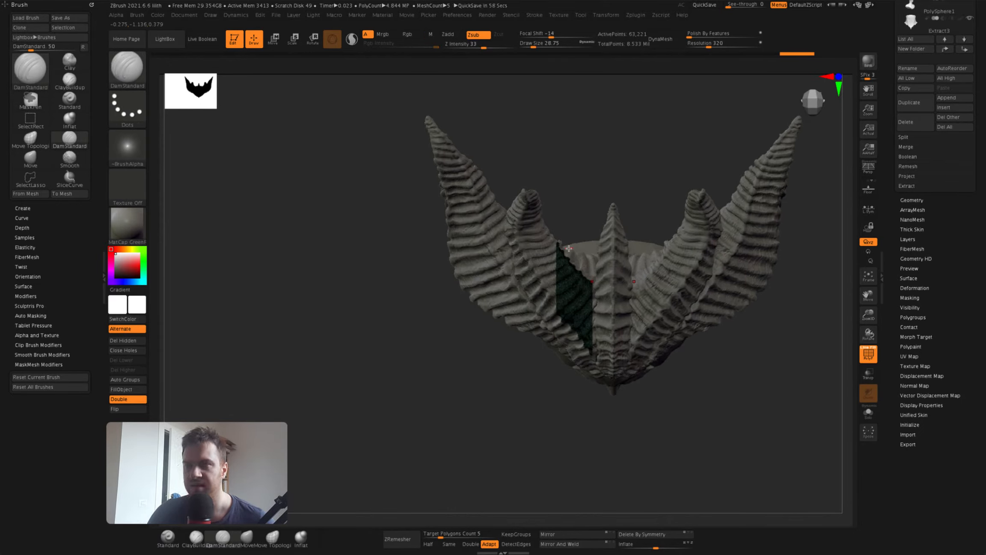
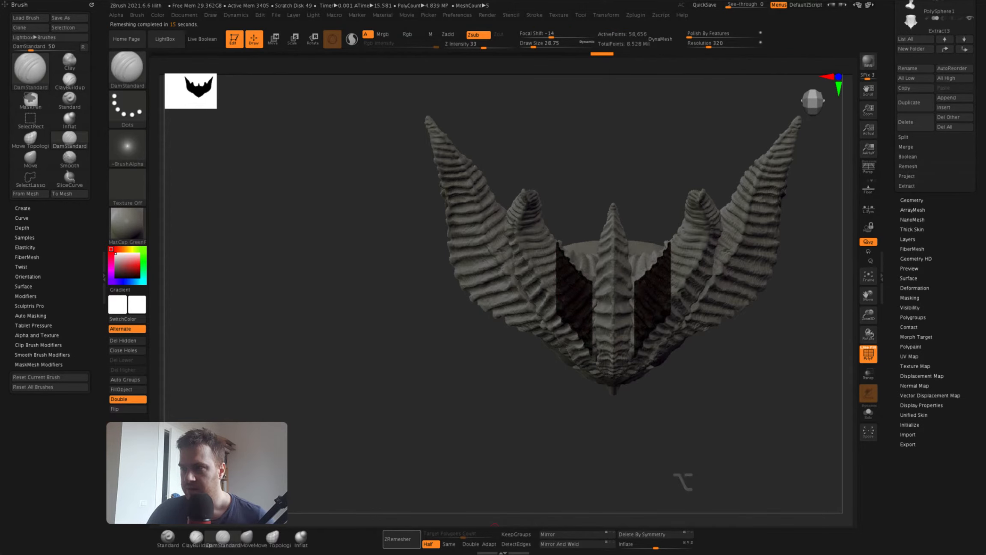
{"action": "right_click_drag", "start_coordinate": [569, 316], "coordinate": [586, 295]}
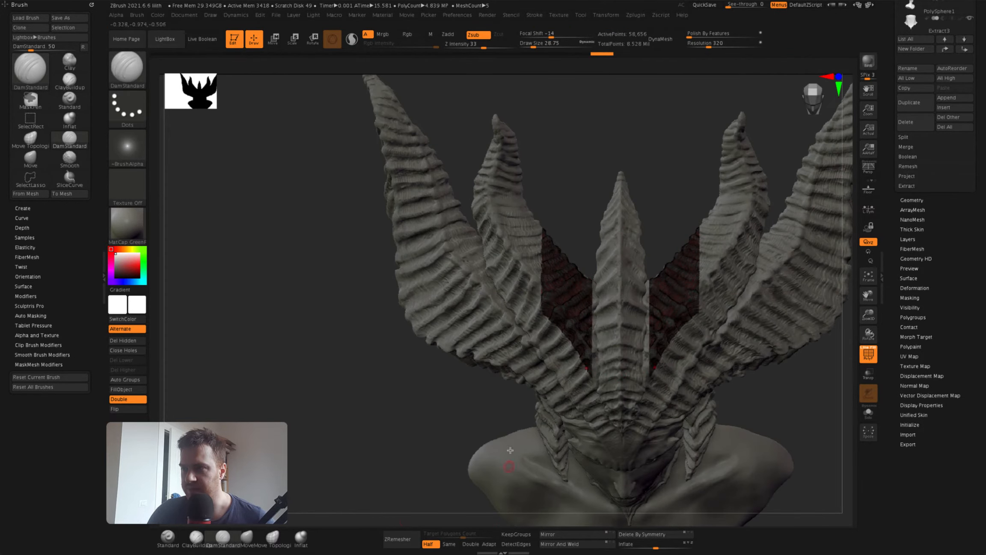
{"action": "left_click", "coordinate": [399, 540]}
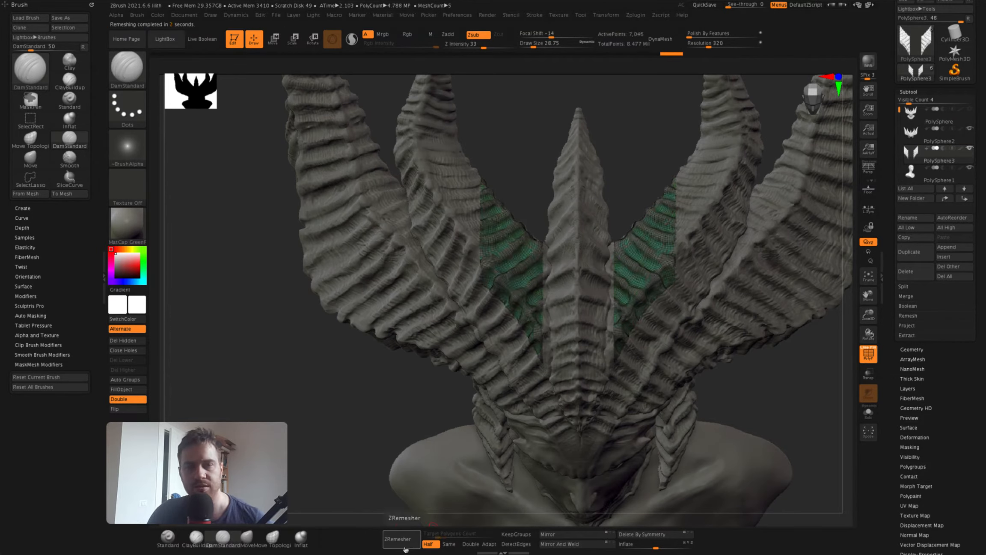
Inflate the two mirrored pieces between the horns slightly and DynaMesh them at resolution 320
{"action": "right_click_drag", "start_coordinate": [613, 274], "coordinate": [621, 319], "text": "alt"}
{"action": "mouse_move", "coordinate": [621, 319]}
{"action": "right_mouse_down", "text": "super"}
{"action": "mouse_move", "coordinate": [636, 341]}
{"action": "mouse_move", "coordinate": [630, 329]}
{"action": "right_mouse_up", "text": "super"}
{"action": "right_click_drag", "start_coordinate": [555, 324], "coordinate": [553, 300]}
{"action": "right_click_drag", "start_coordinate": [553, 299], "coordinate": [537, 296], "text": "super"}
{"action": "left_click_drag", "start_coordinate": [656, 549], "coordinate": [668, 549]}
{"action": "mouse_move", "coordinate": [655, 386]}
{"action": "right_mouse_down", "text": "shift"}
{"action": "mouse_move", "coordinate": [655, 432]}
{"action": "mouse_move", "coordinate": [661, 385]}
{"action": "right_mouse_up", "text": "shift"}
{"action": "left_click", "coordinate": [661, 39]}
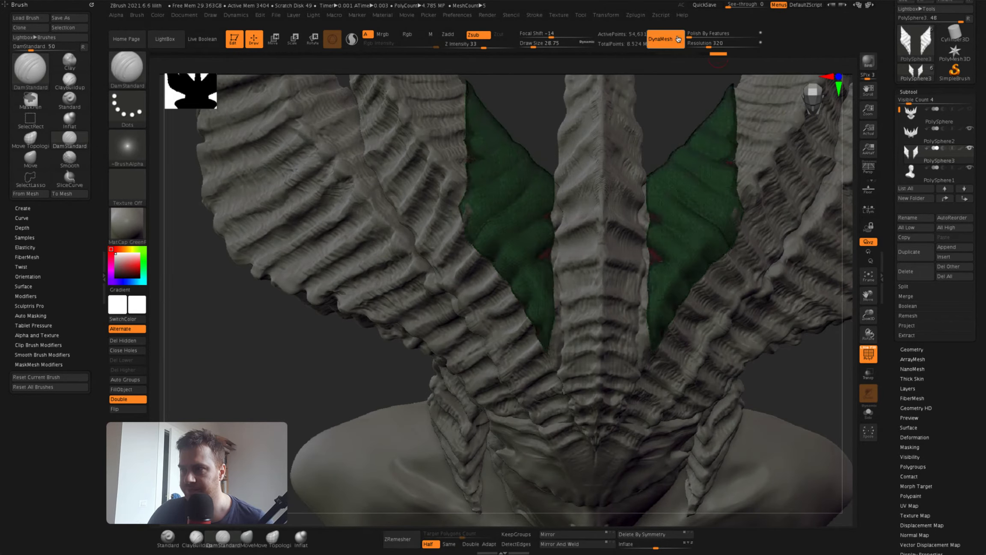
Undo the last remesh, rebuild the two membrane pieces between the horns with DynaMesh at resolution 112, and inflate them slightly
{"action": "key", "text": "super+z"}
{"action": "left_click", "coordinate": [701, 45]}
{"action": "left_click", "coordinate": [664, 39]}
{"action": "right_click_drag", "start_coordinate": [616, 342], "coordinate": [702, 240], "text": "super"}
{"action": "right_click_drag", "start_coordinate": [702, 240], "coordinate": [659, 265], "text": "super"}
{"action": "left_click_drag", "start_coordinate": [655, 549], "coordinate": [657, 548]}
Polish the two membrane pieces by features and ZRemesh them at half the polygon count
{"action": "right_click_drag", "start_coordinate": [685, 343], "coordinate": [702, 386]}
{"action": "right_click_drag", "start_coordinate": [207, 346], "coordinate": [189, 295], "text": "super"}
{"action": "left_click", "coordinate": [700, 34]}
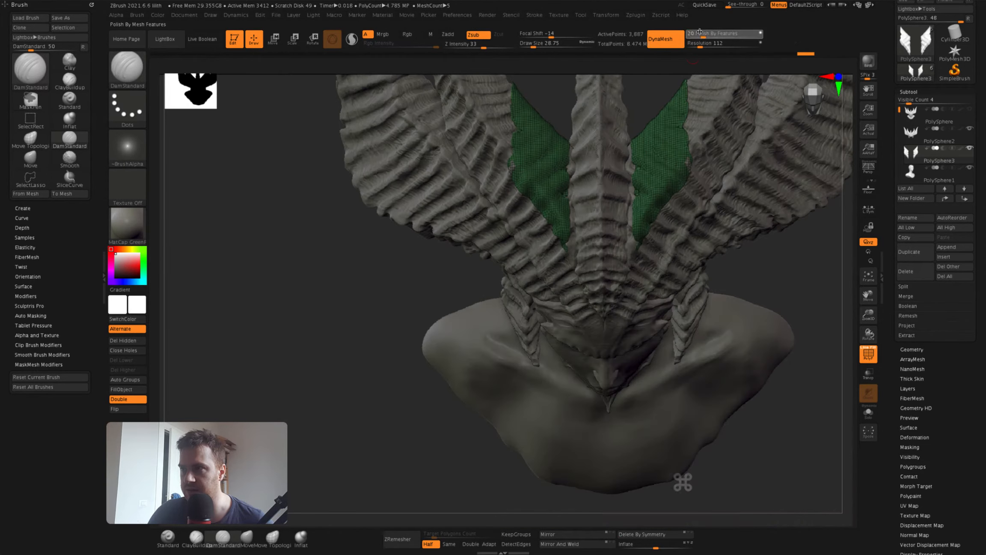
{"action": "right_click_drag", "start_coordinate": [364, 411], "coordinate": [351, 484], "text": "super"}
{"action": "left_click_drag", "start_coordinate": [342, 483], "coordinate": [394, 509], "text": "super"}
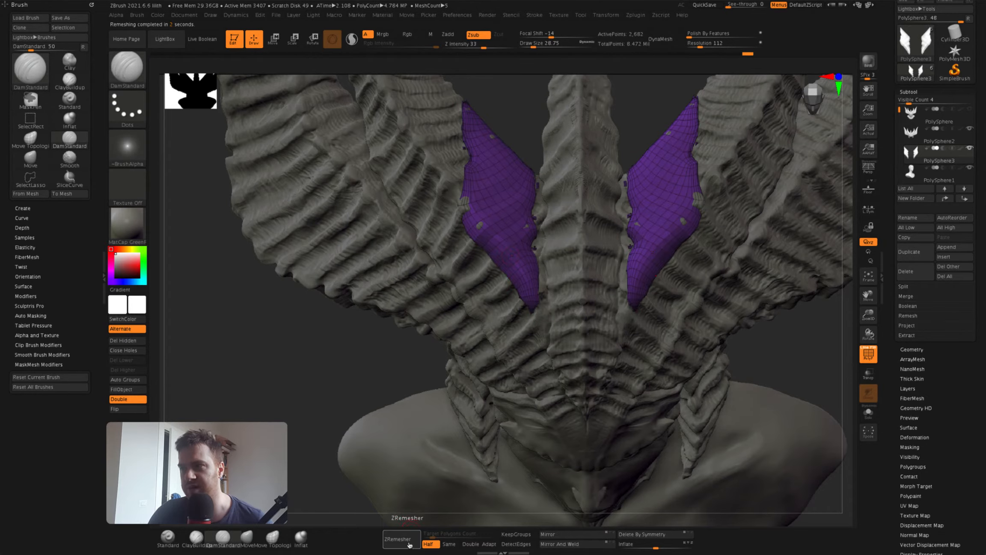
{"action": "mouse_move", "coordinate": [531, 377]}
{"action": "right_mouse_down"}
{"action": "mouse_move", "coordinate": [541, 284]}
{"action": "mouse_move", "coordinate": [543, 369]}
{"action": "right_mouse_up"}
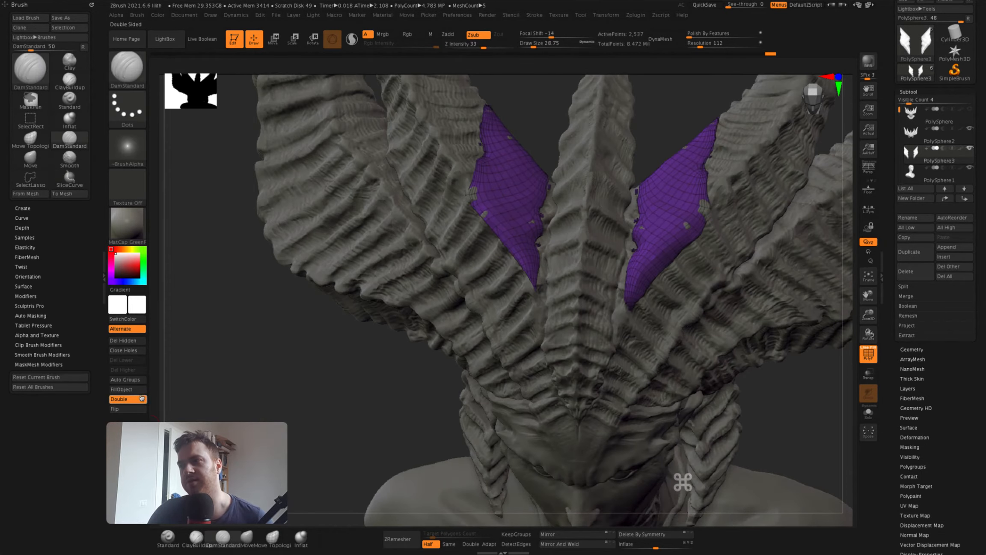
Isolate the membrane subtool in Solo mode and reduce it to the piece on one side of the head
{"action": "right_click_drag", "start_coordinate": [528, 142], "coordinate": [549, 201]}
{"action": "key", "text": "w"}
{"action": "right_click_drag", "start_coordinate": [614, 197], "coordinate": [668, 132], "text": "super"}
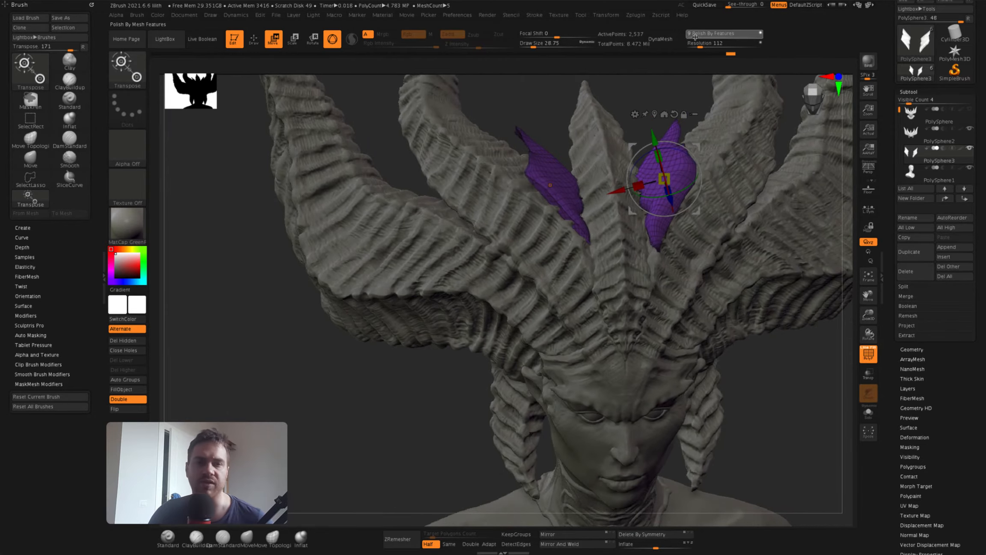
{"action": "left_click", "coordinate": [868, 413]}
{"action": "left_click_drag", "start_coordinate": [706, 318], "coordinate": [742, 318], "text": "alt"}
{"action": "key", "text": "super+shift+z"}
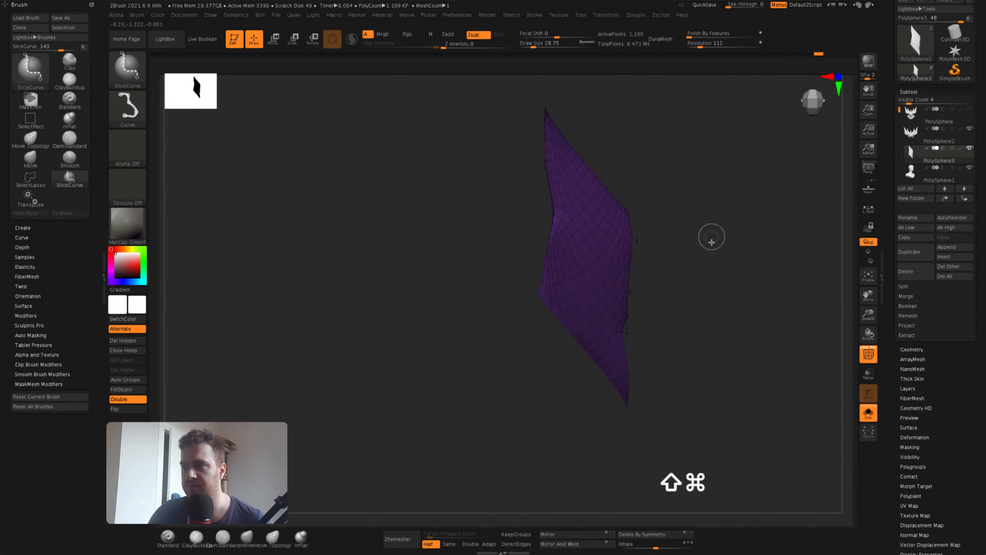
Slice off the ragged side edges of the membrane with straight cuts and delete the hidden leftovers
{"action": "left_click_drag", "start_coordinate": [623, 457], "coordinate": [623, 457], "text": "alt+shift"}
{"action": "left_click", "coordinate": [129, 340]}
{"action": "left_click_drag", "start_coordinate": [552, 350], "coordinate": [553, 350], "text": "alt+shift+super"}
{"action": "left_click", "coordinate": [136, 342]}
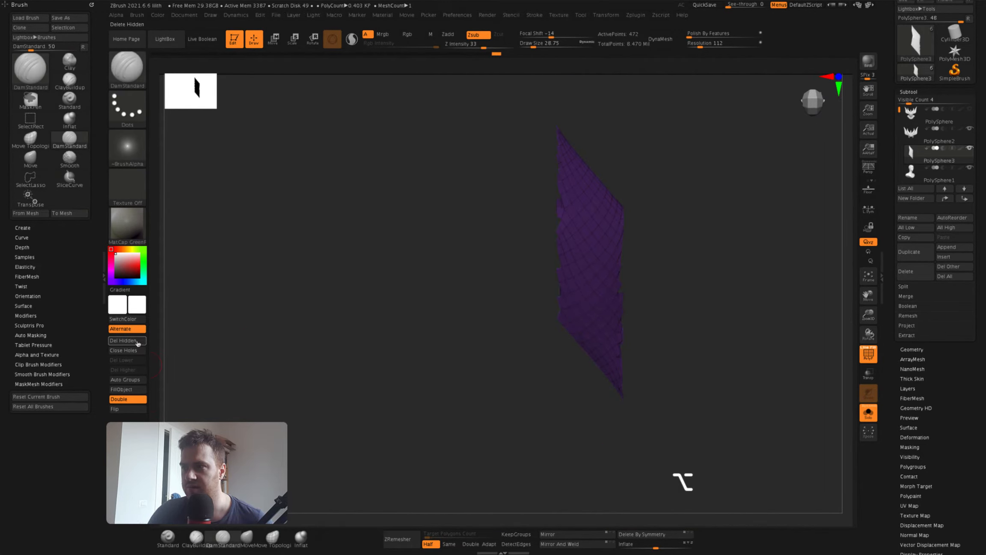
{"action": "left_click_drag", "start_coordinate": [571, 171], "coordinate": [580, 255]}
{"action": "mouse_move", "coordinate": [574, 219]}
{"action": "right_mouse_down", "text": "alt"}
{"action": "mouse_move", "coordinate": [568, 203]}
{"action": "mouse_move", "coordinate": [558, 234]}
{"action": "right_mouse_up", "text": "alt"}
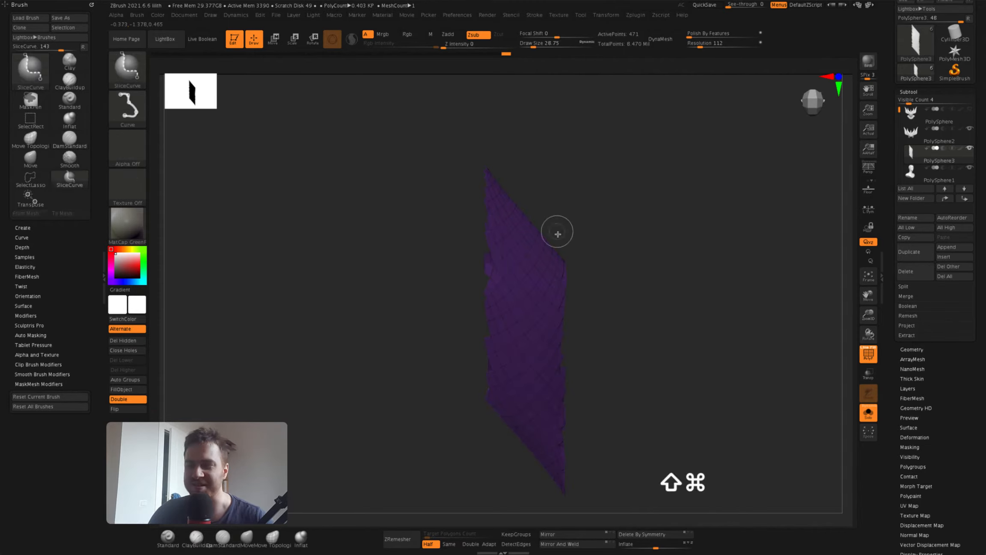
{"action": "right_click_drag", "start_coordinate": [504, 304], "coordinate": [522, 279], "text": "super"}
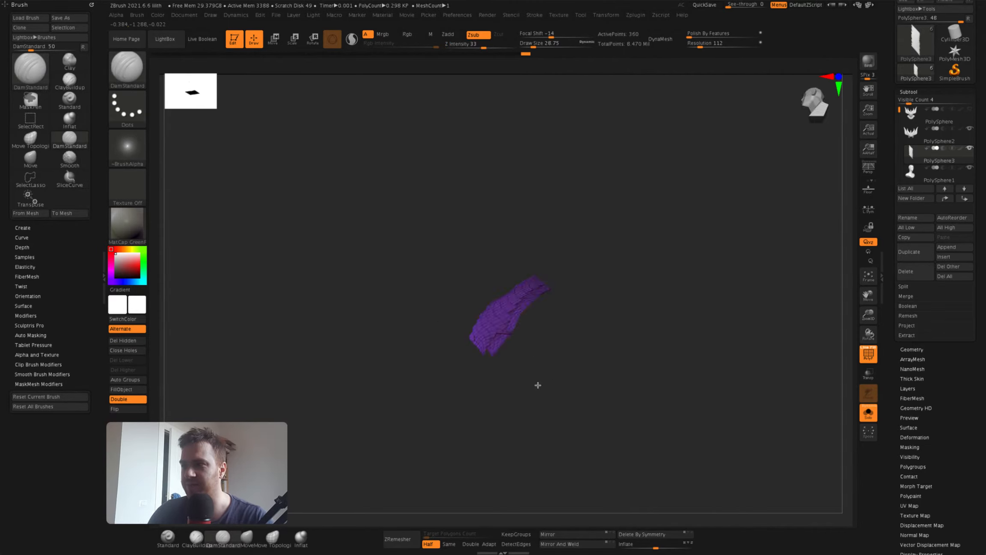
Slice the membrane vertically through its thickness and show the other subtools again
{"action": "right_click_drag", "start_coordinate": [538, 384], "coordinate": [552, 333], "text": "shift"}
{"action": "left_click_drag", "start_coordinate": [542, 176], "coordinate": [542, 441], "text": "shift+super"}
{"action": "left_click", "coordinate": [128, 350]}
{"action": "left_click", "coordinate": [868, 412]}
{"action": "mouse_move", "coordinate": [556, 334]}
{"action": "right_mouse_down"}
{"action": "mouse_move", "coordinate": [588, 343]}
{"action": "mouse_move", "coordinate": [579, 284]}
{"action": "right_mouse_up"}
Auto-group the sliced membrane, isolate a single layer of it, and delete the hidden remainder
{"action": "left_click_drag", "start_coordinate": [925, 479], "coordinate": [925, 356]}
{"action": "left_click", "coordinate": [914, 344]}
{"action": "left_click", "coordinate": [913, 201]}
{"action": "left_click", "coordinate": [540, 318], "text": "shift+super"}
{"action": "right_click_drag", "start_coordinate": [505, 326], "coordinate": [578, 279]}
{"action": "left_click", "coordinate": [120, 341]}
Move and rotate the thin membrane sheet into the gap between the central horn and the neighbouring side horn
{"action": "key", "text": "w"}
{"action": "left_click", "coordinate": [509, 206], "text": "alt"}
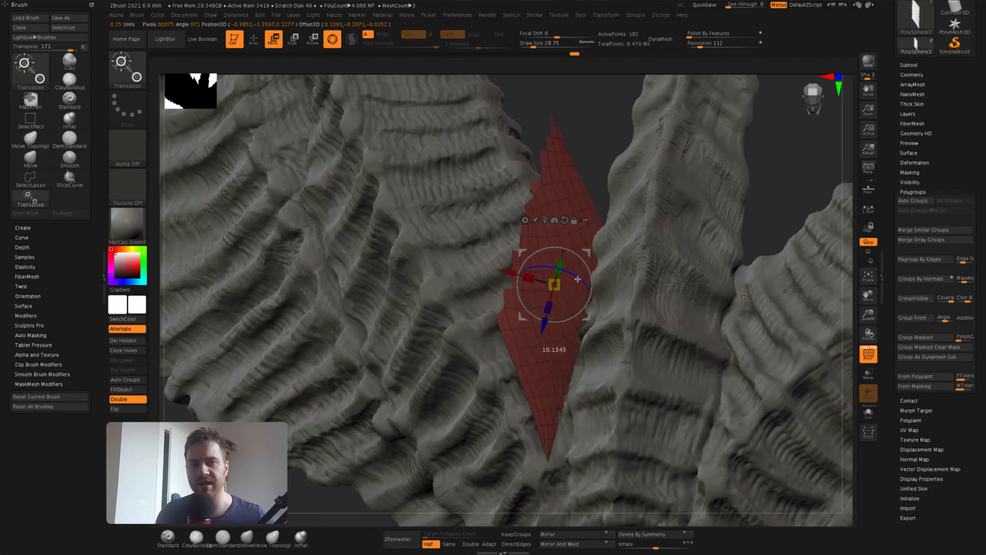
{"action": "left_click_drag", "start_coordinate": [578, 279], "coordinate": [583, 286]}
{"action": "right_click_drag", "start_coordinate": [583, 286], "coordinate": [576, 214], "text": "super"}
{"action": "right_click_drag", "start_coordinate": [576, 214], "coordinate": [578, 253], "text": "shift"}
{"action": "right_click_drag", "start_coordinate": [570, 159], "coordinate": [591, 136], "text": "super"}
{"action": "left_click_drag", "start_coordinate": [591, 136], "coordinate": [594, 126]}
{"action": "mouse_move", "coordinate": [594, 127]}
{"action": "right_mouse_down"}
{"action": "mouse_move", "coordinate": [578, 124]}
{"action": "mouse_move", "coordinate": [589, 141]}
{"action": "mouse_move", "coordinate": [575, 130]}
{"action": "right_mouse_up"}
{"action": "left_click_drag", "start_coordinate": [576, 131], "coordinate": [571, 136]}
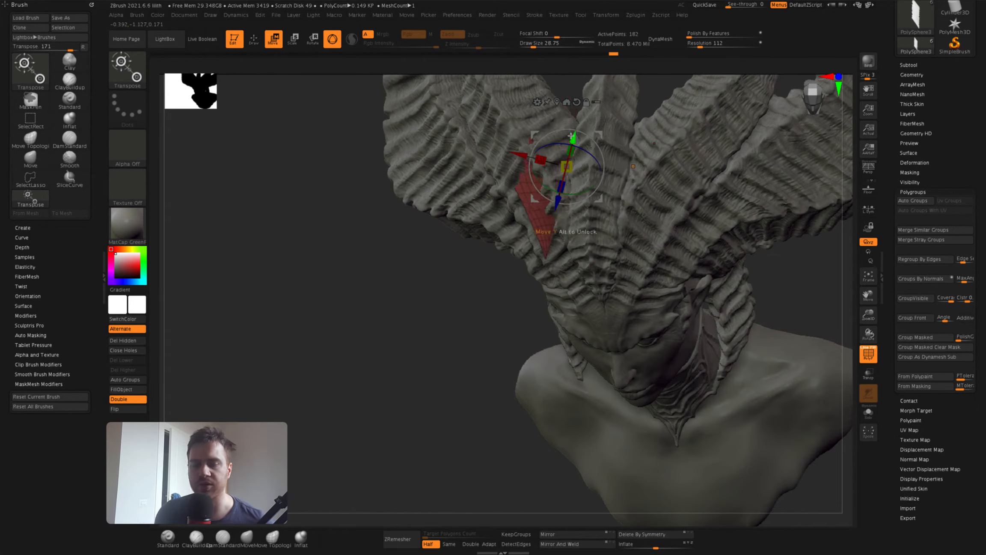
Fine-tune the sheet's placement, then mirror it to the other side of the head and ZRemesh it at the same polygon count
{"action": "right_click_drag", "start_coordinate": [520, 141], "coordinate": [546, 133], "text": "shift"}
{"action": "left_click_drag", "start_coordinate": [546, 133], "coordinate": [550, 132]}
{"action": "right_click_drag", "start_coordinate": [550, 132], "coordinate": [587, 126]}
{"action": "right_click_drag", "start_coordinate": [586, 126], "coordinate": [582, 164], "text": "alt"}
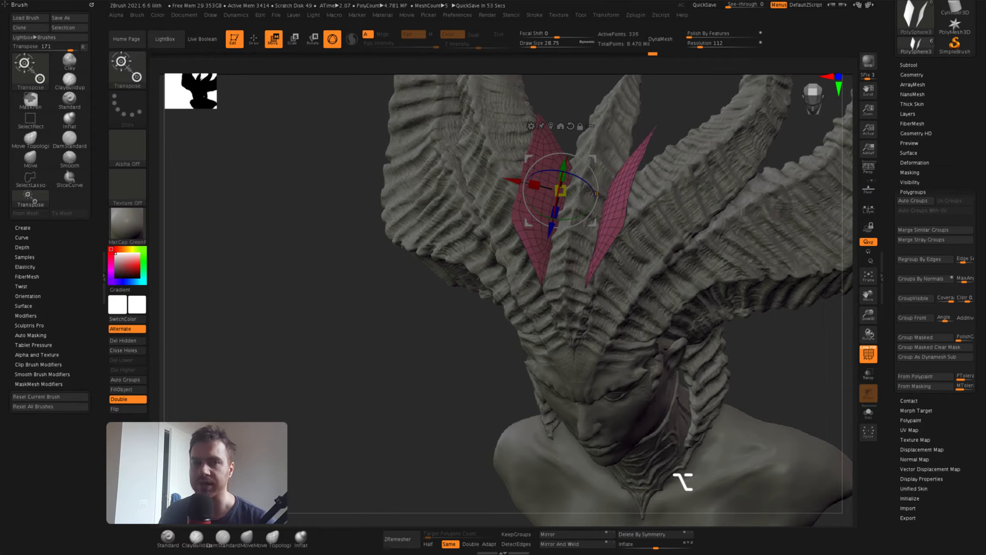
{"action": "right_click_drag", "start_coordinate": [541, 210], "coordinate": [553, 182]}
{"action": "left_click", "coordinate": [528, 114], "text": "alt"}
{"action": "mouse_move", "coordinate": [548, 115]}
{"action": "right_mouse_down"}
{"action": "mouse_move", "coordinate": [611, 124]}
{"action": "mouse_move", "coordinate": [552, 137]}
{"action": "mouse_move", "coordinate": [593, 162]}
{"action": "mouse_move", "coordinate": [577, 203]}
{"action": "mouse_move", "coordinate": [530, 195]}
{"action": "right_mouse_up"}
Enable Dynamic Subdiv on the two membrane sheets and give them a thickness of 0.01234
{"action": "key", "text": "q"}
{"action": "left_click", "coordinate": [912, 75]}
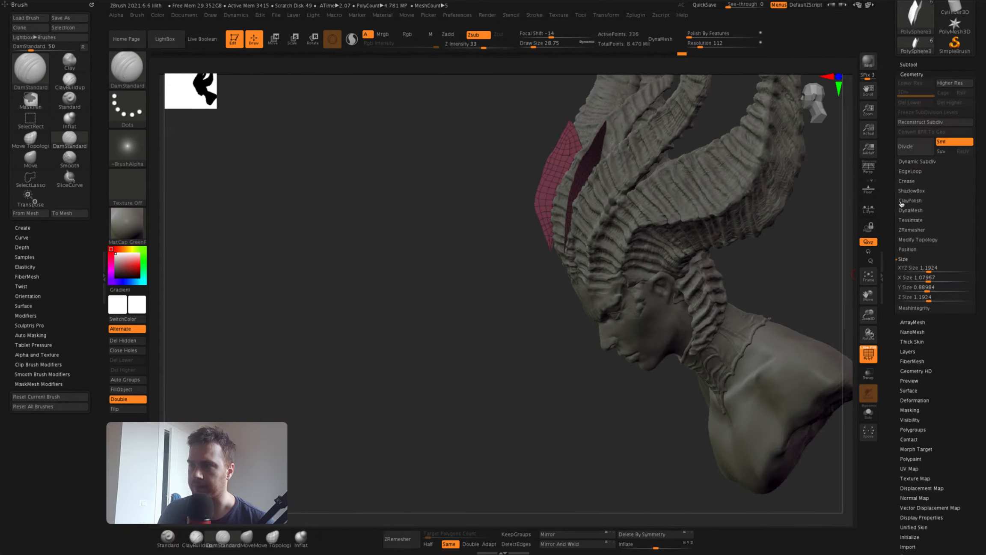
{"action": "left_click", "coordinate": [915, 162]}
{"action": "left_click", "coordinate": [915, 171]}
{"action": "right_click_drag", "start_coordinate": [682, 428], "coordinate": [682, 480], "text": "ctrl"}
{"action": "left_click_drag", "start_coordinate": [902, 209], "coordinate": [929, 209]}
{"action": "right_click_drag", "start_coordinate": [683, 428], "coordinate": [682, 480], "text": "ctrl"}
Reshape the mirrored sheets into pointed fins with a notched lower edge using the Move brush at varying sizes
{"action": "right_click_drag", "start_coordinate": [600, 257], "coordinate": [557, 240]}
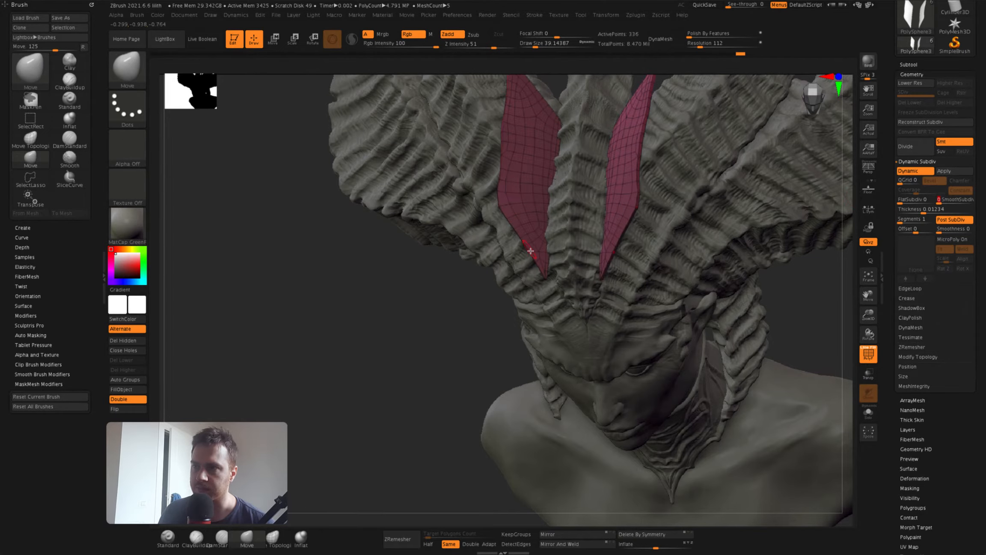
{"action": "mouse_move", "coordinate": [531, 251]}
{"action": "right_mouse_down", "text": "ctrl"}
{"action": "mouse_move", "coordinate": [507, 217]}
{"action": "mouse_move", "coordinate": [557, 206]}
{"action": "mouse_move", "coordinate": [847, 204]}
{"action": "right_mouse_up", "text": "ctrl"}
{"action": "key", "text": "space"}
{"action": "key", "text": "space"}
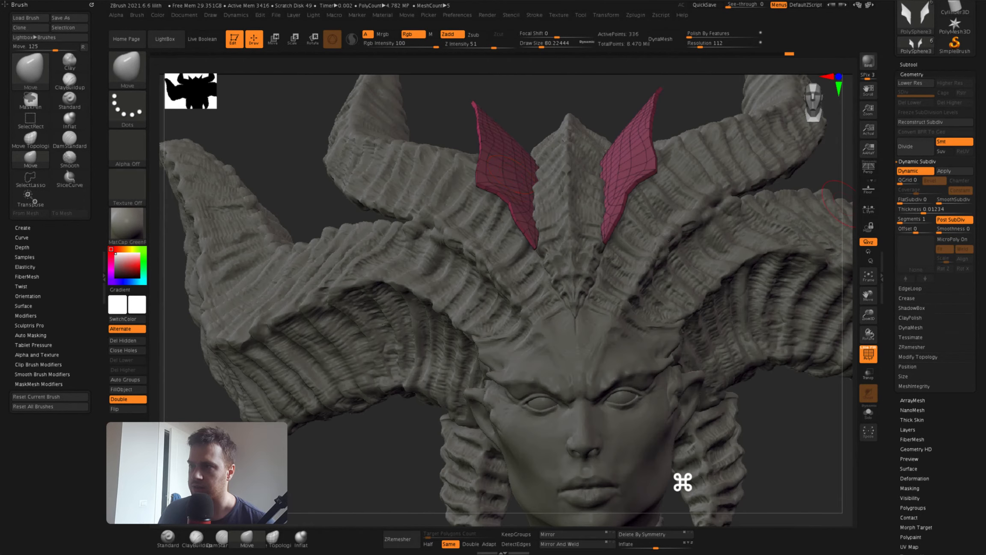
{"action": "mouse_move", "coordinate": [806, 301]}
{"action": "right_mouse_down", "text": "alt"}
{"action": "mouse_move", "coordinate": [441, 252]}
{"action": "mouse_move", "coordinate": [511, 153]}
{"action": "mouse_move", "coordinate": [518, 180]}
{"action": "mouse_move", "coordinate": [549, 217]}
{"action": "mouse_move", "coordinate": [539, 169]}
{"action": "right_mouse_up", "text": "alt"}
{"action": "key", "text": "space"}
{"action": "key", "text": "ctrl"}
{"action": "key", "text": "space"}
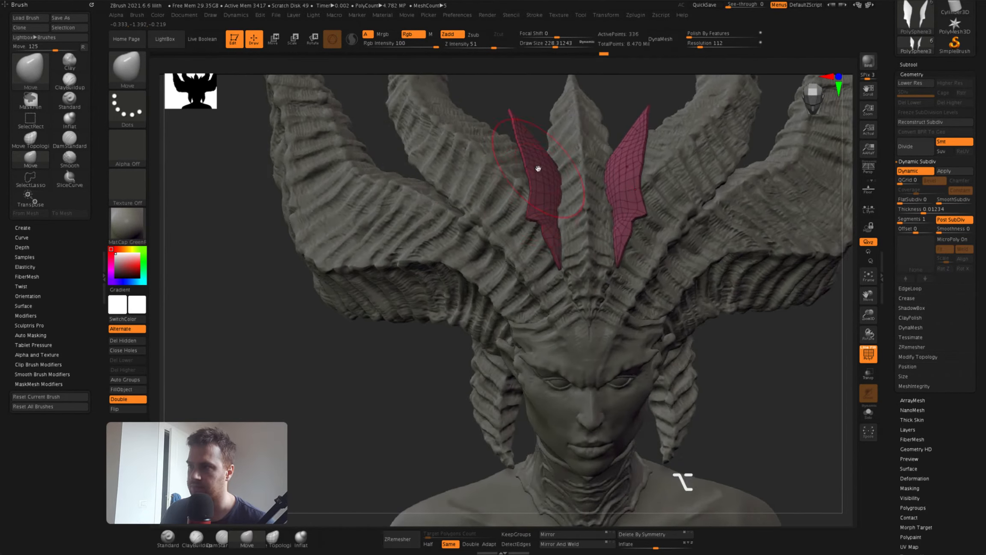
Check the fins against the horns, reselect the fin subtool, and duplicate the pair within it using the Move gizmo
{"action": "mouse_move", "coordinate": [543, 206]}
{"action": "right_mouse_down"}
{"action": "mouse_move", "coordinate": [570, 255]}
{"action": "mouse_move", "coordinate": [573, 179]}
{"action": "mouse_move", "coordinate": [571, 192]}
{"action": "mouse_move", "coordinate": [586, 180]}
{"action": "mouse_move", "coordinate": [599, 190]}
{"action": "right_mouse_up"}
{"action": "left_click", "coordinate": [586, 180], "text": "alt"}
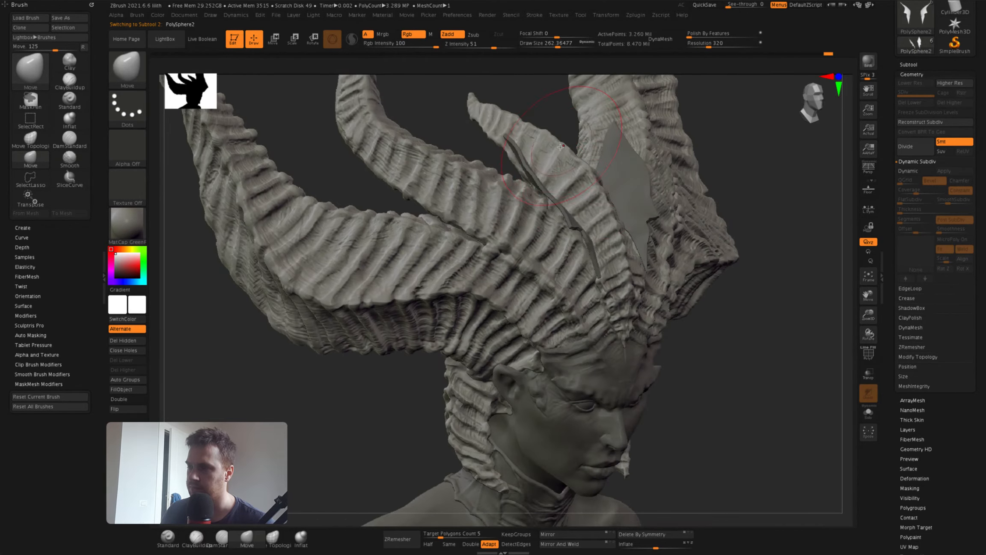
{"action": "mouse_move", "coordinate": [561, 147]}
{"action": "right_mouse_down"}
{"action": "mouse_move", "coordinate": [578, 177]}
{"action": "mouse_move", "coordinate": [517, 163]}
{"action": "right_mouse_up"}
{"action": "left_click", "coordinate": [570, 163], "text": "alt"}
{"action": "key", "text": "w"}
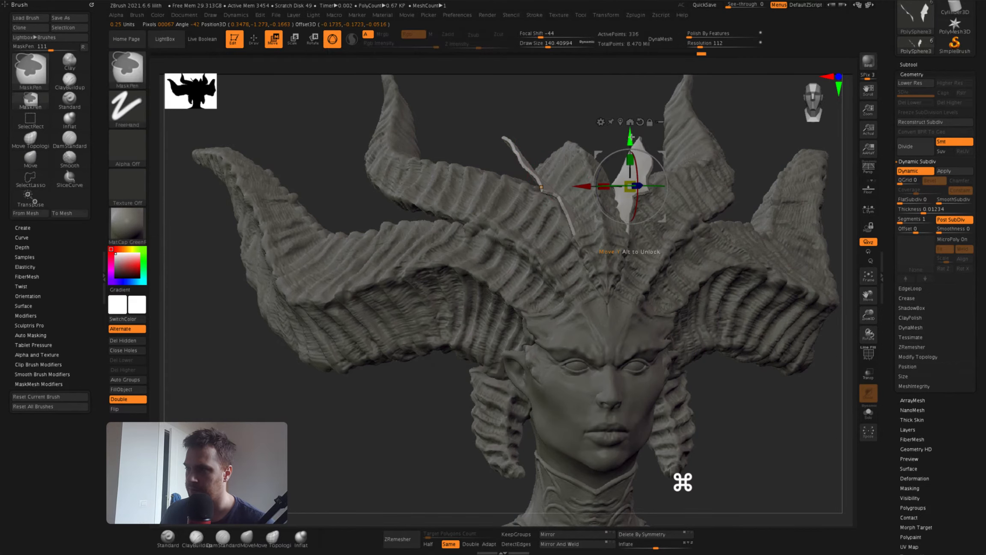
{"action": "mouse_move", "coordinate": [629, 179]}
{"action": "right_mouse_down"}
{"action": "mouse_move", "coordinate": [656, 167]}
{"action": "mouse_move", "coordinate": [448, 182]}
{"action": "right_mouse_up"}
{"action": "key", "text": "q"}
Offset and reshape the duplicated fins beside the first pair with the Move brush
{"action": "key", "text": "space"}
{"action": "left_click_drag", "start_coordinate": [448, 182], "coordinate": [441, 182]}
{"action": "right_click_drag", "start_coordinate": [442, 182], "coordinate": [437, 215]}
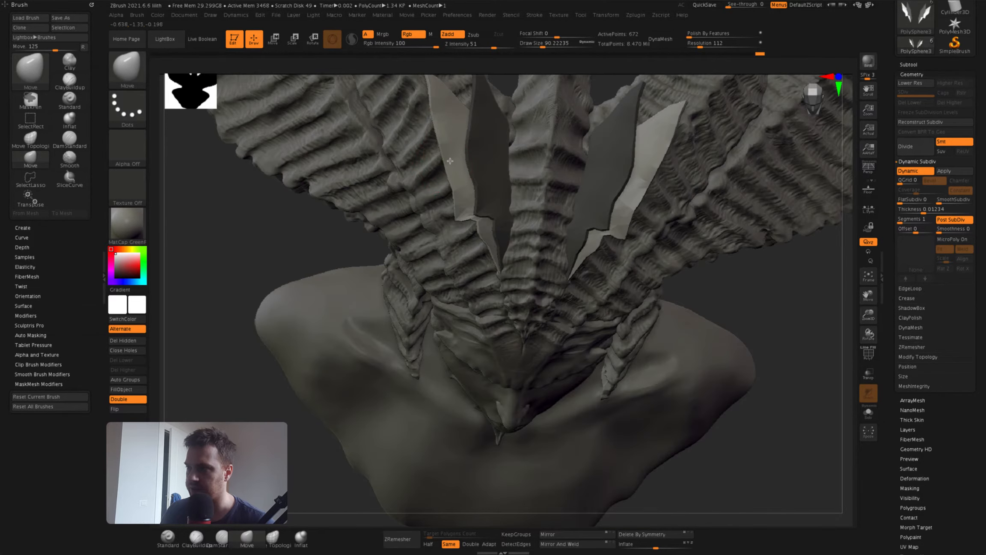
{"action": "mouse_move", "coordinate": [479, 151]}
{"action": "right_mouse_down"}
{"action": "mouse_move", "coordinate": [486, 169]}
{"action": "mouse_move", "coordinate": [479, 126]}
{"action": "mouse_move", "coordinate": [484, 225]}
{"action": "right_mouse_up"}
{"action": "key", "text": "space"}
{"action": "left_click_drag", "start_coordinate": [484, 225], "coordinate": [493, 226]}
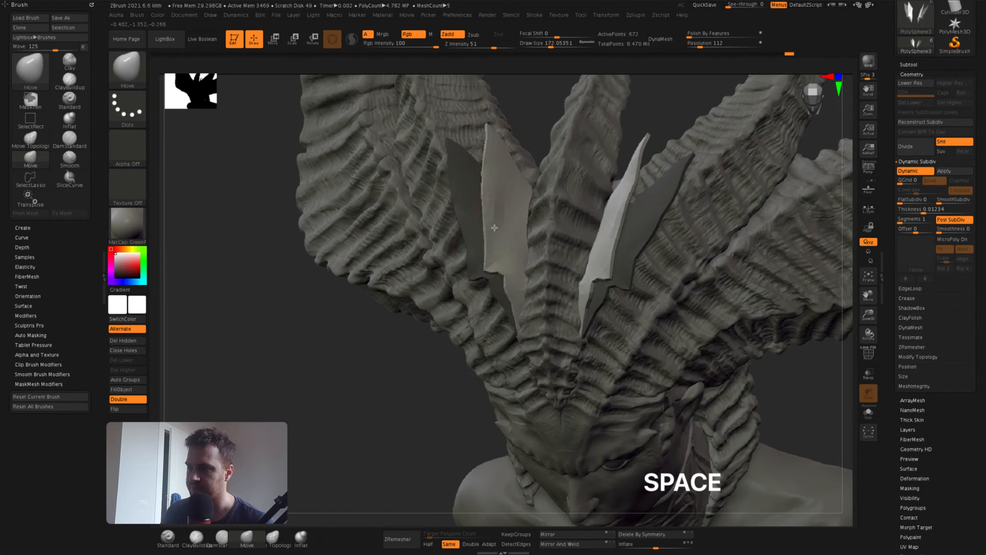
{"action": "right_click_drag", "start_coordinate": [494, 226], "coordinate": [516, 217]}
{"action": "left_click_drag", "start_coordinate": [516, 217], "coordinate": [510, 216]}
Refine the silhouettes and lower ends of both fin pairs so they sit closely along the central horn
{"action": "mouse_move", "coordinate": [510, 216]}
{"action": "right_mouse_down"}
{"action": "mouse_move", "coordinate": [531, 214]}
{"action": "mouse_move", "coordinate": [511, 197]}
{"action": "mouse_move", "coordinate": [517, 237]}
{"action": "right_mouse_up"}
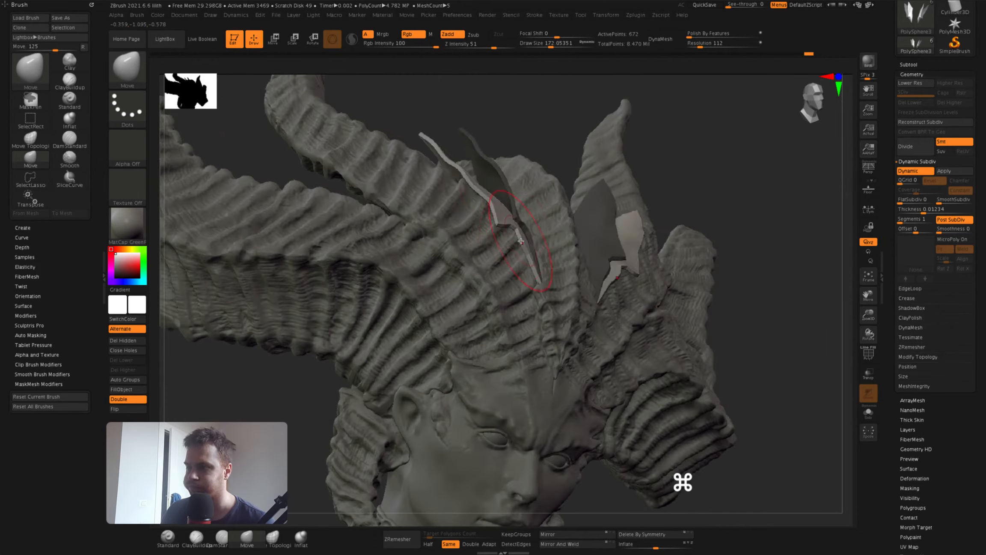
{"action": "left_click_drag", "start_coordinate": [518, 237], "coordinate": [509, 241]}
{"action": "mouse_move", "coordinate": [509, 241]}
{"action": "right_mouse_down"}
{"action": "mouse_move", "coordinate": [499, 295]}
{"action": "mouse_move", "coordinate": [512, 319]}
{"action": "right_mouse_up"}
{"action": "left_click_drag", "start_coordinate": [509, 229], "coordinate": [501, 227]}
{"action": "right_click_drag", "start_coordinate": [668, 445], "coordinate": [685, 518], "text": "alt"}
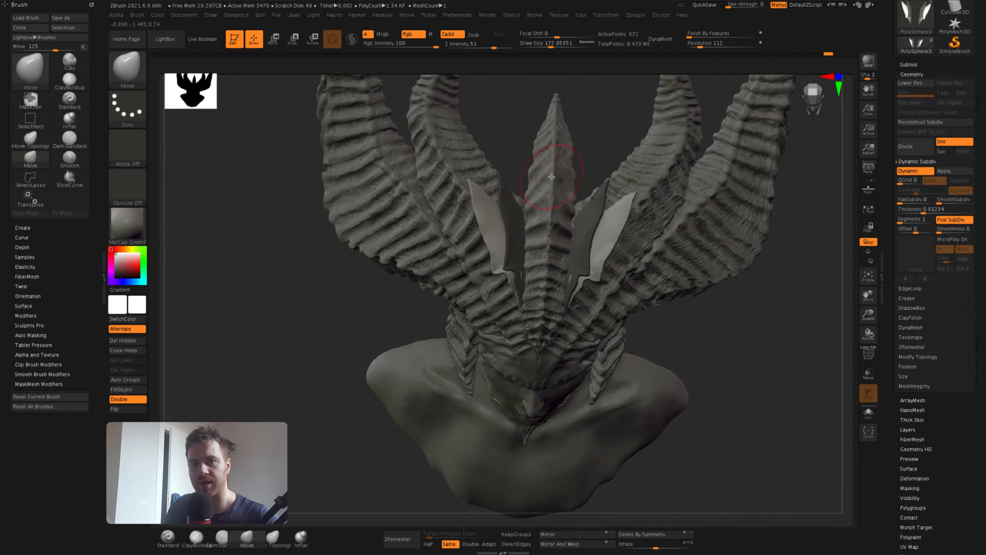
{"action": "mouse_move", "coordinate": [551, 176]}
{"action": "right_mouse_down", "text": "alt"}
{"action": "mouse_move", "coordinate": [566, 174]}
{"action": "mouse_move", "coordinate": [531, 248]}
{"action": "right_mouse_up", "text": "alt"}
{"action": "left_click_drag", "start_coordinate": [530, 248], "coordinate": [525, 253]}
{"action": "mouse_move", "coordinate": [525, 253]}
{"action": "right_mouse_down"}
{"action": "mouse_move", "coordinate": [576, 253]}
{"action": "mouse_move", "coordinate": [518, 235]}
{"action": "right_mouse_up"}
{"action": "left_click_drag", "start_coordinate": [518, 235], "coordinate": [514, 237]}
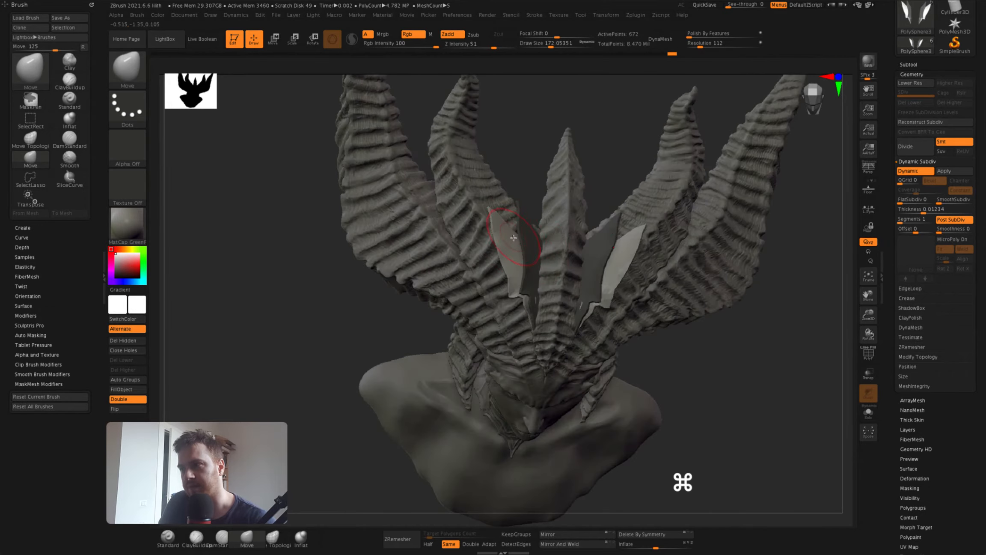
Append a cube subtool, turn on perspective, and squash the cube into a bar behind the head
{"action": "key", "text": "space"}
{"action": "key", "text": "w"}
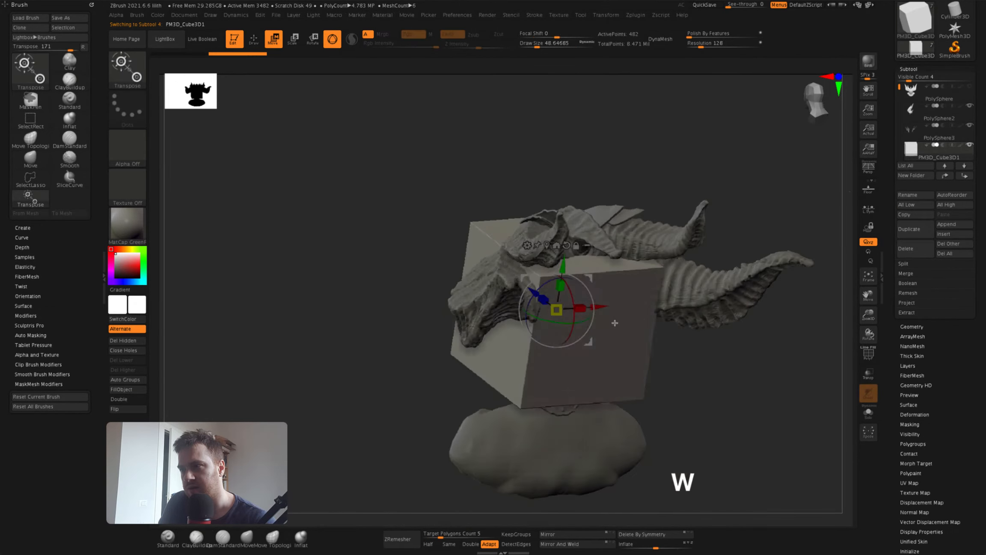
{"action": "left_click_drag", "start_coordinate": [556, 309], "coordinate": [576, 319]}
{"action": "right_click_drag", "start_coordinate": [668, 407], "coordinate": [599, 446], "text": "ctrl"}
{"action": "key", "text": "p"}
{"action": "left_click_drag", "start_coordinate": [585, 250], "coordinate": [602, 329]}
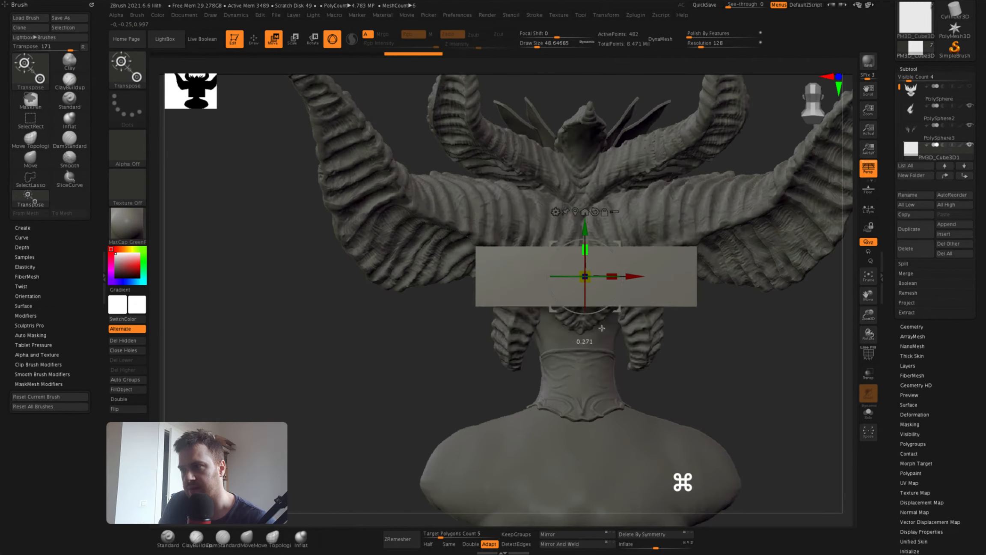
Raise the bar to the level of the upper horns' bases at the back of the head
{"action": "left_click_drag", "start_coordinate": [586, 229], "coordinate": [585, 171]}
{"action": "right_click_drag", "start_coordinate": [642, 343], "coordinate": [586, 317]}
{"action": "left_click_drag", "start_coordinate": [582, 194], "coordinate": [590, 173]}
{"action": "right_click_drag", "start_coordinate": [589, 173], "coordinate": [633, 266], "text": "shift"}
{"action": "right_click_drag", "start_coordinate": [633, 265], "coordinate": [629, 231], "text": "ctrl"}
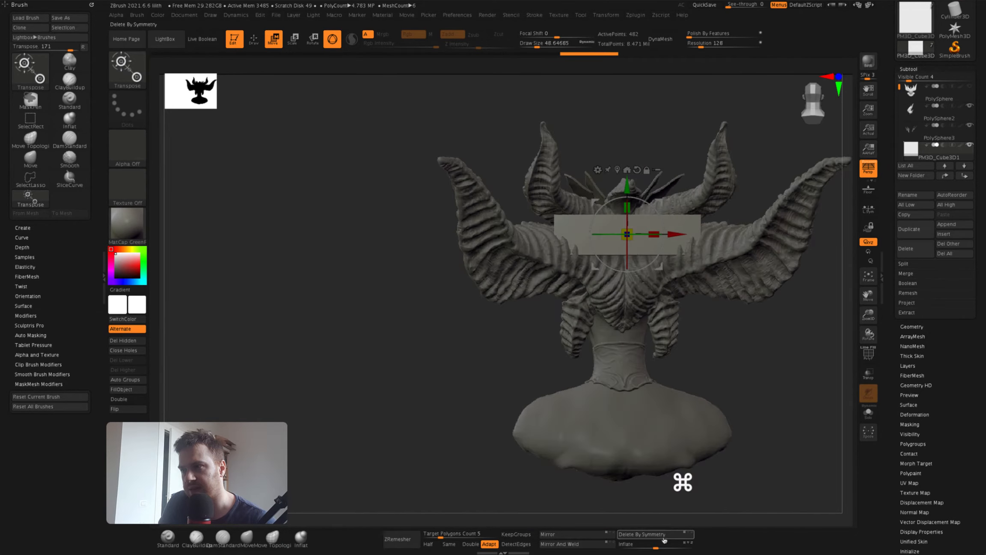
Stretch the bar into a longer, thinner strip and lift it higher above the large horns
{"action": "key", "text": "shift+f"}
{"action": "right_click_drag", "start_coordinate": [620, 351], "coordinate": [625, 300]}
{"action": "right_click_drag", "start_coordinate": [625, 300], "coordinate": [613, 279], "text": "ctrl"}
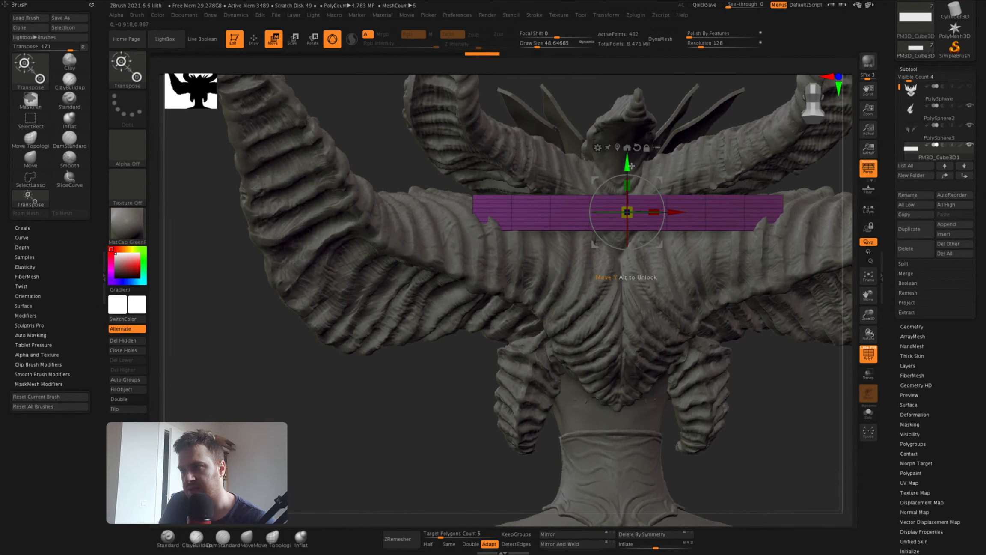
{"action": "key", "text": "shift+f"}
{"action": "left_click_drag", "start_coordinate": [631, 166], "coordinate": [624, 143]}
{"action": "left_click", "coordinate": [428, 89]}
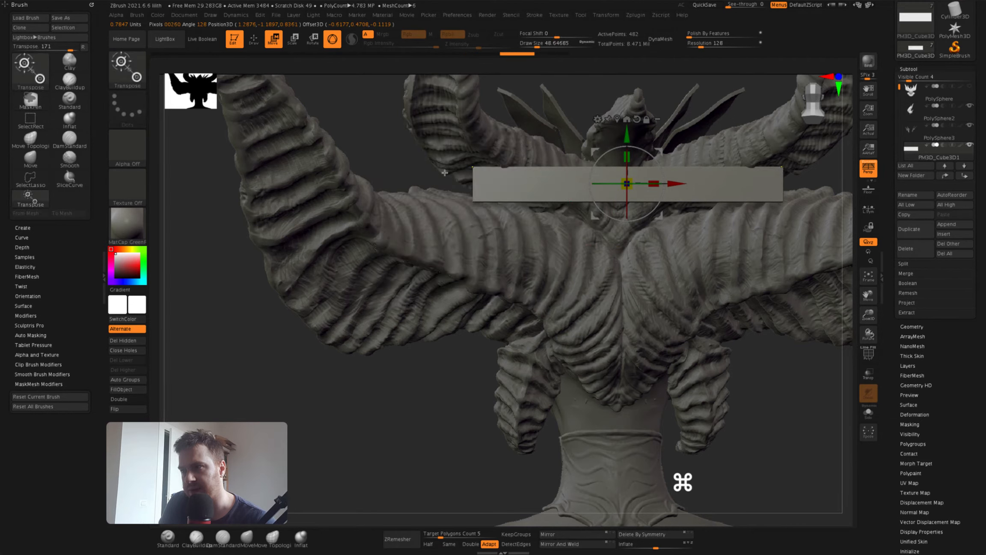
ZRemesh the bar with the Same polygon count and DetectEdges options and show its wireframe
{"action": "right_click_drag", "start_coordinate": [626, 200], "coordinate": [445, 505], "text": "ctrl"}
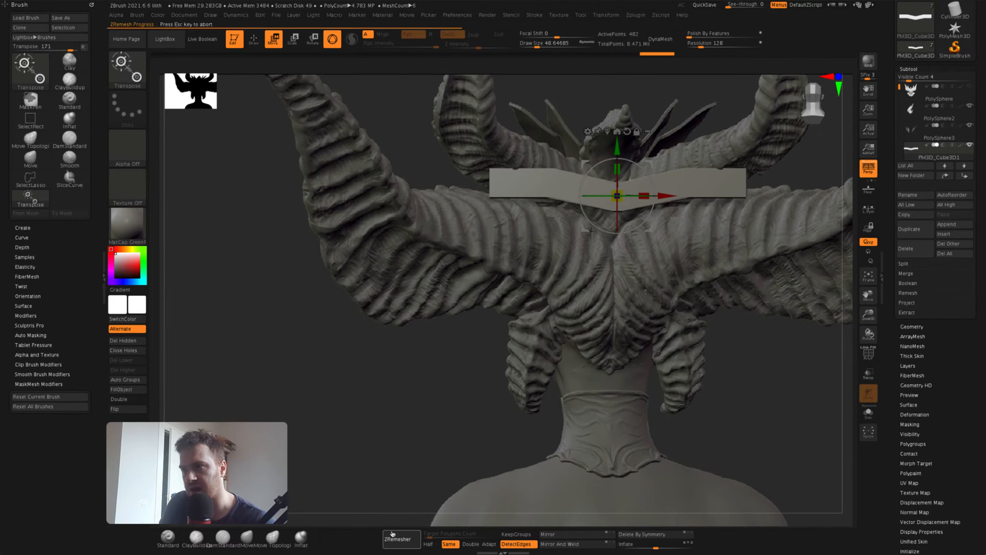
{"action": "right_click_drag", "start_coordinate": [462, 325], "coordinate": [500, 418]}
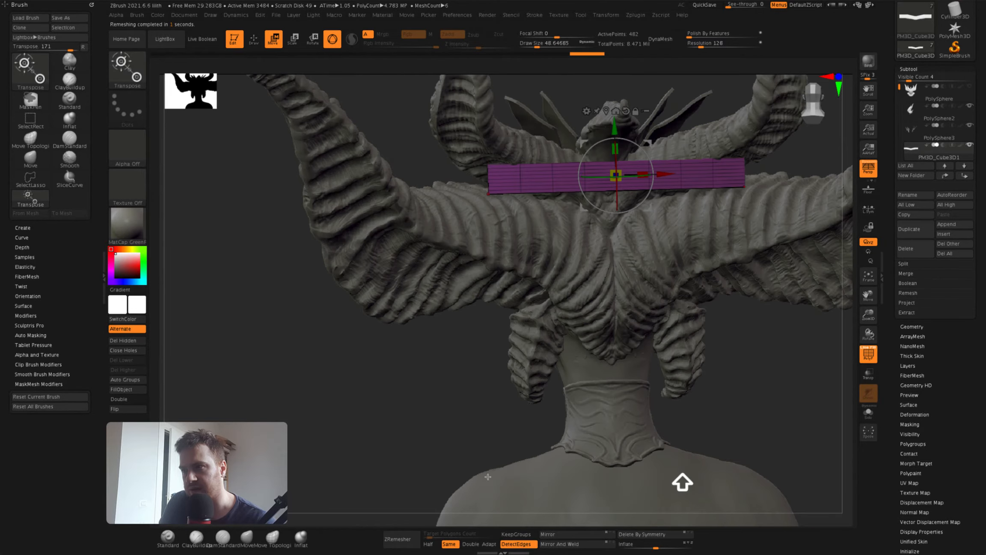
{"action": "right_click_drag", "start_coordinate": [475, 300], "coordinate": [467, 283], "text": "shift"}
{"action": "key", "text": "shift+f"}
Mask sections of the bar to pull its centre down into a V and angle both end sections downward
{"action": "left_click_drag", "start_coordinate": [418, 142], "coordinate": [562, 269], "text": "ctrl"}
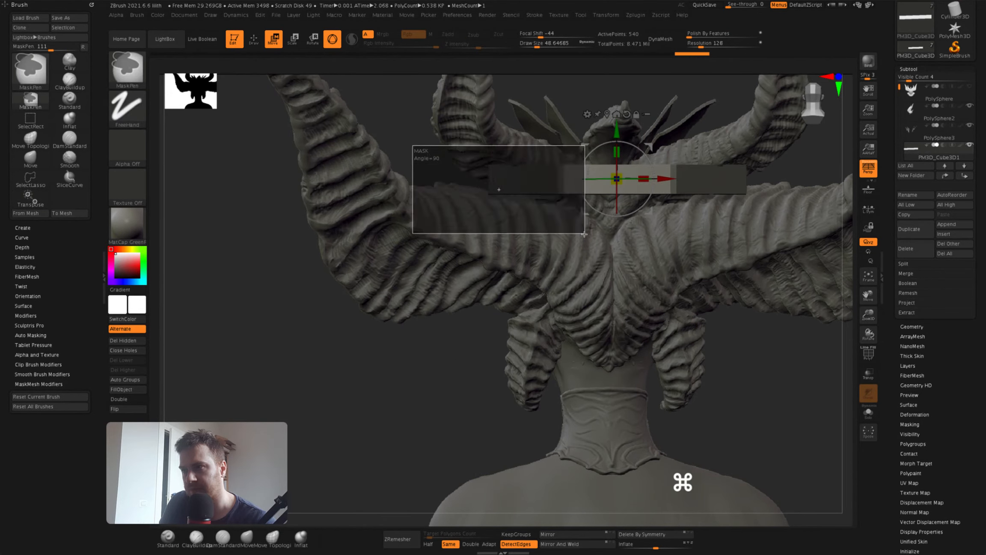
{"action": "left_click_drag", "start_coordinate": [584, 235], "coordinate": [584, 234], "text": "ctrl"}
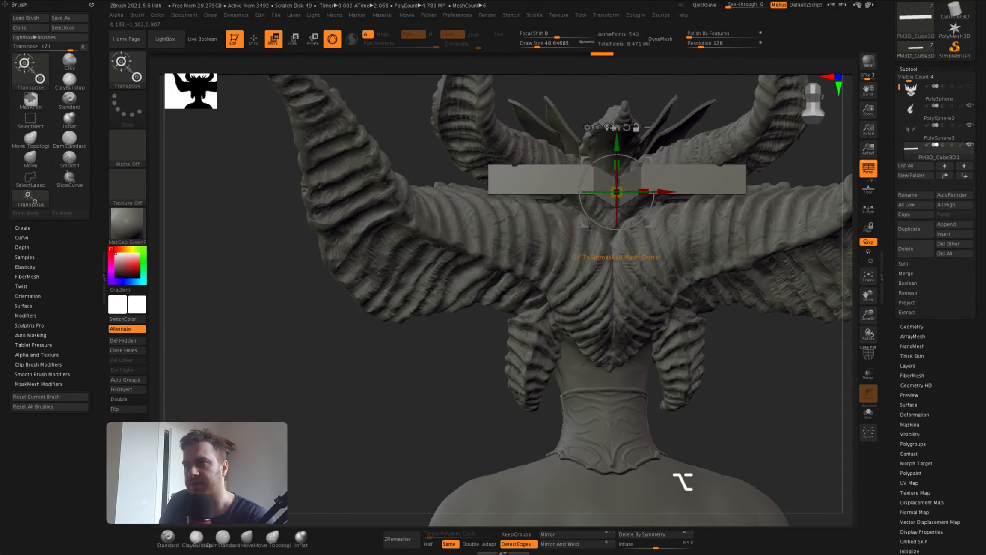
{"action": "key", "text": "super+shift+z"}
{"action": "key", "text": "super+shift+z"}
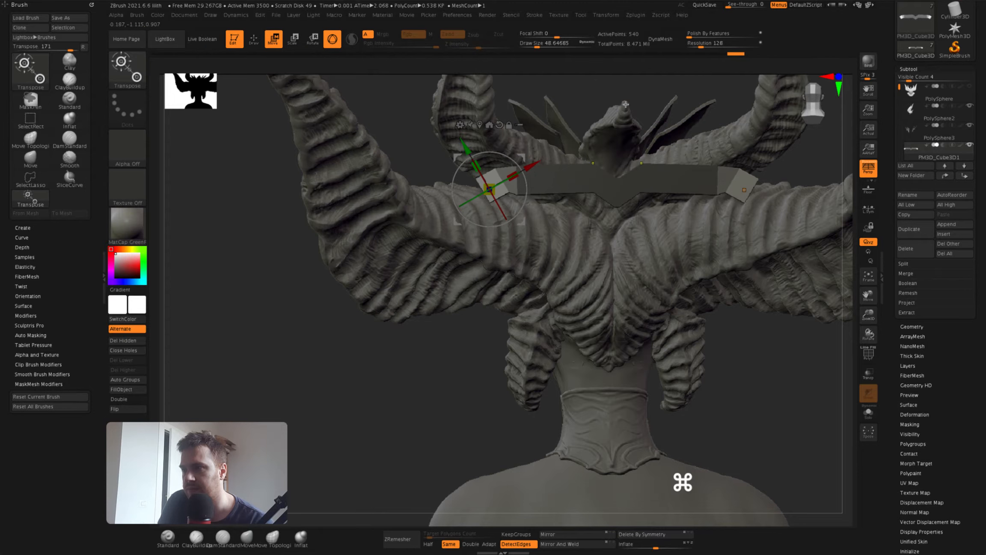
Bend the bar into a smooth wing-like arc on both sides with the Move brush
{"action": "key", "text": "q"}
{"action": "left_click_drag", "start_coordinate": [590, 176], "coordinate": [589, 176]}
{"action": "left_click_drag", "start_coordinate": [629, 88], "coordinate": [677, 92]}
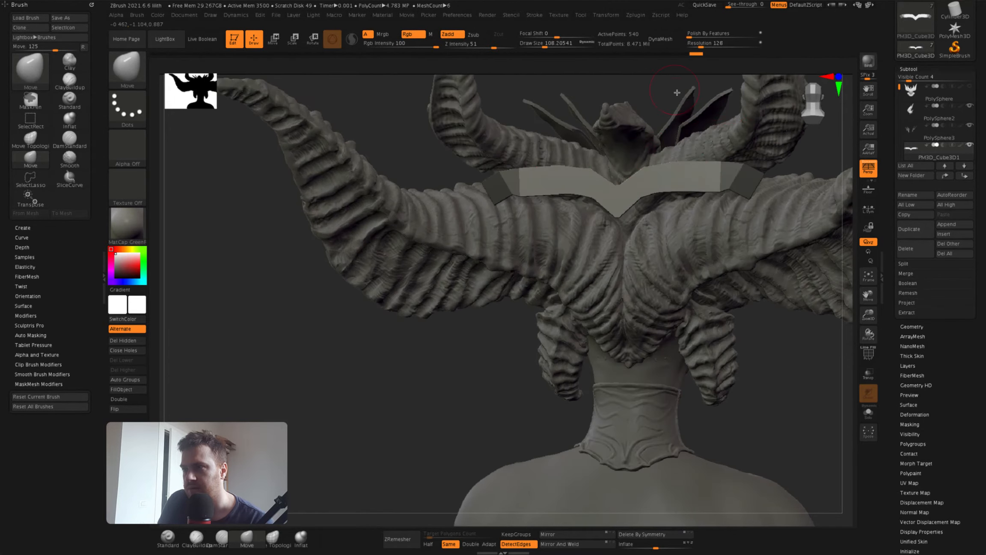
{"action": "key", "text": "space"}
{"action": "mouse_move", "coordinate": [343, 364]}
{"action": "left_mouse_down"}
{"action": "mouse_move", "coordinate": [369, 325]}
{"action": "mouse_move", "coordinate": [343, 364]}
{"action": "left_mouse_up"}
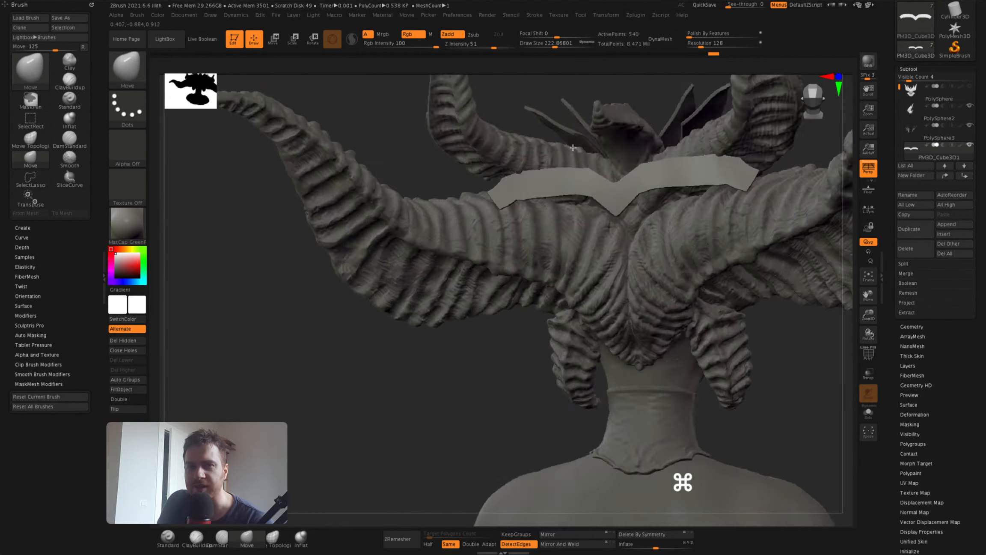
Subdivide the arched bar and adjust its shape above the horns with a larger Move brush
{"action": "key", "text": "super+d"}
{"action": "mouse_move", "coordinate": [510, 209]}
{"action": "right_mouse_down"}
{"action": "mouse_move", "coordinate": [623, 236]}
{"action": "mouse_move", "coordinate": [545, 209]}
{"action": "mouse_move", "coordinate": [623, 252]}
{"action": "mouse_move", "coordinate": [620, 204]}
{"action": "mouse_move", "coordinate": [617, 231]}
{"action": "right_mouse_up"}
{"action": "key", "text": "space"}
{"action": "right_click_drag", "start_coordinate": [617, 231], "coordinate": [556, 206], "text": "ctrl"}
{"action": "key", "text": "w"}
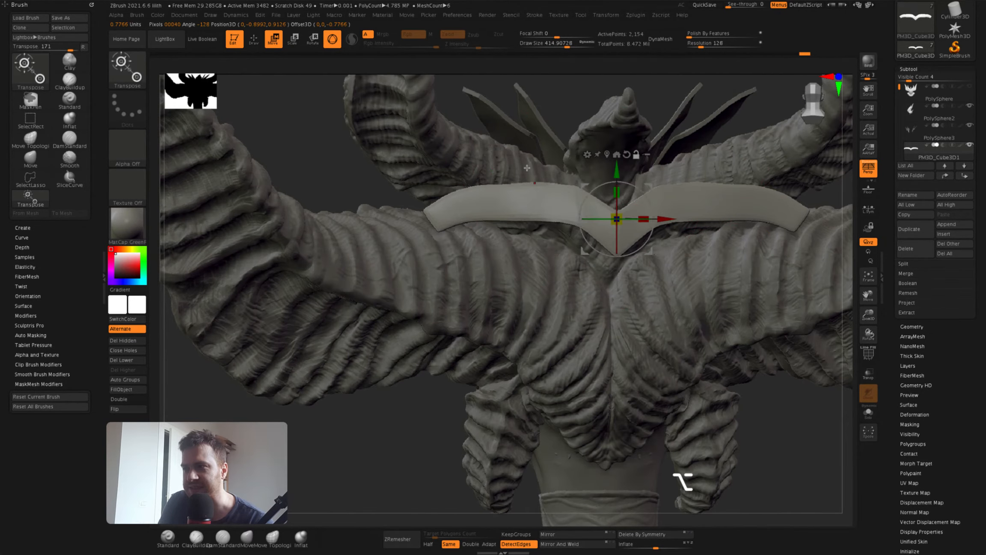
Lower the arched band slightly behind the head with the Move gizmo
{"action": "right_click_drag", "start_coordinate": [624, 209], "coordinate": [649, 188]}
{"action": "left_click_drag", "start_coordinate": [634, 179], "coordinate": [642, 170]}
{"action": "right_click_drag", "start_coordinate": [642, 171], "coordinate": [642, 206]}
{"action": "left_click_drag", "start_coordinate": [641, 143], "coordinate": [641, 150]}
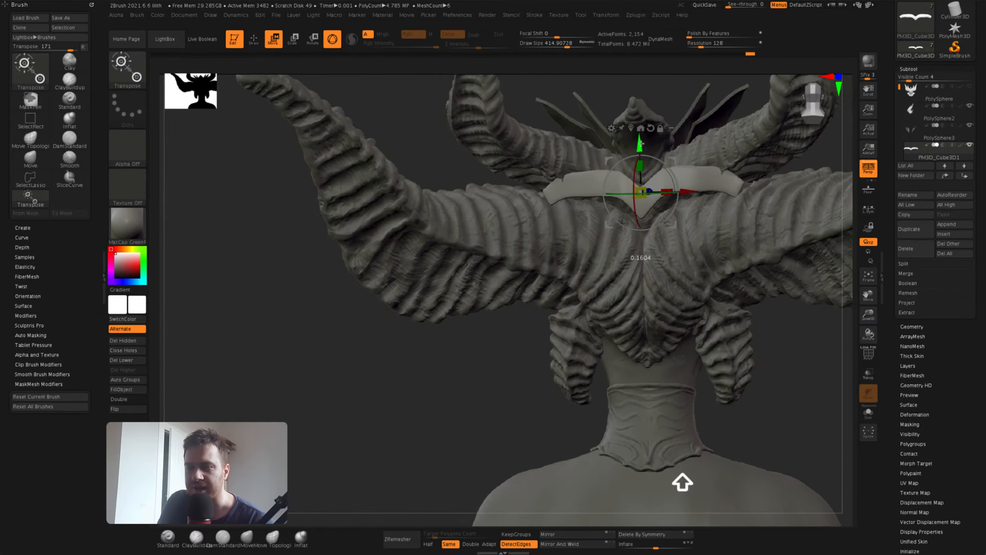
{"action": "mouse_move", "coordinate": [660, 184]}
{"action": "right_mouse_down"}
{"action": "mouse_move", "coordinate": [647, 174]}
{"action": "mouse_move", "coordinate": [690, 480]}
{"action": "right_mouse_up"}
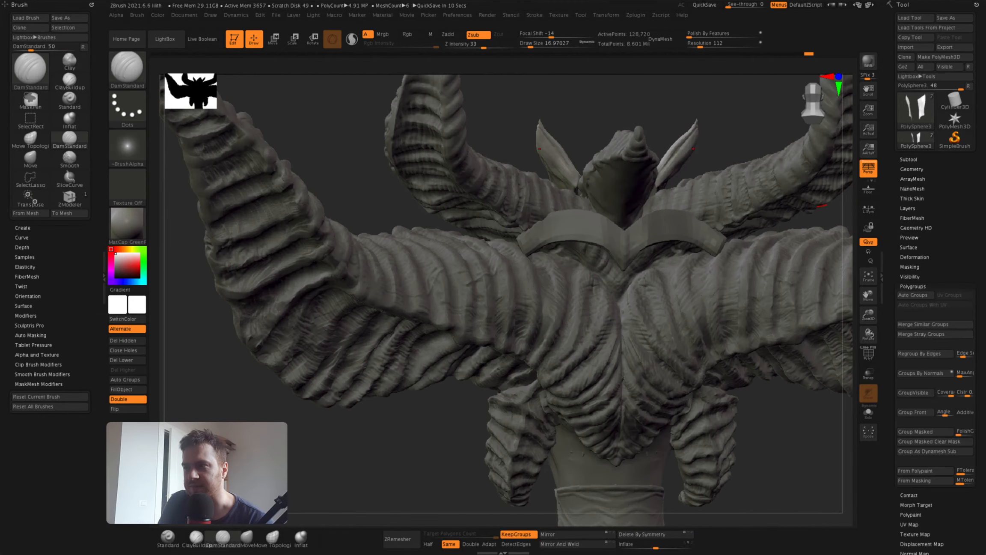
Show the arched band's wireframe and try a ZModeler polygon action on its outer end
{"action": "right_click_drag", "start_coordinate": [682, 482], "coordinate": [683, 414], "text": "alt"}
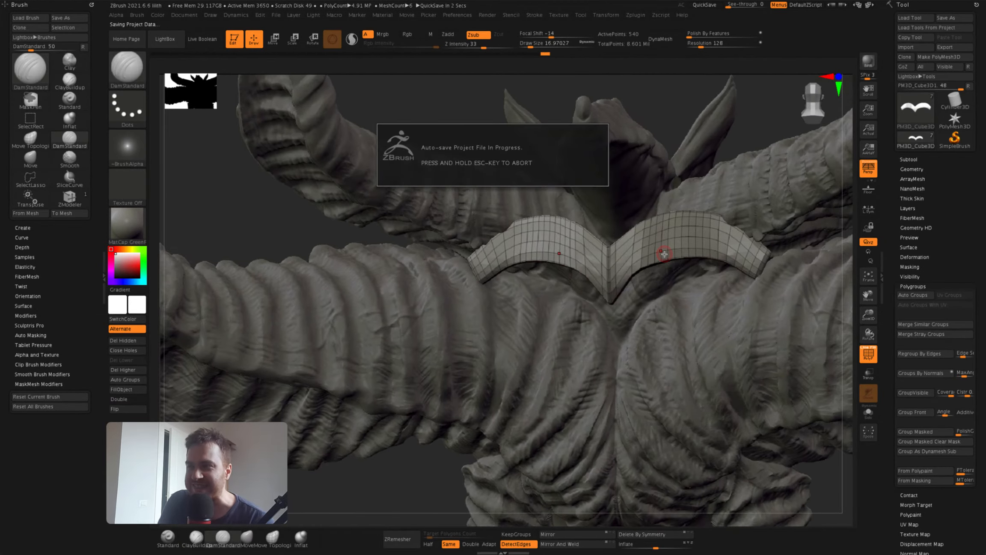
{"action": "mouse_move", "coordinate": [569, 274]}
{"action": "right_mouse_down"}
{"action": "mouse_move", "coordinate": [522, 253]}
{"action": "mouse_move", "coordinate": [411, 317]}
{"action": "right_mouse_up"}
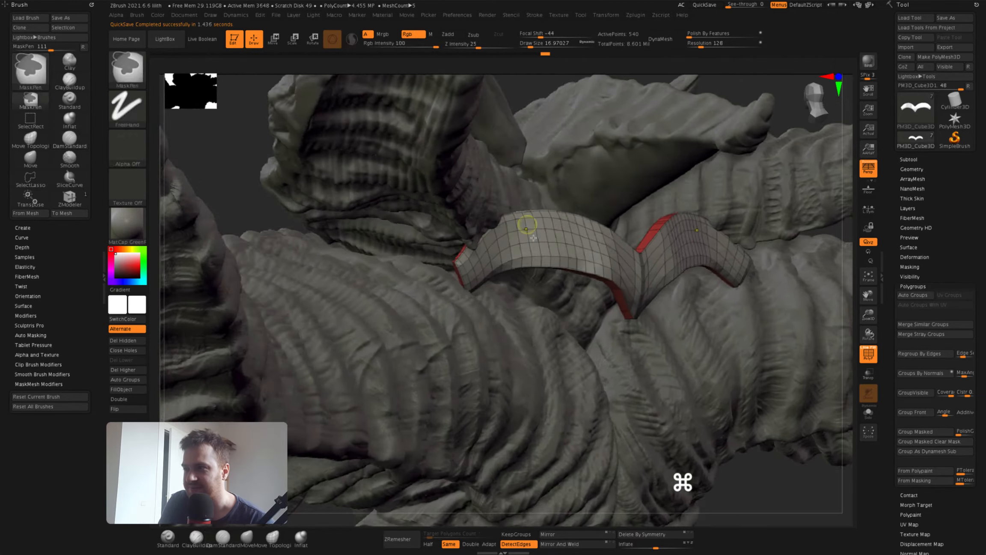
{"action": "key", "text": "b"}
{"action": "key", "text": "z"}
{"action": "key", "text": "m"}
{"action": "key", "text": "space"}
{"action": "left_click", "coordinate": [498, 361]}
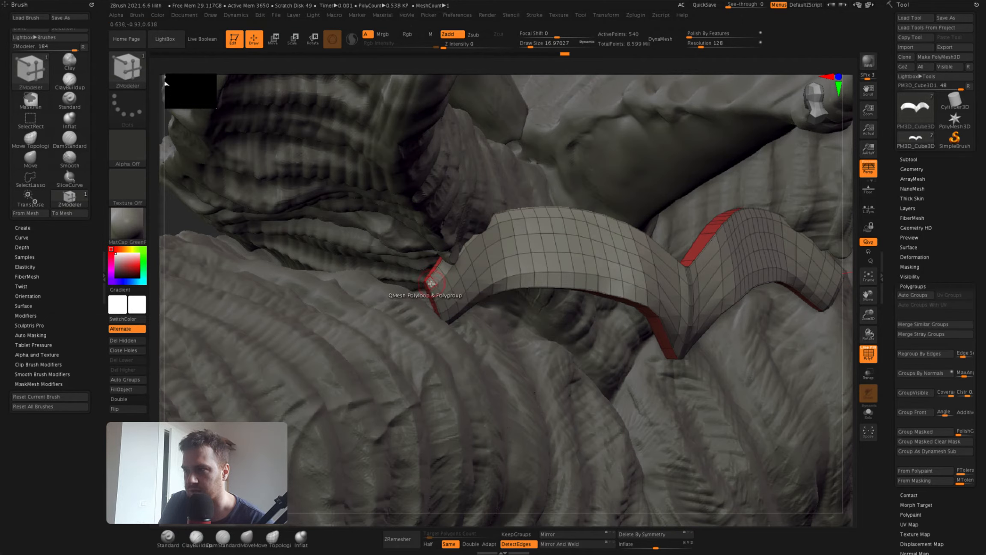
{"action": "key", "text": "super+z"}
{"action": "key", "text": "super+z"}
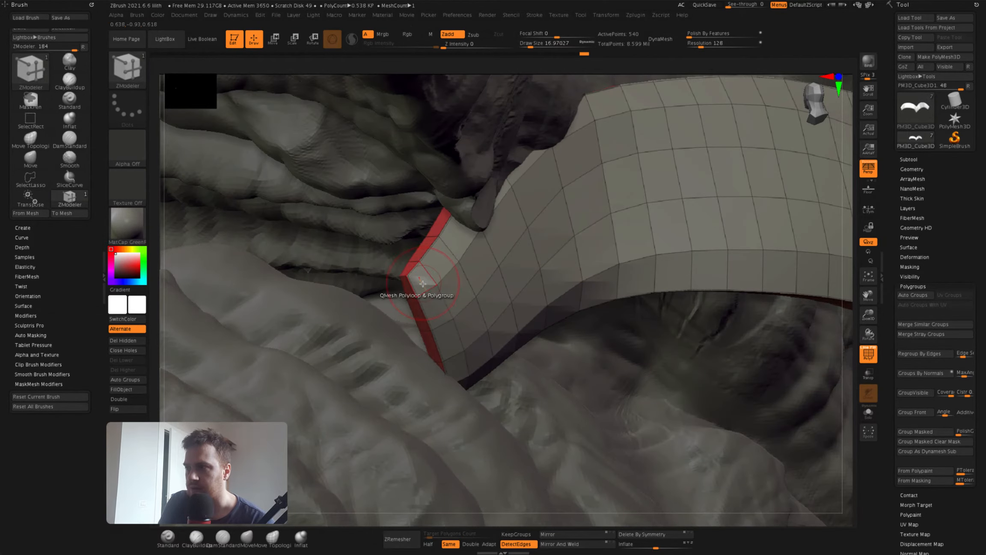
Assign the polyloop around the band's rim its own polygroup with the ZModeler PolyGroup action targeting Polyloop
{"action": "key", "text": "space"}
{"action": "left_click", "coordinate": [400, 279]}
{"action": "key", "text": "space"}
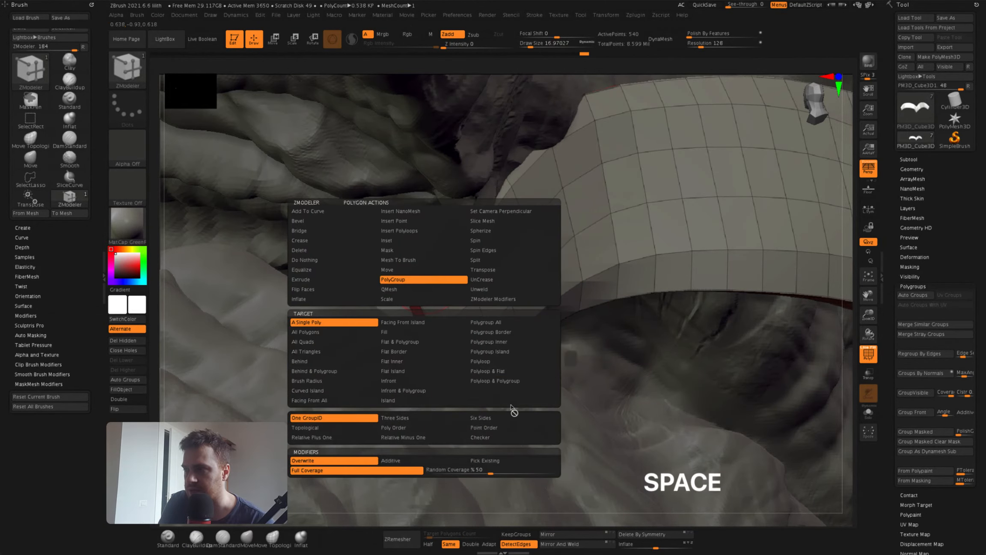
{"action": "left_click", "coordinate": [487, 348]}
{"action": "left_click", "coordinate": [420, 285]}
{"action": "mouse_move", "coordinate": [437, 309]}
{"action": "right_mouse_down", "text": "super"}
{"action": "mouse_move", "coordinate": [469, 340]}
{"action": "mouse_move", "coordinate": [570, 348]}
{"action": "mouse_move", "coordinate": [497, 264]}
{"action": "mouse_move", "coordinate": [502, 281]}
{"action": "right_mouse_up", "text": "super"}
{"action": "left_click", "coordinate": [469, 341]}
{"action": "key", "text": "space"}
{"action": "key", "text": "space"}
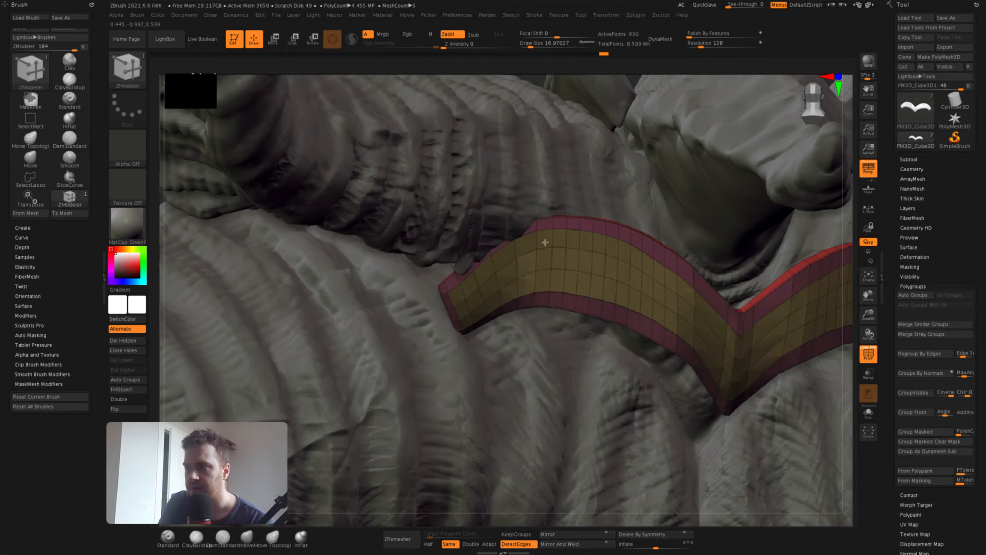
Extrude the band's rim polygroup with the ZModeler Extrude action targeting Polygroup All to form a raised border
{"action": "right_click_drag", "start_coordinate": [545, 242], "coordinate": [546, 264]}
{"action": "key", "text": "super+z"}
{"action": "key", "text": "space"}
{"action": "left_click", "coordinate": [430, 280]}
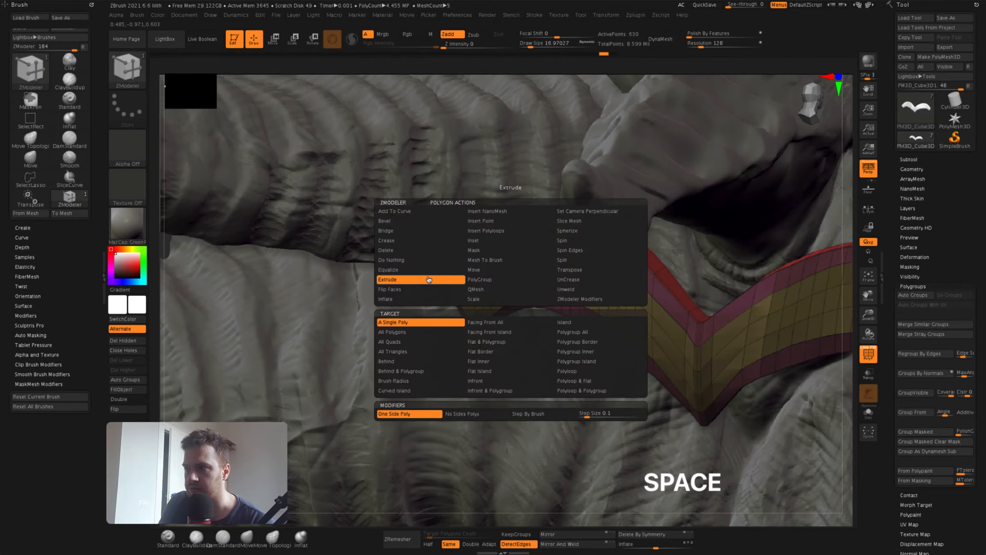
{"action": "key", "text": "space"}
{"action": "left_click", "coordinate": [478, 286]}
{"action": "key", "text": "super+z"}
{"action": "key", "text": "space"}
{"action": "left_click", "coordinate": [534, 334]}
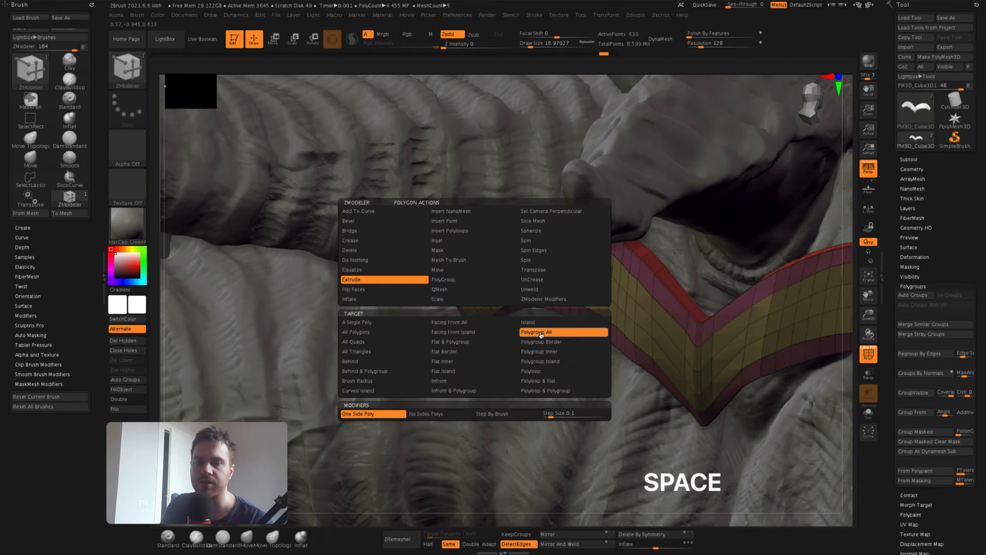
{"action": "left_click", "coordinate": [482, 283]}
{"action": "mouse_move", "coordinate": [492, 274]}
{"action": "right_mouse_down", "text": "super"}
{"action": "mouse_move", "coordinate": [505, 231]}
{"action": "mouse_move", "coordinate": [466, 237]}
{"action": "right_mouse_up", "text": "super"}
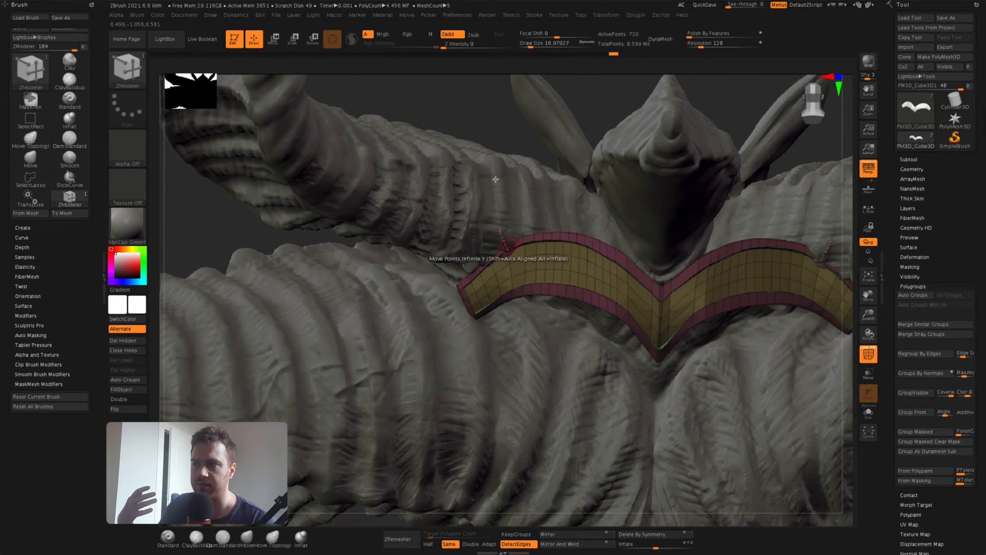
Adjust the corner at the band's outer end with a small Move brush
{"action": "right_click_drag", "start_coordinate": [496, 179], "coordinate": [445, 206]}
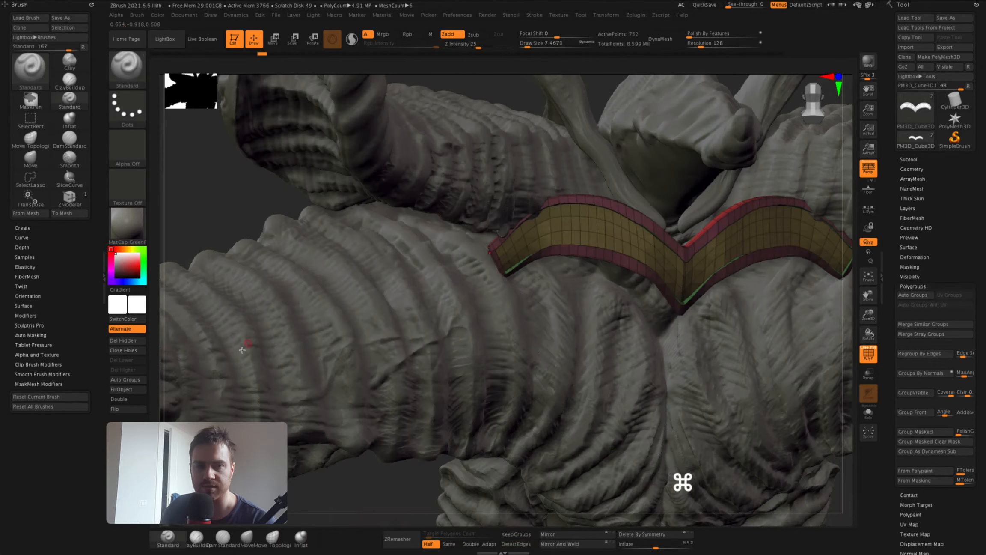
{"action": "left_click", "coordinate": [247, 538]}
{"action": "key", "text": "space"}
{"action": "left_click_drag", "start_coordinate": [484, 267], "coordinate": [491, 267]}
{"action": "left_click_drag", "start_coordinate": [493, 254], "coordinate": [491, 269]}
{"action": "right_click_drag", "start_coordinate": [491, 270], "coordinate": [501, 254]}
{"action": "right_click_drag", "start_coordinate": [813, 386], "coordinate": [853, 393]}
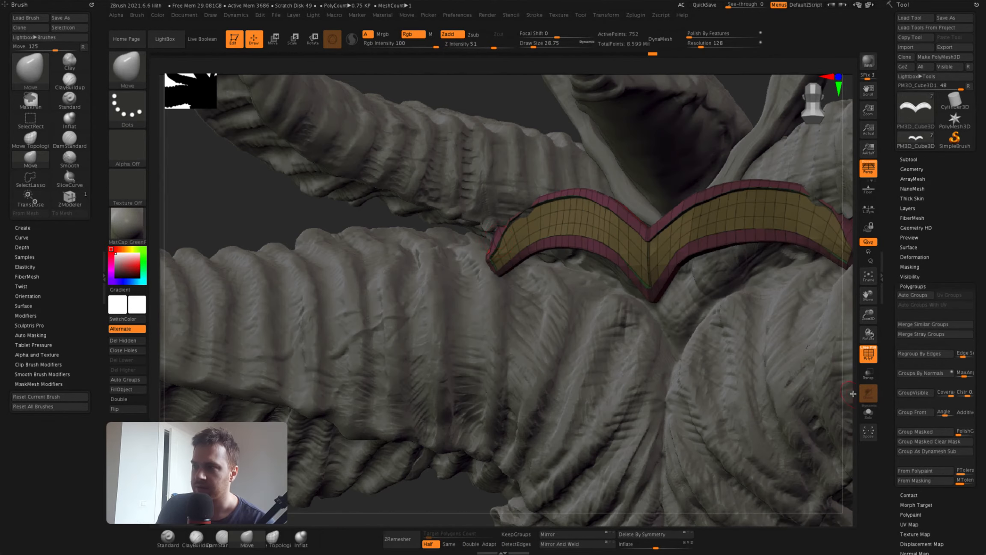
Isolate the band in Solo mode and refine the curve of its outer ends with the Move brush
{"action": "left_click", "coordinate": [868, 412]}
{"action": "key", "text": "space"}
{"action": "mouse_move", "coordinate": [526, 278]}
{"action": "right_mouse_down"}
{"action": "mouse_move", "coordinate": [546, 275]}
{"action": "mouse_move", "coordinate": [529, 274]}
{"action": "right_mouse_up"}
{"action": "key", "text": "space"}
{"action": "right_click_drag", "start_coordinate": [608, 299], "coordinate": [495, 265]}
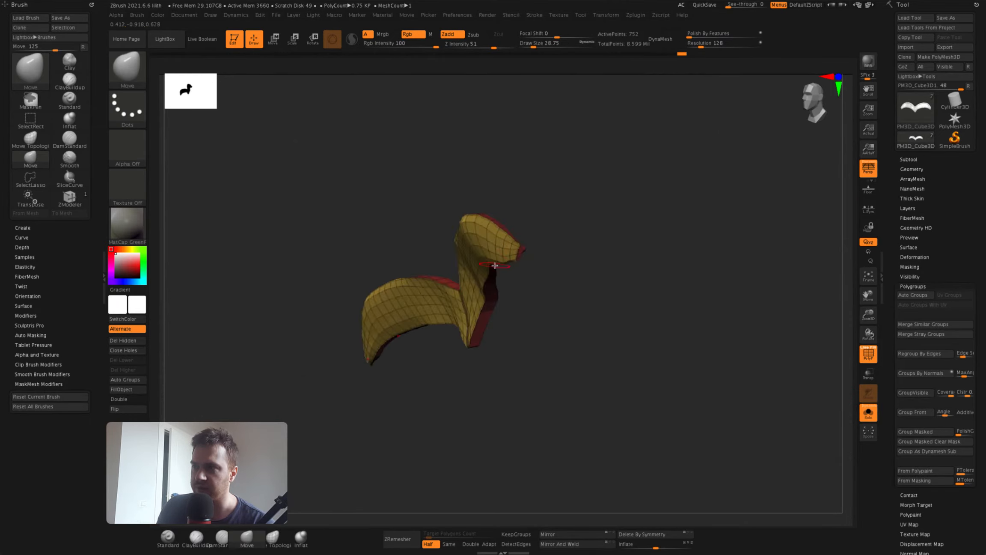
{"action": "left_click_drag", "start_coordinate": [516, 257], "coordinate": [518, 253]}
{"action": "right_click_drag", "start_coordinate": [518, 252], "coordinate": [495, 246]}
{"action": "left_click_drag", "start_coordinate": [495, 246], "coordinate": [499, 249]}
{"action": "mouse_move", "coordinate": [499, 249]}
{"action": "right_mouse_down"}
{"action": "mouse_move", "coordinate": [495, 258]}
{"action": "mouse_move", "coordinate": [518, 262]}
{"action": "right_mouse_up"}
{"action": "left_click_drag", "start_coordinate": [488, 260], "coordinate": [486, 257]}
Taper the isolated band's outer ends into points with a larger Move brush
{"action": "mouse_move", "coordinate": [557, 214]}
{"action": "right_mouse_down", "text": "super"}
{"action": "mouse_move", "coordinate": [489, 252]}
{"action": "mouse_move", "coordinate": [522, 216]}
{"action": "mouse_move", "coordinate": [537, 214]}
{"action": "mouse_move", "coordinate": [484, 197]}
{"action": "right_mouse_up", "text": "super"}
{"action": "key", "text": "space"}
{"action": "left_click_drag", "start_coordinate": [369, 168], "coordinate": [411, 180]}
{"action": "key", "text": "space"}
{"action": "left_click_drag", "start_coordinate": [425, 217], "coordinate": [418, 218]}
{"action": "right_click_drag", "start_coordinate": [419, 217], "coordinate": [416, 207]}
{"action": "left_click_drag", "start_coordinate": [416, 207], "coordinate": [420, 204]}
{"action": "right_click_drag", "start_coordinate": [462, 239], "coordinate": [488, 254], "text": "alt"}
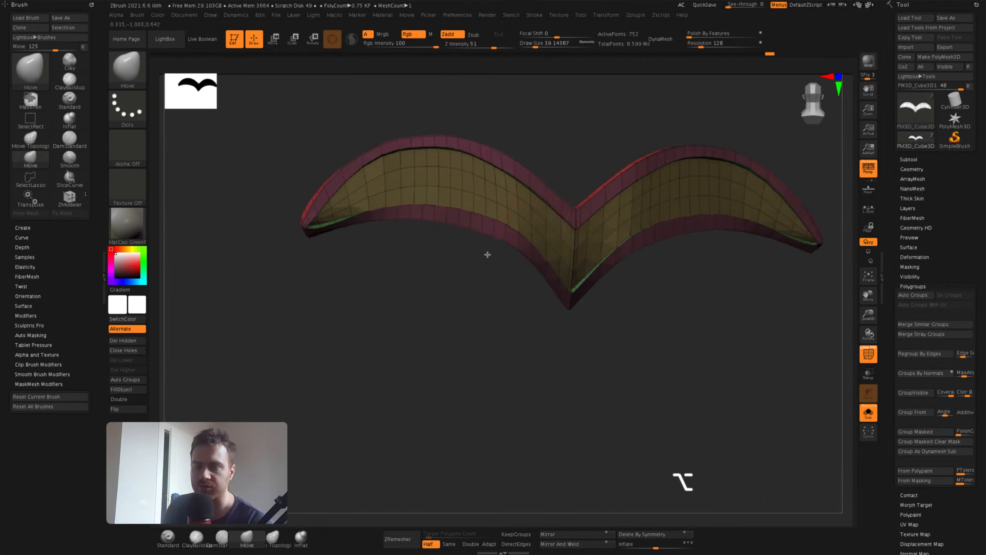
Smooth out the sweep of both band wings with broad Move strokes, using a draw size of about 132 at the tips
{"action": "mouse_move", "coordinate": [581, 234]}
{"action": "right_mouse_down"}
{"action": "mouse_move", "coordinate": [548, 304]}
{"action": "mouse_move", "coordinate": [491, 176]}
{"action": "mouse_move", "coordinate": [560, 203]}
{"action": "mouse_move", "coordinate": [487, 251]}
{"action": "mouse_move", "coordinate": [418, 214]}
{"action": "mouse_move", "coordinate": [405, 176]}
{"action": "mouse_move", "coordinate": [510, 172]}
{"action": "mouse_move", "coordinate": [502, 180]}
{"action": "right_mouse_up"}
{"action": "key", "text": "space"}
{"action": "left_click_drag", "start_coordinate": [502, 173], "coordinate": [495, 174]}
{"action": "mouse_move", "coordinate": [495, 174]}
{"action": "right_mouse_down"}
{"action": "mouse_move", "coordinate": [433, 192]}
{"action": "mouse_move", "coordinate": [583, 122]}
{"action": "right_mouse_up"}
{"action": "key", "text": "space"}
{"action": "left_click_drag", "start_coordinate": [253, 188], "coordinate": [260, 189]}
{"action": "left_click_drag", "start_coordinate": [257, 187], "coordinate": [260, 192]}
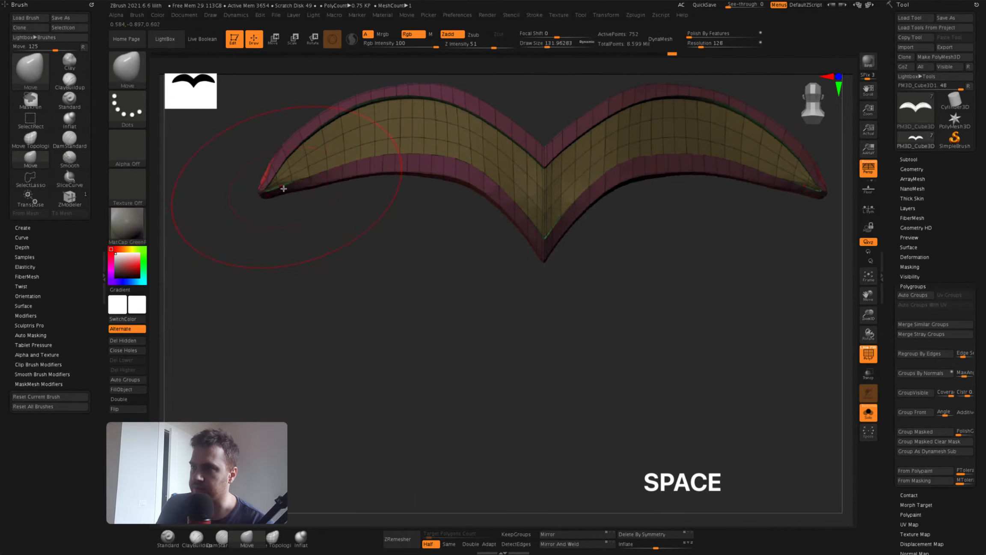
{"action": "mouse_move", "coordinate": [407, 137]}
{"action": "right_mouse_down"}
{"action": "mouse_move", "coordinate": [427, 121]}
{"action": "mouse_move", "coordinate": [388, 97]}
{"action": "mouse_move", "coordinate": [500, 180]}
{"action": "right_mouse_up"}
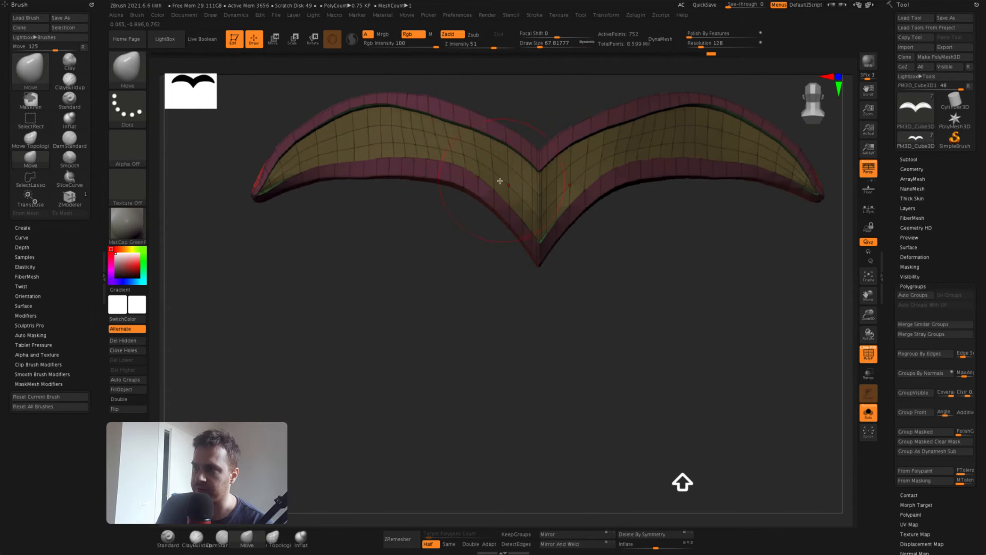
Refine the V at the band's centre with a smaller Move brush
{"action": "right_click_drag", "start_coordinate": [523, 242], "coordinate": [559, 220], "text": "alt"}
{"action": "key", "text": "space"}
{"action": "left_click_drag", "start_coordinate": [559, 219], "coordinate": [552, 220]}
{"action": "mouse_move", "coordinate": [552, 219]}
{"action": "right_mouse_down"}
{"action": "mouse_move", "coordinate": [555, 194]}
{"action": "mouse_move", "coordinate": [569, 220]}
{"action": "mouse_move", "coordinate": [562, 184]}
{"action": "mouse_move", "coordinate": [505, 202]}
{"action": "right_mouse_up"}
{"action": "right_click_drag", "start_coordinate": [505, 201], "coordinate": [529, 233], "text": "alt"}
{"action": "key", "text": "space"}
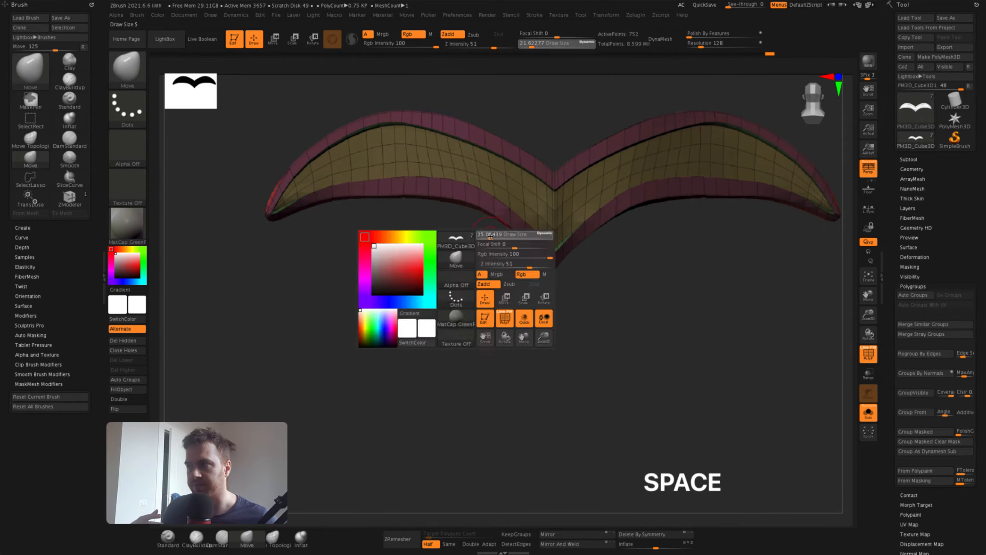
{"action": "left_click_drag", "start_coordinate": [528, 234], "coordinate": [531, 233]}
{"action": "key", "text": "s"}
Select the fins beside the central horn and reshape them with a larger Move brush, with their wireframe hidden
{"action": "right_click_drag", "start_coordinate": [643, 325], "coordinate": [599, 214], "text": "super"}
{"action": "right_click_drag", "start_coordinate": [569, 184], "coordinate": [605, 227], "text": "alt"}
{"action": "left_click", "coordinate": [612, 224], "text": "alt"}
{"action": "key", "text": "space"}
{"action": "left_click_drag", "start_coordinate": [599, 231], "coordinate": [609, 231]}
{"action": "right_click_drag", "start_coordinate": [578, 163], "coordinate": [552, 188]}
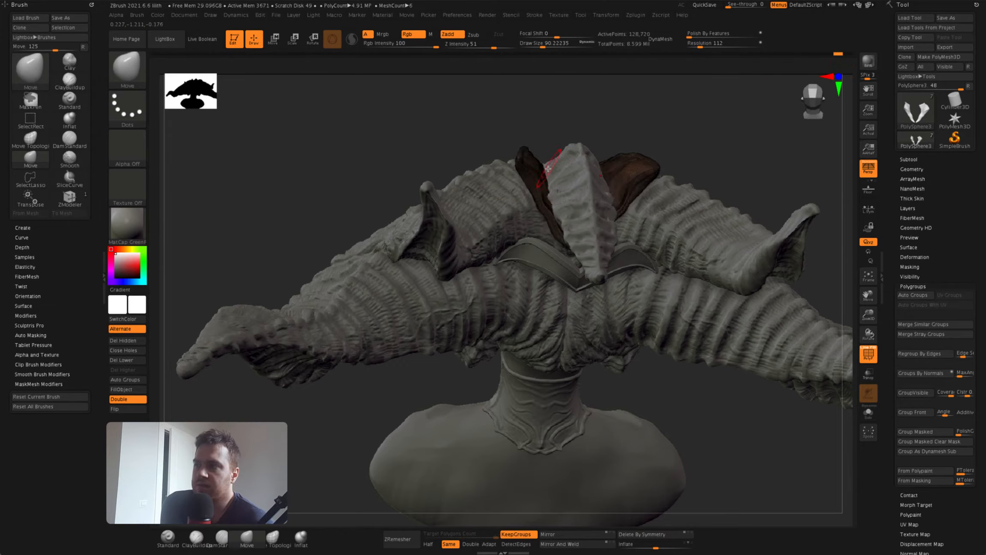
{"action": "key", "text": "shift+f"}
{"action": "right_click_drag", "start_coordinate": [548, 169], "coordinate": [493, 188]}
{"action": "mouse_move", "coordinate": [493, 188]}
{"action": "right_mouse_down", "text": "super"}
{"action": "mouse_move", "coordinate": [471, 176]}
{"action": "mouse_move", "coordinate": [407, 227]}
{"action": "right_mouse_up", "text": "super"}
{"action": "key", "text": "space"}
{"action": "left_click_drag", "start_coordinate": [390, 247], "coordinate": [401, 246]}
{"action": "mouse_move", "coordinate": [401, 246]}
{"action": "right_mouse_down"}
{"action": "mouse_move", "coordinate": [422, 214]}
{"action": "mouse_move", "coordinate": [462, 207]}
{"action": "right_mouse_up"}
Reshape the fin piece around the central horn with the Move brush and trim its outline with TrimCurve
{"action": "left_click", "coordinate": [463, 206], "text": "alt"}
{"action": "key", "text": "space"}
{"action": "left_click_drag", "start_coordinate": [472, 231], "coordinate": [466, 230]}
{"action": "mouse_move", "coordinate": [466, 230]}
{"action": "right_mouse_down"}
{"action": "mouse_move", "coordinate": [451, 198]}
{"action": "mouse_move", "coordinate": [426, 245]}
{"action": "mouse_move", "coordinate": [368, 227]}
{"action": "mouse_move", "coordinate": [389, 247]}
{"action": "mouse_move", "coordinate": [395, 240]}
{"action": "mouse_move", "coordinate": [338, 184]}
{"action": "mouse_move", "coordinate": [340, 162]}
{"action": "mouse_move", "coordinate": [344, 211]}
{"action": "right_mouse_up"}
{"action": "mouse_move", "coordinate": [350, 174]}
{"action": "right_mouse_down"}
{"action": "mouse_move", "coordinate": [526, 226]}
{"action": "mouse_move", "coordinate": [470, 210]}
{"action": "right_mouse_up"}
{"action": "left_click_drag", "start_coordinate": [471, 210], "coordinate": [533, 186], "text": "shift+super"}
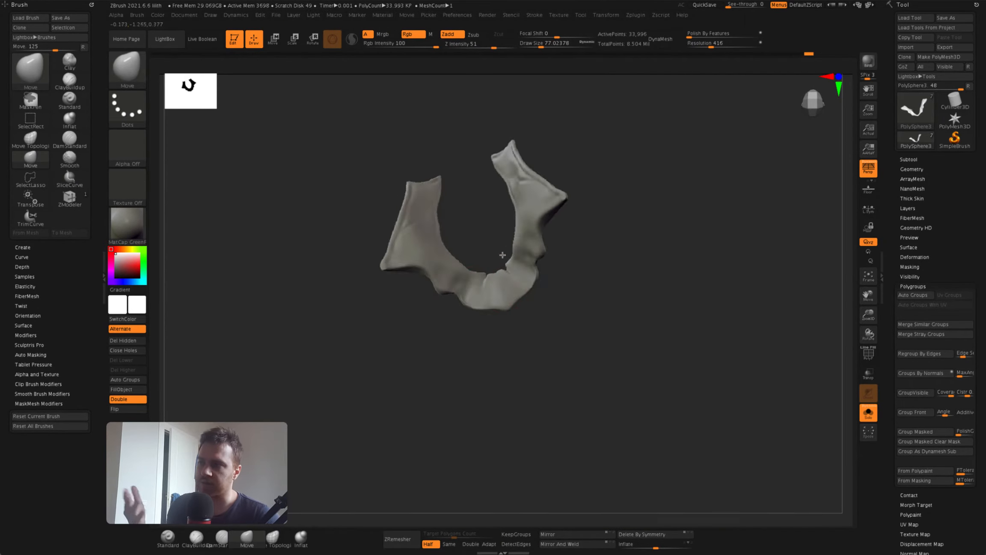
ZRemesh the U-shaped fin piece with the Half option and isolate it with its wireframe shown
{"action": "right_click_drag", "start_coordinate": [503, 255], "coordinate": [447, 264]}
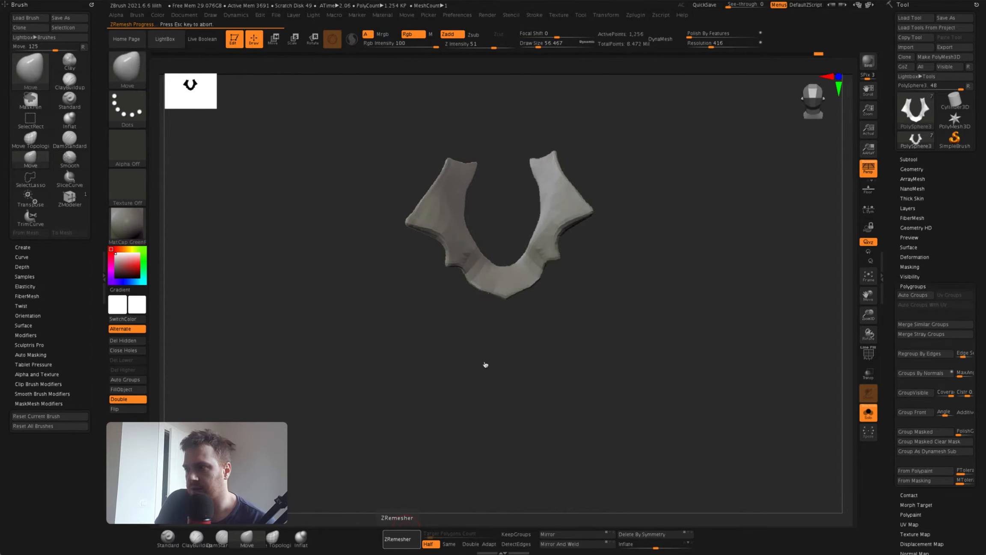
{"action": "key", "text": "space"}
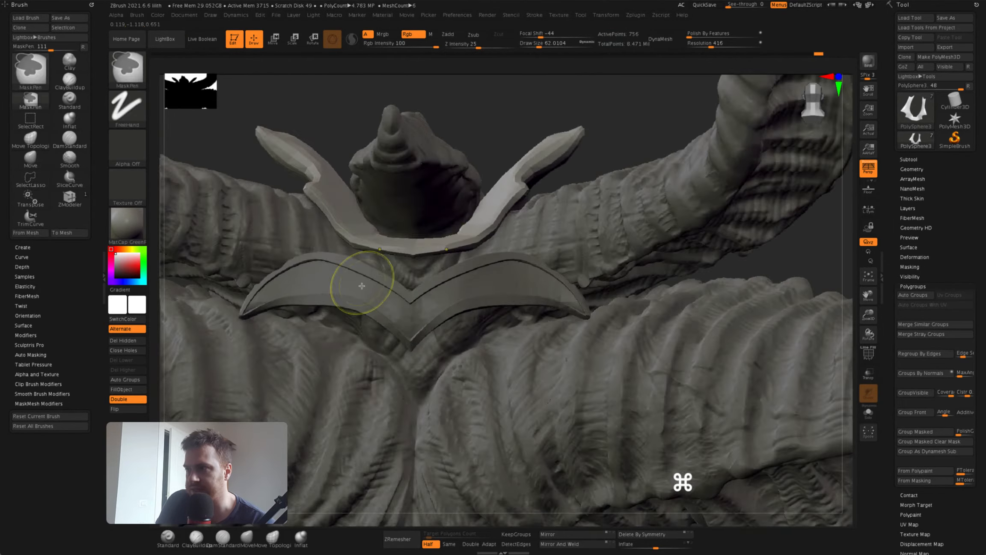
{"action": "left_click", "coordinate": [363, 282], "text": "alt"}
{"action": "key", "text": "shift+f"}
{"action": "left_click", "coordinate": [454, 171], "text": "alt"}
{"action": "key", "text": "space"}
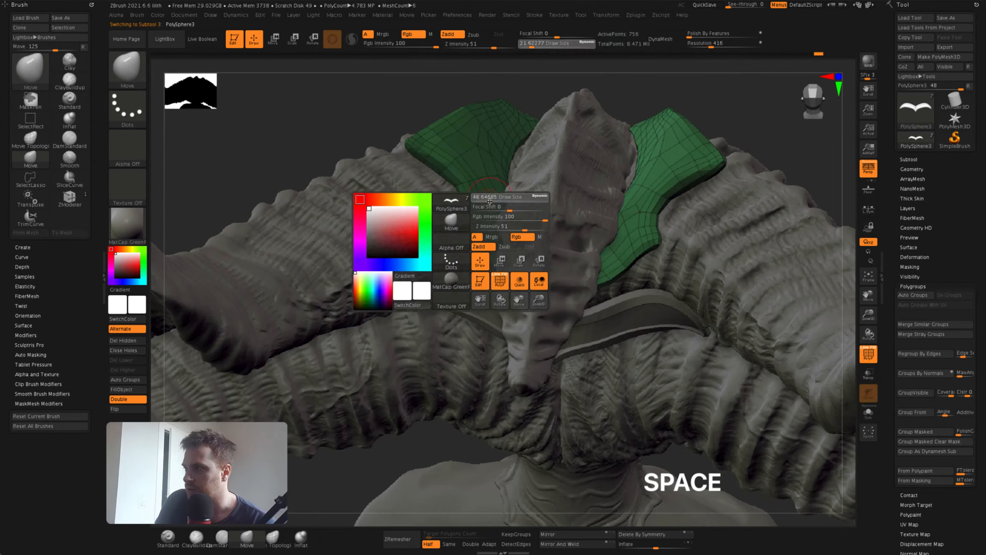
{"action": "key", "text": "alt+s"}
{"action": "key", "text": "f"}
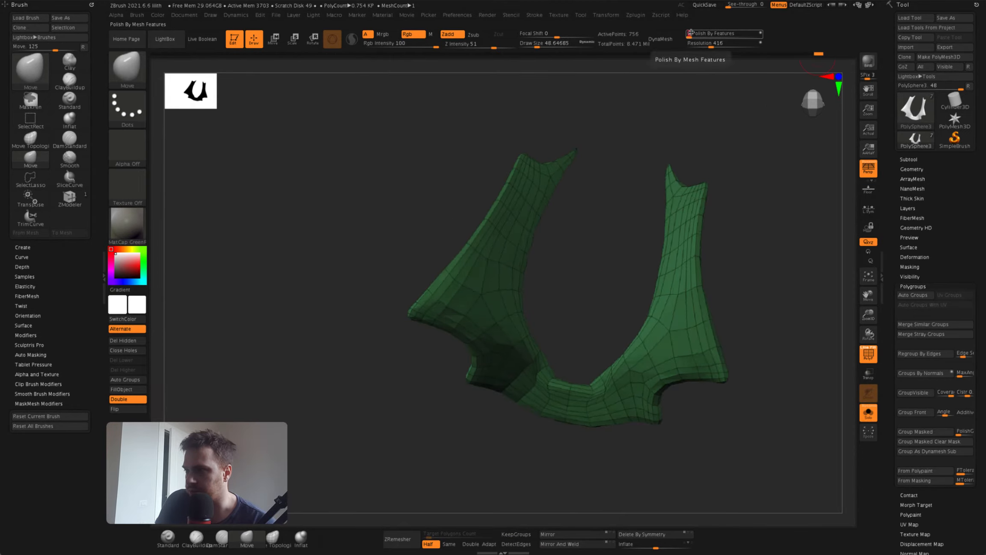
Group the U-shaped piece's polygons by normals with an adjusted maximum angle tolerance and isolate its front-face polygroup
{"action": "left_click_drag", "start_coordinate": [616, 179], "coordinate": [584, 176], "text": "shift"}
{"action": "left_click_drag", "start_coordinate": [848, 291], "coordinate": [826, 258], "text": "alt"}
{"action": "left_click_drag", "start_coordinate": [949, 381], "coordinate": [949, 297]}
{"action": "left_click", "coordinate": [948, 291]}
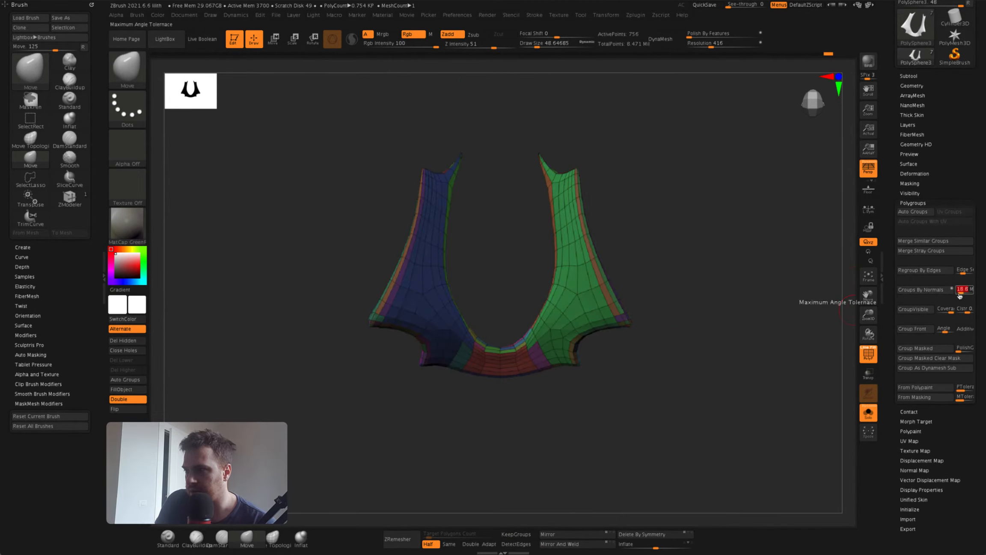
{"action": "left_click", "coordinate": [951, 293]}
{"action": "left_click_drag", "start_coordinate": [599, 348], "coordinate": [603, 339]}
{"action": "left_click_drag", "start_coordinate": [964, 290], "coordinate": [966, 290]}
{"action": "left_click", "coordinate": [929, 290]}
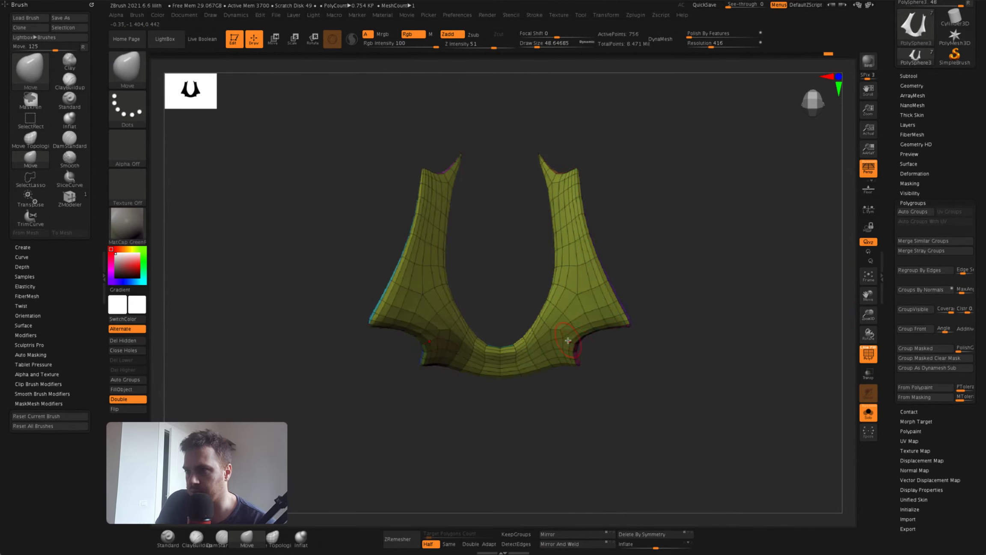
{"action": "left_click", "coordinate": [577, 296], "text": "ctrl+shift"}
{"action": "mouse_move", "coordinate": [613, 423]}
{"action": "left_mouse_down"}
{"action": "mouse_move", "coordinate": [682, 482]}
{"action": "mouse_move", "coordinate": [608, 428]}
{"action": "left_mouse_up"}
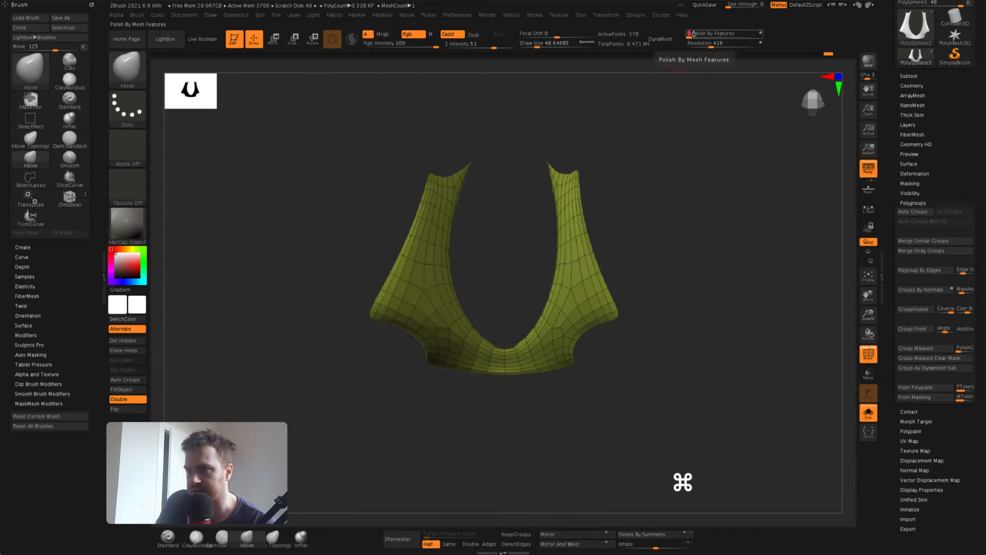
Cut away uneven edge polygons from the single-sided U-shaped piece and apply Mirror And Weld
{"action": "left_click", "coordinate": [128, 68], "text": "shift+super"}
{"action": "left_click", "coordinate": [568, 110], "text": "shift+super"}
{"action": "mouse_move", "coordinate": [366, 297]}
{"action": "left_mouse_down", "text": "alt"}
{"action": "mouse_move", "coordinate": [392, 234]}
{"action": "mouse_move", "coordinate": [481, 176]}
{"action": "mouse_move", "coordinate": [493, 205]}
{"action": "left_mouse_up", "text": "alt"}
{"action": "left_click_drag", "start_coordinate": [473, 324], "coordinate": [396, 223], "text": "shift+super"}
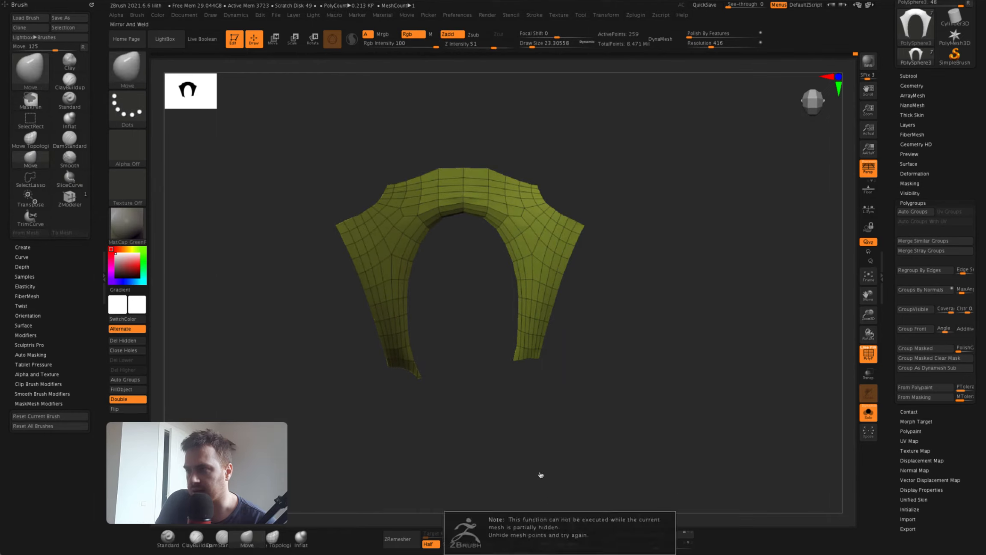
{"action": "left_click_drag", "start_coordinate": [428, 304], "coordinate": [485, 306]}
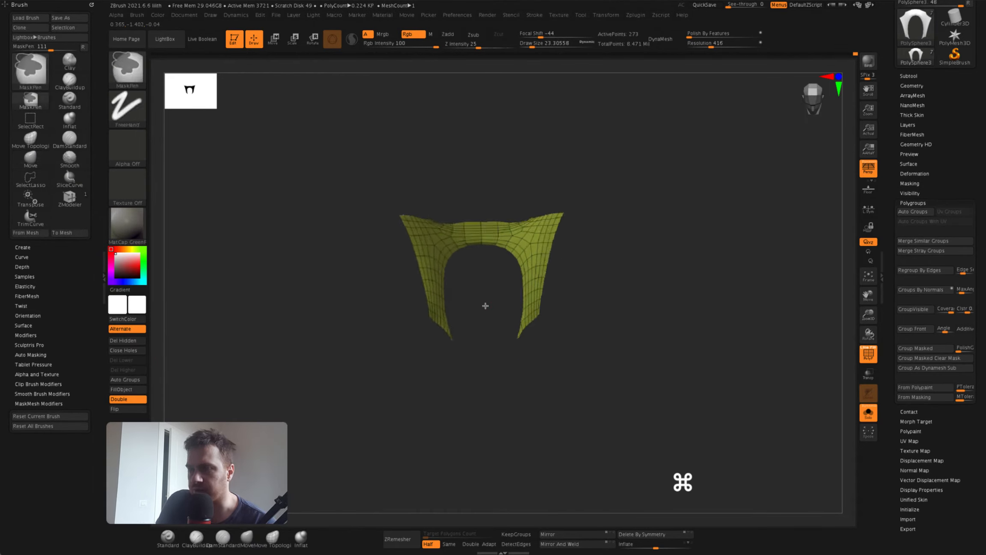
Show the whole bust again and fit the thin U-shaped piece around the central horn with the Move brush
{"action": "left_click_drag", "start_coordinate": [851, 266], "coordinate": [830, 317]}
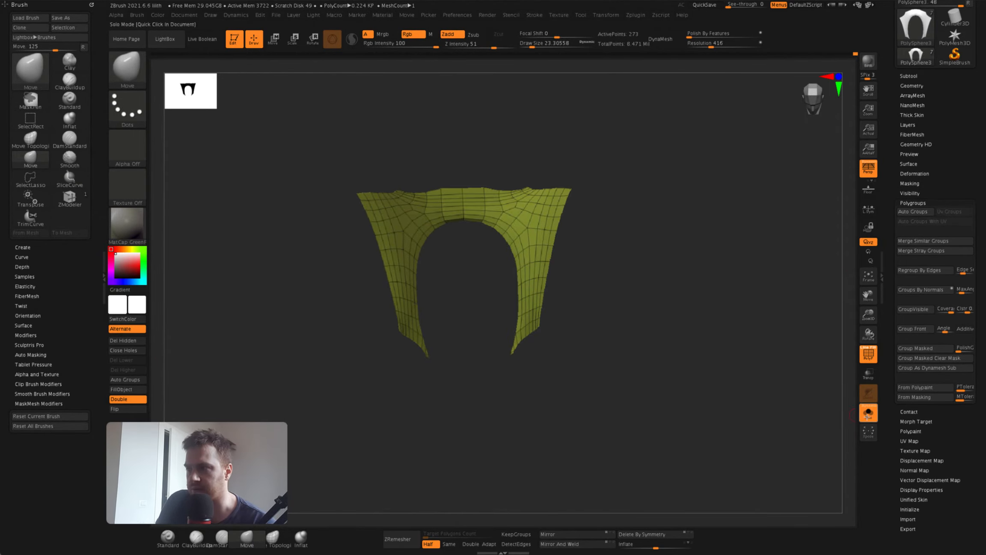
{"action": "left_click", "coordinate": [869, 413]}
{"action": "left_click_drag", "start_coordinate": [762, 325], "coordinate": [732, 381], "text": "alt"}
{"action": "left_click_drag", "start_coordinate": [841, 343], "coordinate": [810, 364]}
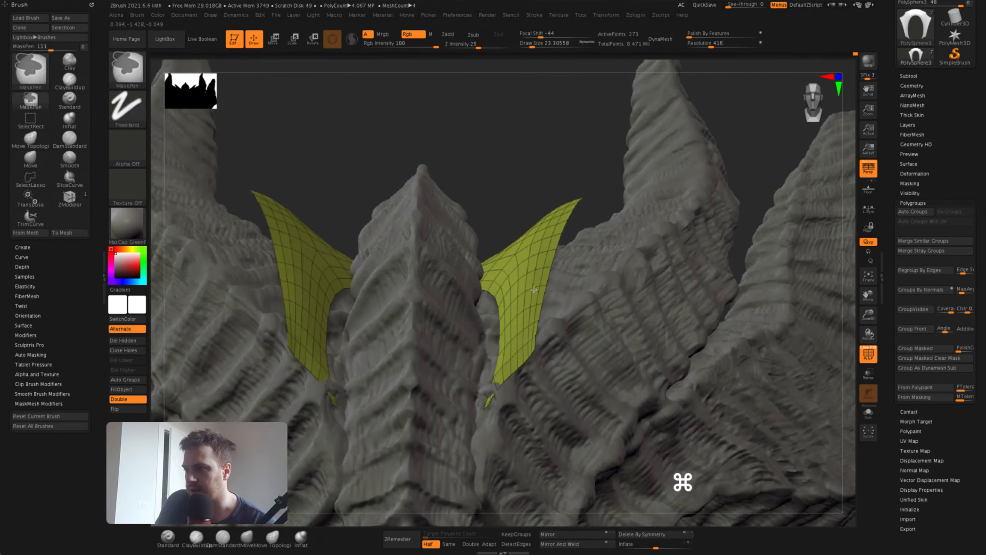
{"action": "left_click_drag", "start_coordinate": [489, 399], "coordinate": [475, 411], "text": "alt"}
{"action": "left_click_drag", "start_coordinate": [315, 396], "coordinate": [312, 437]}
{"action": "key", "text": "space"}
{"action": "mouse_move", "coordinate": [341, 327]}
{"action": "left_mouse_down"}
{"action": "mouse_move", "coordinate": [254, 361]}
{"action": "mouse_move", "coordinate": [283, 363]}
{"action": "left_mouse_up"}
{"action": "right_click_drag", "start_coordinate": [284, 363], "coordinate": [319, 366], "text": "ctrl"}
{"action": "mouse_move", "coordinate": [319, 366]}
{"action": "left_mouse_down"}
{"action": "mouse_move", "coordinate": [297, 302]}
{"action": "mouse_move", "coordinate": [177, 327]}
{"action": "left_mouse_up"}
Reshape the thin piece's side fins between the horns with a larger Move brush, about 94 draw size
{"action": "key", "text": "space"}
{"action": "mouse_move", "coordinate": [235, 273]}
{"action": "left_mouse_down"}
{"action": "mouse_move", "coordinate": [257, 290]}
{"action": "mouse_move", "coordinate": [231, 330]}
{"action": "mouse_move", "coordinate": [267, 314]}
{"action": "left_mouse_up"}
{"action": "mouse_move", "coordinate": [266, 315]}
{"action": "left_mouse_down"}
{"action": "mouse_move", "coordinate": [264, 300]}
{"action": "mouse_move", "coordinate": [240, 295]}
{"action": "mouse_move", "coordinate": [281, 308]}
{"action": "mouse_move", "coordinate": [274, 274]}
{"action": "mouse_move", "coordinate": [300, 291]}
{"action": "left_mouse_up"}
{"action": "key", "text": "space"}
{"action": "key", "text": "space"}
{"action": "left_click_drag", "start_coordinate": [299, 290], "coordinate": [296, 277]}
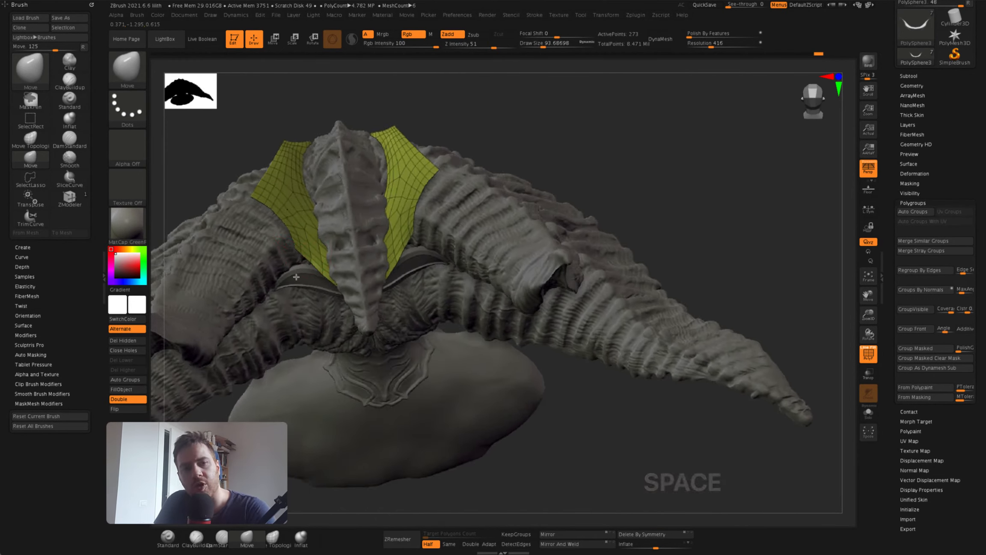
{"action": "right_click_drag", "start_coordinate": [296, 276], "coordinate": [325, 240]}
{"action": "left_click", "coordinate": [398, 227], "text": "alt"}
{"action": "right_click_drag", "start_coordinate": [398, 227], "coordinate": [407, 223]}
{"action": "left_click_drag", "start_coordinate": [407, 222], "coordinate": [411, 216]}
{"action": "mouse_move", "coordinate": [412, 216]}
{"action": "right_mouse_down"}
{"action": "mouse_move", "coordinate": [418, 253]}
{"action": "mouse_move", "coordinate": [408, 136]}
{"action": "right_mouse_up"}
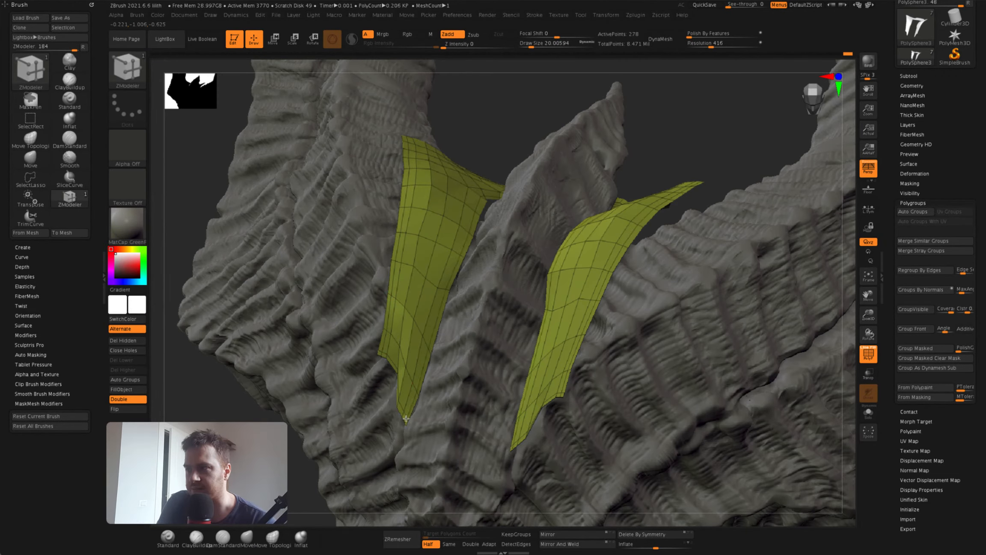
Undo the recent edge-polygon deletions on the thin U-shaped piece to restore its border loop of polygons
{"action": "right_click_drag", "start_coordinate": [406, 418], "coordinate": [420, 246]}
{"action": "left_click", "coordinate": [335, 296]}
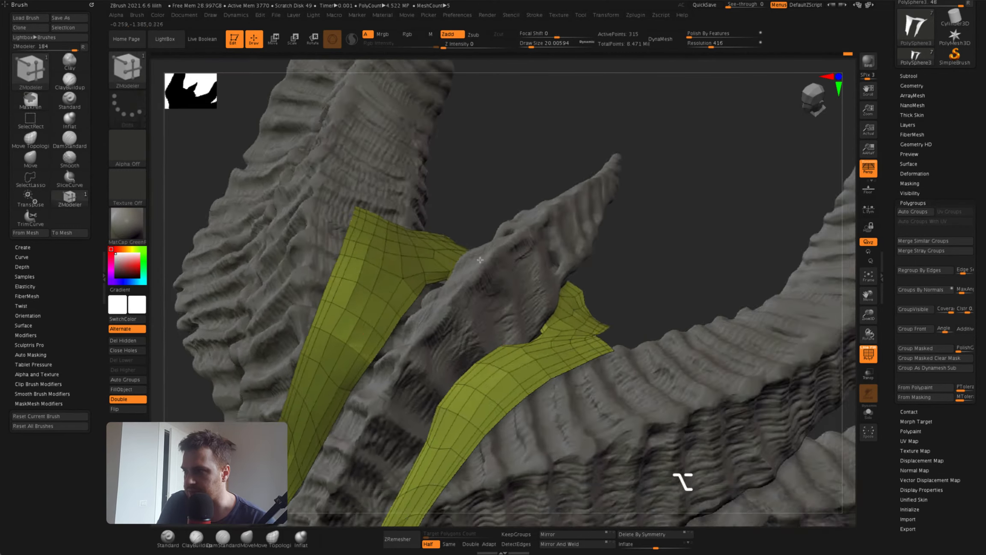
{"action": "mouse_move", "coordinate": [257, 299]}
{"action": "right_mouse_down", "text": "alt"}
{"action": "mouse_move", "coordinate": [220, 293]}
{"action": "mouse_move", "coordinate": [184, 240]}
{"action": "mouse_move", "coordinate": [90, 160]}
{"action": "right_mouse_up", "text": "alt"}
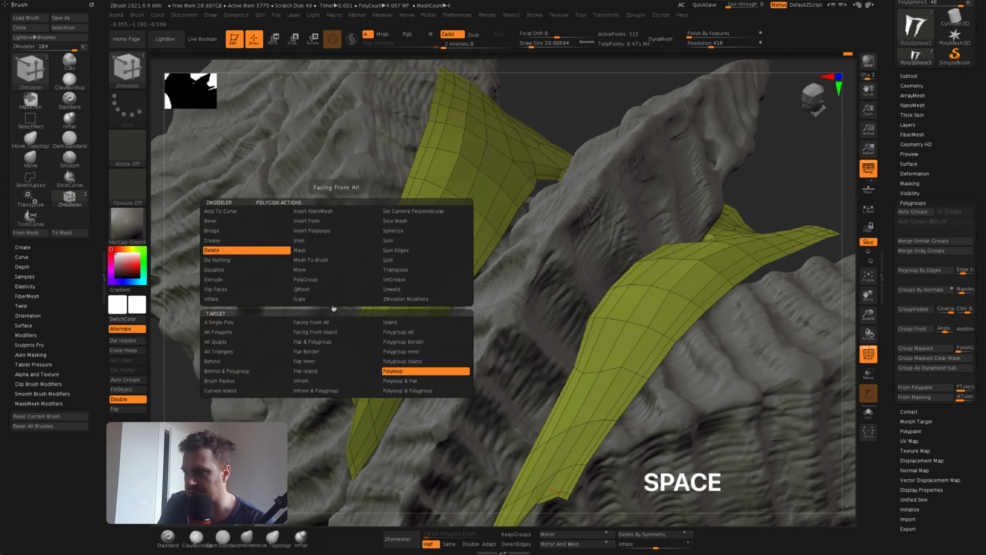
{"action": "key", "text": "super+z"}
{"action": "key", "text": "super+z"}
{"action": "key", "text": "super+z"}
{"action": "key", "text": "super+z"}
{"action": "key", "text": "super+z"}
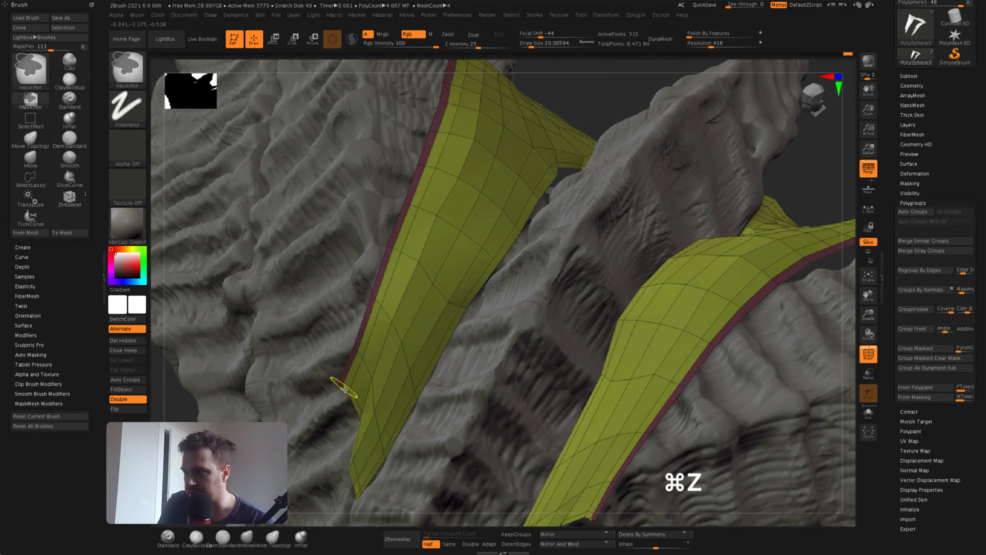
{"action": "key", "text": "super+z"}
{"action": "key", "text": "super+z"}
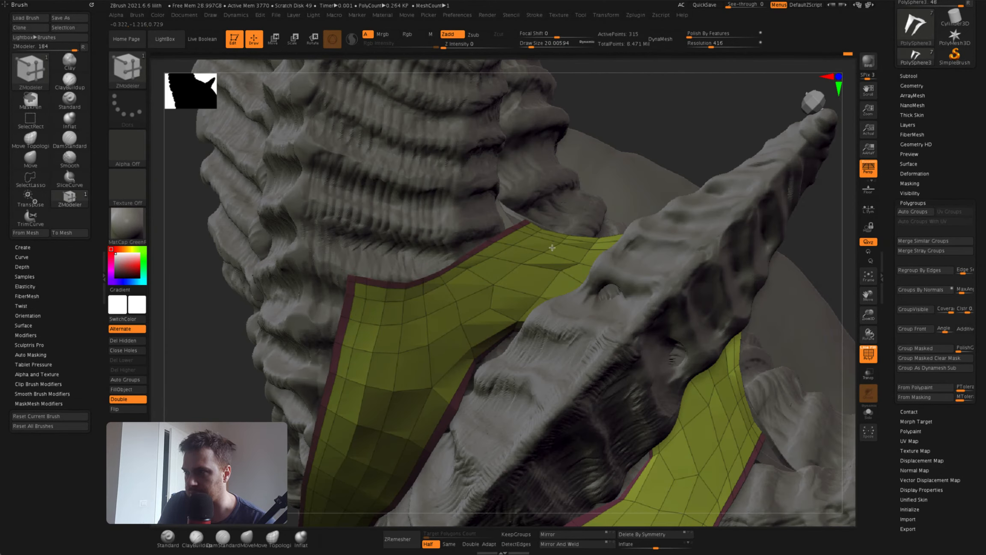
{"action": "key", "text": "super+z"}
{"action": "key", "text": "super+z"}
{"action": "key", "text": "super+z"}
{"action": "key", "text": "super+z"}
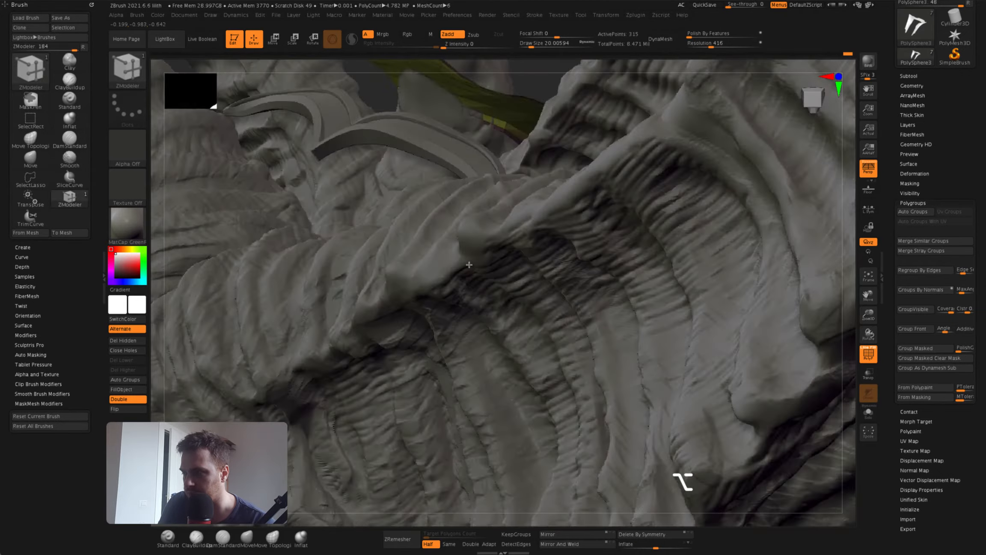
Give the U-shaped piece thickness with ZModeler's QMesh polygon action and isolate it from the rest of the bust
{"action": "right_click_drag", "start_coordinate": [469, 265], "coordinate": [461, 244], "text": "alt"}
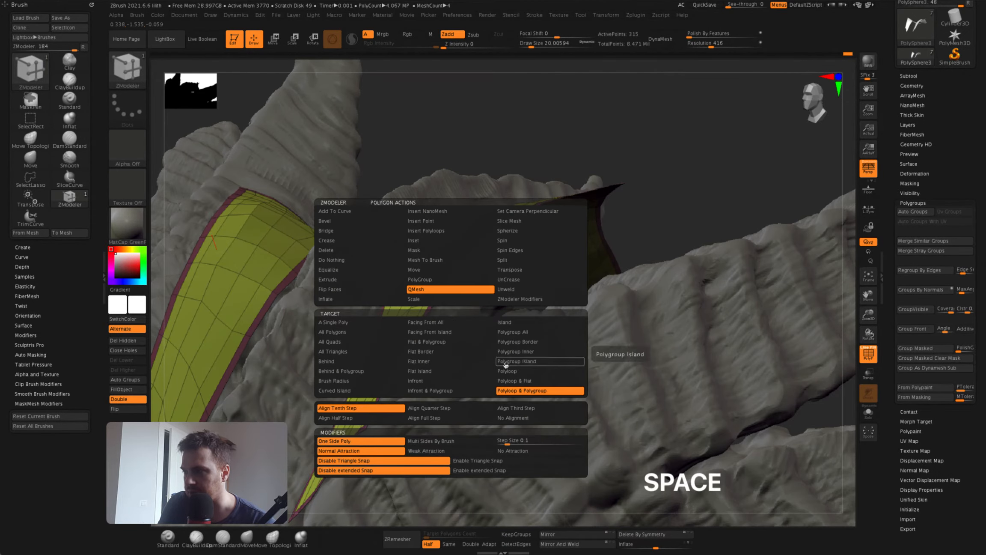
{"action": "left_click_drag", "start_coordinate": [451, 253], "coordinate": [432, 289]}
{"action": "key", "text": "space"}
{"action": "right_click_drag", "start_coordinate": [434, 291], "coordinate": [498, 197]}
{"action": "mouse_move", "coordinate": [361, 208]}
{"action": "right_mouse_down"}
{"action": "mouse_move", "coordinate": [382, 220]}
{"action": "mouse_move", "coordinate": [402, 177]}
{"action": "mouse_move", "coordinate": [377, 186]}
{"action": "mouse_move", "coordinate": [381, 206]}
{"action": "mouse_move", "coordinate": [425, 223]}
{"action": "mouse_move", "coordinate": [418, 215]}
{"action": "mouse_move", "coordinate": [381, 289]}
{"action": "right_mouse_up"}
{"action": "key", "text": "alt+shift+s"}
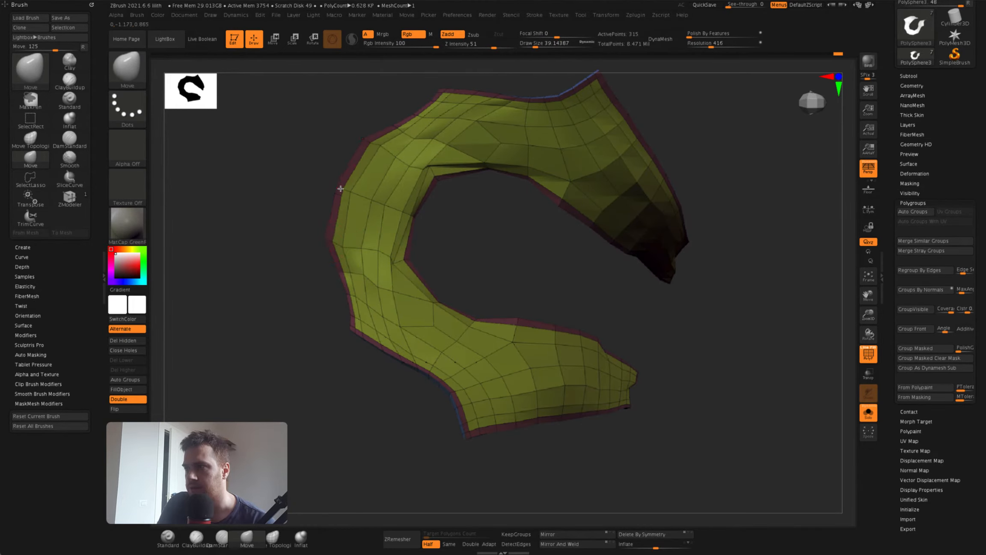
Adjust the edge contour of the isolated U-shaped piece with the Move brush at about 18 draw size
{"action": "key", "text": "space"}
{"action": "left_click_drag", "start_coordinate": [407, 212], "coordinate": [381, 212]}
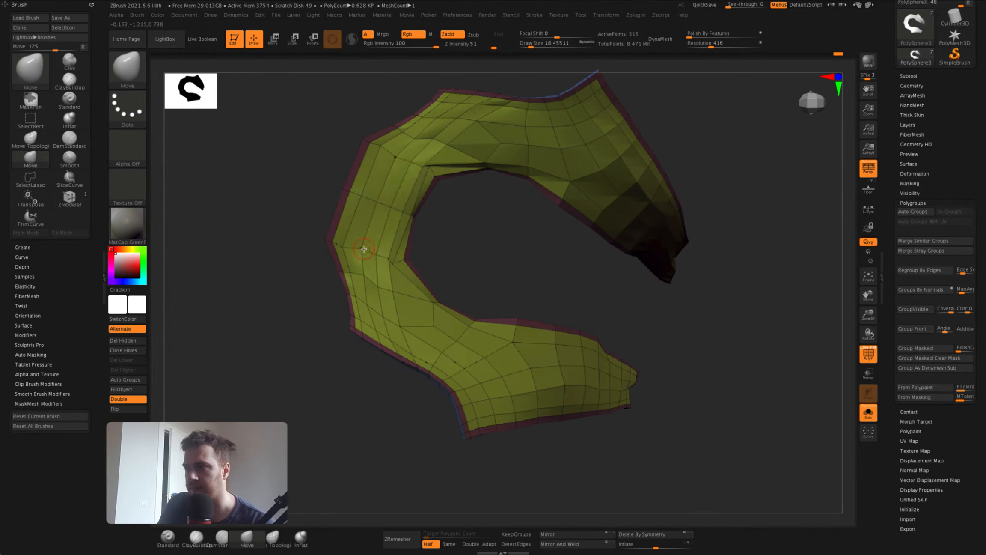
{"action": "right_click_drag", "start_coordinate": [371, 209], "coordinate": [374, 288]}
{"action": "mouse_move", "coordinate": [356, 247]}
{"action": "right_mouse_down"}
{"action": "mouse_move", "coordinate": [385, 204]}
{"action": "mouse_move", "coordinate": [377, 274]}
{"action": "mouse_move", "coordinate": [362, 255]}
{"action": "right_mouse_up"}
{"action": "right_click_drag", "start_coordinate": [377, 356], "coordinate": [388, 349]}
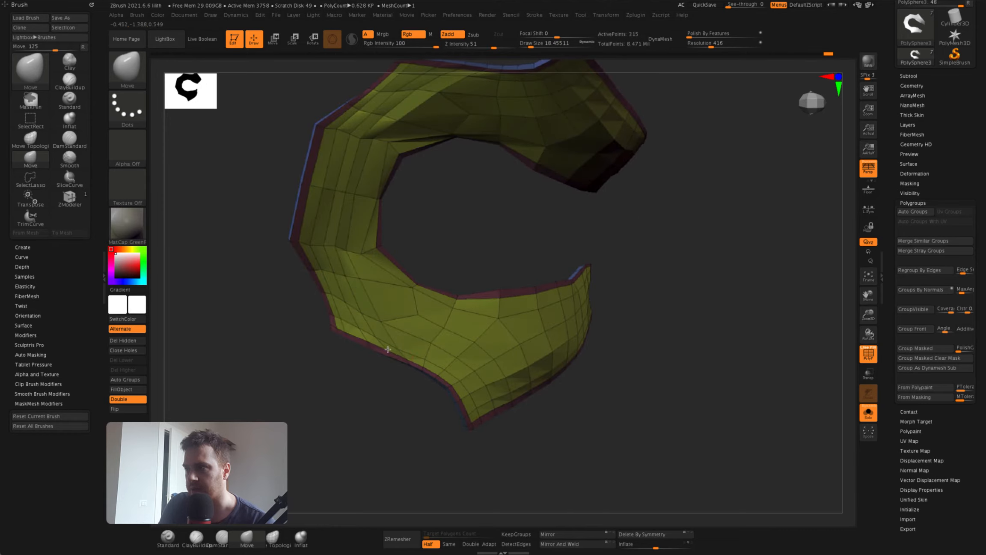
{"action": "right_click_drag", "start_coordinate": [346, 302], "coordinate": [359, 287]}
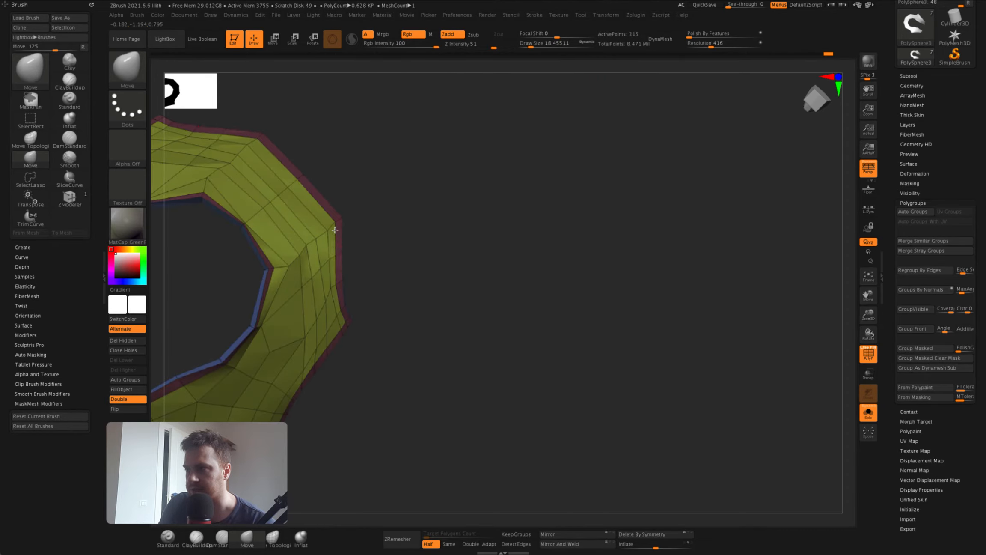
{"action": "right_click_drag", "start_coordinate": [335, 231], "coordinate": [332, 327]}
{"action": "left_click_drag", "start_coordinate": [332, 328], "coordinate": [338, 323]}
{"action": "right_click_drag", "start_coordinate": [343, 338], "coordinate": [388, 408]}
Show the whole bust, refine the thickened piece's fit around the central horn with a larger Move brush, and open the Dynamic Subdiv settings
{"action": "right_click_drag", "start_coordinate": [327, 279], "coordinate": [426, 134]}
{"action": "mouse_move", "coordinate": [425, 135]}
{"action": "left_mouse_down"}
{"action": "mouse_move", "coordinate": [816, 258]}
{"action": "mouse_move", "coordinate": [562, 189]}
{"action": "mouse_move", "coordinate": [590, 143]}
{"action": "left_mouse_up"}
{"action": "key", "text": "space"}
{"action": "left_click_drag", "start_coordinate": [360, 339], "coordinate": [370, 339]}
{"action": "mouse_move", "coordinate": [369, 340]}
{"action": "right_mouse_down"}
{"action": "mouse_move", "coordinate": [532, 255]}
{"action": "mouse_move", "coordinate": [432, 244]}
{"action": "right_mouse_up"}
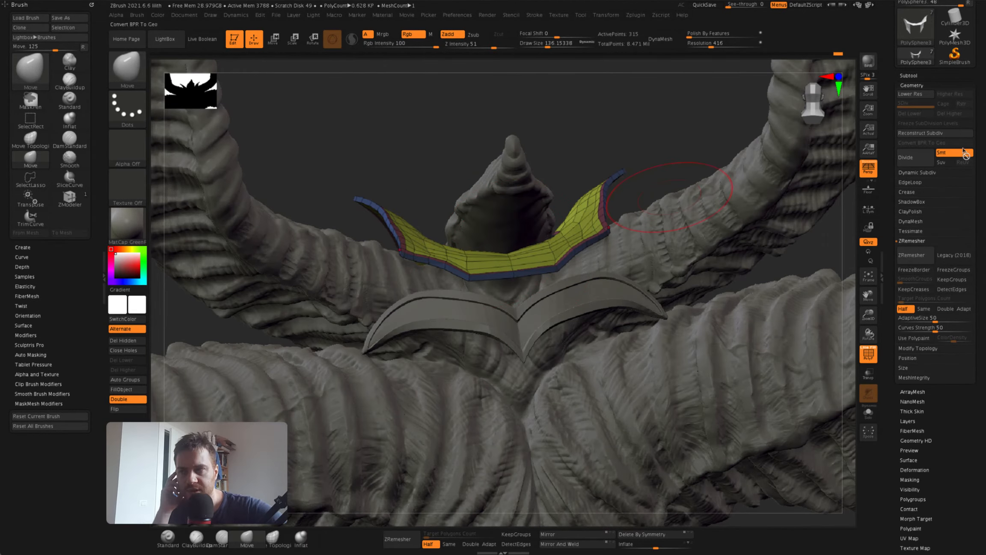
{"action": "left_click", "coordinate": [917, 172]}
{"action": "right_click_drag", "start_coordinate": [556, 299], "coordinate": [447, 317]}
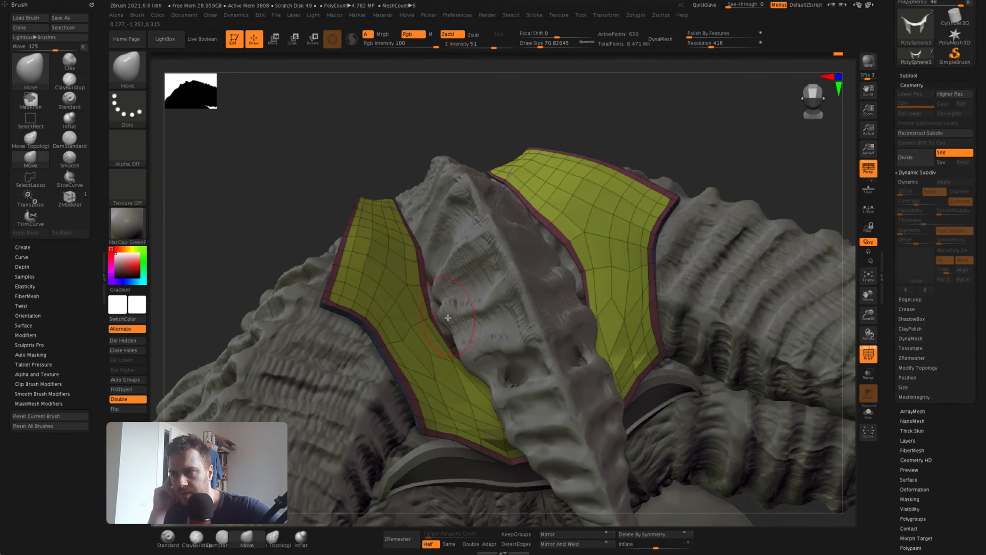
Extrude the U-shaped piece's border polygons with ZModeler and preview the raised rim with Dynamic Subdiv on and off
{"action": "key", "text": "space"}
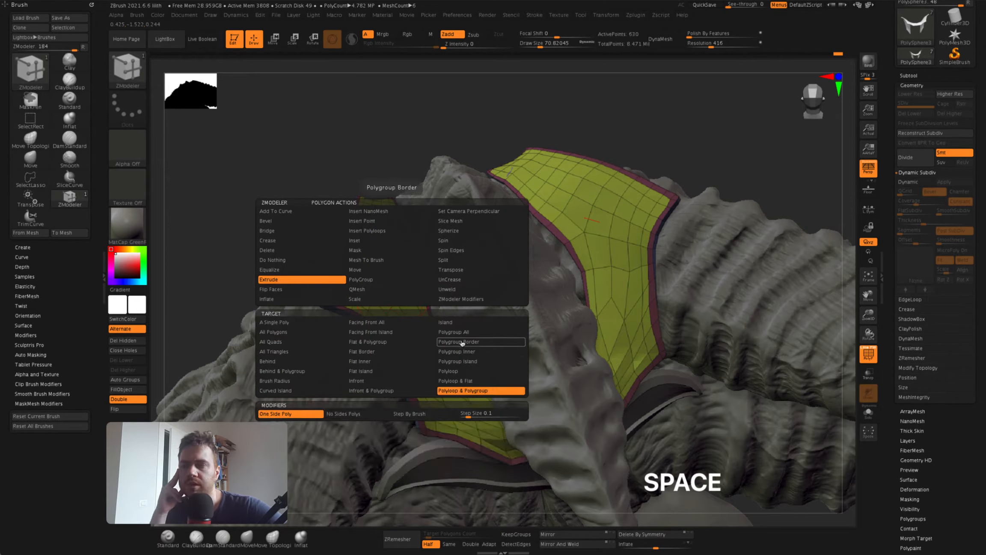
{"action": "right_click_drag", "start_coordinate": [455, 322], "coordinate": [401, 232]}
{"action": "key", "text": "shift+f"}
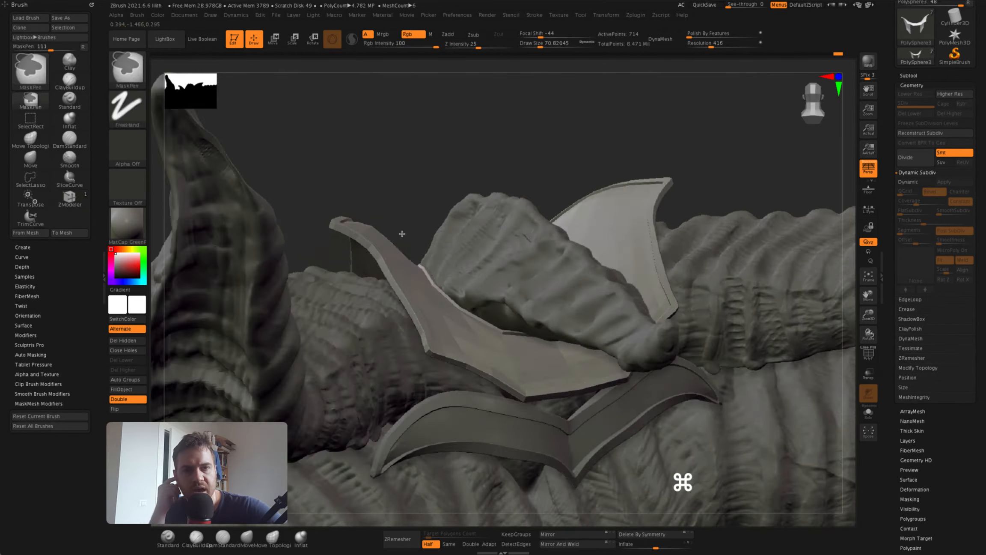
{"action": "key", "text": "d"}
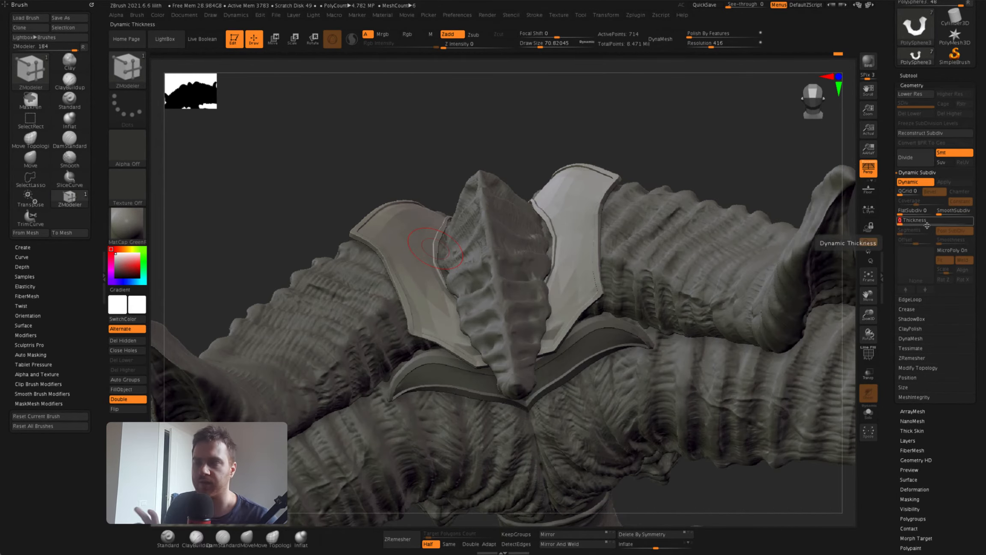
{"action": "right_click_drag", "start_coordinate": [514, 300], "coordinate": [353, 262]}
{"action": "key", "text": "shift+d"}
{"action": "key", "text": "shift+f"}
Select the winged band behind the head and set ZModeler's polygon extrude target to Polyloop & Polygroup
{"action": "key", "text": "w"}
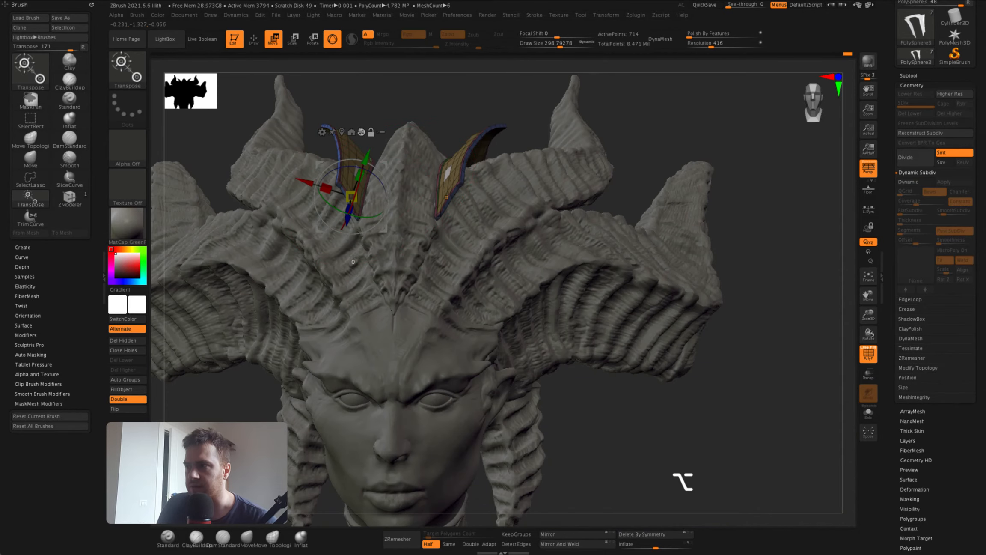
{"action": "right_click_drag", "start_coordinate": [313, 212], "coordinate": [296, 138]}
{"action": "right_click_drag", "start_coordinate": [302, 101], "coordinate": [338, 158]}
{"action": "mouse_move", "coordinate": [338, 158]}
{"action": "right_mouse_down", "text": "super"}
{"action": "mouse_move", "coordinate": [385, 190]}
{"action": "mouse_move", "coordinate": [408, 173]}
{"action": "mouse_move", "coordinate": [355, 180]}
{"action": "mouse_move", "coordinate": [300, 141]}
{"action": "mouse_move", "coordinate": [385, 129]}
{"action": "mouse_move", "coordinate": [379, 156]}
{"action": "mouse_move", "coordinate": [305, 114]}
{"action": "mouse_move", "coordinate": [357, 165]}
{"action": "mouse_move", "coordinate": [295, 128]}
{"action": "mouse_move", "coordinate": [356, 165]}
{"action": "mouse_move", "coordinate": [332, 168]}
{"action": "right_mouse_up", "text": "super"}
{"action": "key", "text": "q"}
{"action": "left_click", "coordinate": [356, 165], "text": "alt"}
{"action": "key", "text": "b"}
{"action": "key", "text": "z"}
{"action": "key", "text": "m"}
{"action": "key", "text": "space"}
{"action": "key", "text": "space"}
{"action": "key", "text": "space"}
{"action": "left_click", "coordinate": [389, 347]}
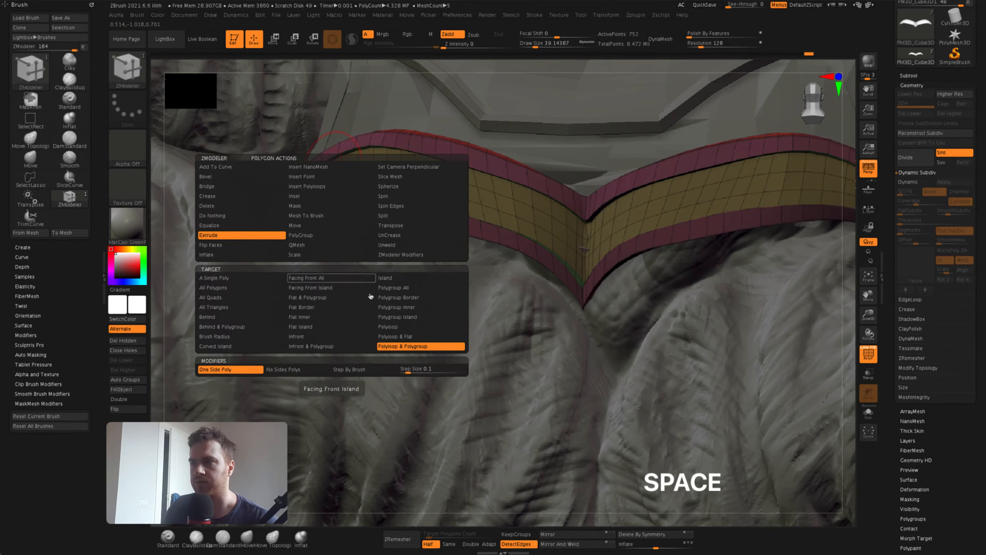
Subdivide the winged band once and delete its lower subdivision level
{"action": "key", "text": "d"}
{"action": "key", "text": "shift+d"}
{"action": "mouse_move", "coordinate": [330, 176]}
{"action": "right_mouse_down"}
{"action": "mouse_move", "coordinate": [295, 187]}
{"action": "mouse_move", "coordinate": [334, 182]}
{"action": "right_mouse_up"}
{"action": "key", "text": "ctrl+z"}
{"action": "key", "text": "super+z"}
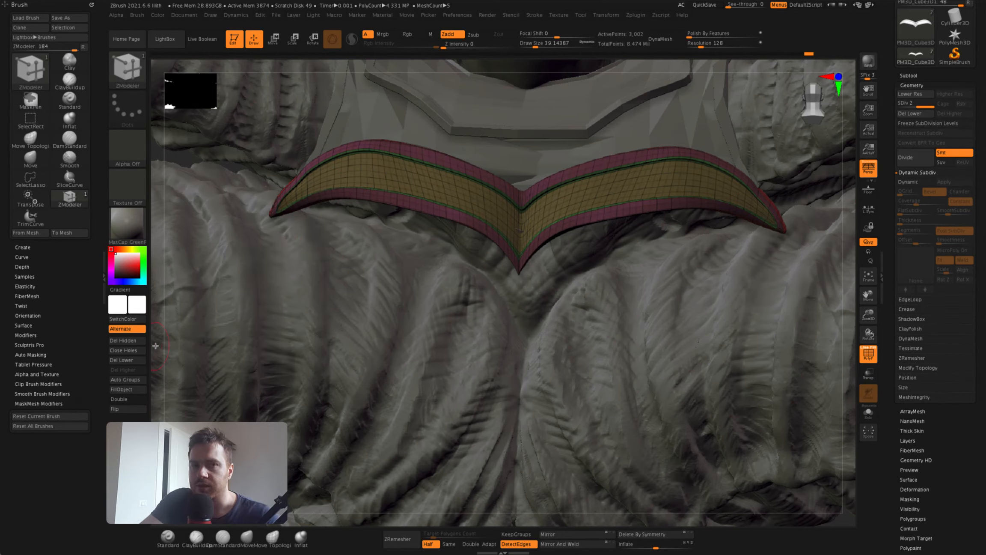
{"action": "right_click_drag", "start_coordinate": [375, 182], "coordinate": [827, 321]}
Mark evenly spaced crosswise polygon strips along the band's inner face, from the wing tip toward the center
{"action": "key", "text": "super+z"}
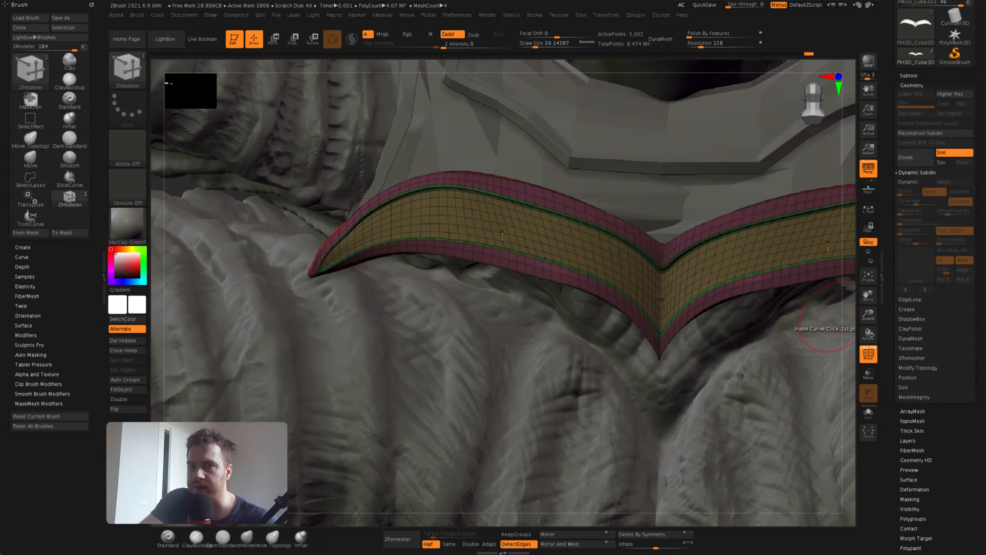
{"action": "key", "text": "super+z"}
{"action": "right_click_drag", "start_coordinate": [308, 275], "coordinate": [345, 231], "text": "alt"}
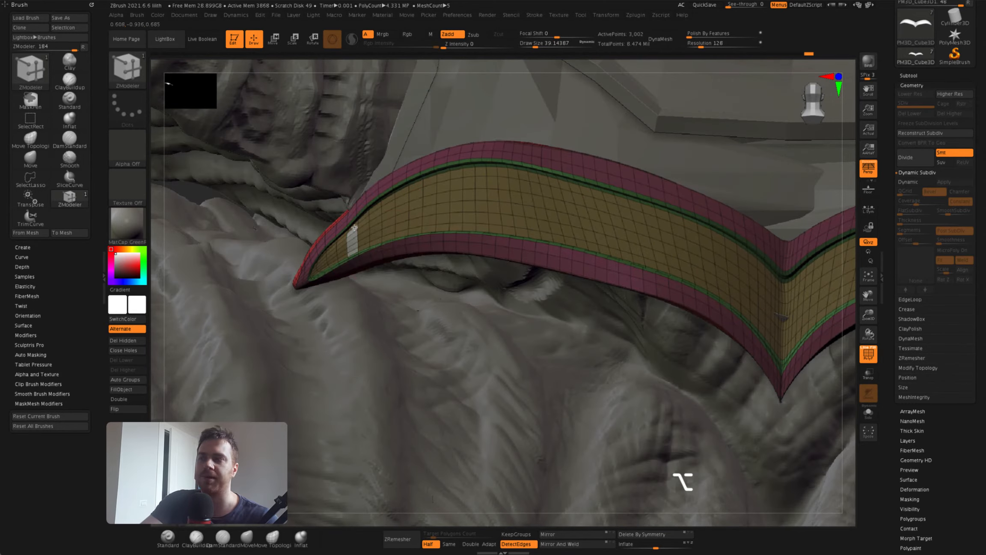
{"action": "key", "text": "super+z"}
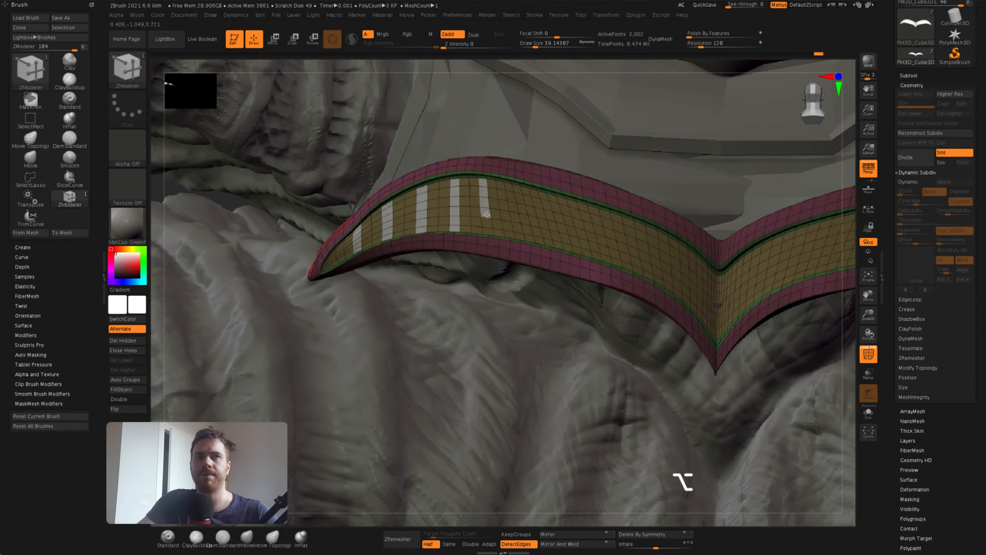
{"action": "key", "text": "super+shift+z"}
{"action": "key", "text": "super+shift+z"}
{"action": "key", "text": "super+shift+z"}
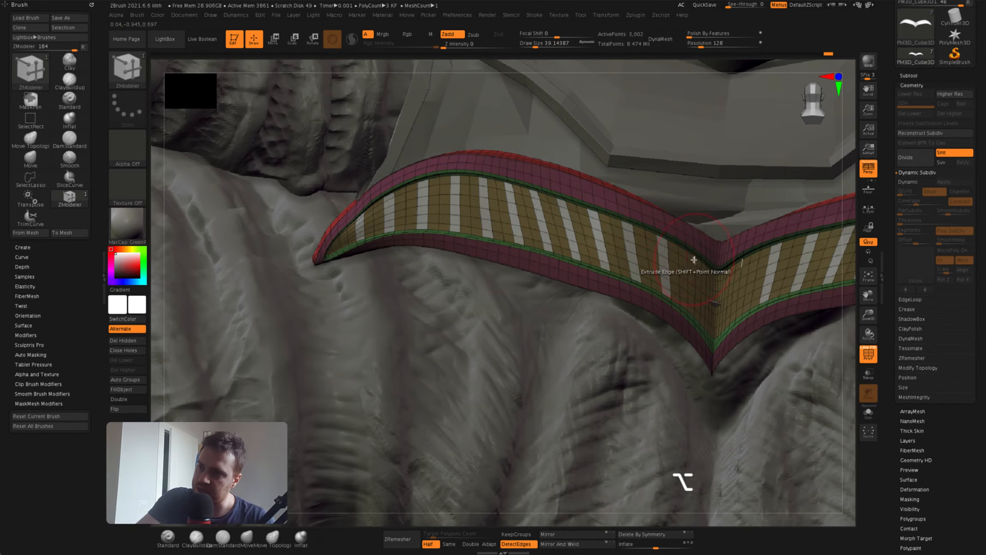
{"action": "left_click_drag", "start_coordinate": [694, 260], "coordinate": [703, 306], "text": "alt"}
{"action": "mouse_move", "coordinate": [702, 306]}
{"action": "right_mouse_down"}
{"action": "mouse_move", "coordinate": [672, 300]}
{"action": "mouse_move", "coordinate": [678, 293]}
{"action": "right_mouse_up"}
{"action": "left_click_drag", "start_coordinate": [711, 270], "coordinate": [712, 291], "text": "alt"}
Undo misplaced strip marks and complete the pattern of crosswise strips at the band's center and wing tip
{"action": "key", "text": "super+z"}
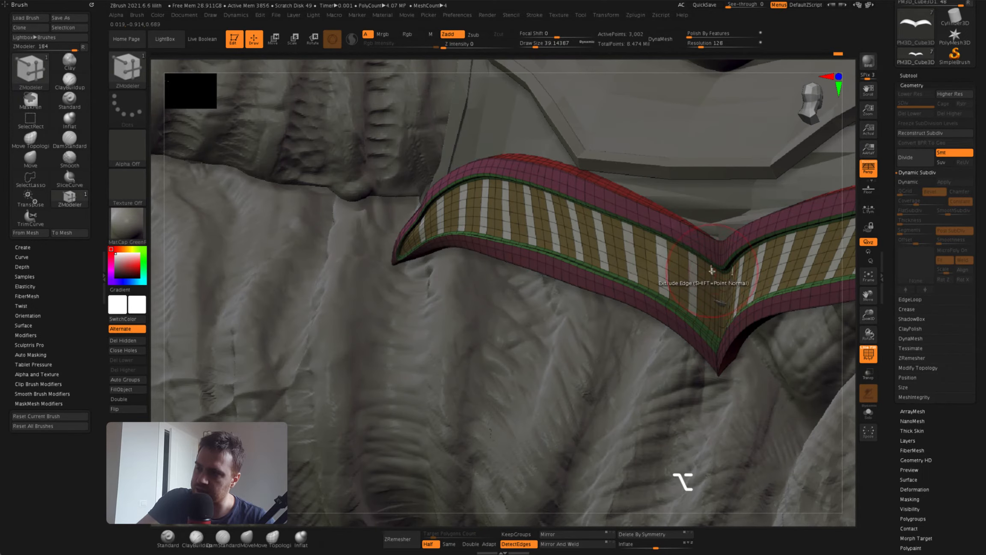
{"action": "key", "text": "super+z"}
{"action": "key", "text": "super+z"}
{"action": "key", "text": "super+z"}
{"action": "key", "text": "super+z"}
{"action": "key", "text": "super+z"}
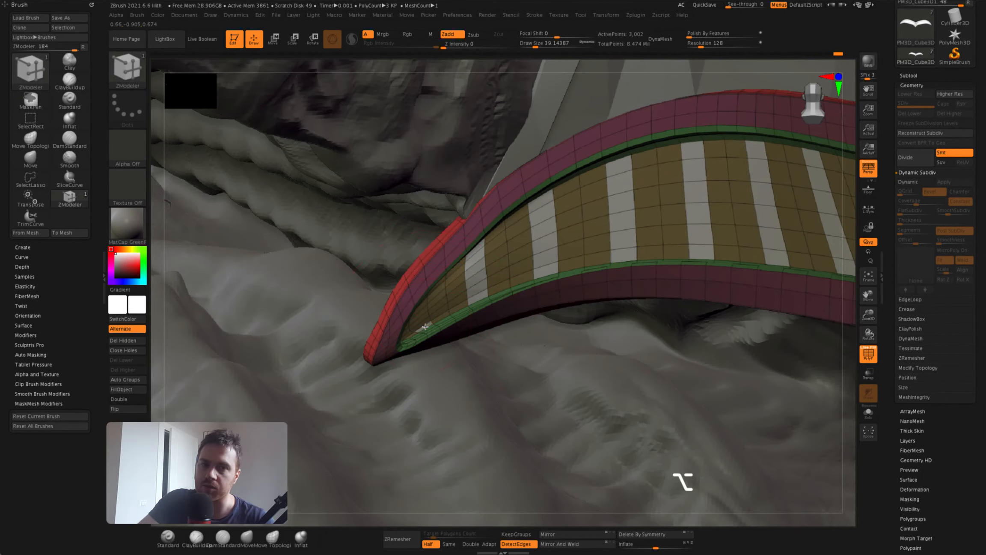
{"action": "key", "text": "super+z"}
{"action": "key", "text": "super+z"}
{"action": "key", "text": "super+z"}
{"action": "key", "text": "super+z"}
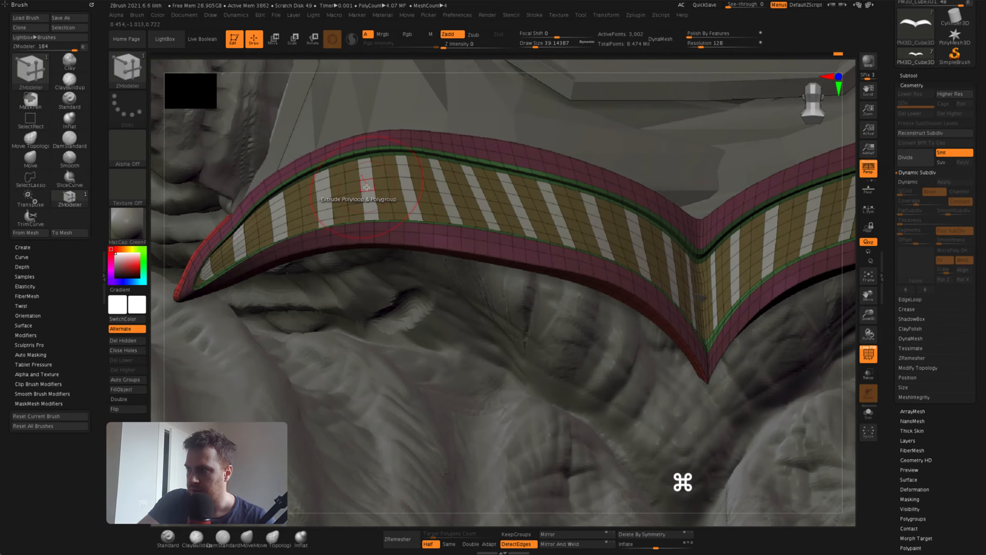
Try extruding the marked strips into ribs with the Polygroup All target
{"action": "key", "text": "space"}
{"action": "left_click", "coordinate": [429, 305]}
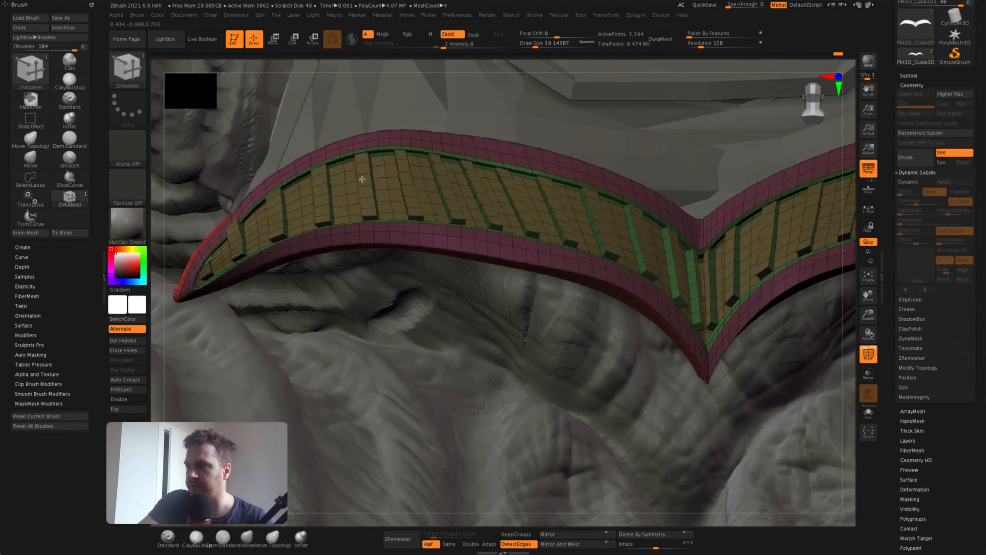
{"action": "key", "text": "super+z"}
{"action": "key", "text": "super+z"}
{"action": "key", "text": "super+z"}
{"action": "key", "text": "super+z"}
{"action": "key", "text": "shift"}
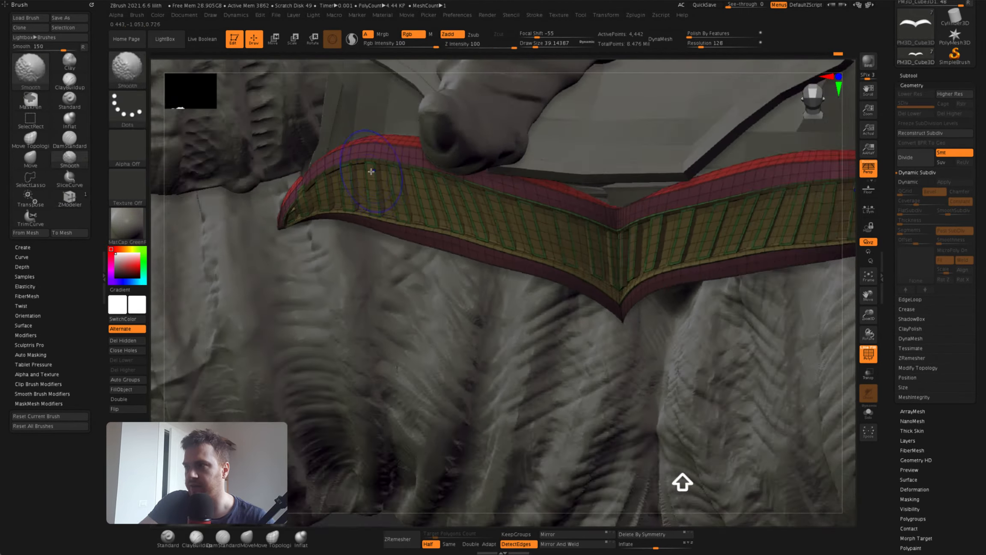
{"action": "key", "text": "super+shift+z"}
{"action": "key", "text": "super+shift+z"}
{"action": "key", "text": "super+shift+z"}
{"action": "key", "text": "super+shift+z"}
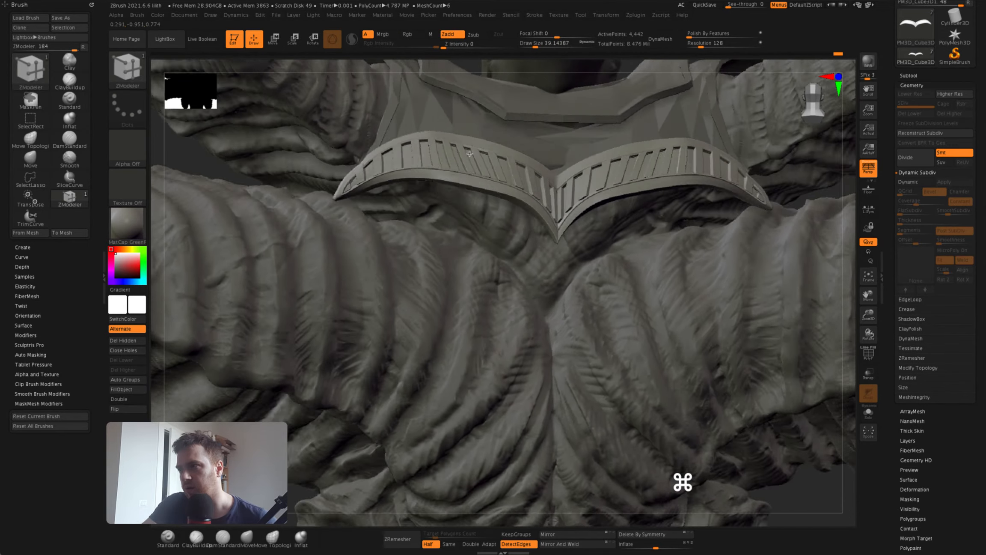
{"action": "key", "text": "super+z"}
Assign the marked strips on the winged band their own polygroup with ZModeler's PolyGroup action
{"action": "key", "text": "shift+f"}
{"action": "right_click_drag", "start_coordinate": [482, 149], "coordinate": [419, 159], "text": "super"}
{"action": "key", "text": "space"}
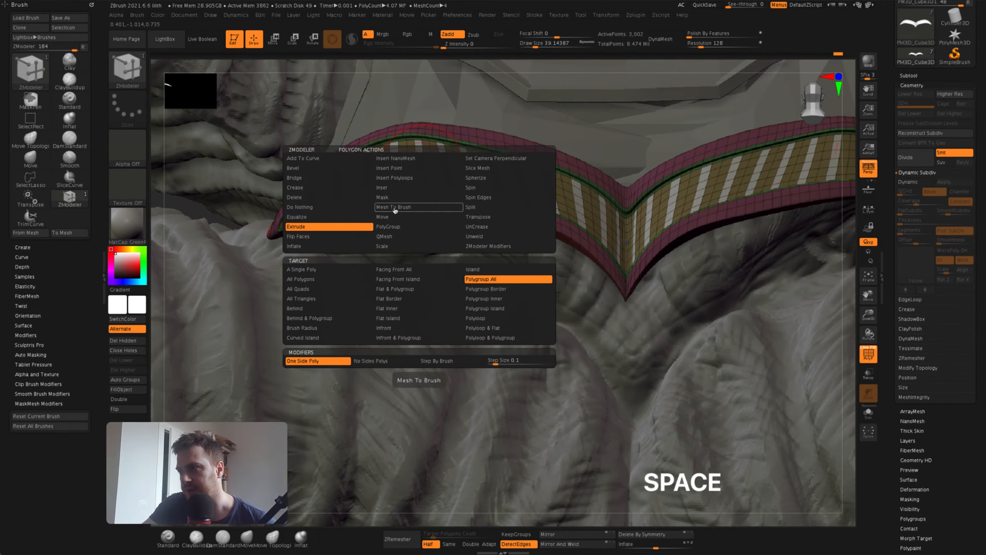
{"action": "left_click", "coordinate": [395, 210]}
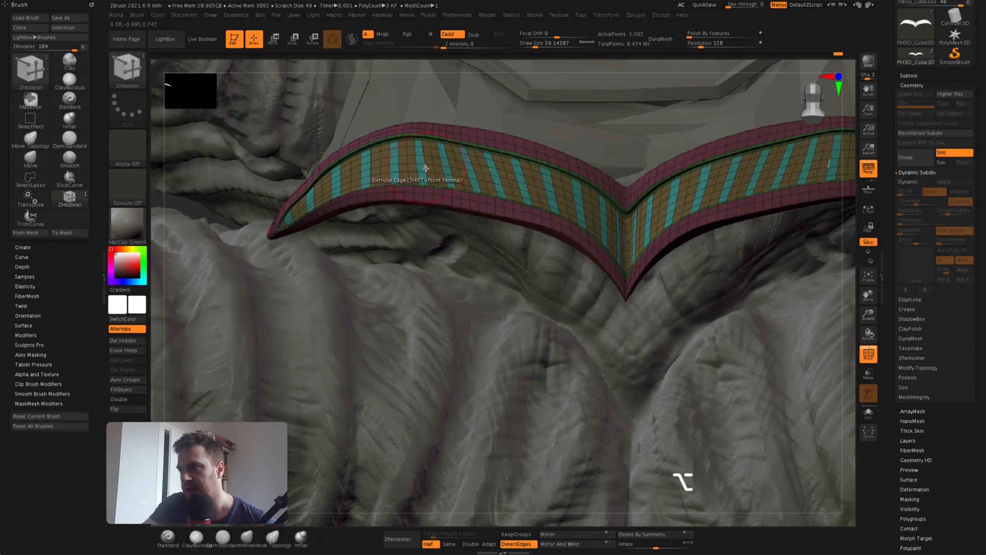
{"action": "right_click_drag", "start_coordinate": [426, 169], "coordinate": [420, 145], "text": "super"}
{"action": "right_click_drag", "start_coordinate": [419, 146], "coordinate": [337, 256], "text": "super"}
Extrude the strips' polygroup on the winged band with the Polygroup All target and preview the ribs with Dynamic Subdiv
{"action": "key", "text": "space"}
{"action": "left_click", "coordinate": [281, 259]}
{"action": "key", "text": "space"}
{"action": "left_click", "coordinate": [389, 314]}
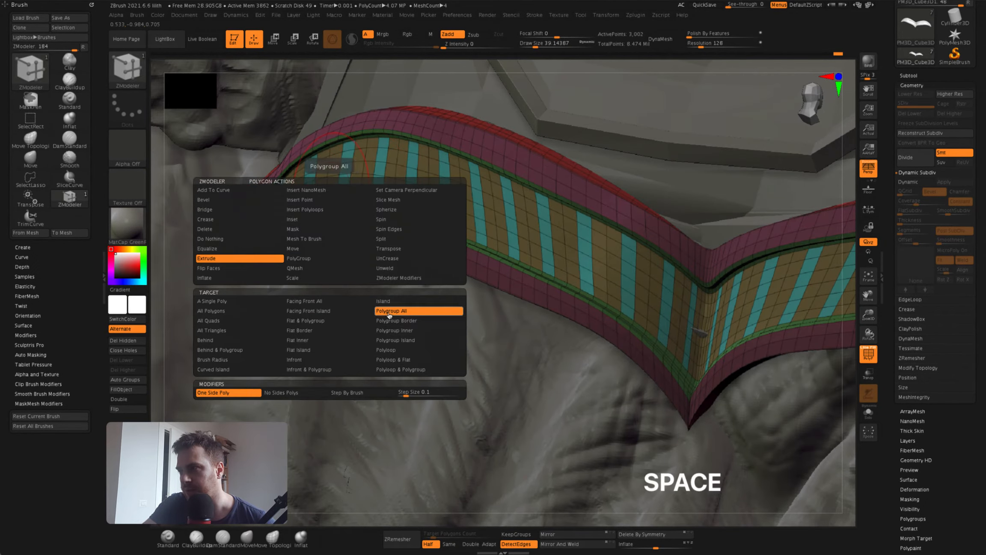
{"action": "left_click_drag", "start_coordinate": [357, 184], "coordinate": [357, 192]}
{"action": "right_click_drag", "start_coordinate": [356, 192], "coordinate": [422, 169], "text": "super"}
{"action": "key", "text": "shift+f"}
{"action": "key", "text": "d"}
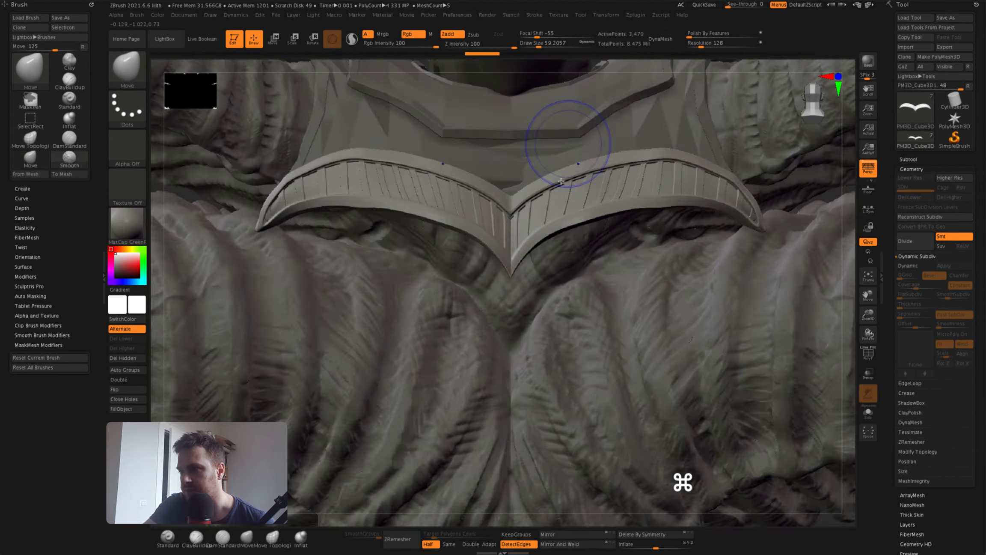
Insert a Plane3D subtool below the winged band in the subtool list
{"action": "mouse_move", "coordinate": [566, 143]}
{"action": "right_mouse_down", "text": "super"}
{"action": "mouse_move", "coordinate": [540, 165]}
{"action": "mouse_move", "coordinate": [550, 147]}
{"action": "right_mouse_up", "text": "super"}
{"action": "key", "text": "space"}
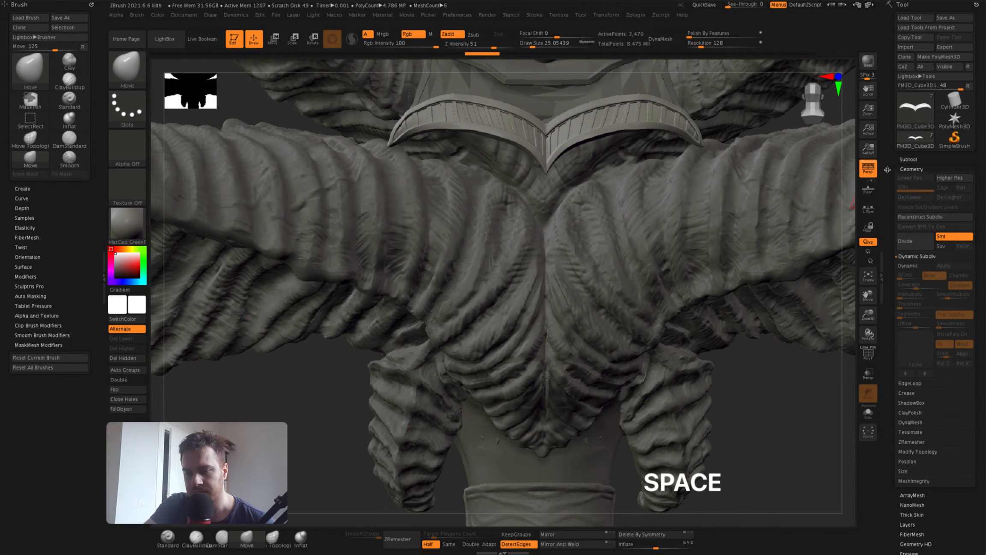
{"action": "left_click", "coordinate": [908, 159]}
{"action": "left_click", "coordinate": [947, 327]}
{"action": "left_click", "coordinate": [673, 393]}
{"action": "right_click_drag", "start_coordinate": [616, 308], "coordinate": [591, 240], "text": "super"}
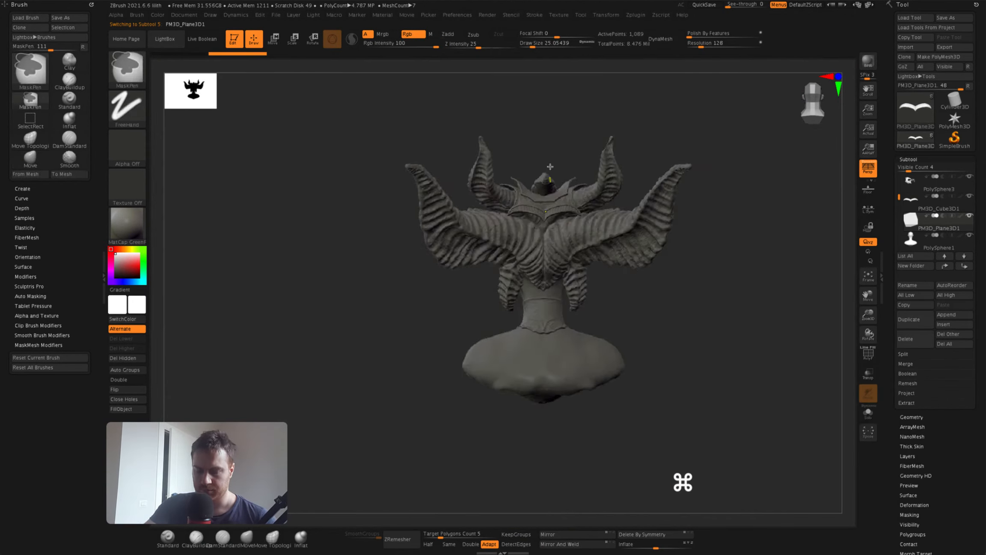
Bring up the move gizmo on the inserted plane and turn on double-sided display for it
{"action": "key", "text": "w"}
{"action": "mouse_move", "coordinate": [642, 325]}
{"action": "right_mouse_down"}
{"action": "mouse_move", "coordinate": [535, 325]}
{"action": "mouse_move", "coordinate": [634, 321]}
{"action": "right_mouse_up"}
{"action": "right_click_drag", "start_coordinate": [505, 273], "coordinate": [548, 252], "text": "alt"}
{"action": "right_click_drag", "start_coordinate": [599, 300], "coordinate": [807, 308]}
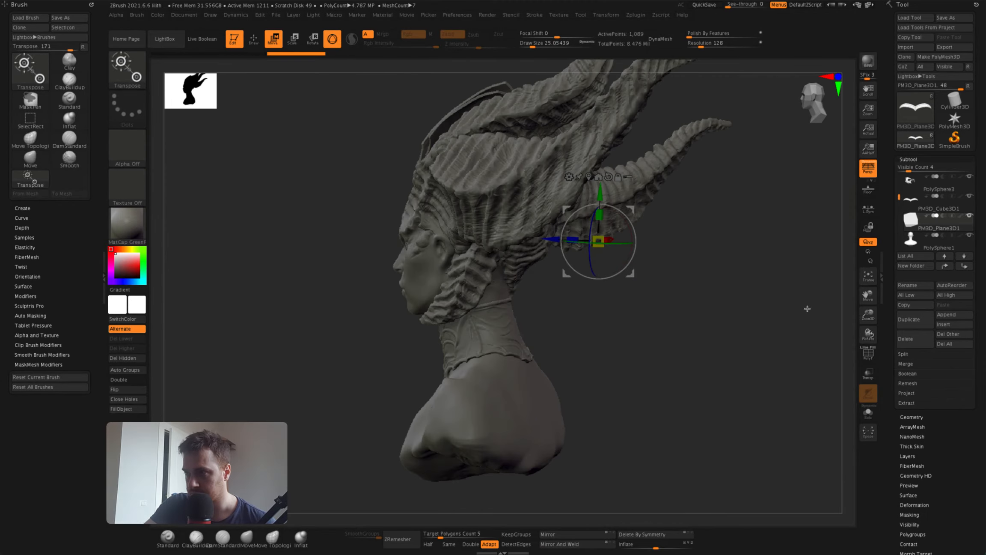
{"action": "left_click", "coordinate": [868, 413]}
{"action": "right_click_drag", "start_coordinate": [707, 334], "coordinate": [749, 347]}
{"action": "left_click", "coordinate": [139, 383]}
{"action": "left_click", "coordinate": [868, 413]}
{"action": "right_click_drag", "start_coordinate": [702, 385], "coordinate": [632, 326], "text": "super"}
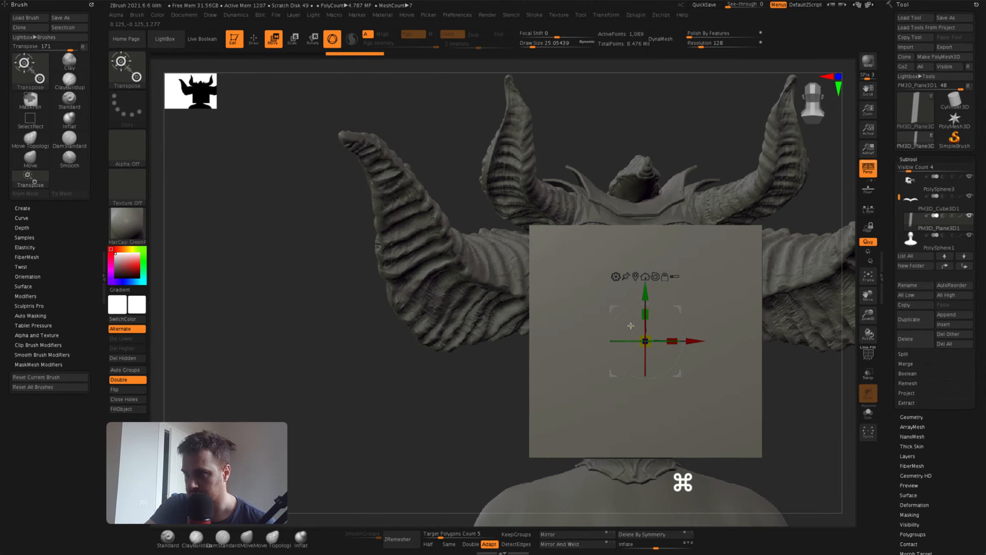
Position and scale the plane into a tall, narrow rectangular panel behind the head, hanging below the winged band
{"action": "left_click_drag", "start_coordinate": [670, 341], "coordinate": [650, 317]}
{"action": "right_click_drag", "start_coordinate": [728, 376], "coordinate": [642, 373]}
{"action": "right_click_drag", "start_coordinate": [643, 372], "coordinate": [655, 406], "text": "super"}
{"action": "left_click_drag", "start_coordinate": [595, 333], "coordinate": [520, 316]}
{"action": "right_click_drag", "start_coordinate": [492, 274], "coordinate": [551, 248], "text": "shift"}
{"action": "left_click_drag", "start_coordinate": [580, 348], "coordinate": [599, 348]}
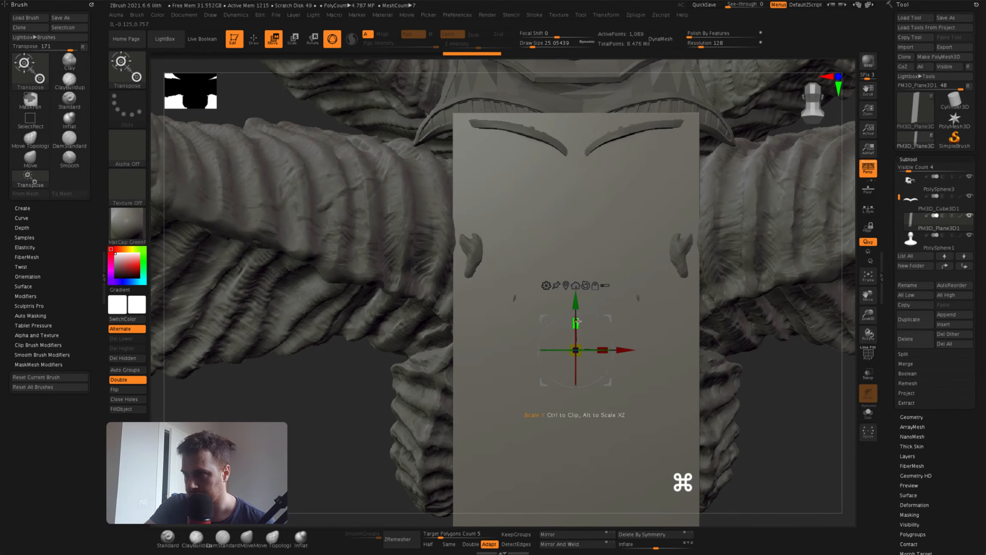
{"action": "right_click_drag", "start_coordinate": [574, 432], "coordinate": [533, 366], "text": "super"}
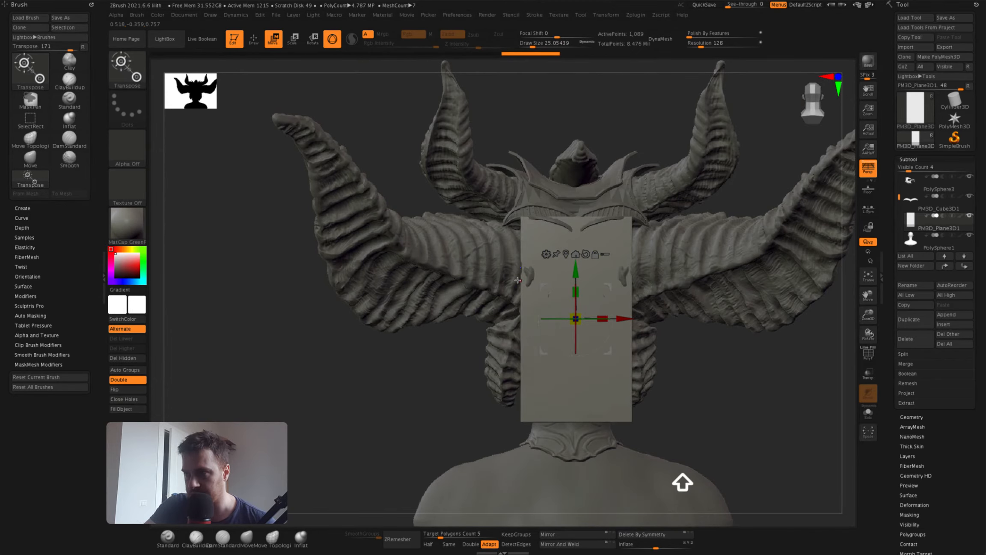
{"action": "right_click_drag", "start_coordinate": [518, 280], "coordinate": [505, 317], "text": "super"}
Shape the panel's upper edge with the Move brush to follow the underside of the winged band
{"action": "left_click", "coordinate": [247, 538]}
{"action": "key", "text": "space"}
{"action": "left_click_drag", "start_coordinate": [361, 318], "coordinate": [372, 319]}
{"action": "mouse_move", "coordinate": [361, 319]}
{"action": "right_mouse_down"}
{"action": "mouse_move", "coordinate": [517, 205]}
{"action": "mouse_move", "coordinate": [565, 236]}
{"action": "right_mouse_up"}
{"action": "left_click_drag", "start_coordinate": [571, 235], "coordinate": [580, 185], "text": "alt"}
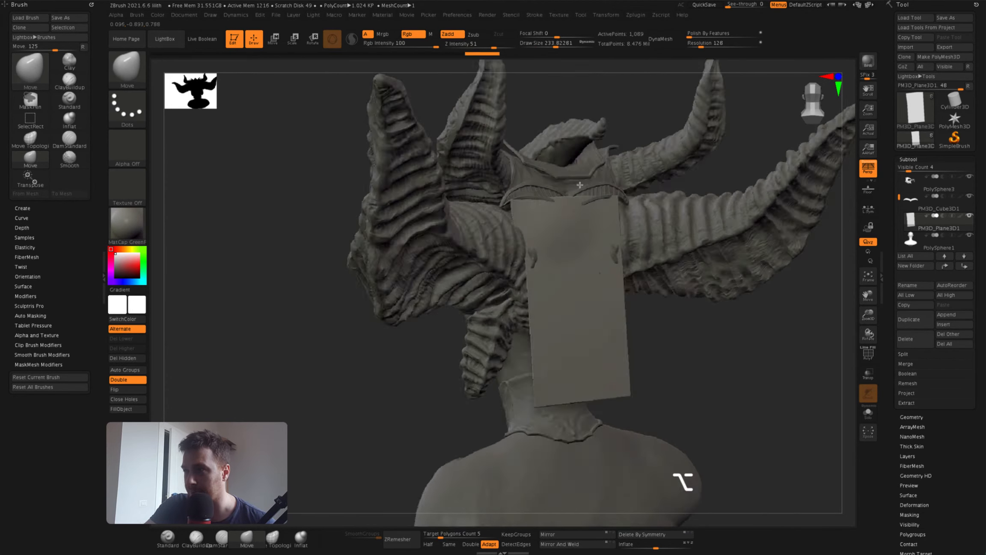
{"action": "right_click_drag", "start_coordinate": [580, 185], "coordinate": [621, 201]}
{"action": "key", "text": "space"}
{"action": "left_click_drag", "start_coordinate": [599, 205], "coordinate": [584, 205]}
{"action": "mouse_move", "coordinate": [584, 206]}
{"action": "right_mouse_down", "text": "super"}
{"action": "mouse_move", "coordinate": [590, 253]}
{"action": "mouse_move", "coordinate": [668, 240]}
{"action": "mouse_move", "coordinate": [621, 231]}
{"action": "right_mouse_up", "text": "super"}
{"action": "left_click_drag", "start_coordinate": [663, 209], "coordinate": [701, 212]}
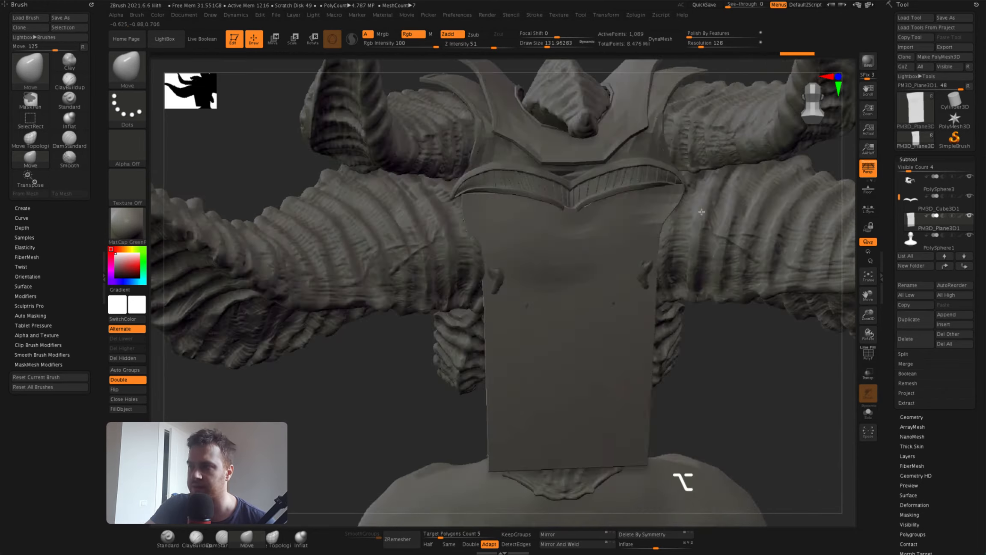
{"action": "mouse_move", "coordinate": [702, 212]}
{"action": "right_mouse_down"}
{"action": "mouse_move", "coordinate": [736, 188]}
{"action": "mouse_move", "coordinate": [680, 192]}
{"action": "right_mouse_up"}
Isolate the panel and mask a strip along its upper edge with MaskPen, undoing the first mask attempt
{"action": "left_click_drag", "start_coordinate": [469, 201], "coordinate": [475, 193], "text": "alt"}
{"action": "mouse_move", "coordinate": [475, 193]}
{"action": "right_mouse_down"}
{"action": "mouse_move", "coordinate": [497, 198]}
{"action": "mouse_move", "coordinate": [476, 188]}
{"action": "right_mouse_up"}
{"action": "left_click_drag", "start_coordinate": [475, 188], "coordinate": [689, 190], "text": "super"}
{"action": "key", "text": "super+z"}
{"action": "key", "text": "s"}
{"action": "left_click_drag", "start_coordinate": [454, 169], "coordinate": [723, 191], "text": "super"}
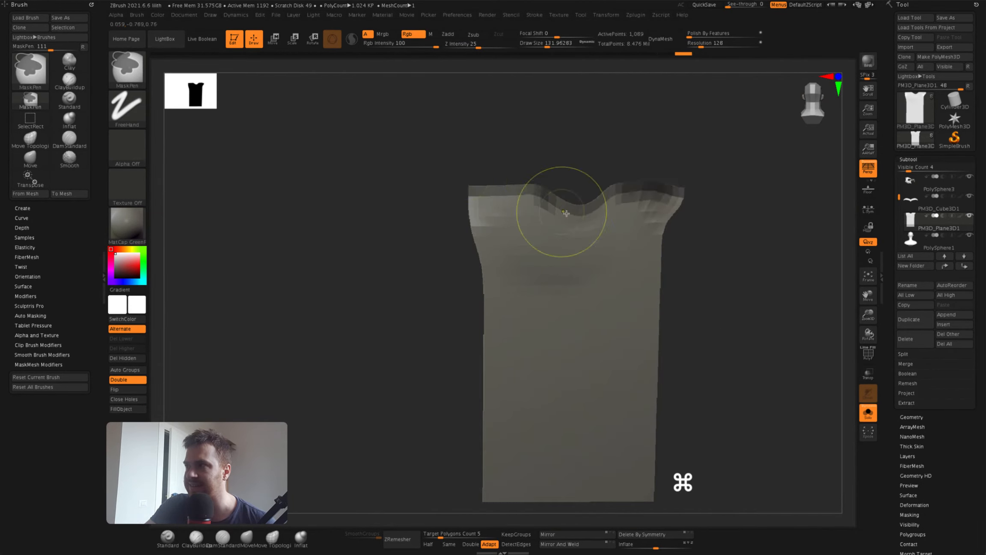
{"action": "left_click_drag", "start_coordinate": [565, 213], "coordinate": [715, 209], "text": "super"}
Show the whole bust again and shape the panel's lower end with the Move brush into a narrow rounded tongue over the neck
{"action": "left_click", "coordinate": [871, 416]}
{"action": "key", "text": "space"}
{"action": "left_click_drag", "start_coordinate": [576, 301], "coordinate": [587, 301]}
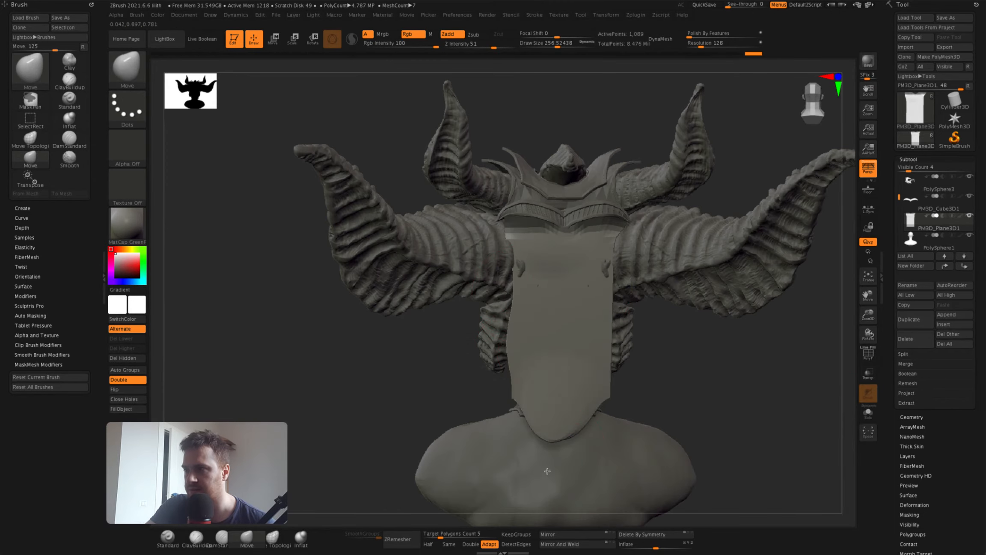
{"action": "right_click_drag", "start_coordinate": [558, 392], "coordinate": [492, 390]}
{"action": "key", "text": "space"}
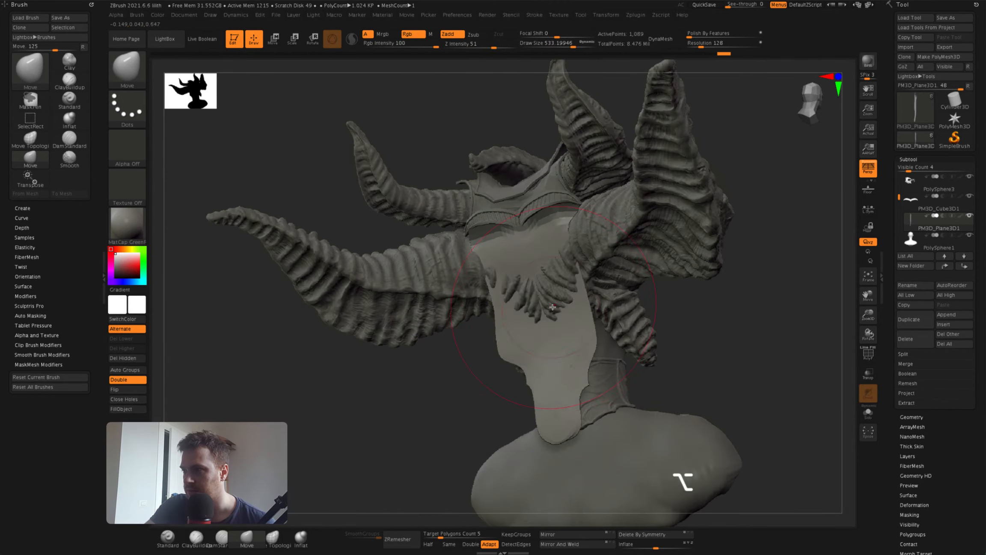
{"action": "right_click_drag", "start_coordinate": [575, 385], "coordinate": [526, 379]}
{"action": "key", "text": "space"}
{"action": "left_click_drag", "start_coordinate": [547, 316], "coordinate": [541, 316]}
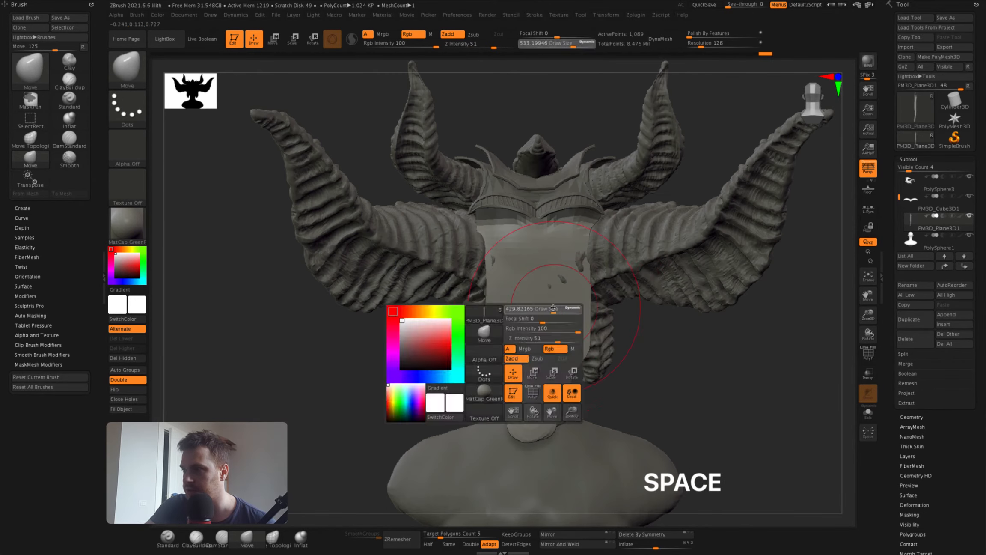
{"action": "right_click_drag", "start_coordinate": [540, 316], "coordinate": [537, 295]}
{"action": "right_click_drag", "start_coordinate": [723, 477], "coordinate": [674, 475]}
Activate the Dynamics collision volume and undo the trial cloth simulation on the panel
{"action": "mouse_move", "coordinate": [236, 15]}
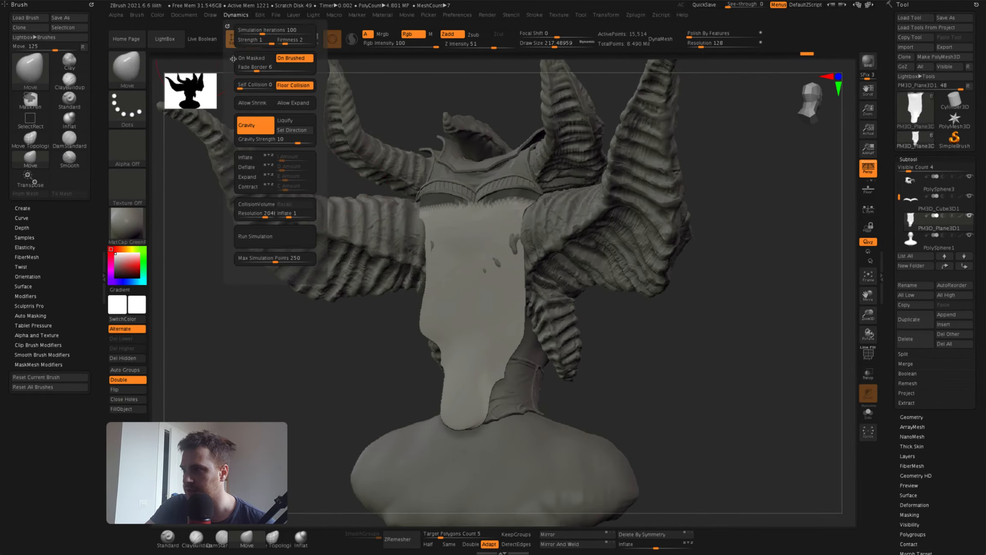
{"action": "left_click", "coordinate": [295, 215]}
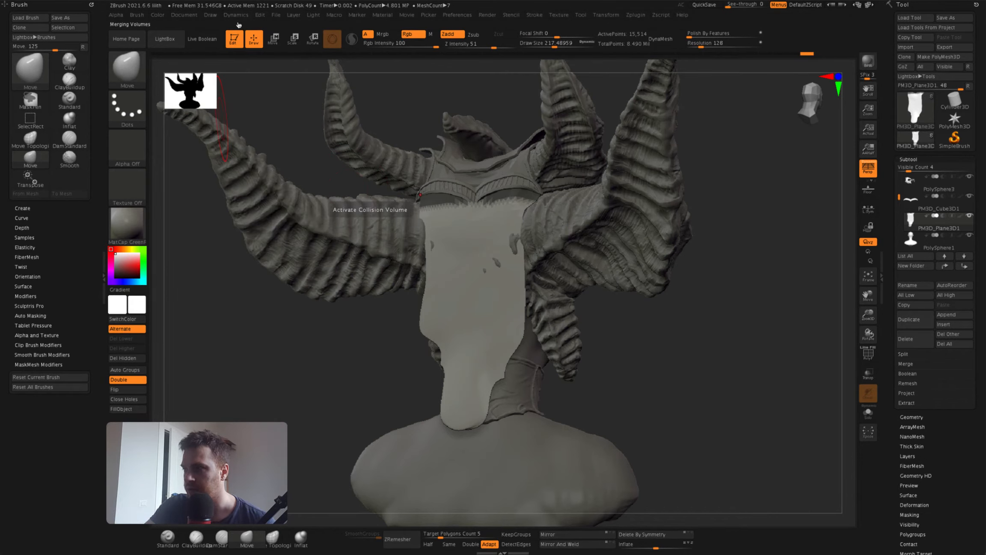
{"action": "key", "text": "super+z"}
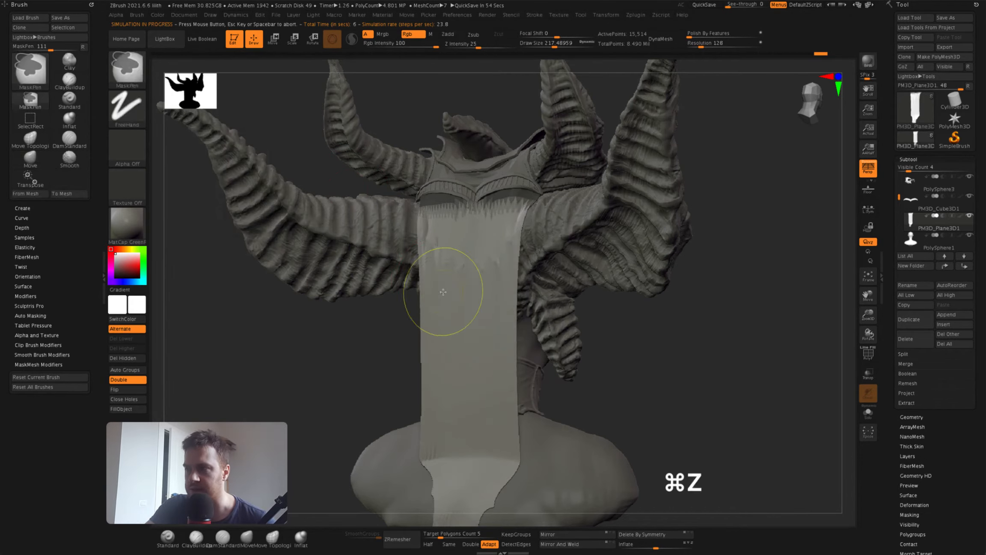
{"action": "key", "text": "super+z"}
Lower the Dynamics gravity strength and run the cloth simulation on the panel
{"action": "right_click_drag", "start_coordinate": [443, 292], "coordinate": [488, 391], "text": "shift"}
{"action": "left_click", "coordinate": [235, 15]}
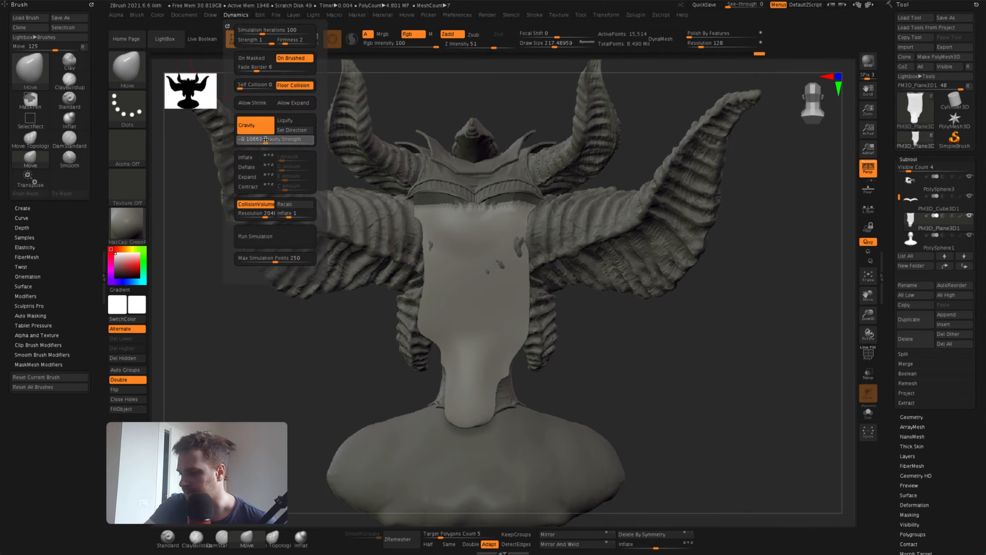
{"action": "left_click", "coordinate": [276, 234]}
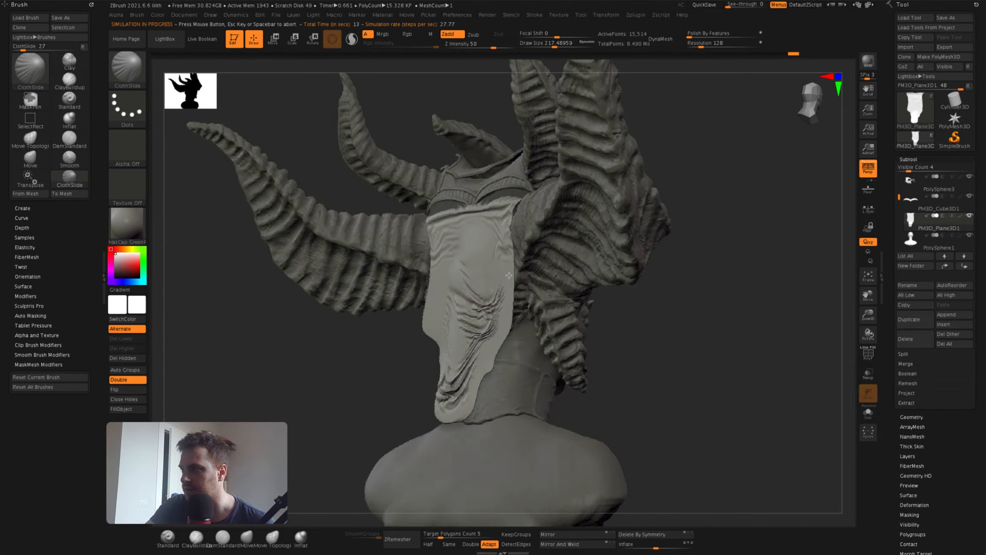
Select the ClothPull brush, reduce its draw size and pull wrinkles into the middle of the cloth panel
{"action": "key", "text": "space"}
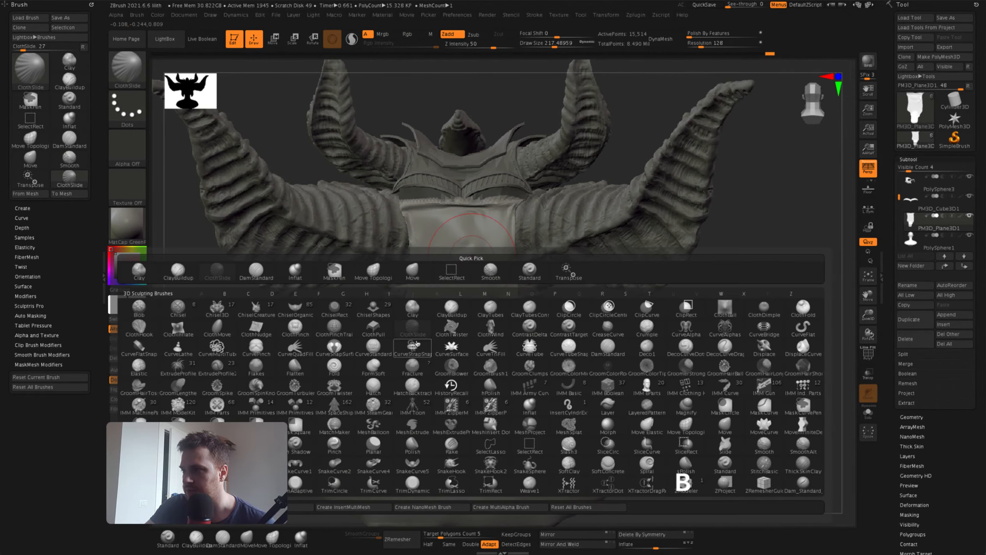
{"action": "left_click", "coordinate": [374, 328]}
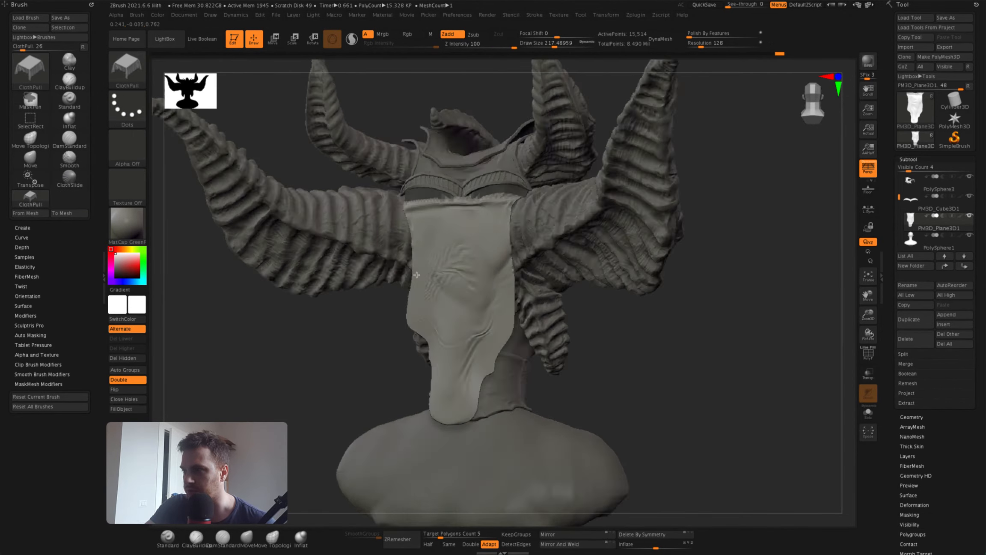
{"action": "key", "text": "space"}
{"action": "left_click_drag", "start_coordinate": [478, 246], "coordinate": [474, 274]}
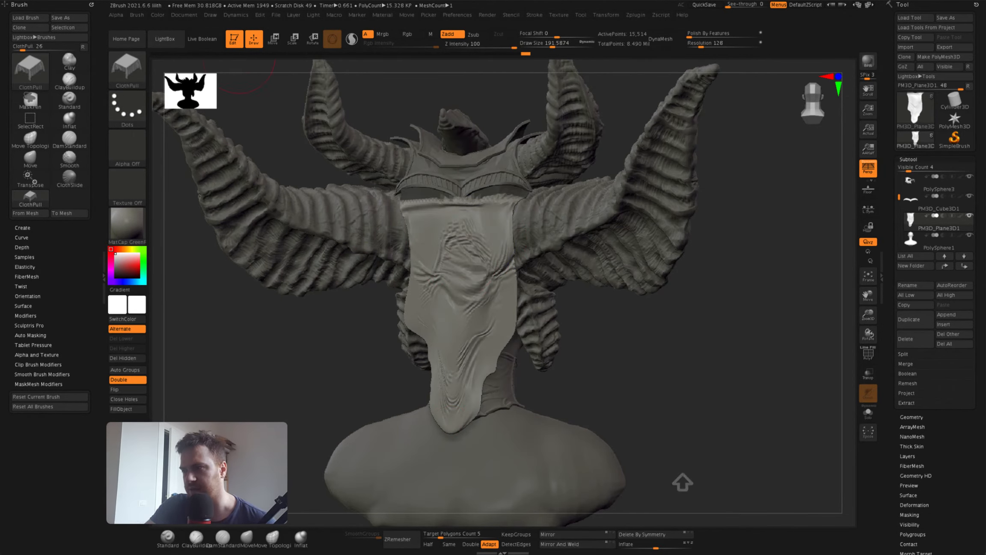
Adjust the Dynamics simulation firmness, pull broader folds with ClothPull and smooth the panel's surface
{"action": "mouse_move", "coordinate": [236, 15]}
{"action": "left_click_drag", "start_coordinate": [274, 43], "coordinate": [297, 43]}
{"action": "left_click_drag", "start_coordinate": [454, 252], "coordinate": [433, 278]}
{"action": "mouse_move", "coordinate": [453, 377]}
{"action": "left_mouse_down"}
{"action": "mouse_move", "coordinate": [448, 335]}
{"action": "mouse_move", "coordinate": [495, 266]}
{"action": "left_mouse_up"}
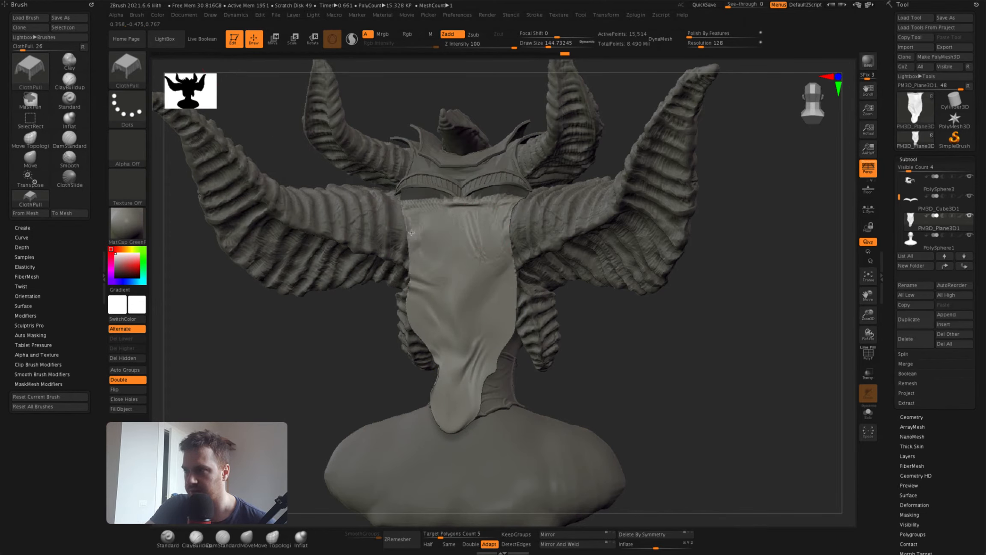
{"action": "left_click_drag", "start_coordinate": [441, 230], "coordinate": [471, 368], "text": "shift"}
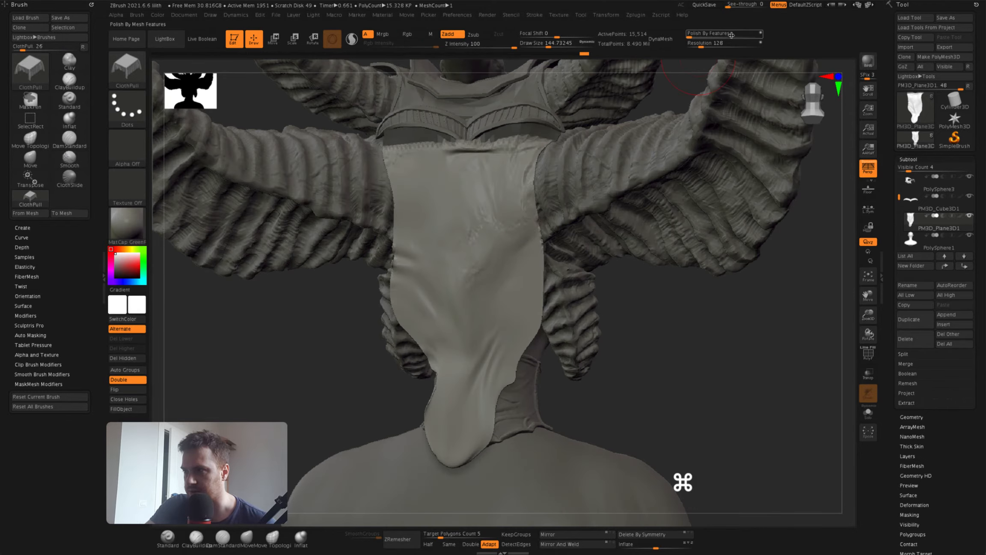
Lengthen the cloth panel over the upper back with the Move brush and reshape its side edges and lower tip
{"action": "key", "text": "space"}
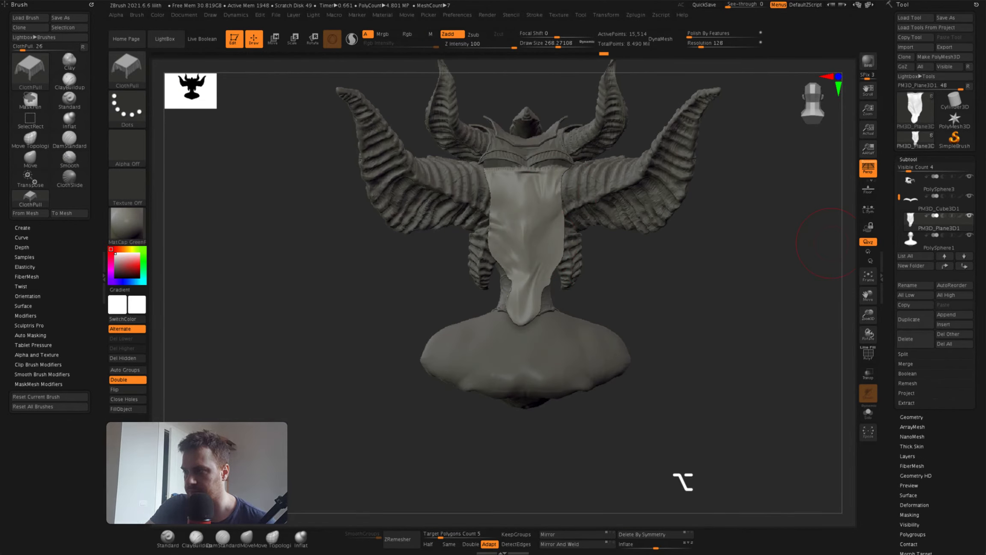
{"action": "left_click_drag", "start_coordinate": [831, 243], "coordinate": [799, 259]}
{"action": "key", "text": "b"}
{"action": "key", "text": "m"}
{"action": "key", "text": "v"}
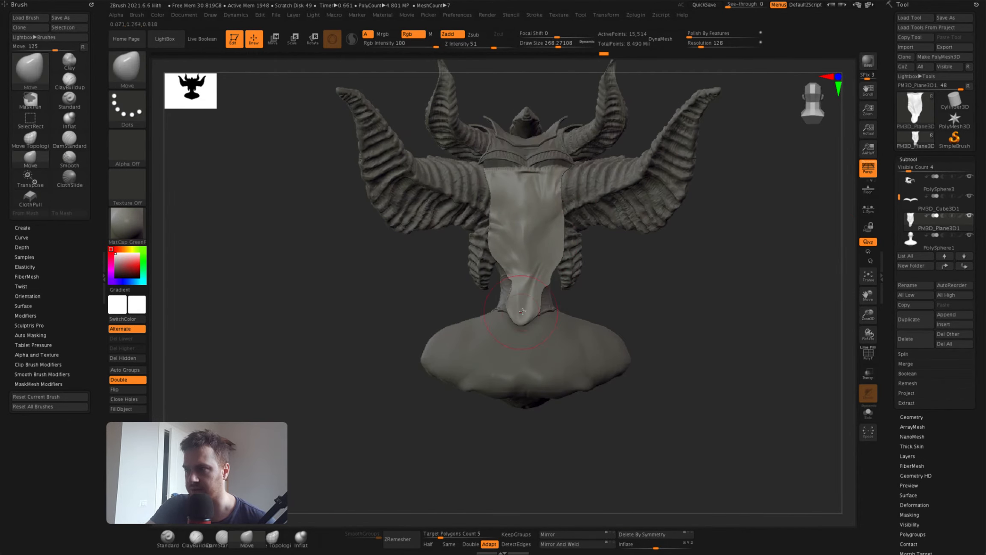
{"action": "right_click_drag", "start_coordinate": [519, 267], "coordinate": [540, 261]}
{"action": "mouse_move", "coordinate": [539, 262]}
{"action": "right_mouse_down", "text": "super"}
{"action": "mouse_move", "coordinate": [506, 238]}
{"action": "mouse_move", "coordinate": [552, 231]}
{"action": "right_mouse_up", "text": "super"}
{"action": "left_click_drag", "start_coordinate": [587, 219], "coordinate": [571, 219]}
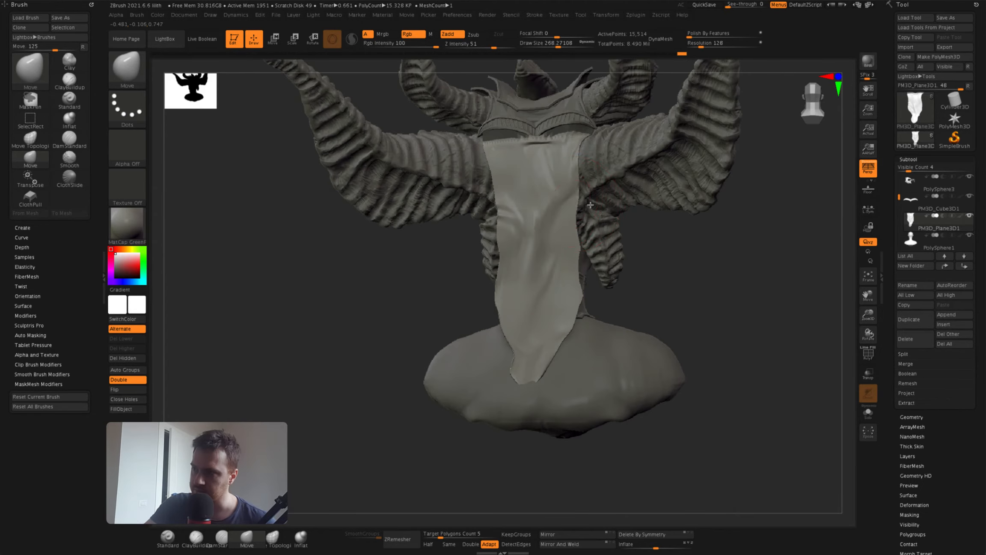
{"action": "right_click_drag", "start_coordinate": [557, 240], "coordinate": [531, 257]}
{"action": "left_click_drag", "start_coordinate": [486, 309], "coordinate": [496, 315]}
{"action": "right_click_drag", "start_coordinate": [446, 410], "coordinate": [502, 332], "text": "shift"}
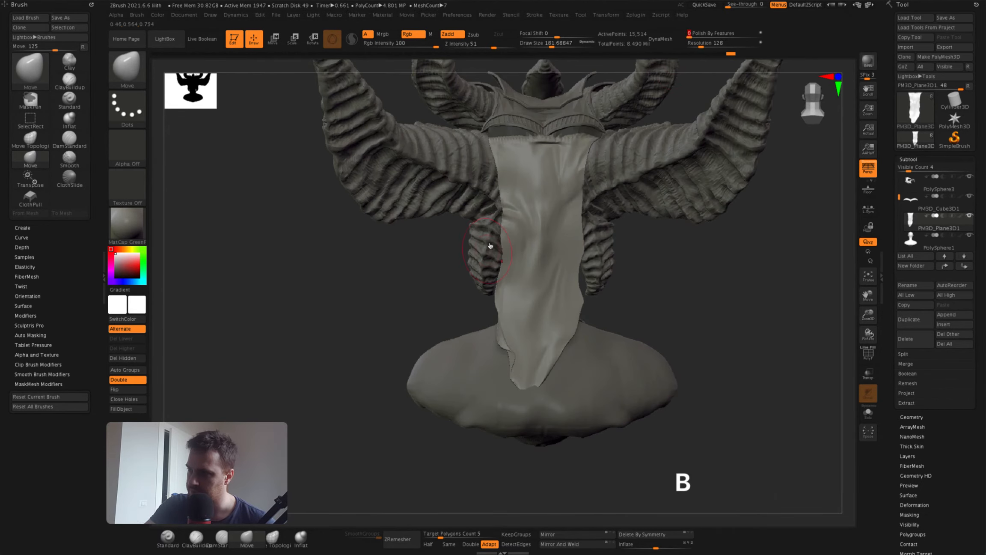
Nudge folds into the middle and lower parts of the cloth with the ClothNudge brush at Z Intensity 16
{"action": "key", "text": "b"}
{"action": "key", "text": "c"}
{"action": "key", "text": "n"}
{"action": "key", "text": "super+z"}
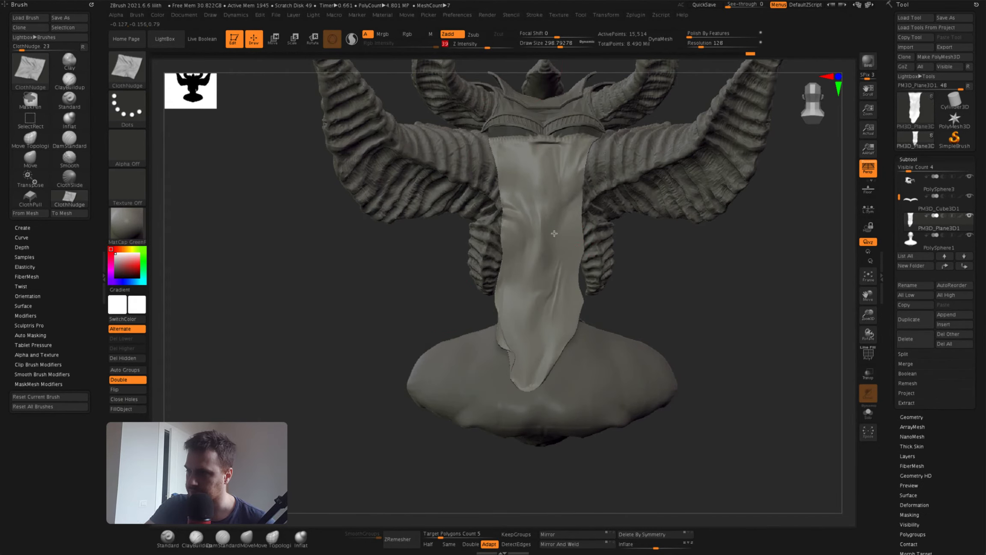
{"action": "left_click_drag", "start_coordinate": [551, 304], "coordinate": [535, 296], "text": "shift"}
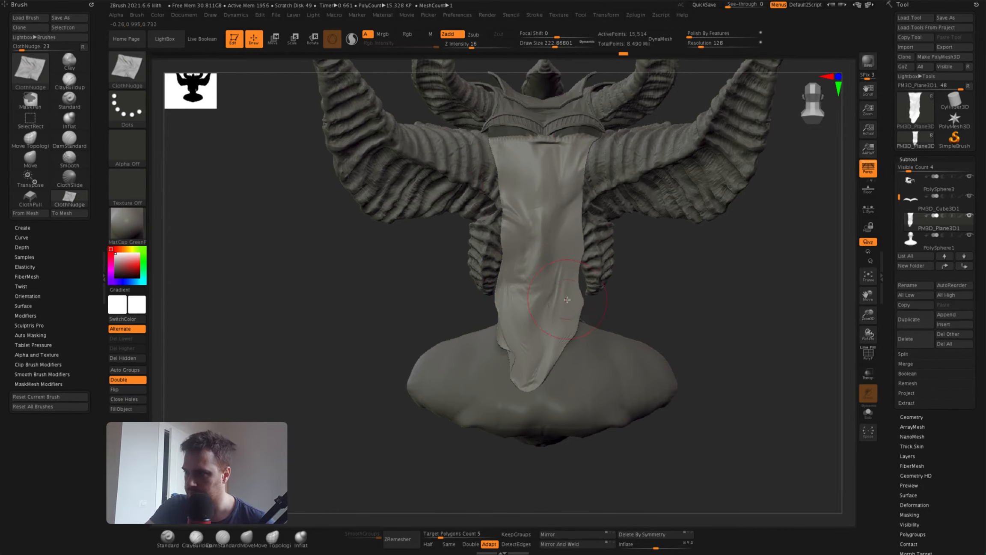
{"action": "right_click_drag", "start_coordinate": [567, 299], "coordinate": [469, 192]}
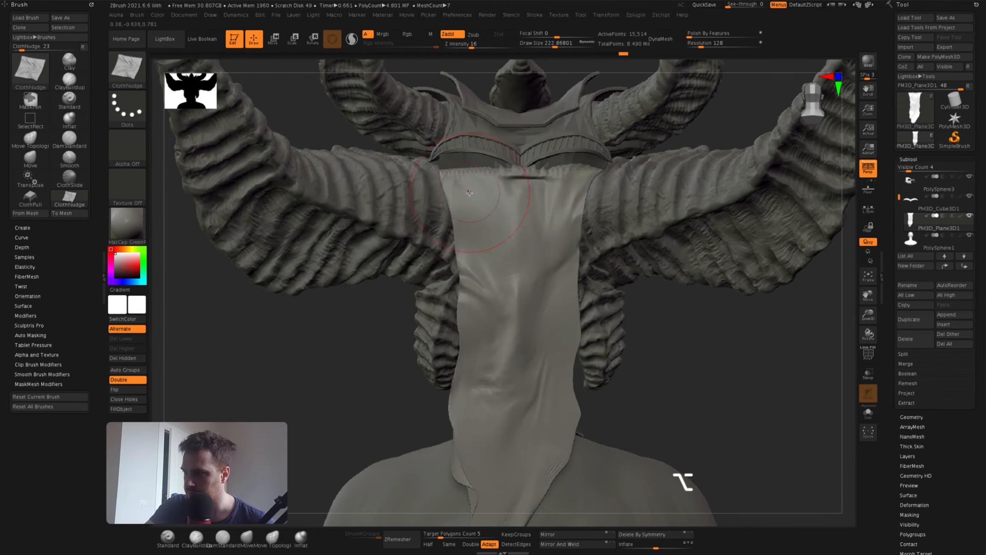
Squeeze the cloth panel sideways with TransposeCloth to gather it into folds and soften them with Polish By Features
{"action": "key", "text": "b"}
{"action": "left_click", "coordinate": [223, 419]}
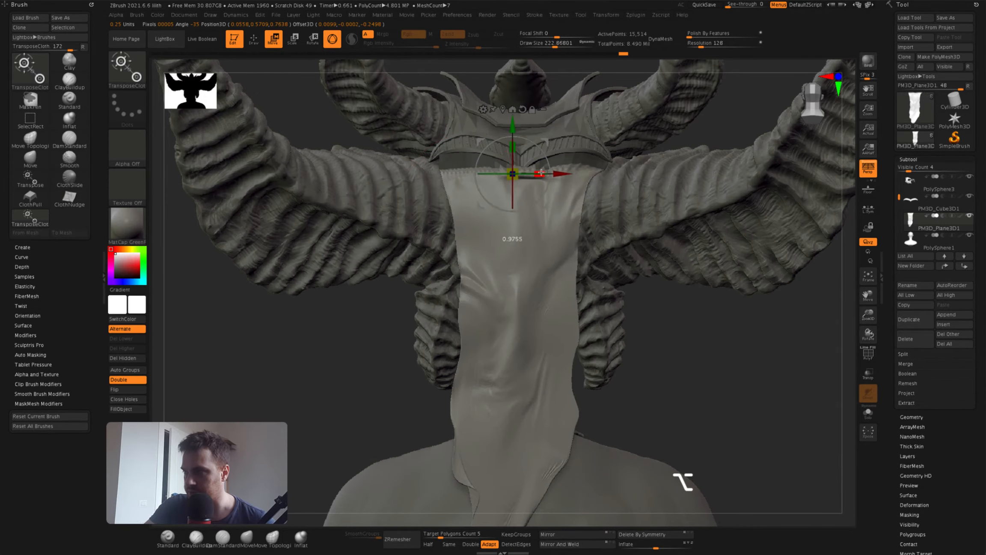
{"action": "left_click_drag", "start_coordinate": [540, 174], "coordinate": [522, 187]}
{"action": "key", "text": "q"}
{"action": "mouse_move", "coordinate": [521, 187]}
{"action": "right_mouse_down", "text": "ctrl"}
{"action": "mouse_move", "coordinate": [496, 206]}
{"action": "mouse_move", "coordinate": [724, 36]}
{"action": "right_mouse_up", "text": "ctrl"}
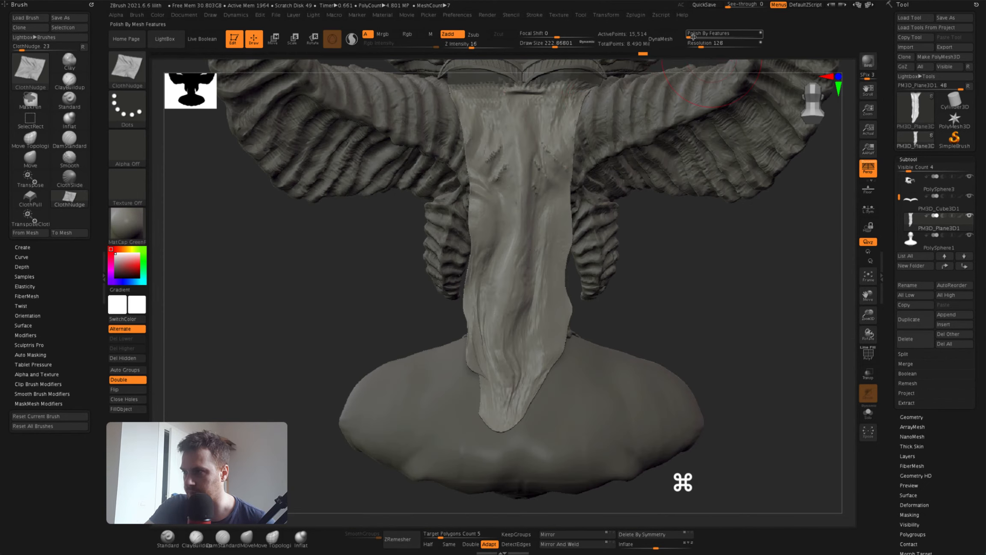
Work long flowing folds down the cloth panel with the ClothMove brush and smooth them
{"action": "mouse_move", "coordinate": [535, 256]}
{"action": "right_mouse_down"}
{"action": "mouse_move", "coordinate": [454, 282]}
{"action": "mouse_move", "coordinate": [430, 319]}
{"action": "right_mouse_up"}
{"action": "key", "text": "b"}
{"action": "left_click", "coordinate": [209, 359]}
{"action": "right_click_drag", "start_coordinate": [538, 305], "coordinate": [682, 480]}
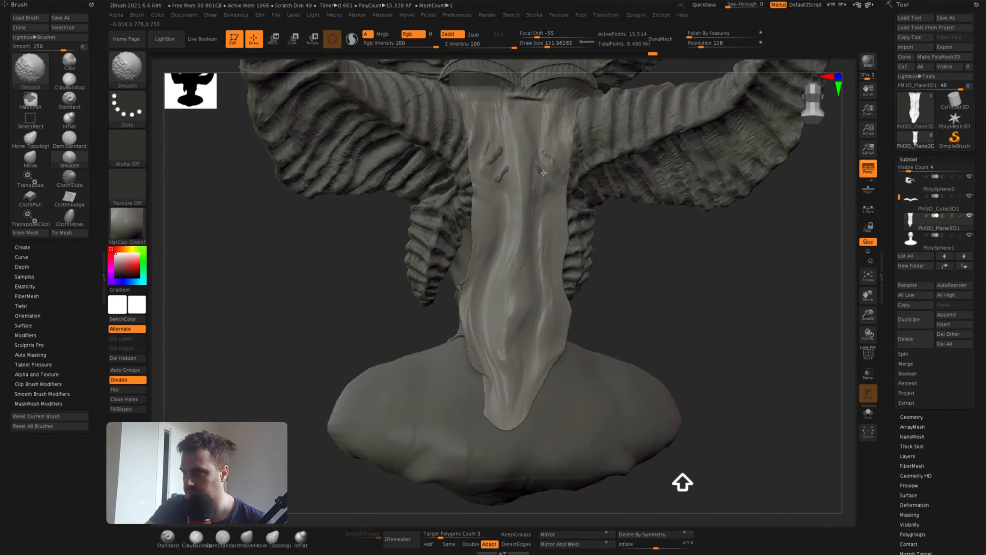
Adjust the upper part of the cloth panel beneath the winged band with the Move Elastic brush
{"action": "key", "text": "b"}
{"action": "key", "text": "m"}
{"action": "key", "text": "e"}
{"action": "right_click_drag", "start_coordinate": [482, 236], "coordinate": [552, 184]}
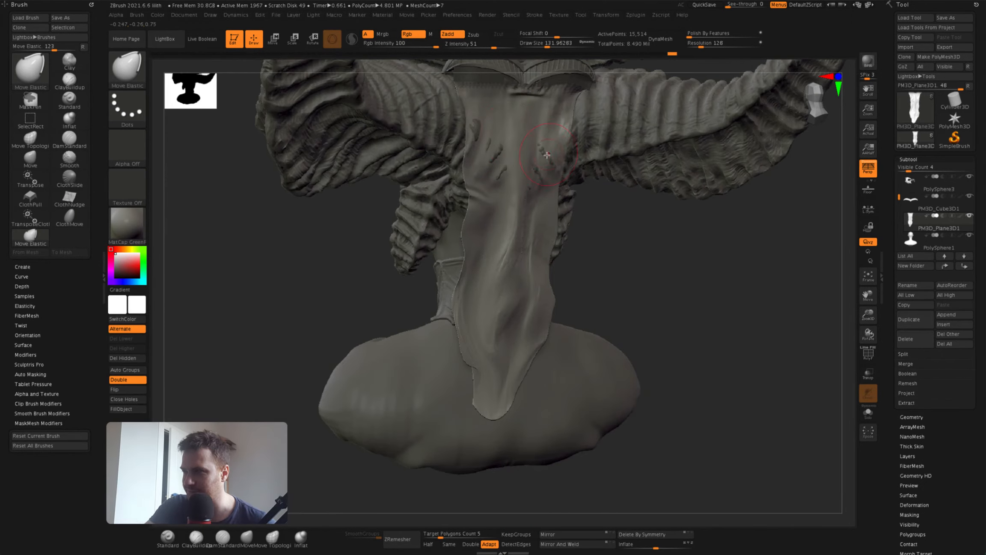
{"action": "left_click_drag", "start_coordinate": [546, 120], "coordinate": [553, 109]}
{"action": "right_click_drag", "start_coordinate": [553, 171], "coordinate": [475, 189]}
{"action": "mouse_move", "coordinate": [492, 222]}
{"action": "right_mouse_down", "text": "alt"}
{"action": "mouse_move", "coordinate": [522, 283]}
{"action": "mouse_move", "coordinate": [526, 185]}
{"action": "right_mouse_up", "text": "alt"}
Show the isolated panel's polyframe and cut a notch into its lower tip with SliceCurve, removing the sliced-off piece
{"action": "key", "text": "shift+f"}
{"action": "mouse_move", "coordinate": [525, 256]}
{"action": "right_mouse_down", "text": "ctrl"}
{"action": "mouse_move", "coordinate": [518, 293]}
{"action": "mouse_move", "coordinate": [528, 306]}
{"action": "mouse_move", "coordinate": [489, 274]}
{"action": "mouse_move", "coordinate": [544, 325]}
{"action": "mouse_move", "coordinate": [565, 392]}
{"action": "mouse_move", "coordinate": [496, 231]}
{"action": "right_mouse_up", "text": "ctrl"}
{"action": "key", "text": "shift+f"}
{"action": "key", "text": "space"}
{"action": "left_click", "coordinate": [127, 69], "text": "shift+super"}
{"action": "left_click", "coordinate": [489, 110]}
{"action": "key", "text": "shift+f"}
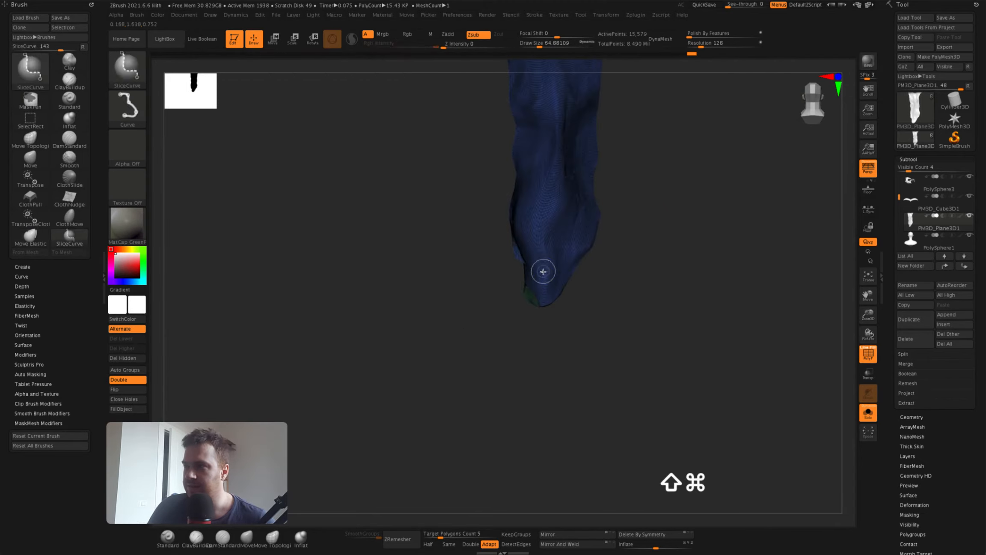
{"action": "mouse_move", "coordinate": [542, 273]}
{"action": "left_mouse_down", "text": "shift+super"}
{"action": "mouse_move", "coordinate": [551, 331]}
{"action": "mouse_move", "coordinate": [562, 242]}
{"action": "left_mouse_up", "text": "shift+super"}
{"action": "left_click", "coordinate": [562, 242], "text": "shift+super"}
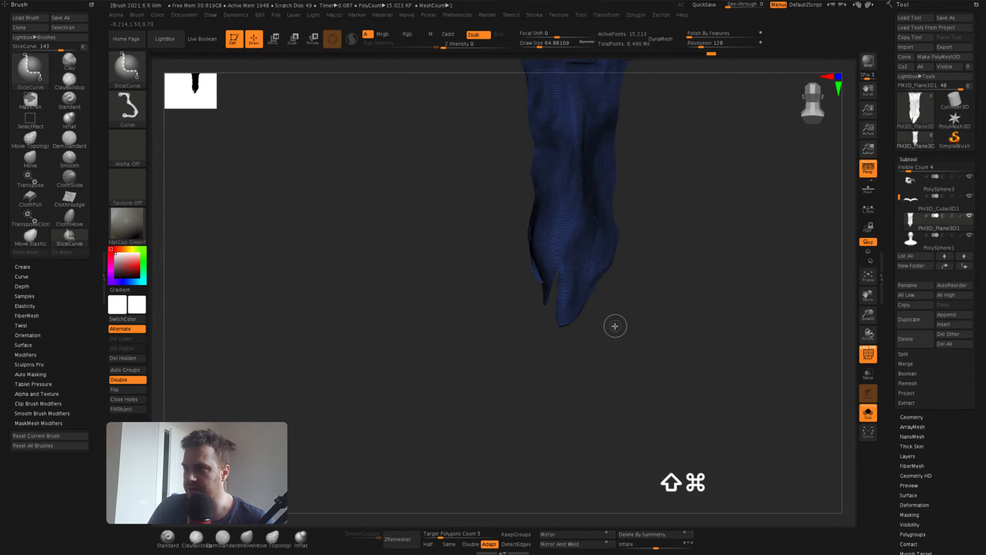
Slice further jagged notches along the panel's lower edges to leave ragged, pointed cloth strips
{"action": "left_click_drag", "start_coordinate": [574, 336], "coordinate": [574, 336], "text": "shift+super"}
{"action": "mouse_move", "coordinate": [574, 337]}
{"action": "right_mouse_down", "text": "super"}
{"action": "mouse_move", "coordinate": [546, 214]}
{"action": "mouse_move", "coordinate": [543, 299]}
{"action": "mouse_move", "coordinate": [567, 324]}
{"action": "right_mouse_up", "text": "super"}
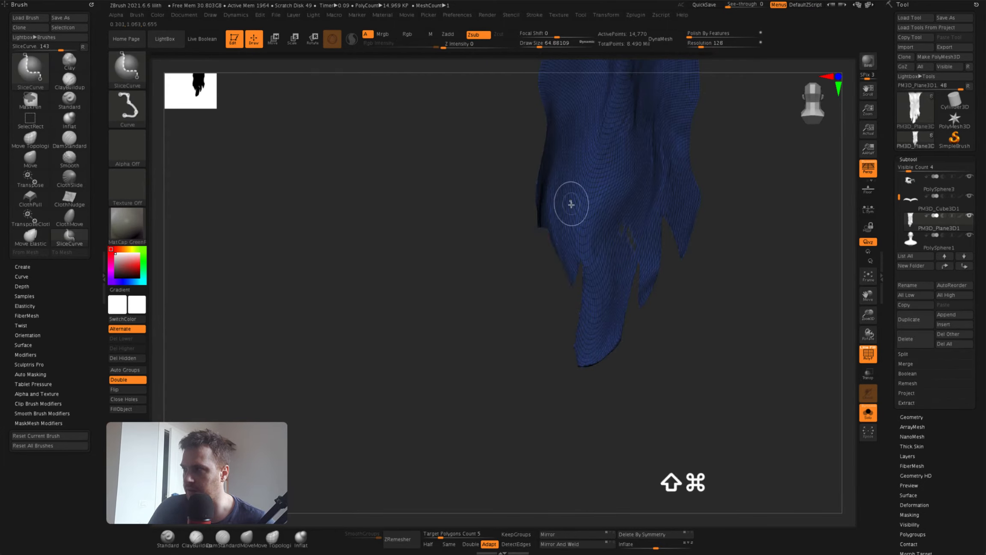
{"action": "right_click_drag", "start_coordinate": [571, 204], "coordinate": [556, 291], "text": "super"}
{"action": "left_click_drag", "start_coordinate": [560, 234], "coordinate": [556, 257], "text": "shift+super"}
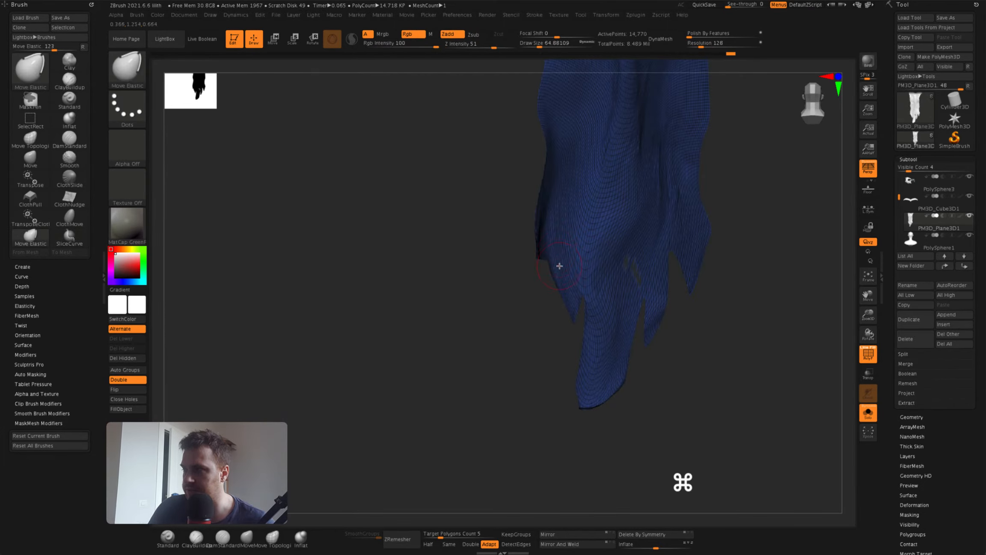
Slice another ragged cut across the panel's lower tip, remove the sliced-off piece, and regroup the remaining cloth as one polygroup
{"action": "mouse_move", "coordinate": [615, 338]}
{"action": "left_mouse_down", "text": "shift+super"}
{"action": "mouse_move", "coordinate": [617, 379]}
{"action": "mouse_move", "coordinate": [569, 419]}
{"action": "left_mouse_up", "text": "shift+super"}
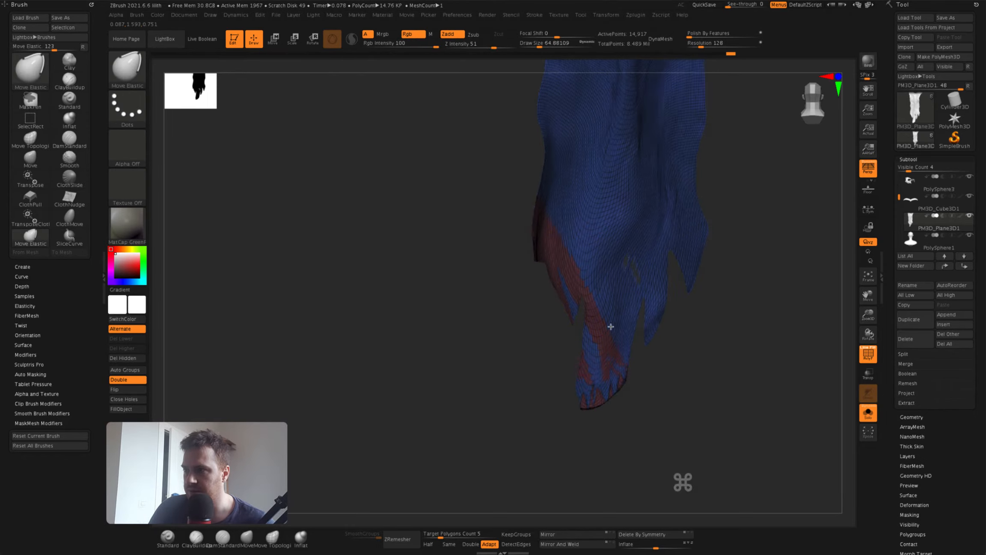
{"action": "right_click_drag", "start_coordinate": [622, 299], "coordinate": [546, 293], "text": "super"}
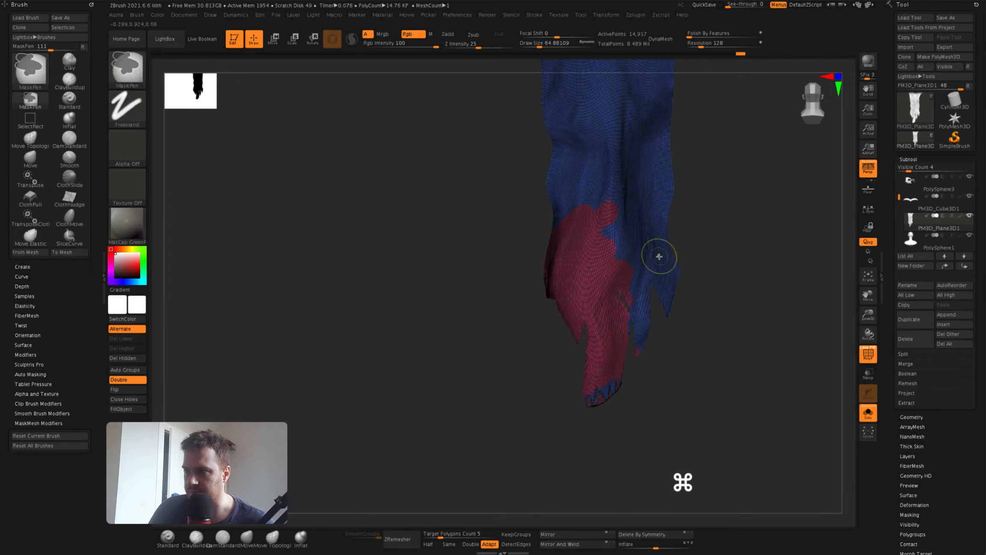
{"action": "left_click", "coordinate": [617, 402], "text": "shift+super"}
{"action": "left_click", "coordinate": [668, 257], "text": "shift+super"}
{"action": "key", "text": "super+w"}
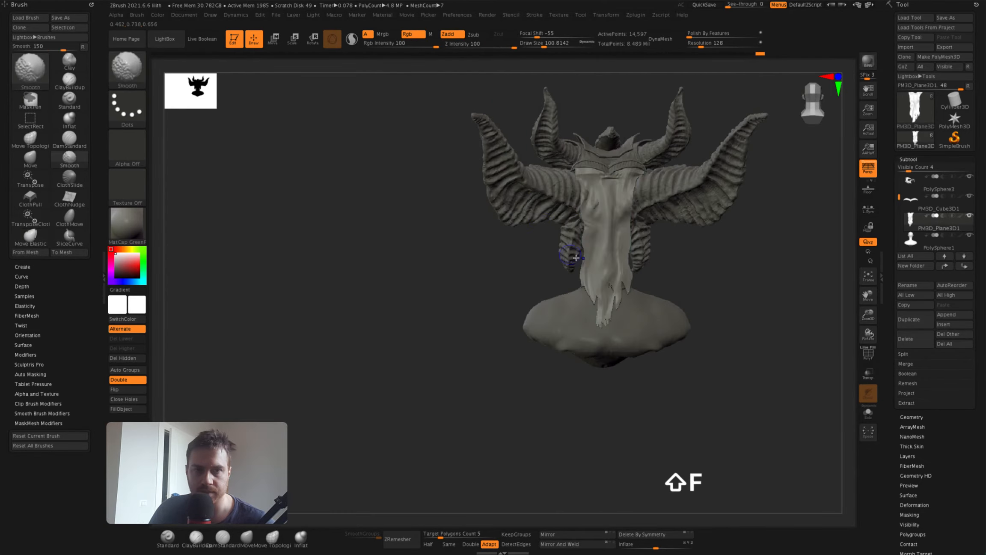
Run the gravity cloth simulation on the hanging panel to crease it more finely
{"action": "mouse_move", "coordinate": [587, 257]}
{"action": "right_mouse_down", "text": "alt"}
{"action": "mouse_move", "coordinate": [587, 308]}
{"action": "mouse_move", "coordinate": [587, 266]}
{"action": "right_mouse_up", "text": "alt"}
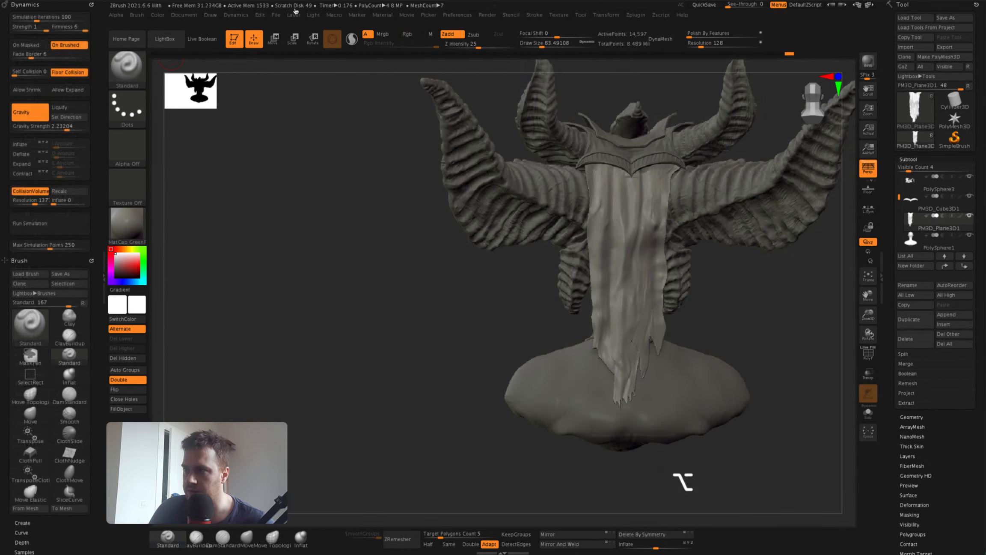
{"action": "left_click", "coordinate": [275, 236]}
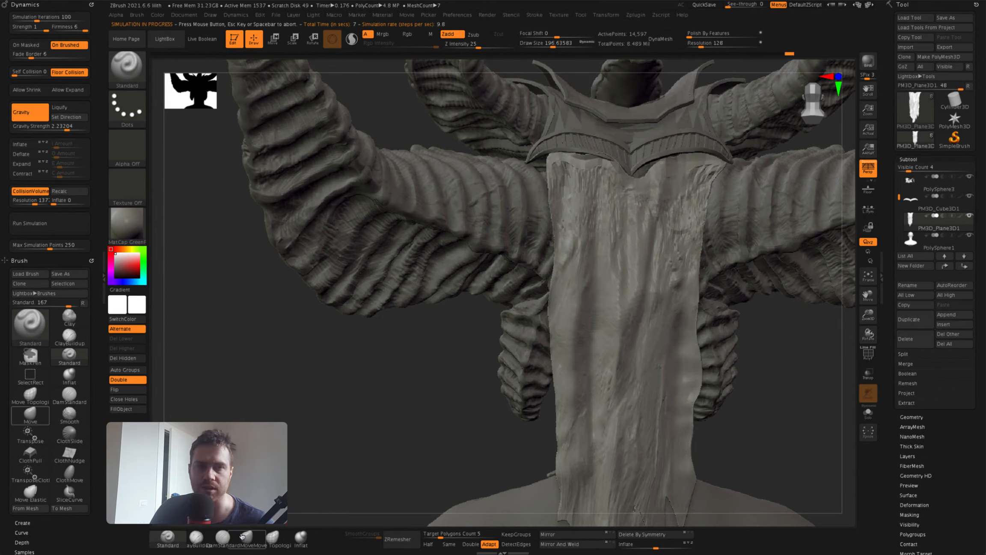
{"action": "right_click_drag", "start_coordinate": [572, 146], "coordinate": [636, 265], "text": "super"}
Duplicate the cloth panel within its subtool and offset the copy slightly to form a second cloth layer
{"action": "key", "text": "w"}
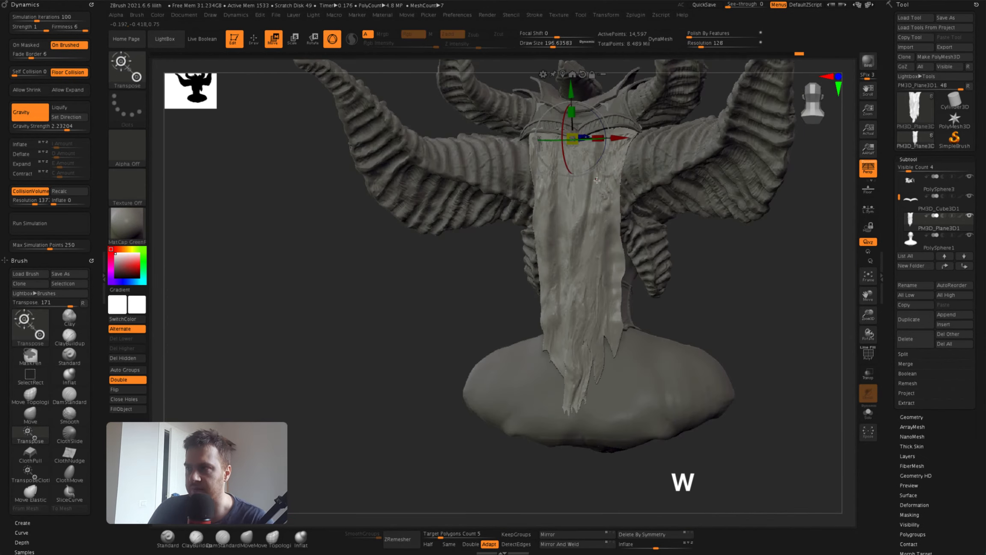
{"action": "left_click_drag", "start_coordinate": [584, 118], "coordinate": [581, 123], "text": "super"}
{"action": "right_click_drag", "start_coordinate": [552, 139], "coordinate": [579, 176], "text": "shift"}
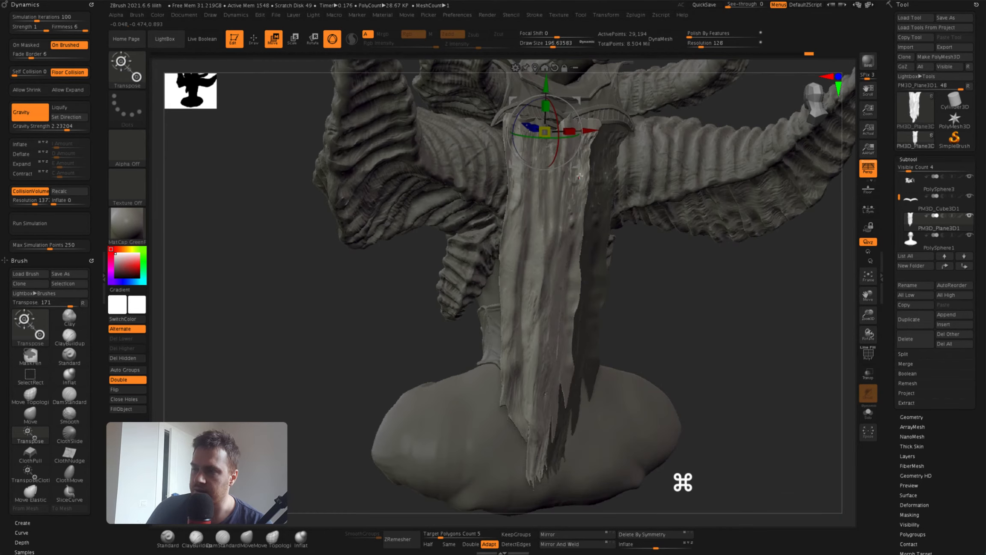
{"action": "right_click_drag", "start_coordinate": [563, 131], "coordinate": [597, 189], "text": "shift"}
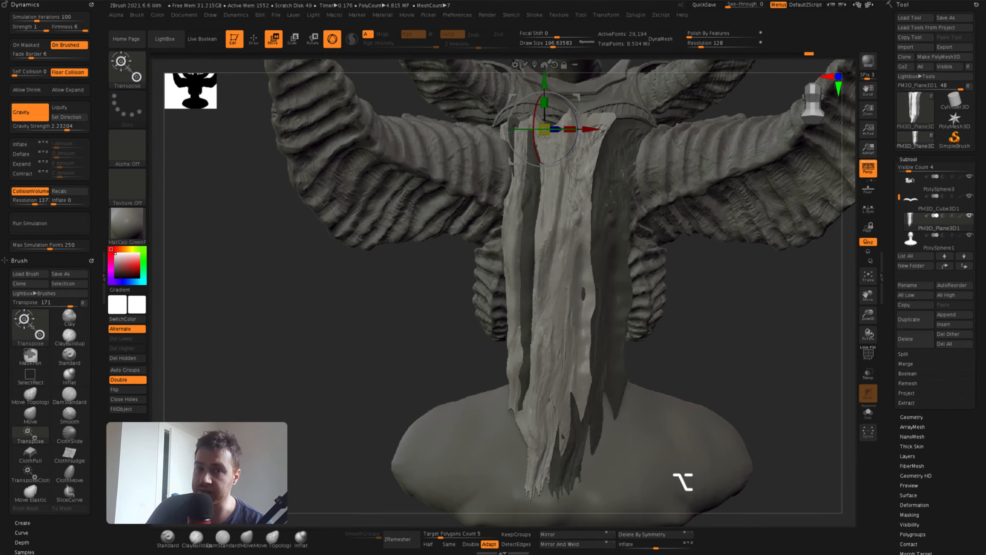
Reshape the copied cloth layer with the Move brush and simulate it with Gravity Strength 7.62383
{"action": "key", "text": "q"}
{"action": "mouse_move", "coordinate": [556, 137]}
{"action": "right_mouse_down"}
{"action": "mouse_move", "coordinate": [591, 132]}
{"action": "mouse_move", "coordinate": [536, 171]}
{"action": "mouse_move", "coordinate": [510, 213]}
{"action": "mouse_move", "coordinate": [534, 252]}
{"action": "right_mouse_up"}
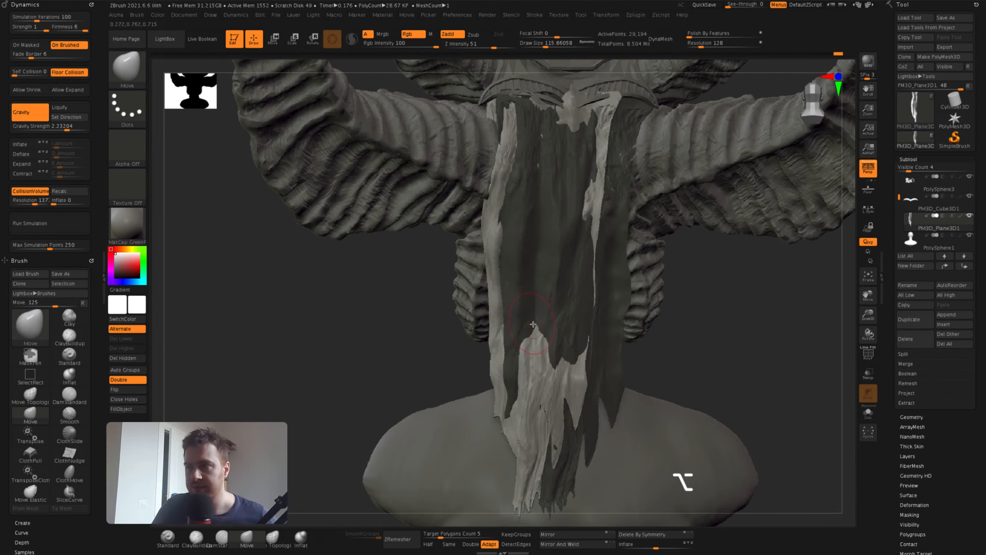
{"action": "mouse_move", "coordinate": [615, 299]}
{"action": "right_mouse_down"}
{"action": "mouse_move", "coordinate": [659, 209]}
{"action": "mouse_move", "coordinate": [684, 240]}
{"action": "mouse_move", "coordinate": [654, 286]}
{"action": "mouse_move", "coordinate": [647, 424]}
{"action": "mouse_move", "coordinate": [530, 250]}
{"action": "mouse_move", "coordinate": [527, 207]}
{"action": "mouse_move", "coordinate": [506, 223]}
{"action": "mouse_move", "coordinate": [471, 180]}
{"action": "mouse_move", "coordinate": [522, 243]}
{"action": "mouse_move", "coordinate": [71, 235]}
{"action": "mouse_move", "coordinate": [70, 132]}
{"action": "right_mouse_up"}
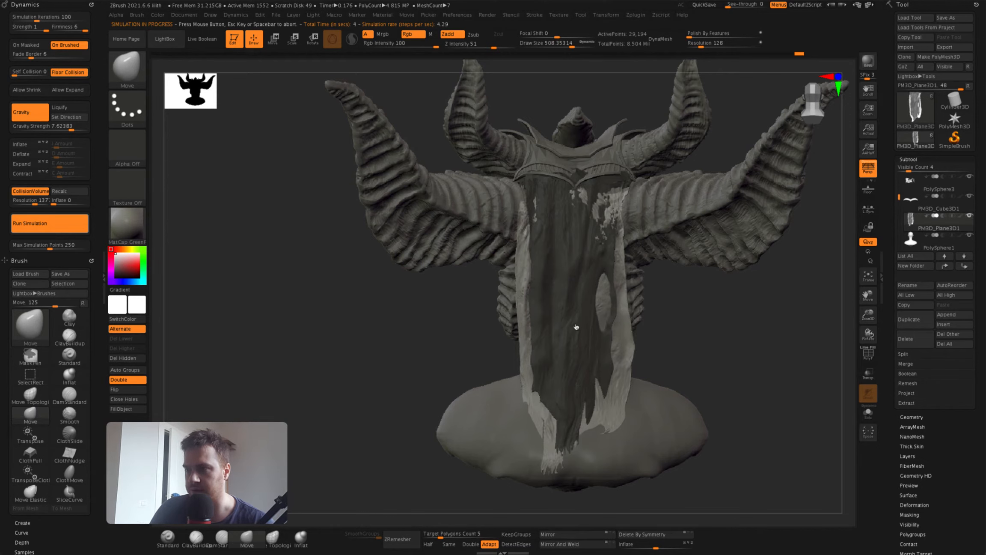
Pull folds into the unmasked cloth layer's edges and lower strips with the ClothPull brush to separate the two layers
{"action": "key", "text": "b"}
{"action": "key", "text": "c"}
{"action": "key", "text": "p"}
{"action": "key", "text": "space"}
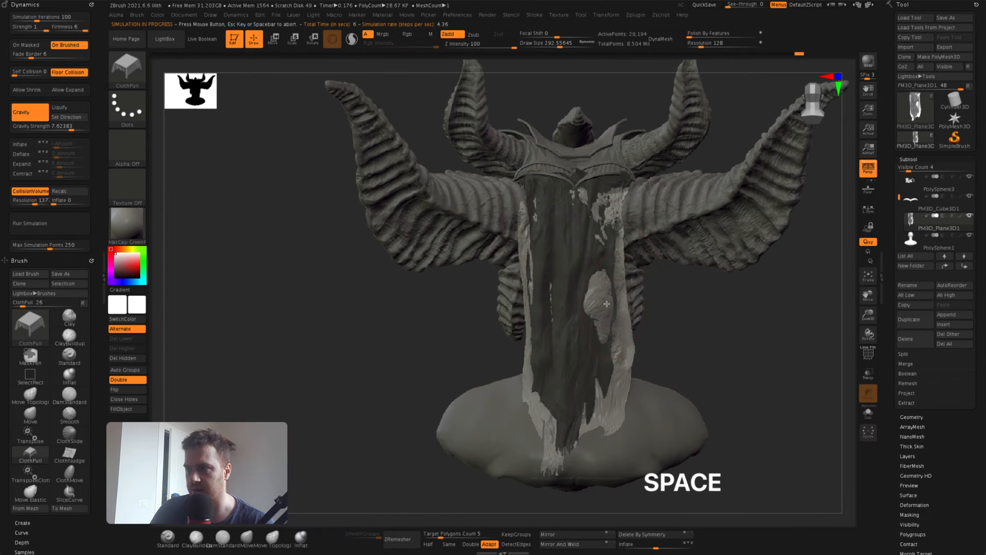
{"action": "mouse_move", "coordinate": [582, 302]}
{"action": "right_mouse_down"}
{"action": "mouse_move", "coordinate": [614, 304]}
{"action": "mouse_move", "coordinate": [706, 257]}
{"action": "mouse_move", "coordinate": [613, 196]}
{"action": "mouse_move", "coordinate": [557, 210]}
{"action": "mouse_move", "coordinate": [565, 251]}
{"action": "mouse_move", "coordinate": [536, 304]}
{"action": "right_mouse_up"}
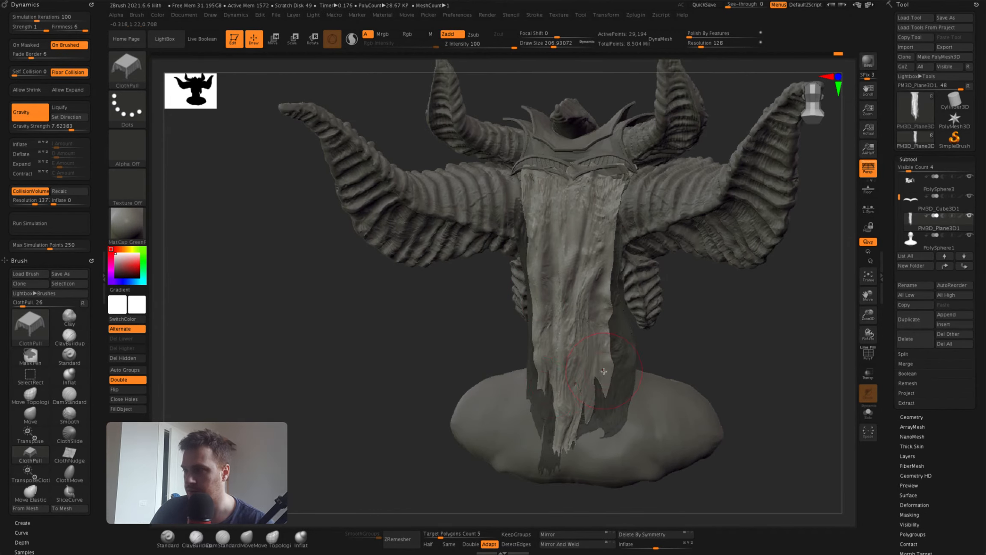
{"action": "left_click_drag", "start_coordinate": [597, 365], "coordinate": [590, 368]}
{"action": "mouse_move", "coordinate": [541, 331]}
{"action": "right_mouse_down"}
{"action": "mouse_move", "coordinate": [545, 367]}
{"action": "mouse_move", "coordinate": [587, 364]}
{"action": "right_mouse_up"}
{"action": "key", "text": "space"}
{"action": "left_click_drag", "start_coordinate": [532, 314], "coordinate": [545, 314]}
{"action": "mouse_move", "coordinate": [544, 314]}
{"action": "right_mouse_down"}
{"action": "mouse_move", "coordinate": [525, 310]}
{"action": "mouse_move", "coordinate": [604, 305]}
{"action": "mouse_move", "coordinate": [540, 308]}
{"action": "mouse_move", "coordinate": [597, 304]}
{"action": "mouse_move", "coordinate": [591, 270]}
{"action": "mouse_move", "coordinate": [543, 233]}
{"action": "right_mouse_up"}
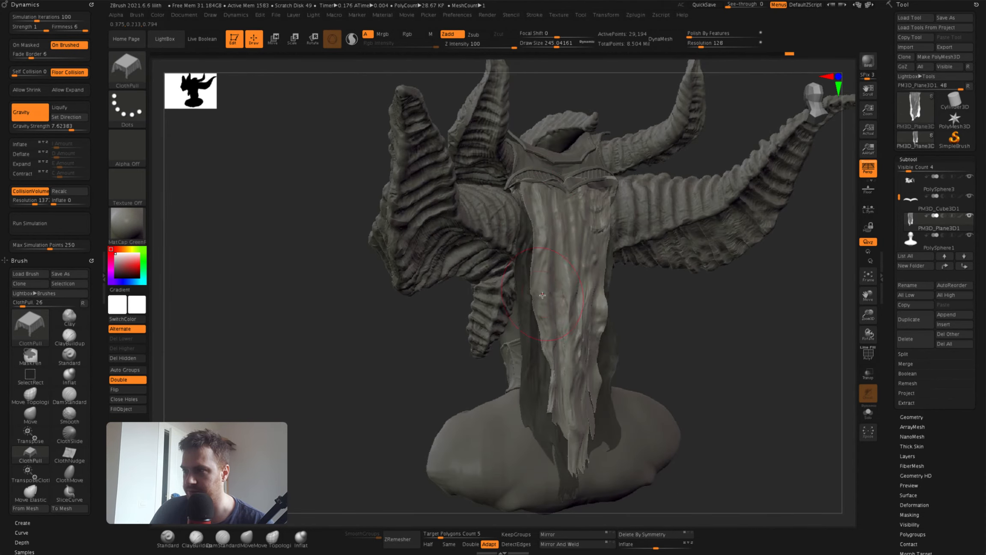
{"action": "right_click_drag", "start_coordinate": [543, 295], "coordinate": [682, 481]}
{"action": "left_click_drag", "start_coordinate": [909, 498], "coordinate": [909, 343]}
{"action": "left_click", "coordinate": [908, 341]}
{"action": "left_click", "coordinate": [912, 102]}
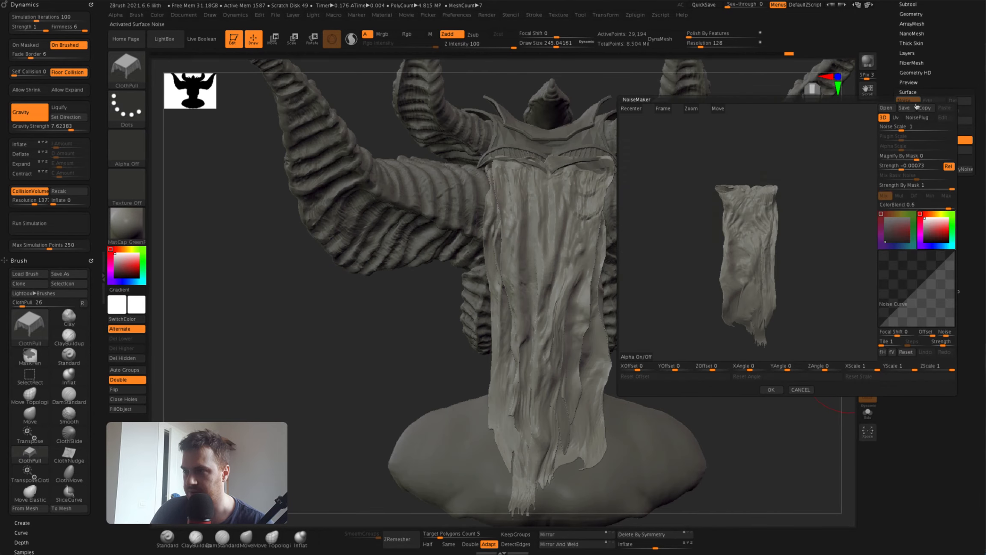
{"action": "left_click_drag", "start_coordinate": [787, 245], "coordinate": [813, 247]}
{"action": "left_click", "coordinate": [637, 358]}
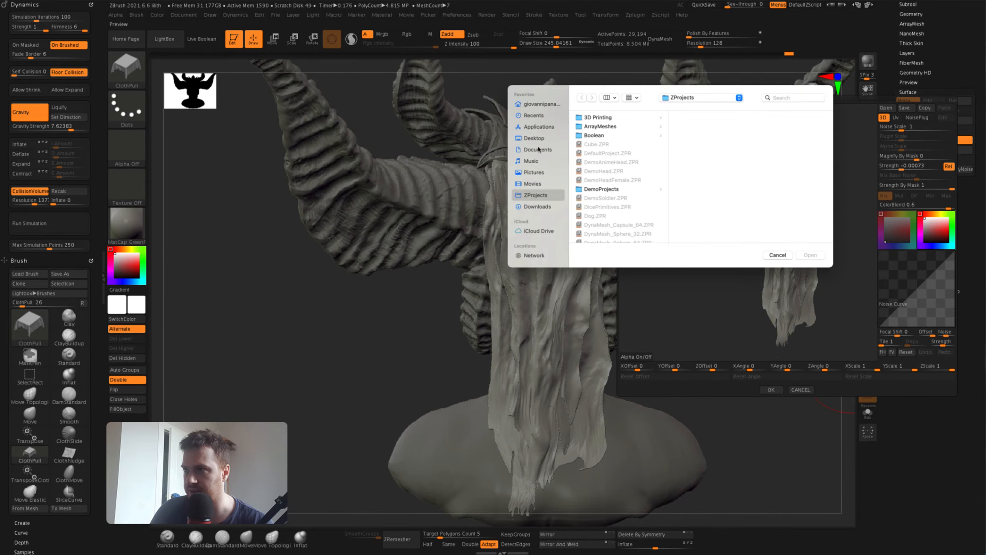
{"action": "left_click", "coordinate": [536, 138]}
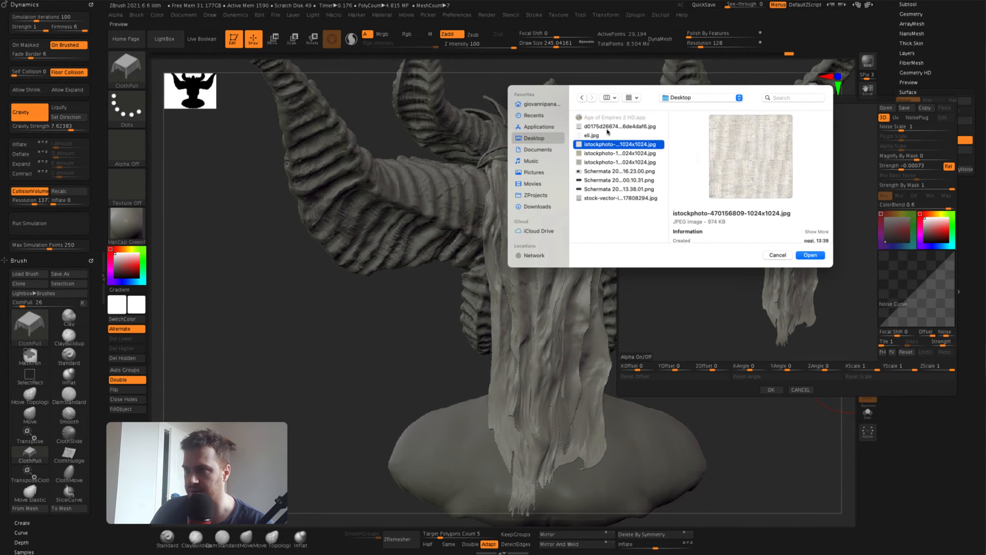
{"action": "double_click", "coordinate": [620, 145]}
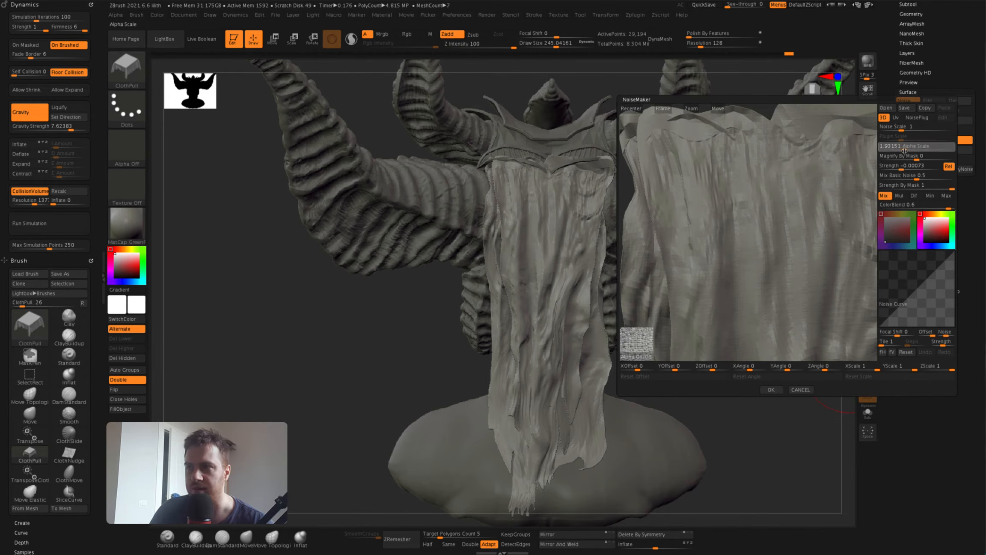
Set the noise Strength to 0.00237 and Mix Basic Noise to 0, and reduce the Alpha Scale to about 0.28
{"action": "left_click_drag", "start_coordinate": [904, 150], "coordinate": [923, 167]}
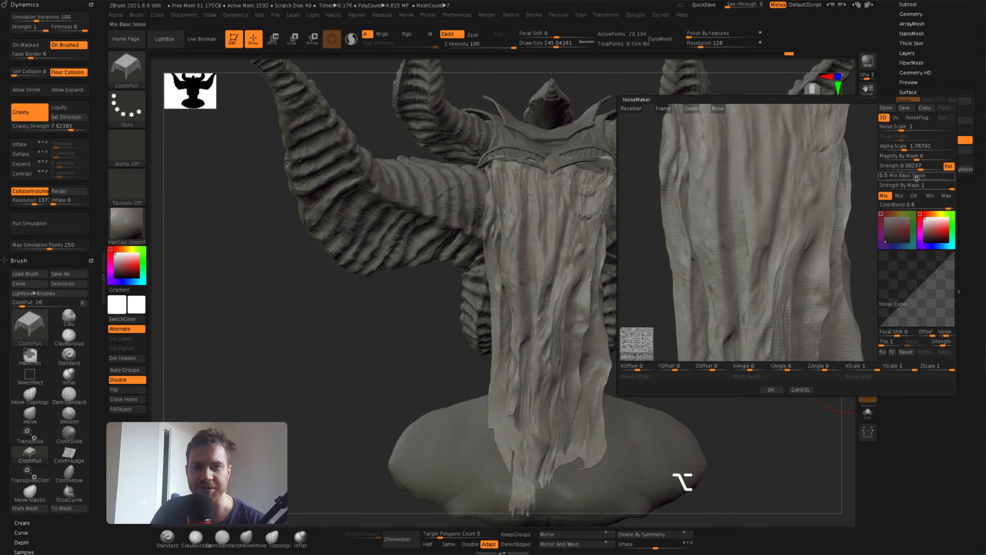
{"action": "left_click_drag", "start_coordinate": [883, 175], "coordinate": [879, 176]}
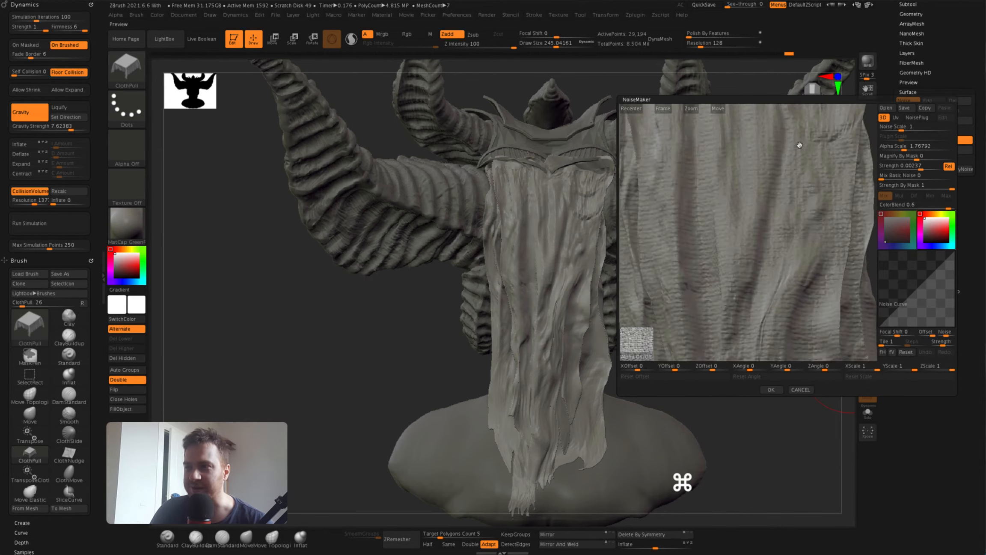
{"action": "left_click_drag", "start_coordinate": [771, 189], "coordinate": [770, 180], "text": "super"}
{"action": "left_click_drag", "start_coordinate": [902, 147], "coordinate": [897, 148]}
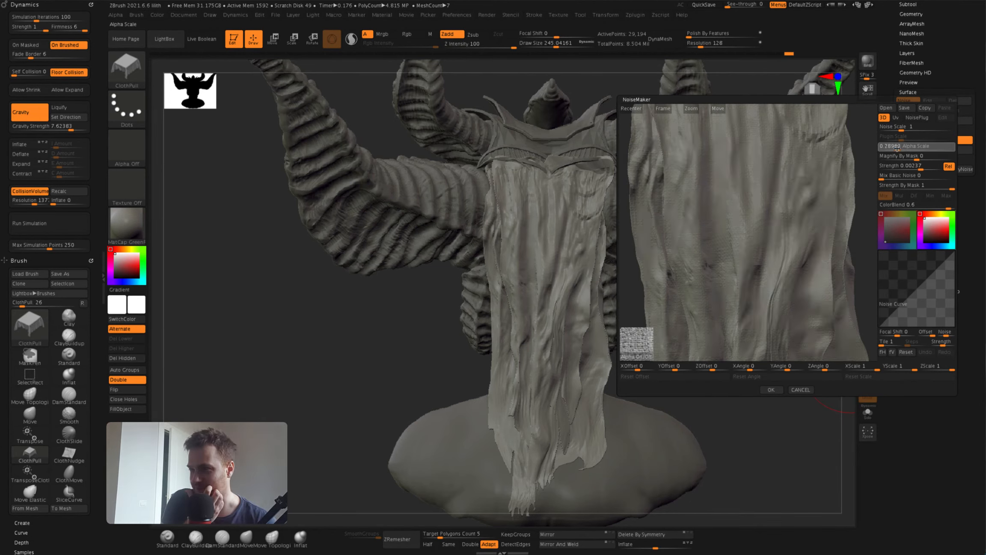
{"action": "left_click_drag", "start_coordinate": [771, 201], "coordinate": [766, 251], "text": "super"}
Map the fabric noise by UV at Strength 0.02458, refine its Alpha Scale to a fine weave, and accept the noise
{"action": "left_click", "coordinate": [896, 117]}
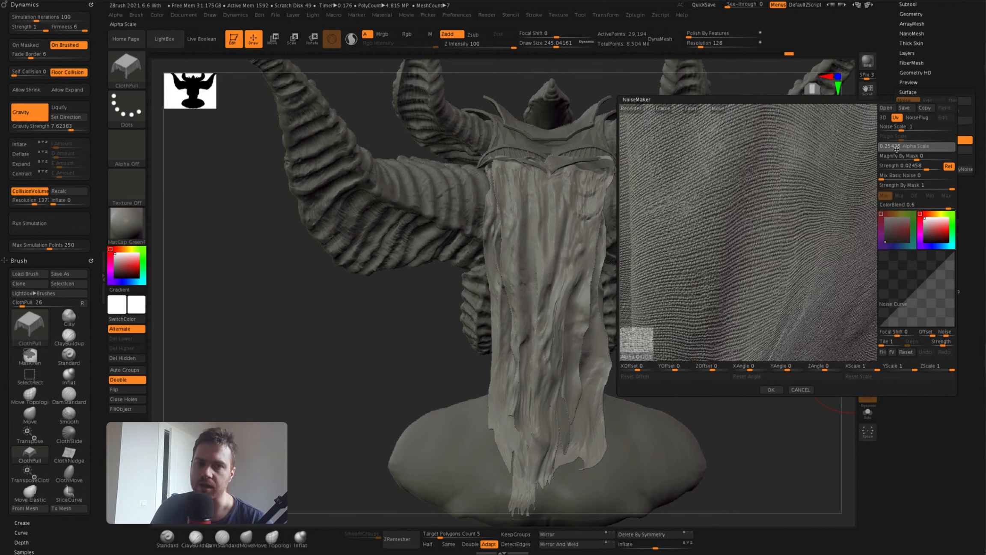
{"action": "left_click_drag", "start_coordinate": [897, 150], "coordinate": [896, 150]}
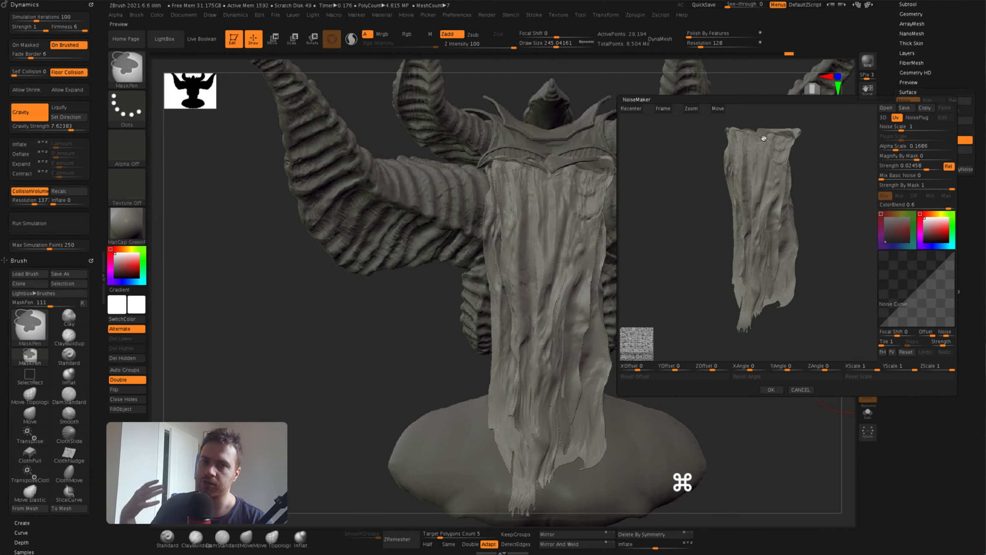
{"action": "left_click_drag", "start_coordinate": [764, 137], "coordinate": [771, 247], "text": "super"}
{"action": "left_click_drag", "start_coordinate": [893, 148], "coordinate": [893, 147]}
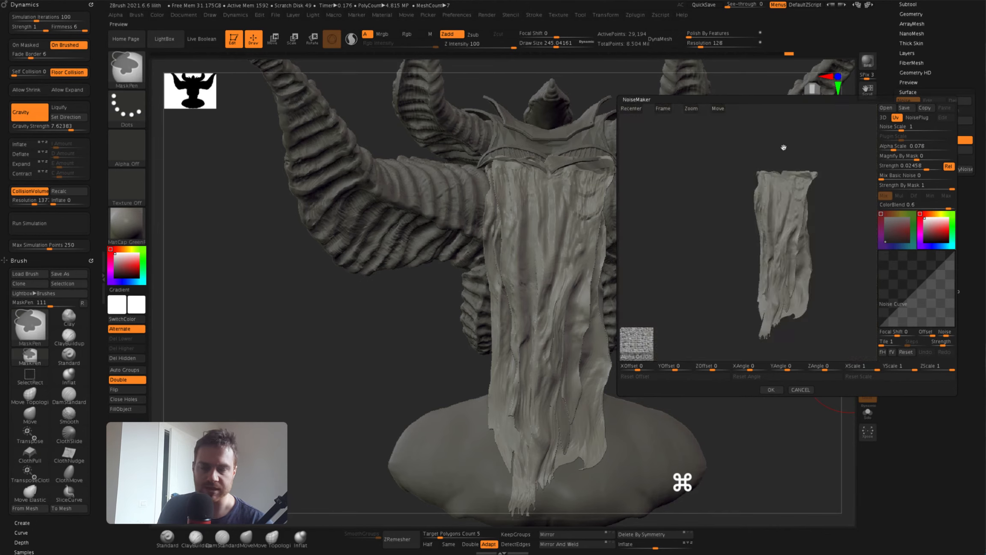
{"action": "left_click_drag", "start_coordinate": [782, 150], "coordinate": [830, 308], "text": "super"}
{"action": "left_click_drag", "start_coordinate": [895, 148], "coordinate": [895, 148]}
{"action": "right_click_drag", "start_coordinate": [762, 205], "coordinate": [751, 302], "text": "super"}
{"action": "left_click", "coordinate": [771, 389]}
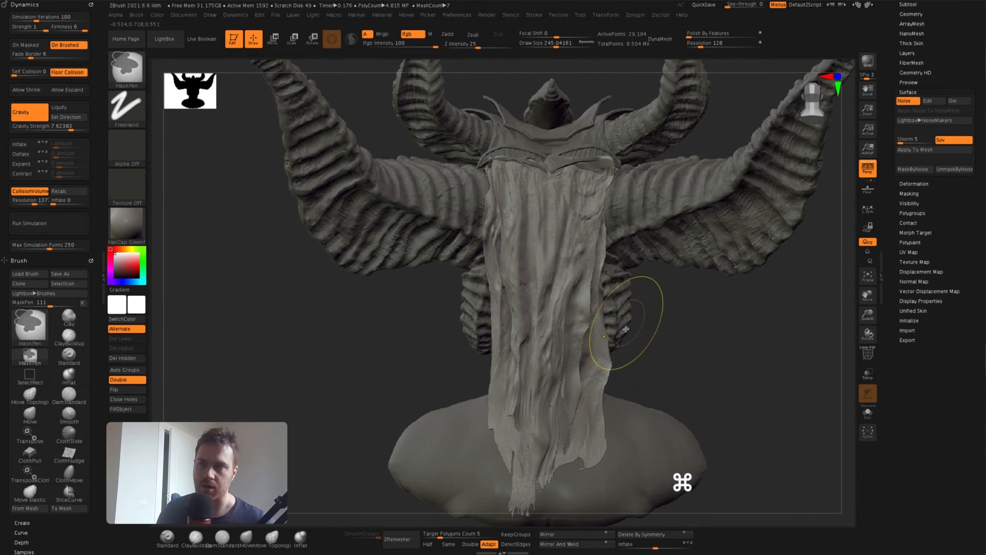
{"action": "right_click_drag", "start_coordinate": [662, 318], "coordinate": [719, 364], "text": "super"}
{"action": "right_click_drag", "start_coordinate": [728, 360], "coordinate": [769, 349], "text": "alt"}
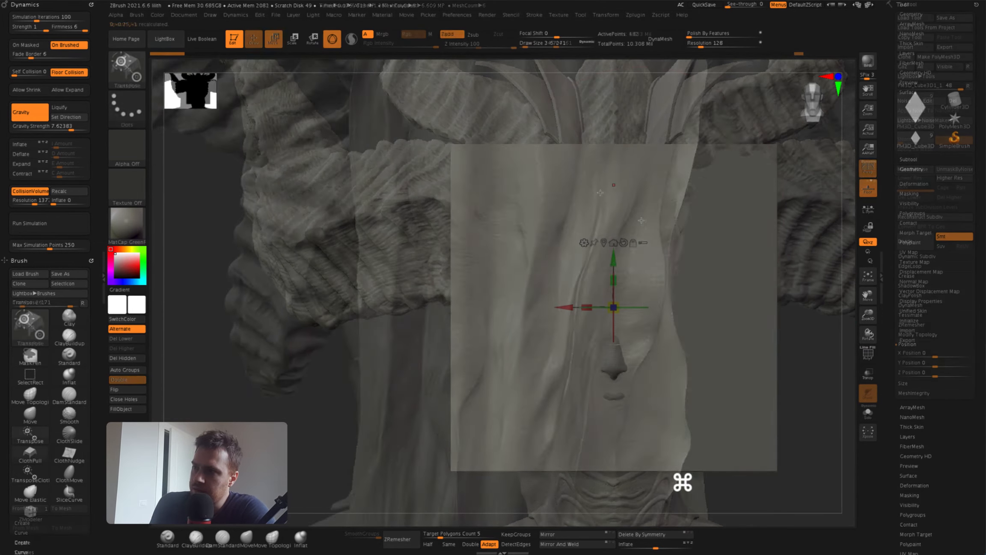
Reorient the new cube as an upright diamond and isolate it with its polyframe shown
{"action": "left_click_drag", "start_coordinate": [615, 300], "coordinate": [613, 341], "text": "shift"}
{"action": "right_click_drag", "start_coordinate": [613, 338], "coordinate": [616, 317], "text": "super"}
{"action": "left_click_drag", "start_coordinate": [646, 245], "coordinate": [644, 274]}
{"action": "left_click", "coordinate": [868, 413]}
{"action": "right_click_drag", "start_coordinate": [702, 296], "coordinate": [668, 222], "text": "super"}
{"action": "left_click_drag", "start_coordinate": [654, 237], "coordinate": [654, 134]}
{"action": "right_click_drag", "start_coordinate": [660, 172], "coordinate": [661, 216], "text": "super"}
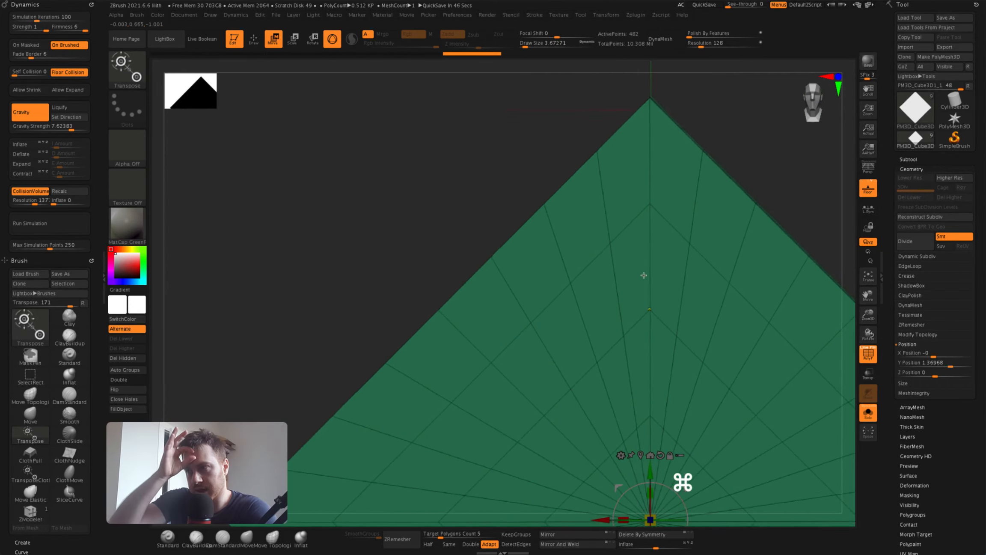
{"action": "right_click_drag", "start_coordinate": [644, 275], "coordinate": [645, 240], "text": "super"}
{"action": "right_click_drag", "start_coordinate": [645, 240], "coordinate": [674, 214]}
{"action": "right_click_drag", "start_coordinate": [675, 214], "coordinate": [681, 240], "text": "alt"}
{"action": "right_click_drag", "start_coordinate": [680, 239], "coordinate": [685, 102], "text": "shift"}
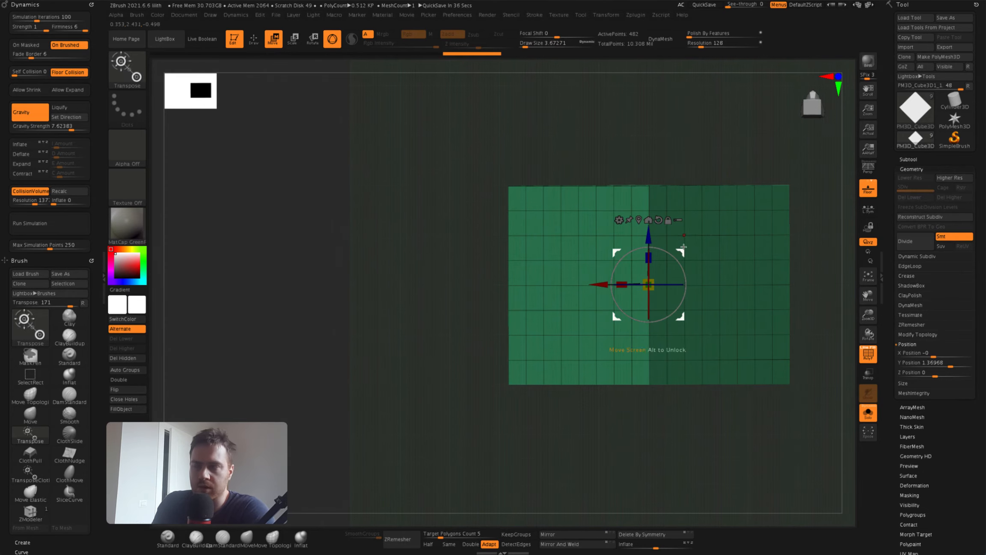
{"action": "right_click_drag", "start_coordinate": [683, 246], "coordinate": [668, 274], "text": "super"}
{"action": "right_click_drag", "start_coordinate": [668, 274], "coordinate": [669, 300], "text": "super"}
Bring back the full bust and move the diamond in front of the forehead below the central crest, scaled down to fit
{"action": "left_click", "coordinate": [868, 413]}
{"action": "left_click_drag", "start_coordinate": [641, 254], "coordinate": [641, 103]}
{"action": "right_click_drag", "start_coordinate": [638, 291], "coordinate": [631, 240], "text": "super"}
{"action": "right_click_drag", "start_coordinate": [632, 240], "coordinate": [642, 326], "text": "alt"}
{"action": "left_click_drag", "start_coordinate": [669, 269], "coordinate": [642, 282]}
{"action": "right_click_drag", "start_coordinate": [642, 283], "coordinate": [569, 278]}
{"action": "left_click_drag", "start_coordinate": [661, 267], "coordinate": [702, 271]}
{"action": "right_click_drag", "start_coordinate": [685, 257], "coordinate": [685, 300], "text": "super"}
{"action": "right_click_drag", "start_coordinate": [599, 266], "coordinate": [667, 249], "text": "shift"}
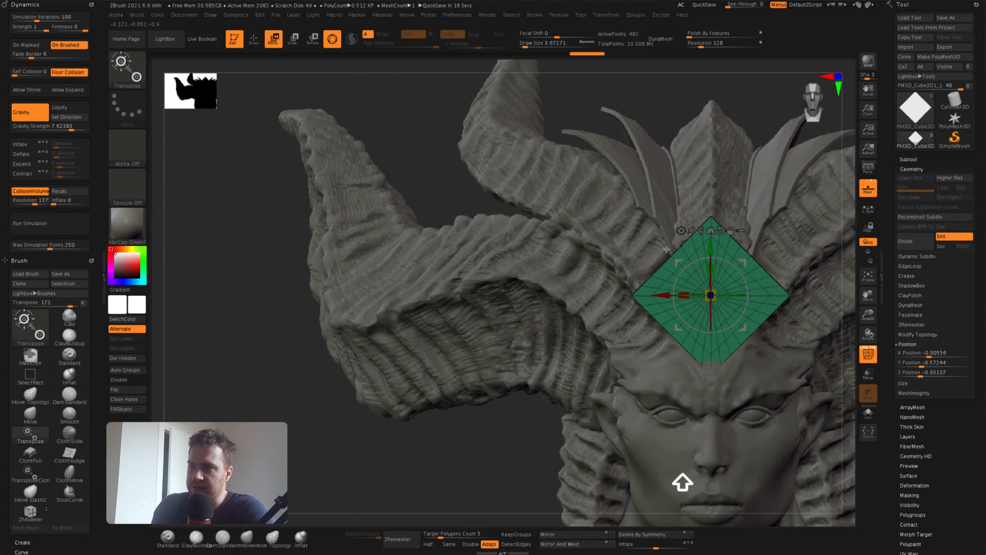
Raise the diamond to the base of the central crest and push it back against the surface
{"action": "left_click_drag", "start_coordinate": [710, 231], "coordinate": [709, 190]}
{"action": "right_click_drag", "start_coordinate": [710, 190], "coordinate": [736, 197]}
{"action": "right_click_drag", "start_coordinate": [736, 197], "coordinate": [748, 249], "text": "super"}
{"action": "left_click_drag", "start_coordinate": [734, 234], "coordinate": [727, 236]}
{"action": "right_click_drag", "start_coordinate": [727, 239], "coordinate": [668, 256], "text": "shift"}
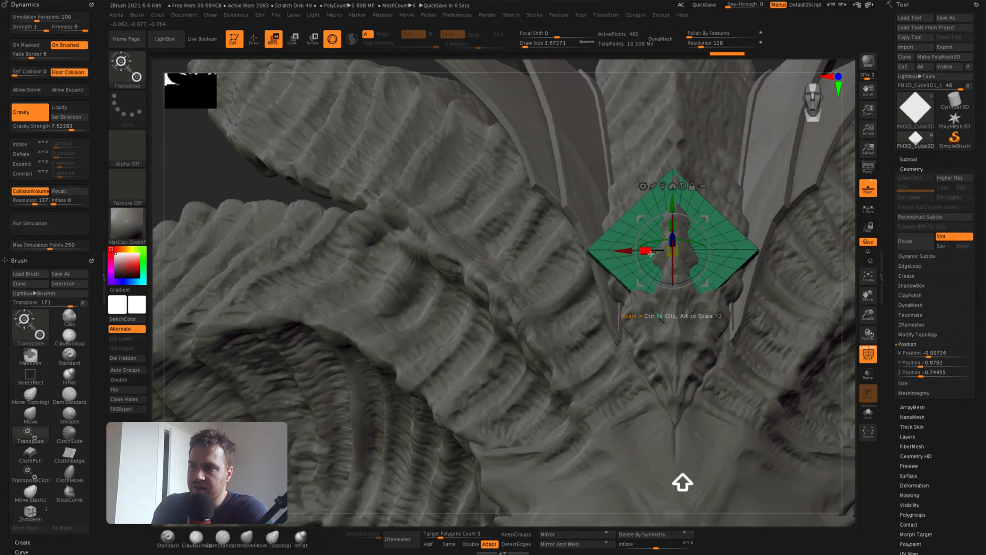
Narrow the diamond into a tall rhombus, tilt it to follow the crest, and seat it at the crest's base
{"action": "left_click_drag", "start_coordinate": [647, 251], "coordinate": [663, 253]}
{"action": "right_click_drag", "start_coordinate": [664, 253], "coordinate": [732, 244]}
{"action": "left_click_drag", "start_coordinate": [734, 237], "coordinate": [719, 240]}
{"action": "right_click_drag", "start_coordinate": [719, 240], "coordinate": [689, 248], "text": "shift"}
{"action": "left_click_drag", "start_coordinate": [693, 220], "coordinate": [696, 240]}
{"action": "right_click_drag", "start_coordinate": [704, 258], "coordinate": [754, 252]}
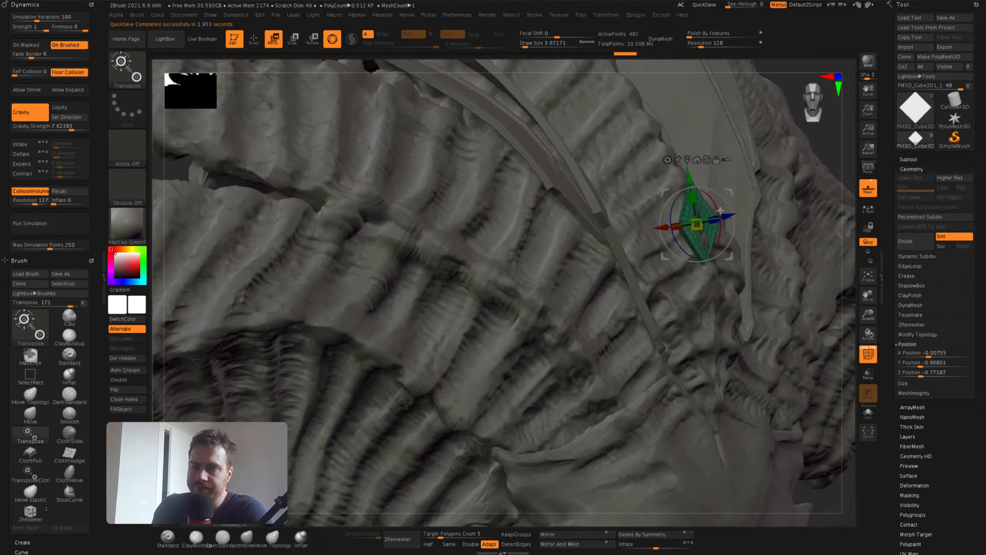
{"action": "left_click_drag", "start_coordinate": [693, 188], "coordinate": [691, 178]}
{"action": "right_click_drag", "start_coordinate": [724, 239], "coordinate": [685, 248], "text": "shift"}
{"action": "right_click_drag", "start_coordinate": [685, 249], "coordinate": [669, 319], "text": "super"}
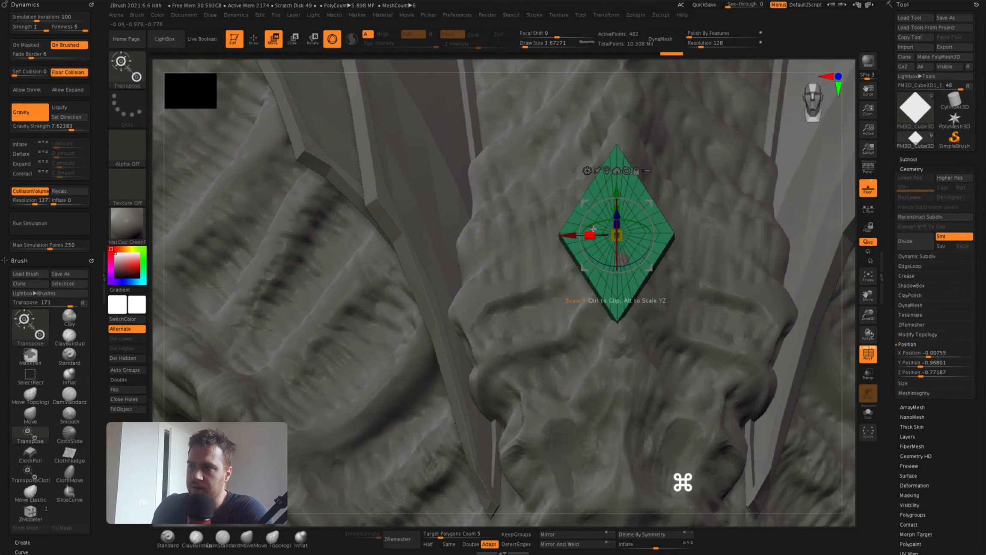
{"action": "left_click_drag", "start_coordinate": [569, 240], "coordinate": [568, 240]}
Insert edge loops parallel to the diamond's outline with ZModeler, undoing misplaced ones
{"action": "mouse_move", "coordinate": [633, 231]}
{"action": "right_mouse_down", "text": "super"}
{"action": "mouse_move", "coordinate": [629, 176]}
{"action": "mouse_move", "coordinate": [631, 223]}
{"action": "right_mouse_up", "text": "super"}
{"action": "mouse_move", "coordinate": [631, 222]}
{"action": "right_mouse_down"}
{"action": "mouse_move", "coordinate": [616, 222]}
{"action": "mouse_move", "coordinate": [612, 274]}
{"action": "right_mouse_up"}
{"action": "key", "text": "shift+f"}
{"action": "key", "text": "q"}
{"action": "right_click_drag", "start_coordinate": [613, 274], "coordinate": [514, 240], "text": "shift"}
{"action": "key", "text": "shift+f"}
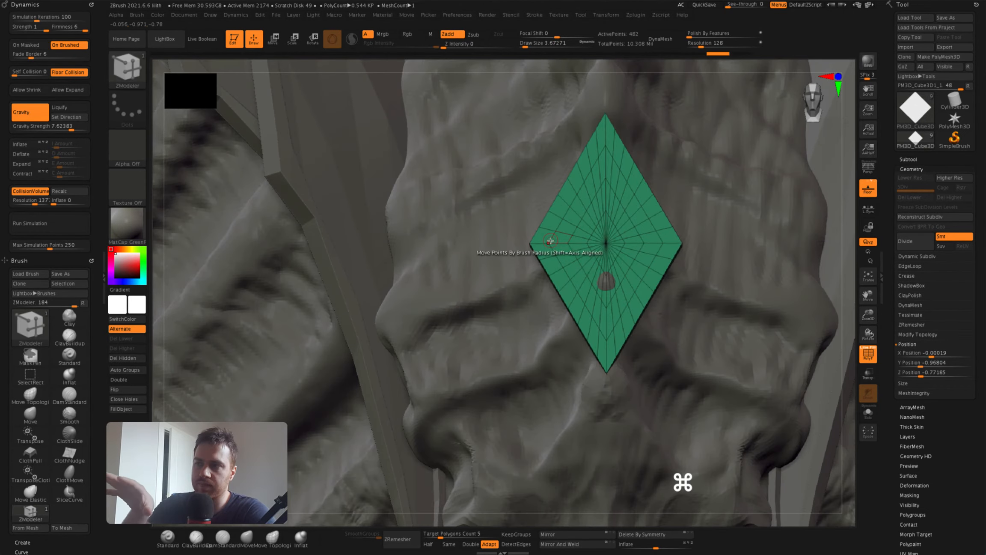
{"action": "key", "text": "space"}
{"action": "left_click", "coordinate": [556, 227]}
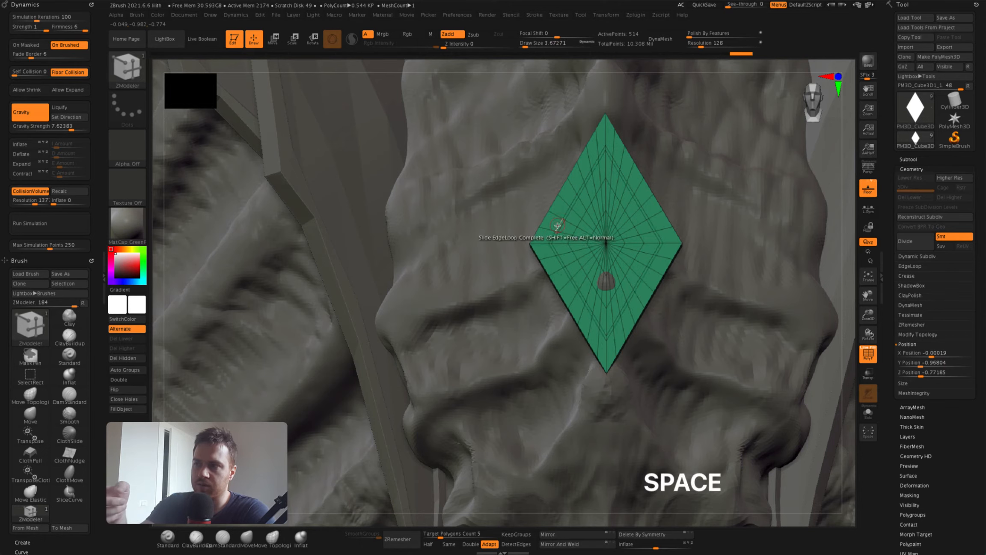
{"action": "right_click_drag", "start_coordinate": [553, 236], "coordinate": [553, 225], "text": "super"}
{"action": "key", "text": "super+z"}
{"action": "left_click_drag", "start_coordinate": [553, 224], "coordinate": [557, 222]}
{"action": "mouse_move", "coordinate": [557, 222]}
{"action": "right_mouse_down"}
{"action": "mouse_move", "coordinate": [550, 244]}
{"action": "mouse_move", "coordinate": [588, 227]}
{"action": "mouse_move", "coordinate": [577, 244]}
{"action": "right_mouse_up"}
{"action": "key", "text": "super+z"}
{"action": "key", "text": "super+z"}
Group the faces inside the diamond's outer rim into a separate polygroup with ZModeler and isolate them for moving
{"action": "left_click", "coordinate": [576, 244], "text": "alt"}
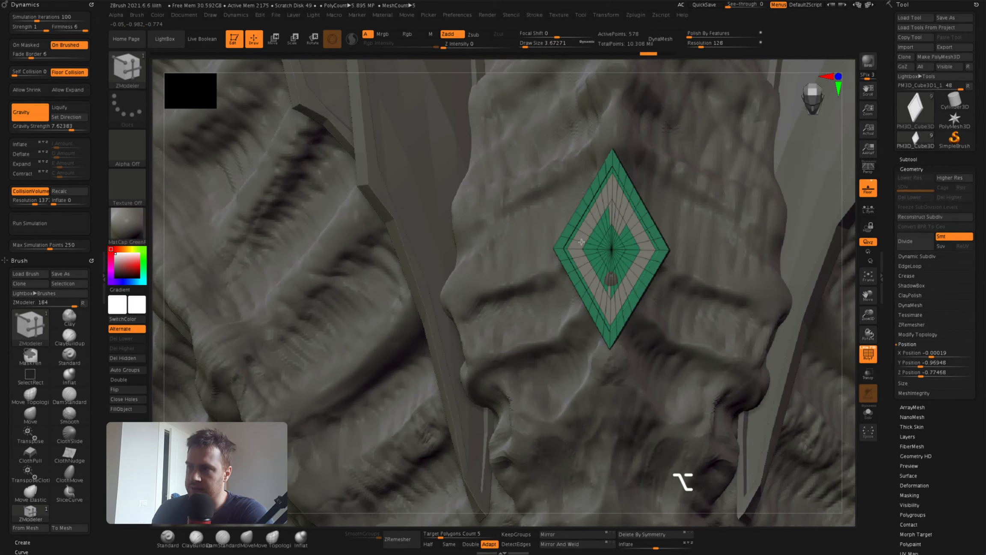
{"action": "left_click_drag", "start_coordinate": [608, 288], "coordinate": [631, 248], "text": "alt"}
{"action": "mouse_move", "coordinate": [632, 247]}
{"action": "right_mouse_down"}
{"action": "mouse_move", "coordinate": [577, 233]}
{"action": "mouse_move", "coordinate": [595, 240]}
{"action": "mouse_move", "coordinate": [593, 252]}
{"action": "right_mouse_up"}
{"action": "key", "text": "space"}
{"action": "left_click", "coordinate": [586, 279]}
{"action": "left_click", "coordinate": [596, 230]}
{"action": "key", "text": "w"}
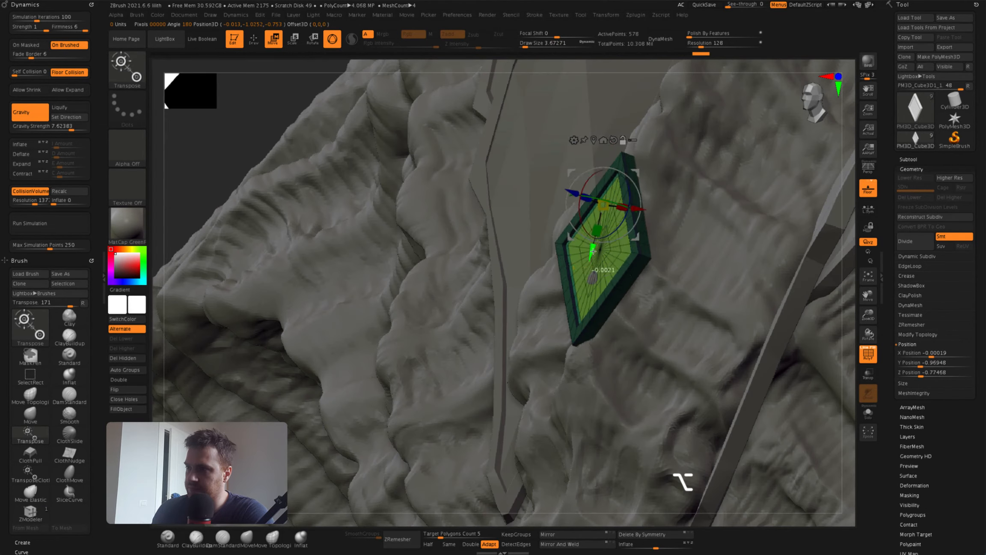
Offset the diamond's inner face along its depth axis to set it apart from the outer rim
{"action": "right_click_drag", "start_coordinate": [583, 189], "coordinate": [603, 219]}
{"action": "left_click_drag", "start_coordinate": [604, 217], "coordinate": [603, 205]}
{"action": "right_click_drag", "start_coordinate": [603, 205], "coordinate": [537, 220], "text": "shift"}
{"action": "left_click_drag", "start_coordinate": [536, 219], "coordinate": [529, 216]}
{"action": "mouse_move", "coordinate": [530, 216]}
{"action": "right_mouse_down"}
{"action": "mouse_move", "coordinate": [566, 240]}
{"action": "mouse_move", "coordinate": [527, 248]}
{"action": "right_mouse_up"}
{"action": "key", "text": "q"}
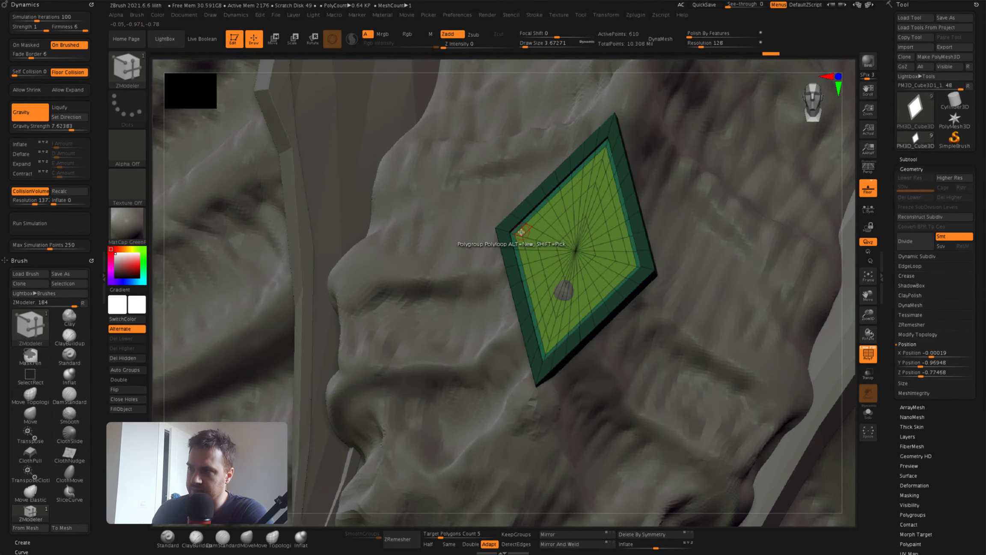
Give the narrow polyloop around the diamond's inner face its own polygroup and prepare the inner face for moving
{"action": "key", "text": "w"}
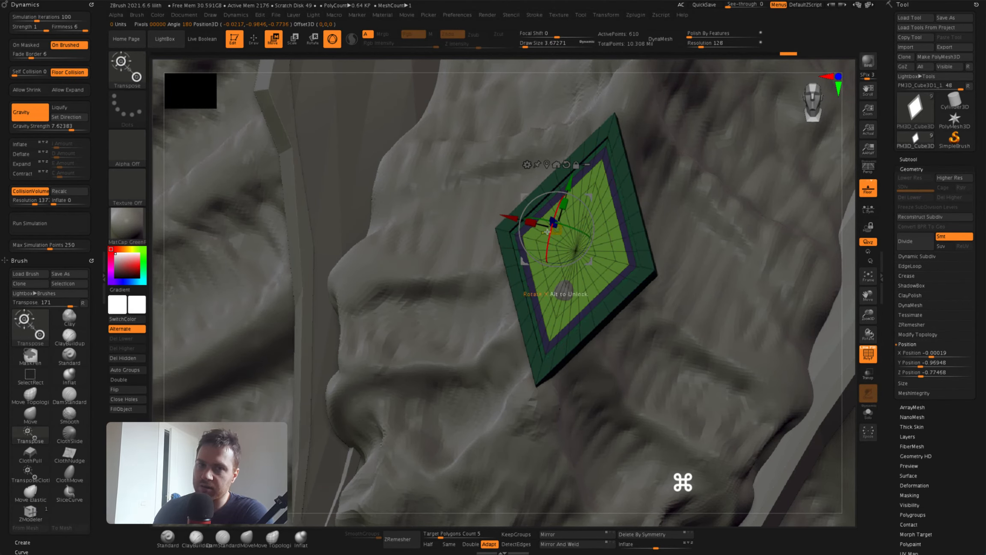
{"action": "right_click_drag", "start_coordinate": [548, 232], "coordinate": [499, 254], "text": "super"}
{"action": "key", "text": "q"}
{"action": "key", "text": "space"}
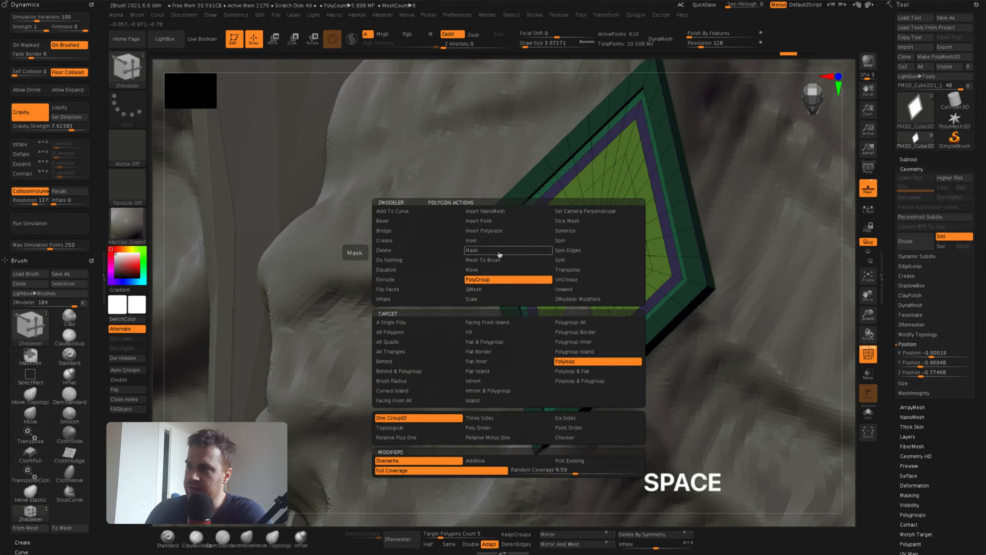
{"action": "left_click", "coordinate": [516, 217]}
{"action": "right_click_drag", "start_coordinate": [517, 217], "coordinate": [510, 201], "text": "super"}
{"action": "key", "text": "w"}
{"action": "right_click_drag", "start_coordinate": [578, 223], "coordinate": [531, 239]}
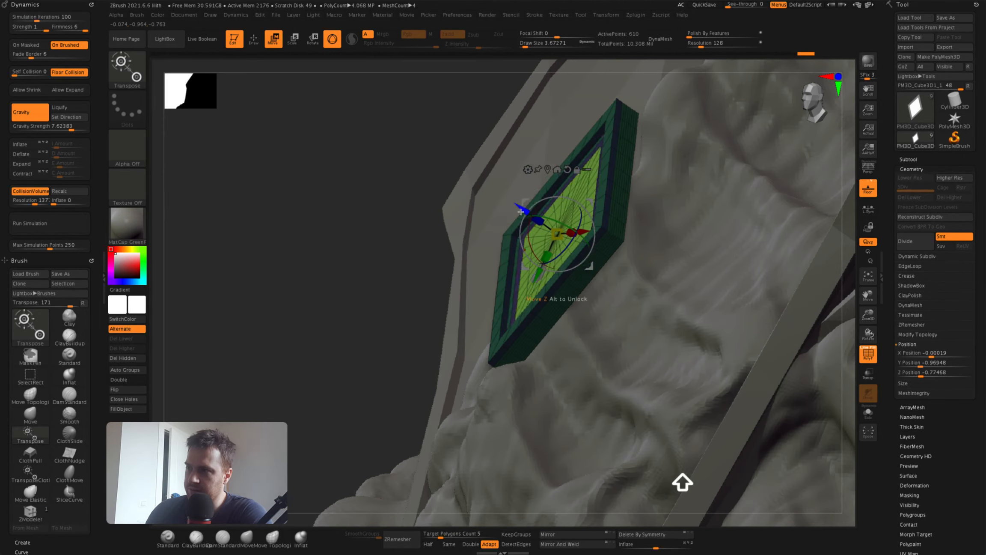
Move the diamond's inner face along its depth axis and scale it to shape a stepped rim
{"action": "left_click_drag", "start_coordinate": [526, 214], "coordinate": [518, 209]}
{"action": "right_click_drag", "start_coordinate": [505, 214], "coordinate": [567, 219], "text": "super"}
{"action": "left_click_drag", "start_coordinate": [566, 220], "coordinate": [550, 227]}
{"action": "right_click_drag", "start_coordinate": [550, 227], "coordinate": [544, 195], "text": "super"}
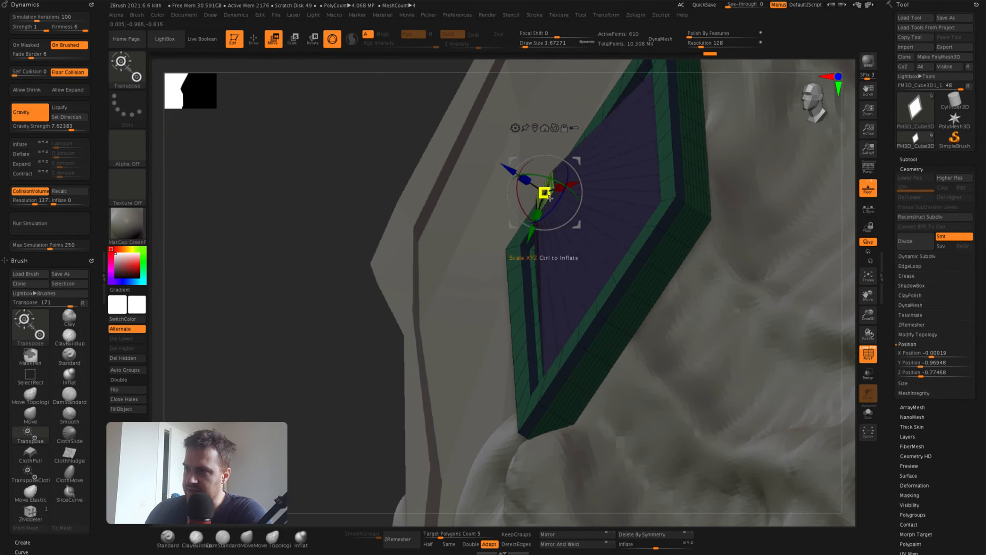
{"action": "left_click_drag", "start_coordinate": [544, 191], "coordinate": [531, 199]}
Smooth the finished diamond with dynamic subdivision and return to the full bust
{"action": "mouse_move", "coordinate": [552, 210]}
{"action": "right_mouse_down"}
{"action": "mouse_move", "coordinate": [593, 219]}
{"action": "mouse_move", "coordinate": [614, 238]}
{"action": "mouse_move", "coordinate": [589, 208]}
{"action": "mouse_move", "coordinate": [617, 197]}
{"action": "mouse_move", "coordinate": [553, 160]}
{"action": "mouse_move", "coordinate": [612, 205]}
{"action": "mouse_move", "coordinate": [654, 179]}
{"action": "mouse_move", "coordinate": [632, 304]}
{"action": "mouse_move", "coordinate": [636, 274]}
{"action": "right_mouse_up"}
{"action": "key", "text": "q"}
{"action": "key", "text": "d"}
{"action": "right_click_drag", "start_coordinate": [636, 274], "coordinate": [606, 237], "text": "super"}
{"action": "right_click_drag", "start_coordinate": [626, 223], "coordinate": [600, 211], "text": "shift"}
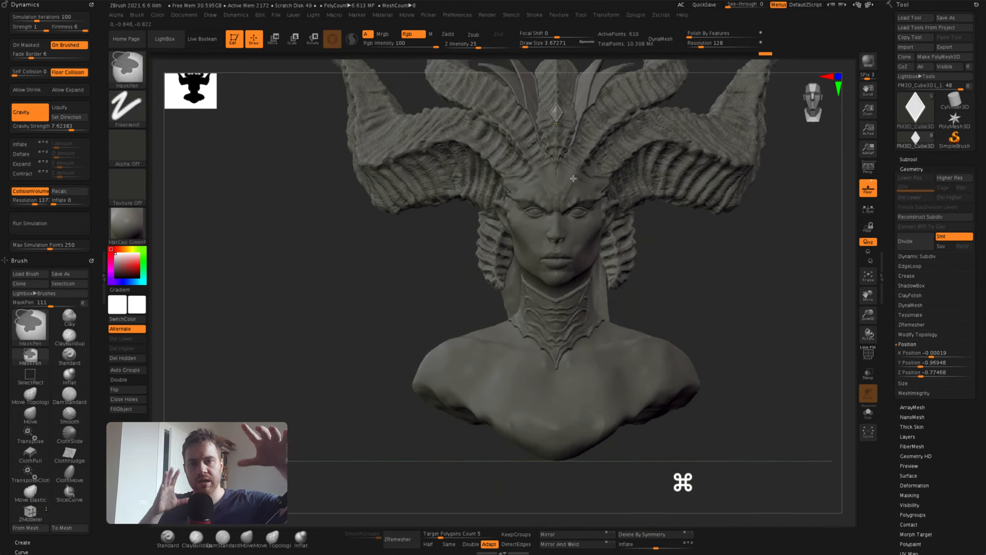
Pull the lower chest of the bust into breasts with the Move brush and even it out with Smooth
{"action": "mouse_move", "coordinate": [556, 214]}
{"action": "right_mouse_down", "text": "ctrl"}
{"action": "mouse_move", "coordinate": [578, 278]}
{"action": "mouse_move", "coordinate": [557, 214]}
{"action": "mouse_move", "coordinate": [567, 305]}
{"action": "mouse_move", "coordinate": [608, 239]}
{"action": "mouse_move", "coordinate": [615, 245]}
{"action": "right_mouse_up", "text": "ctrl"}
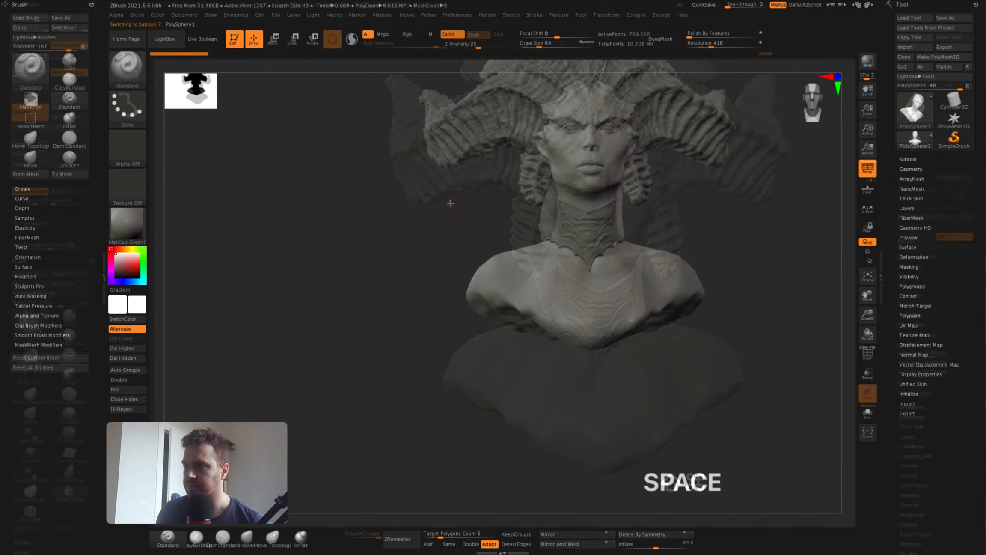
{"action": "key", "text": "space"}
{"action": "mouse_move", "coordinate": [499, 240]}
{"action": "right_mouse_down", "text": "alt"}
{"action": "mouse_move", "coordinate": [492, 361]}
{"action": "mouse_move", "coordinate": [509, 343]}
{"action": "mouse_move", "coordinate": [448, 356]}
{"action": "right_mouse_up", "text": "alt"}
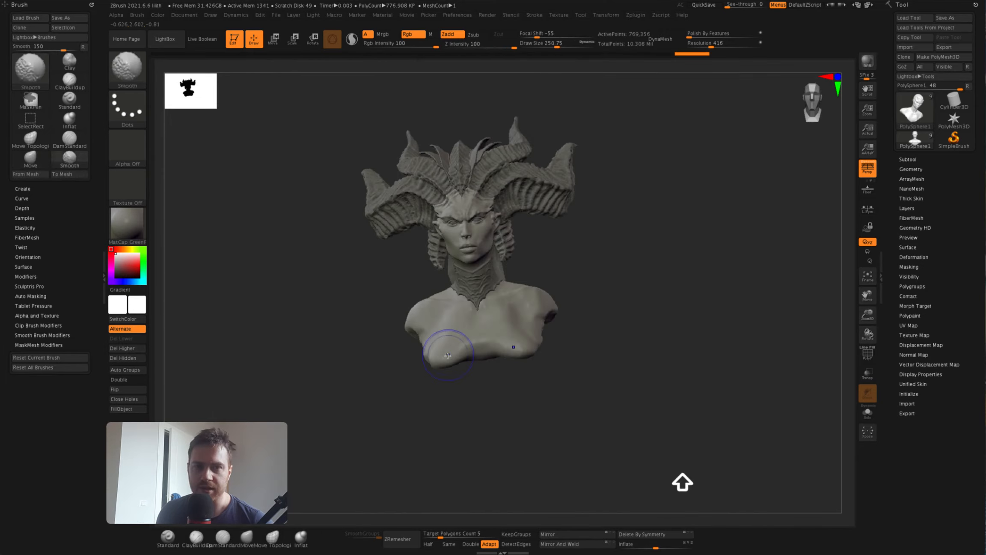
{"action": "key", "text": "shift+d"}
{"action": "mouse_move", "coordinate": [455, 299]}
{"action": "right_mouse_down"}
{"action": "mouse_move", "coordinate": [456, 352]}
{"action": "mouse_move", "coordinate": [407, 403]}
{"action": "mouse_move", "coordinate": [387, 376]}
{"action": "mouse_move", "coordinate": [398, 330]}
{"action": "mouse_move", "coordinate": [381, 261]}
{"action": "right_mouse_up"}
{"action": "right_click_drag", "start_coordinate": [381, 262], "coordinate": [492, 267]}
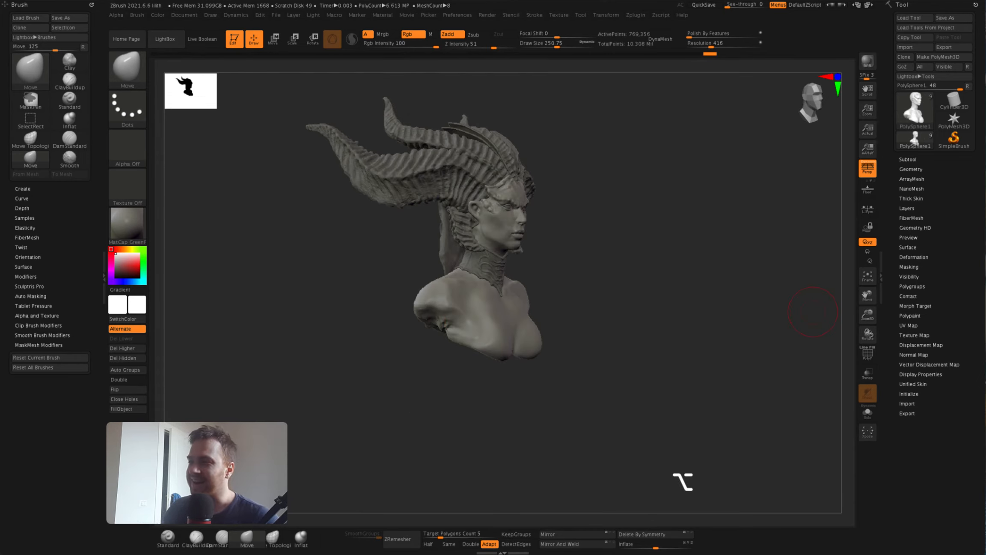
{"action": "right_click_drag", "start_coordinate": [813, 311], "coordinate": [526, 278], "text": "shift"}
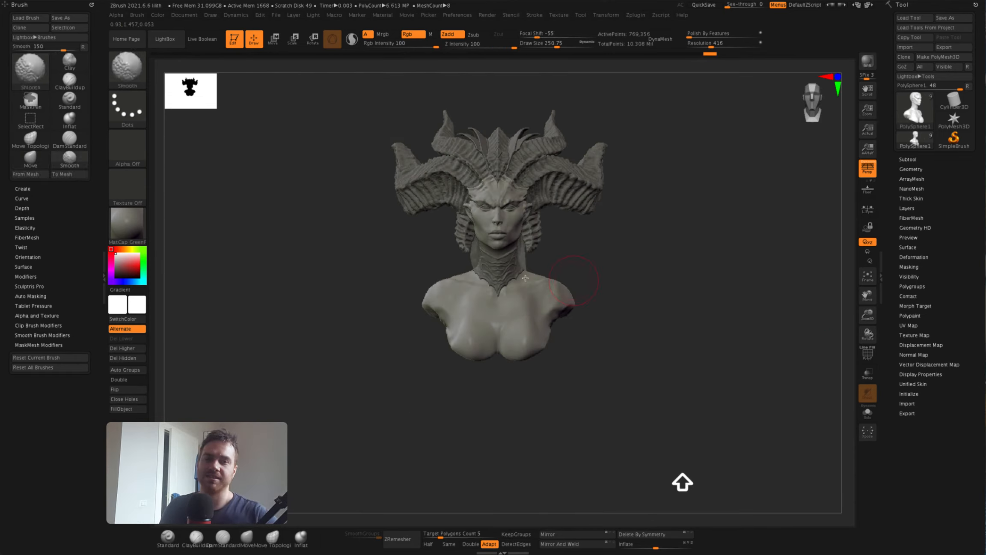
Enlarge the Move brush to about 274 and reshape the breasts and underside of the bust into a tapered form
{"action": "key", "text": "space"}
{"action": "left_click_drag", "start_coordinate": [441, 318], "coordinate": [443, 318]}
{"action": "mouse_move", "coordinate": [444, 343]}
{"action": "right_mouse_down"}
{"action": "mouse_move", "coordinate": [430, 326]}
{"action": "mouse_move", "coordinate": [467, 256]}
{"action": "right_mouse_up"}
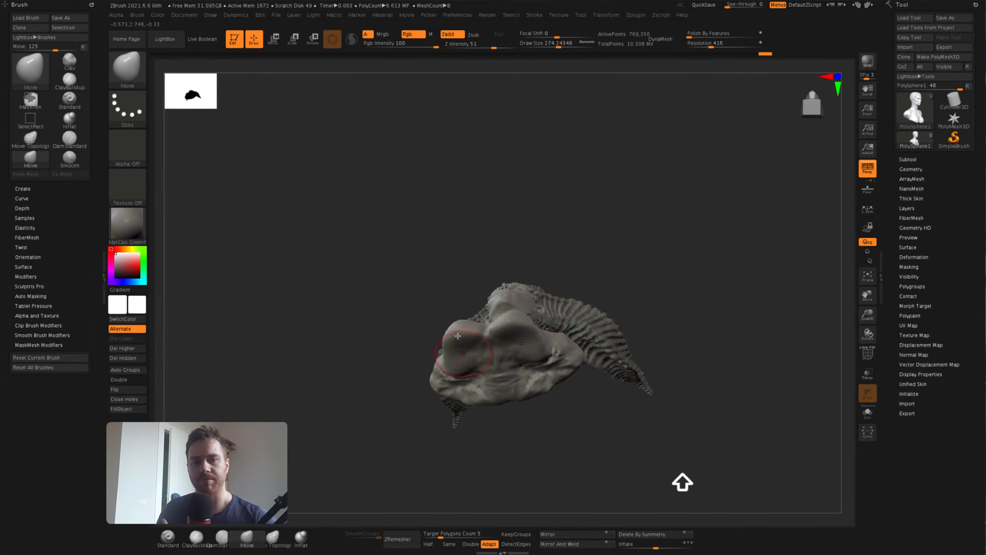
{"action": "right_click_drag", "start_coordinate": [274, 471], "coordinate": [241, 536], "text": "alt"}
{"action": "right_click_drag", "start_coordinate": [482, 413], "coordinate": [196, 134]}
{"action": "right_click_drag", "start_coordinate": [449, 301], "coordinate": [467, 296], "text": "alt"}
{"action": "right_click_drag", "start_coordinate": [467, 295], "coordinate": [475, 317], "text": "super"}
{"action": "right_click_drag", "start_coordinate": [476, 317], "coordinate": [441, 301], "text": "super"}
{"action": "right_click_drag", "start_coordinate": [442, 301], "coordinate": [466, 300]}
{"action": "key", "text": "space"}
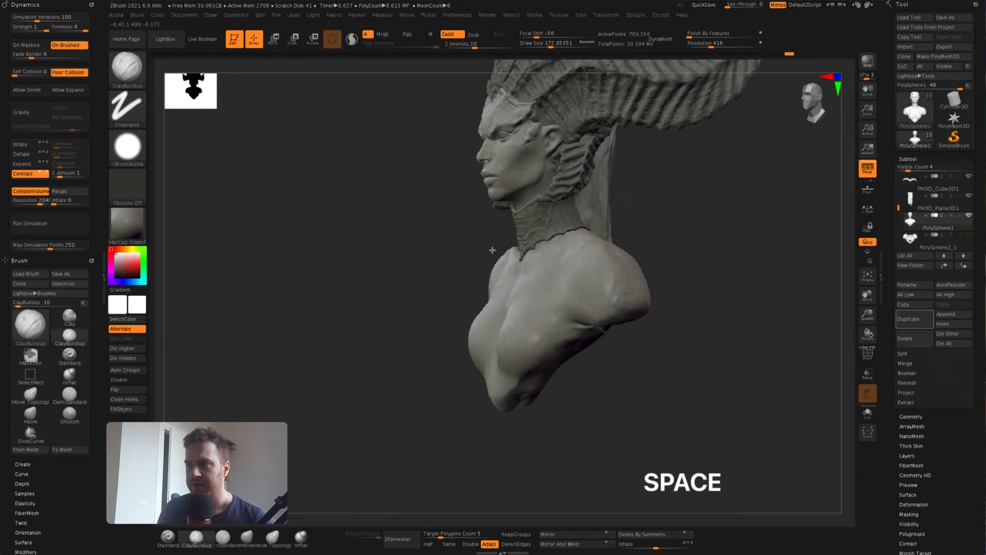
Isolate the body with Solo and build up the back and shoulder forms with ClayBuildup
{"action": "right_click_drag", "start_coordinate": [491, 248], "coordinate": [824, 297]}
{"action": "key", "text": "s"}
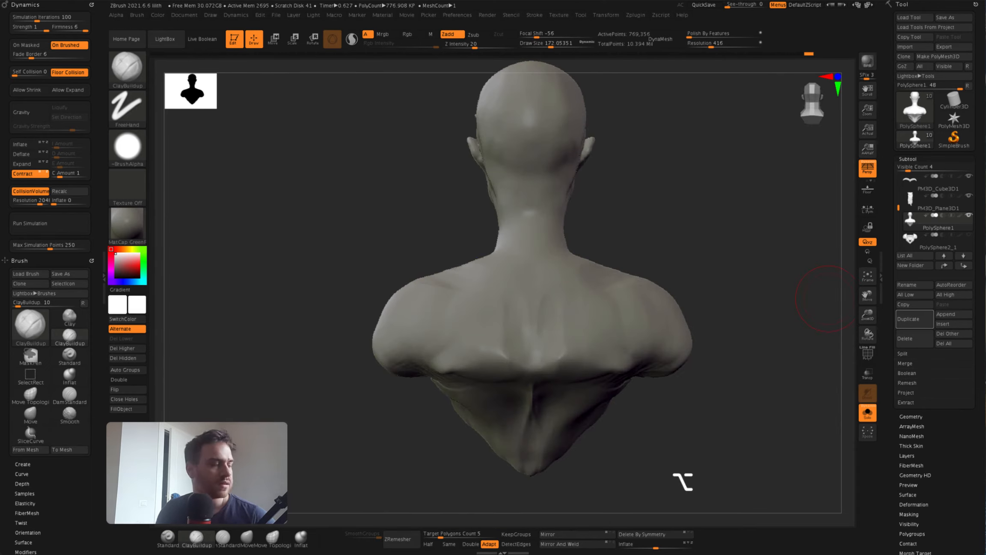
{"action": "mouse_move", "coordinate": [826, 297]}
{"action": "right_mouse_down"}
{"action": "mouse_move", "coordinate": [557, 258]}
{"action": "mouse_move", "coordinate": [441, 353]}
{"action": "mouse_move", "coordinate": [387, 326]}
{"action": "mouse_move", "coordinate": [370, 332]}
{"action": "mouse_move", "coordinate": [451, 295]}
{"action": "mouse_move", "coordinate": [467, 317]}
{"action": "mouse_move", "coordinate": [466, 308]}
{"action": "mouse_move", "coordinate": [394, 336]}
{"action": "mouse_move", "coordinate": [463, 326]}
{"action": "mouse_move", "coordinate": [472, 443]}
{"action": "mouse_move", "coordinate": [464, 429]}
{"action": "mouse_move", "coordinate": [526, 359]}
{"action": "mouse_move", "coordinate": [497, 358]}
{"action": "mouse_move", "coordinate": [522, 372]}
{"action": "mouse_move", "coordinate": [454, 366]}
{"action": "mouse_move", "coordinate": [501, 317]}
{"action": "mouse_move", "coordinate": [513, 339]}
{"action": "right_mouse_up"}
{"action": "key", "text": "space"}
{"action": "key", "text": "super"}
{"action": "right_click_drag", "start_coordinate": [604, 312], "coordinate": [565, 296]}
{"action": "left_click_drag", "start_coordinate": [592, 281], "coordinate": [627, 330]}
Adjust the ClayBuildup brush size and check the neck and chest forms of the isolated body
{"action": "right_click_drag", "start_coordinate": [543, 311], "coordinate": [563, 310]}
{"action": "mouse_move", "coordinate": [506, 274]}
{"action": "right_mouse_down"}
{"action": "mouse_move", "coordinate": [525, 262]}
{"action": "mouse_move", "coordinate": [550, 273]}
{"action": "mouse_move", "coordinate": [491, 266]}
{"action": "mouse_move", "coordinate": [471, 292]}
{"action": "right_mouse_up"}
{"action": "key", "text": "space"}
{"action": "key", "text": "space"}
{"action": "right_click_drag", "start_coordinate": [499, 260], "coordinate": [451, 308], "text": "alt"}
{"action": "key", "text": "space"}
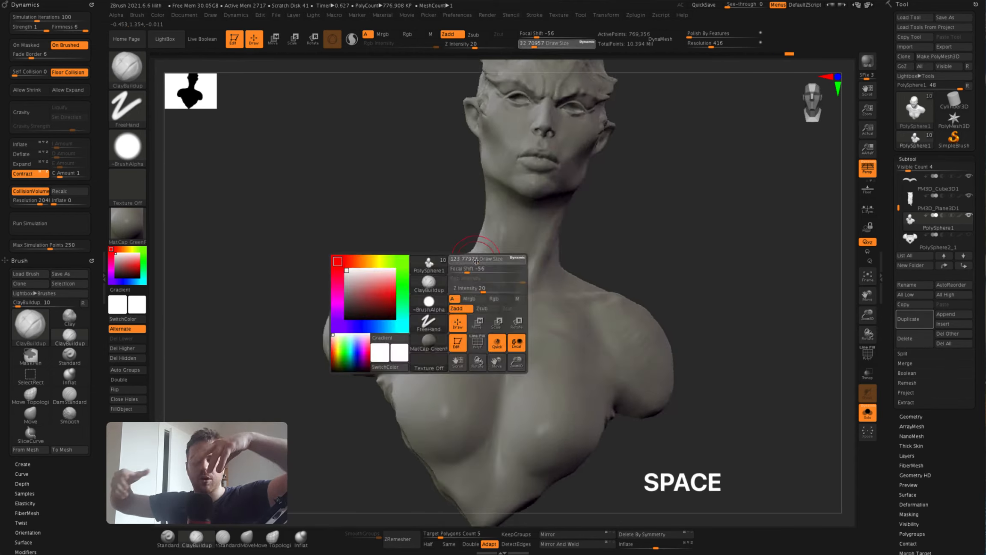
Smooth the upper back and carve a spine groove from the neck down its centre with ClayBuildup
{"action": "mouse_move", "coordinate": [385, 379]}
{"action": "right_mouse_down"}
{"action": "mouse_move", "coordinate": [362, 410]}
{"action": "mouse_move", "coordinate": [280, 313]}
{"action": "mouse_move", "coordinate": [283, 288]}
{"action": "mouse_move", "coordinate": [370, 334]}
{"action": "mouse_move", "coordinate": [418, 317]}
{"action": "right_mouse_up"}
{"action": "key", "text": "space"}
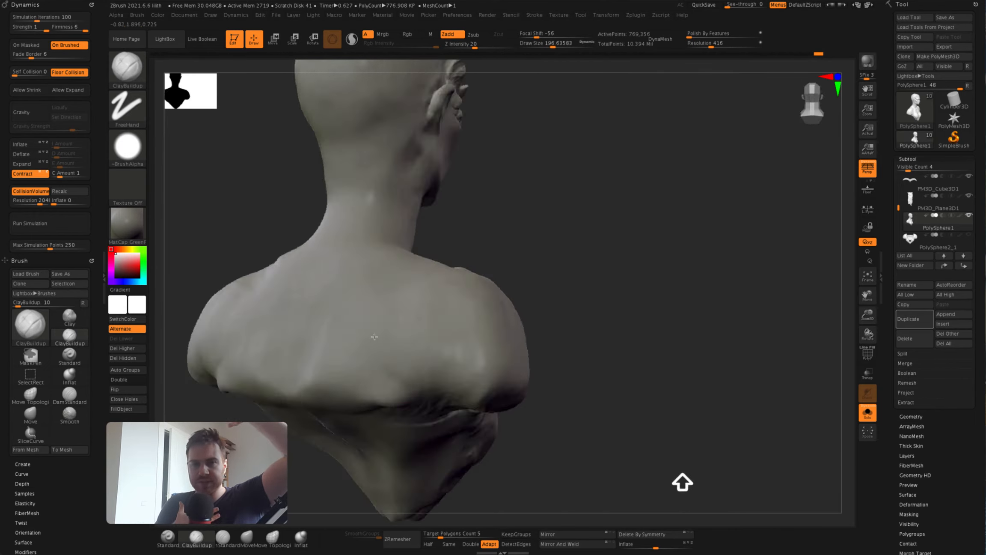
{"action": "left_click_drag", "start_coordinate": [417, 317], "coordinate": [401, 326], "text": "shift"}
{"action": "mouse_move", "coordinate": [401, 326]}
{"action": "right_mouse_down"}
{"action": "mouse_move", "coordinate": [425, 323]}
{"action": "mouse_move", "coordinate": [418, 283]}
{"action": "mouse_move", "coordinate": [413, 302]}
{"action": "mouse_move", "coordinate": [323, 244]}
{"action": "mouse_move", "coordinate": [469, 246]}
{"action": "mouse_move", "coordinate": [467, 211]}
{"action": "right_mouse_up"}
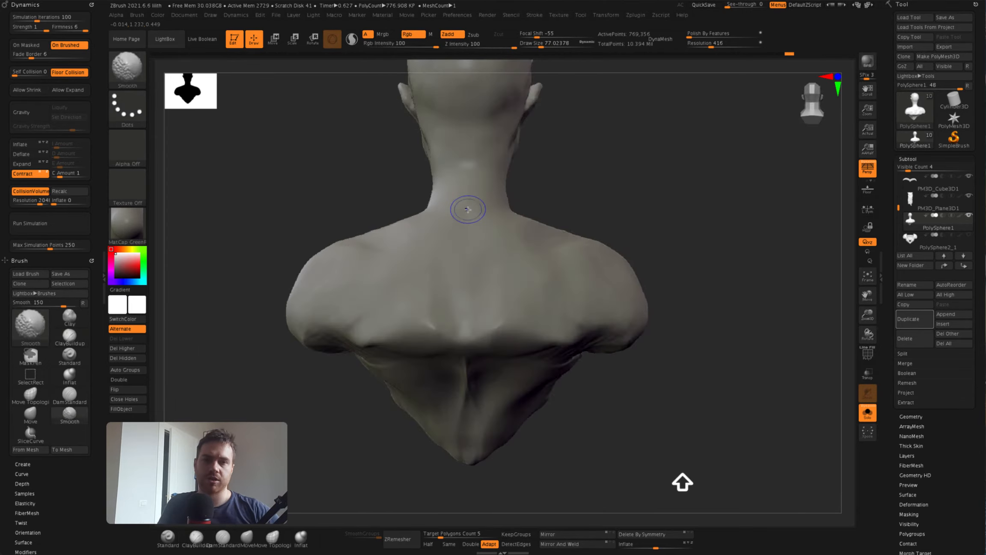
{"action": "left_click_drag", "start_coordinate": [467, 212], "coordinate": [470, 316], "text": "alt"}
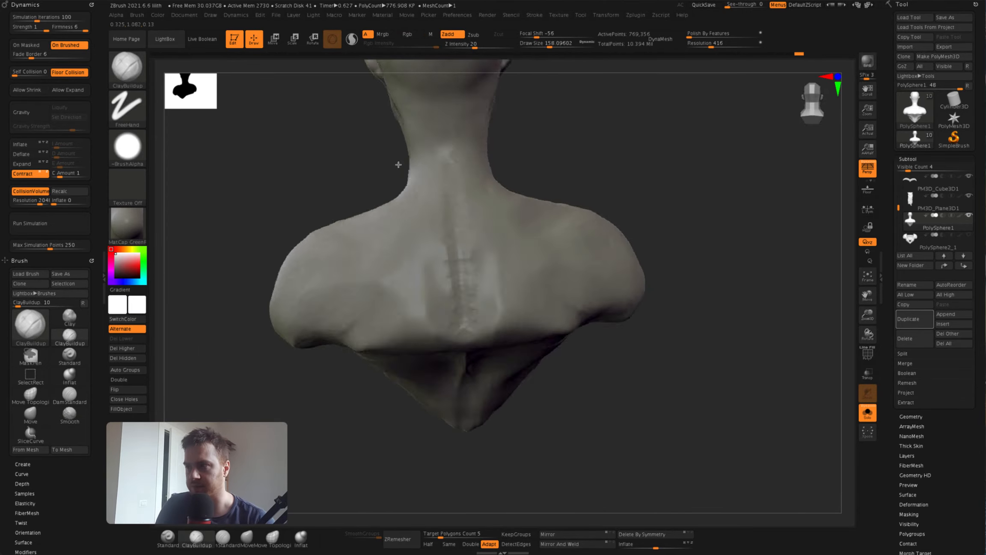
{"action": "right_click_drag", "start_coordinate": [398, 164], "coordinate": [464, 257]}
{"action": "left_click_drag", "start_coordinate": [464, 257], "coordinate": [455, 286], "text": "shift"}
Build up the shoulder blades and rear shoulder muscles with ClayBuildup, blending the forms with Smooth
{"action": "right_click_drag", "start_coordinate": [454, 286], "coordinate": [440, 329]}
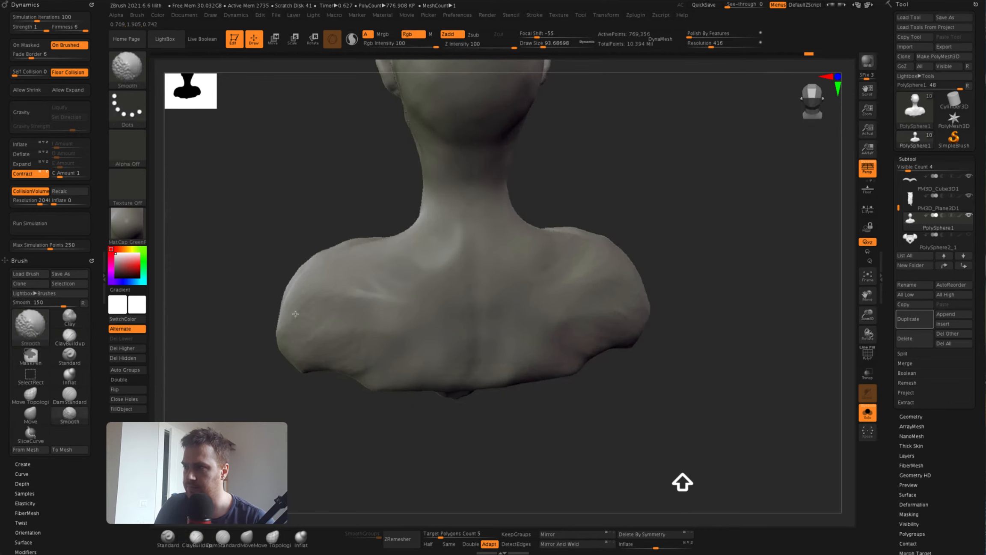
{"action": "right_click_drag", "start_coordinate": [296, 313], "coordinate": [381, 267]}
{"action": "right_click_drag", "start_coordinate": [265, 320], "coordinate": [385, 302]}
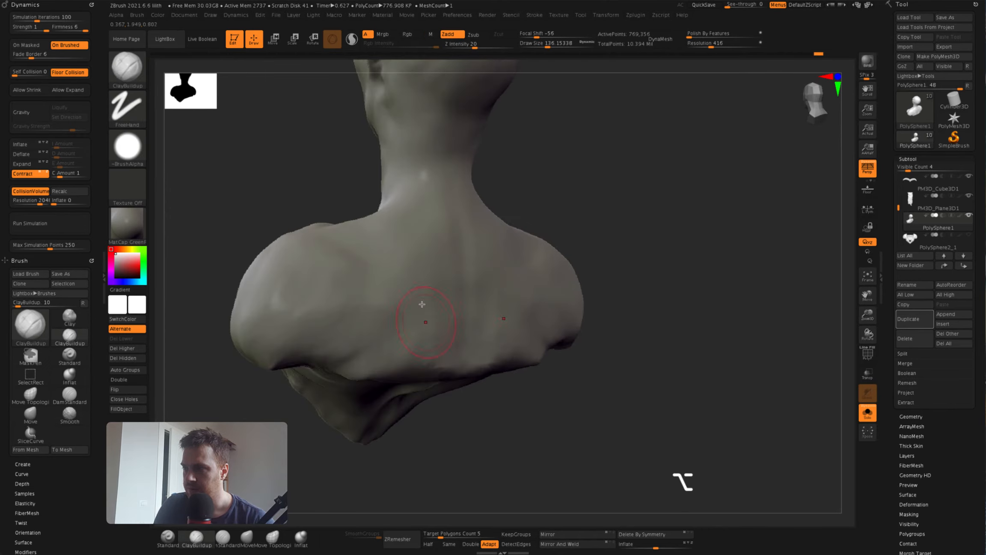
{"action": "right_click_drag", "start_coordinate": [457, 321], "coordinate": [428, 320]}
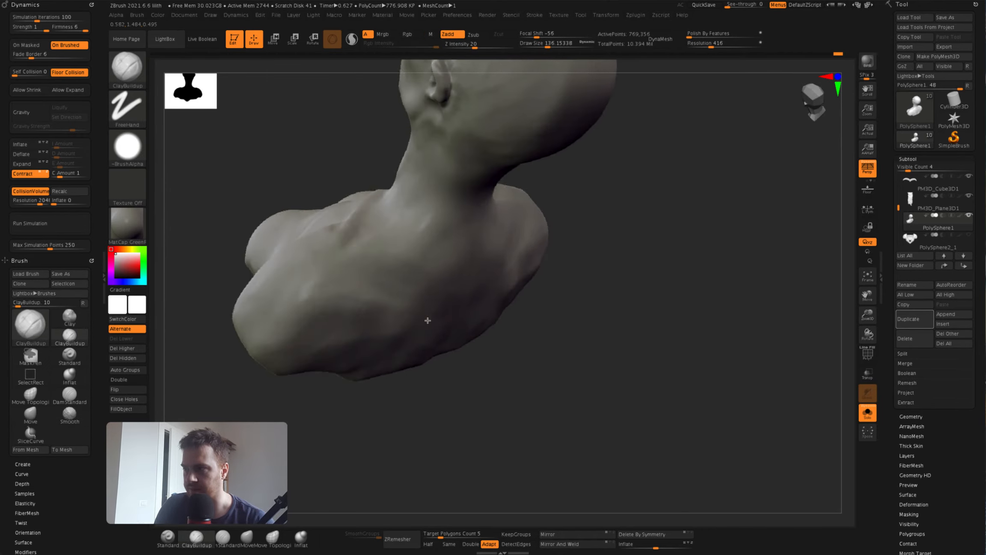
{"action": "right_click_drag", "start_coordinate": [279, 343], "coordinate": [403, 387]}
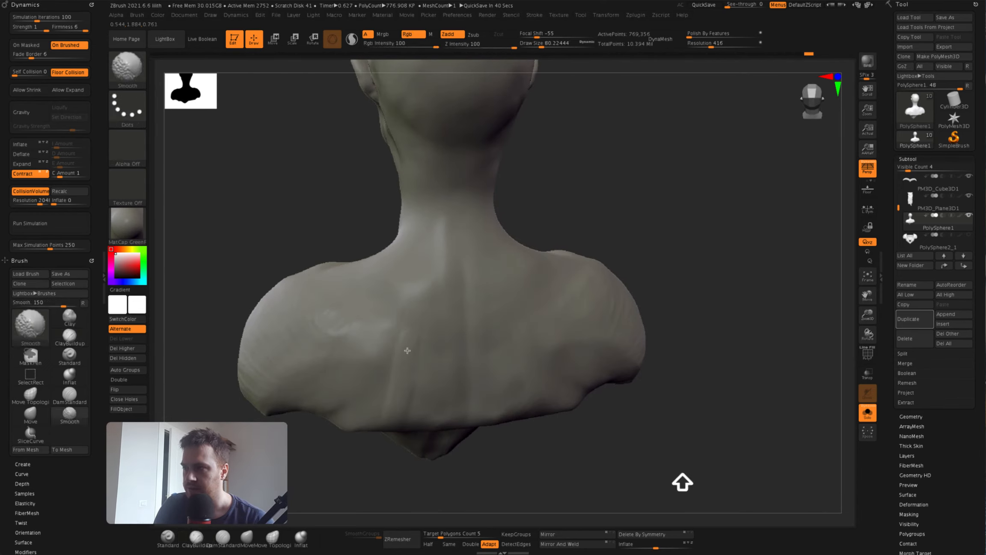
Sculpt muscle ridges on both sides of the spine with ClayBuildup and Smooth, and select the Move brush
{"action": "right_click_drag", "start_coordinate": [384, 309], "coordinate": [329, 330]}
{"action": "mouse_move", "coordinate": [264, 347]}
{"action": "right_mouse_down", "text": "shift"}
{"action": "mouse_move", "coordinate": [405, 366]}
{"action": "mouse_move", "coordinate": [442, 353]}
{"action": "right_mouse_up", "text": "shift"}
{"action": "right_click_drag", "start_coordinate": [421, 315], "coordinate": [458, 303], "text": "alt"}
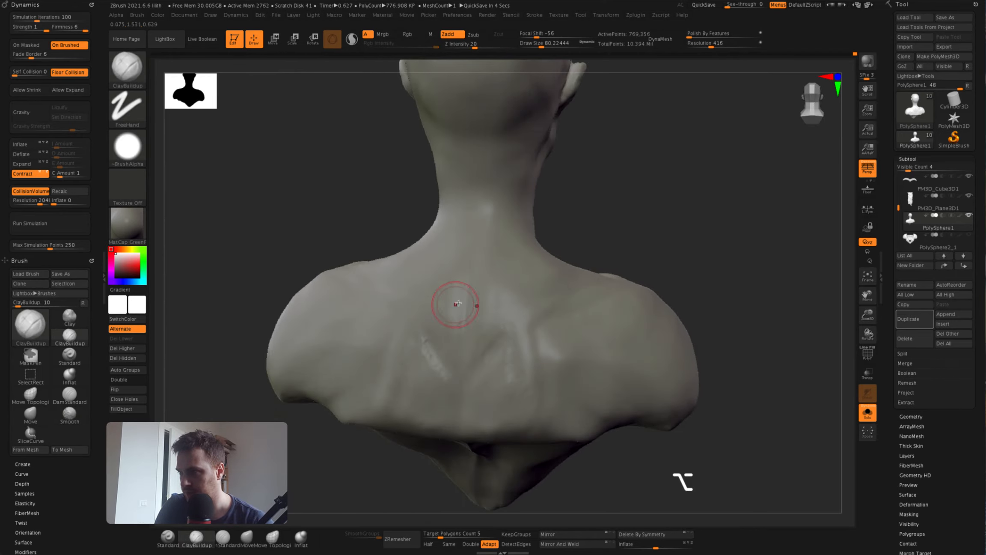
{"action": "right_click_drag", "start_coordinate": [411, 339], "coordinate": [442, 286]}
{"action": "right_click_drag", "start_coordinate": [454, 228], "coordinate": [414, 207], "text": "super"}
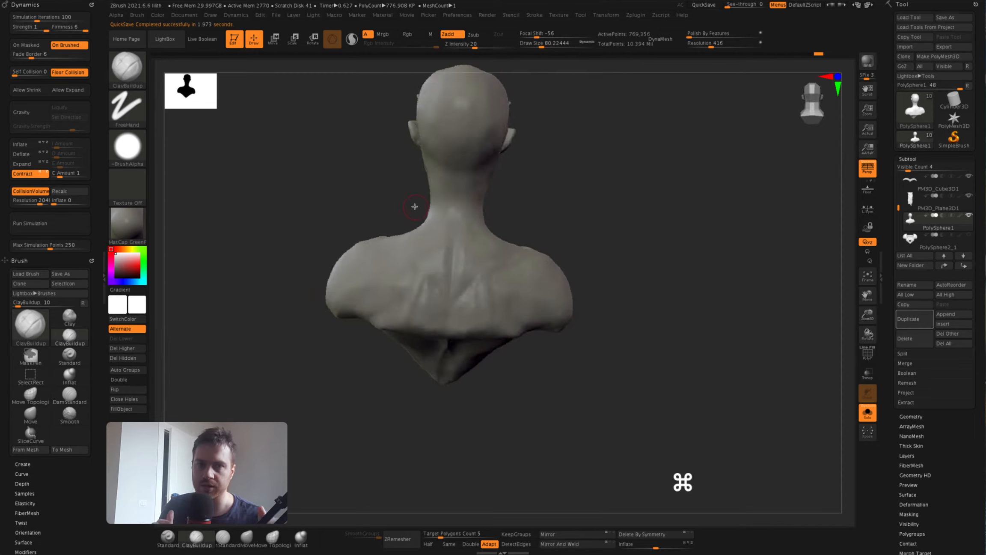
{"action": "mouse_move", "coordinate": [446, 242]}
{"action": "right_mouse_down", "text": "super"}
{"action": "mouse_move", "coordinate": [467, 295]}
{"action": "mouse_move", "coordinate": [304, 337]}
{"action": "mouse_move", "coordinate": [332, 300]}
{"action": "mouse_move", "coordinate": [557, 285]}
{"action": "mouse_move", "coordinate": [530, 291]}
{"action": "right_mouse_up", "text": "super"}
{"action": "key", "text": "b"}
{"action": "key", "text": "m"}
{"action": "key", "text": "v"}
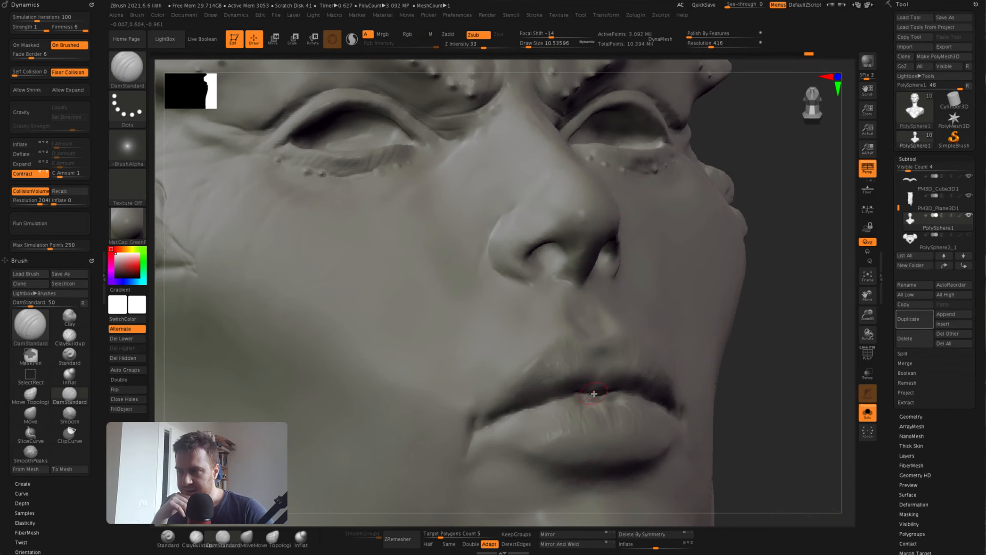
Carve fine vertical creases into the lips with a small DamStandard brush
{"action": "mouse_move", "coordinate": [594, 393]}
{"action": "right_mouse_down"}
{"action": "mouse_move", "coordinate": [616, 396]}
{"action": "mouse_move", "coordinate": [570, 385]}
{"action": "mouse_move", "coordinate": [483, 394]}
{"action": "mouse_move", "coordinate": [565, 401]}
{"action": "mouse_move", "coordinate": [521, 407]}
{"action": "mouse_move", "coordinate": [588, 402]}
{"action": "mouse_move", "coordinate": [474, 399]}
{"action": "right_mouse_up"}
{"action": "key", "text": "space"}
{"action": "left_click_drag", "start_coordinate": [505, 359], "coordinate": [515, 359]}
{"action": "mouse_move", "coordinate": [515, 359]}
{"action": "right_mouse_down", "text": "alt"}
{"action": "mouse_move", "coordinate": [471, 343]}
{"action": "mouse_move", "coordinate": [470, 305]}
{"action": "mouse_move", "coordinate": [553, 254]}
{"action": "mouse_move", "coordinate": [499, 297]}
{"action": "right_mouse_up", "text": "alt"}
Select the Dam_Standard_02 brush, enlarge it to about 33, and add faint skin creases around the cheek and temple
{"action": "key", "text": "b"}
{"action": "left_click", "coordinate": [352, 296]}
{"action": "right_click_drag", "start_coordinate": [351, 295], "coordinate": [574, 267]}
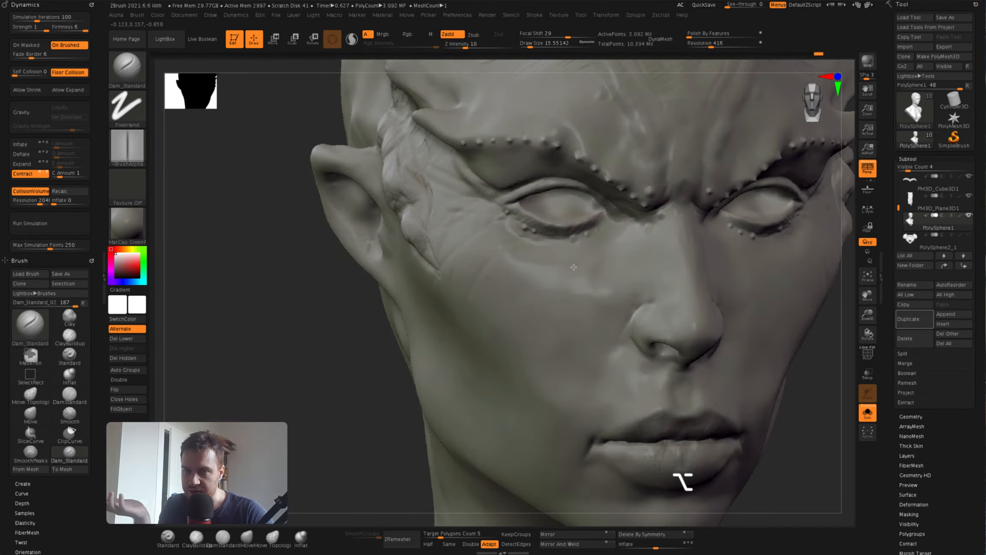
{"action": "key", "text": "space"}
{"action": "left_click_drag", "start_coordinate": [557, 244], "coordinate": [576, 244]}
{"action": "mouse_move", "coordinate": [576, 244]}
{"action": "right_mouse_down"}
{"action": "mouse_move", "coordinate": [522, 257]}
{"action": "mouse_move", "coordinate": [569, 244]}
{"action": "mouse_move", "coordinate": [582, 259]}
{"action": "right_mouse_up"}
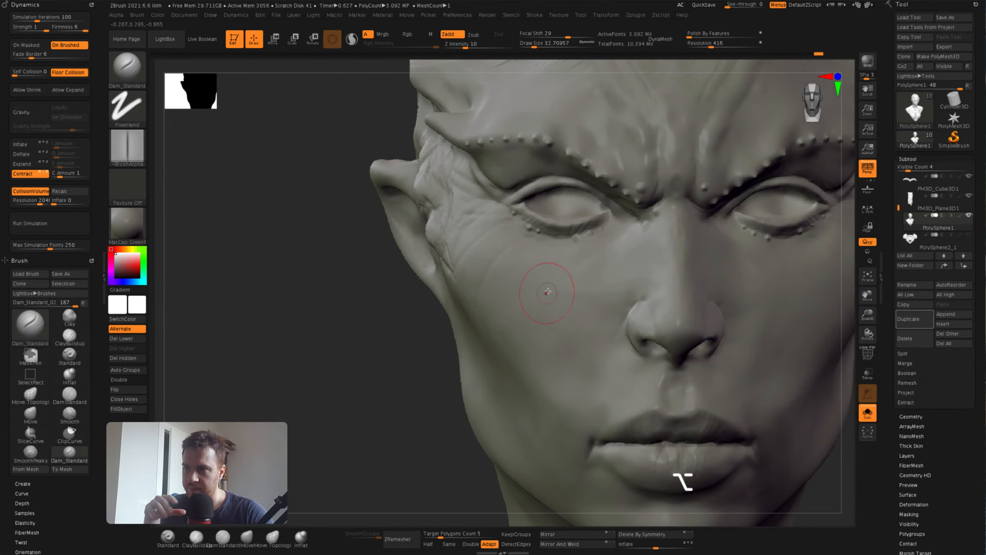
Engrave a thin line from below the eye down the cheek with DamStandard at Z Intensity 19 and soften it
{"action": "mouse_move", "coordinate": [789, 241]}
{"action": "right_mouse_down", "text": "alt"}
{"action": "mouse_move", "coordinate": [743, 280]}
{"action": "mouse_move", "coordinate": [668, 282]}
{"action": "mouse_move", "coordinate": [706, 269]}
{"action": "right_mouse_up", "text": "alt"}
{"action": "left_click_drag", "start_coordinate": [706, 269], "coordinate": [713, 311], "text": "alt"}
{"action": "right_click_drag", "start_coordinate": [727, 390], "coordinate": [711, 376]}
{"action": "left_click", "coordinate": [473, 48]}
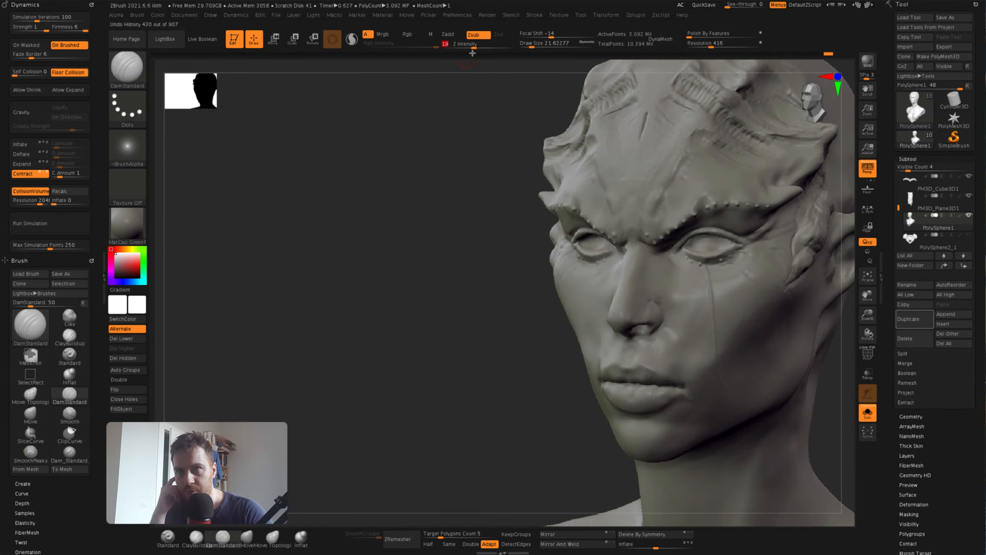
{"action": "left_click_drag", "start_coordinate": [714, 307], "coordinate": [714, 325], "text": "shift"}
{"action": "right_click_drag", "start_coordinate": [714, 325], "coordinate": [721, 278]}
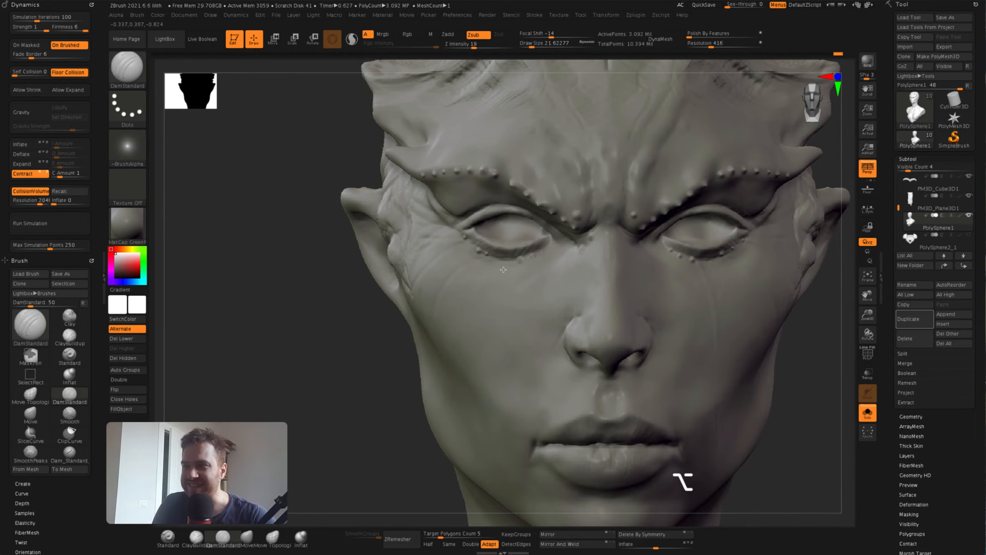
Engrave thin curved skin lines on both cheeks below the eyes with DamStandard, and select the Move brush
{"action": "right_click_drag", "start_coordinate": [530, 269], "coordinate": [695, 247]}
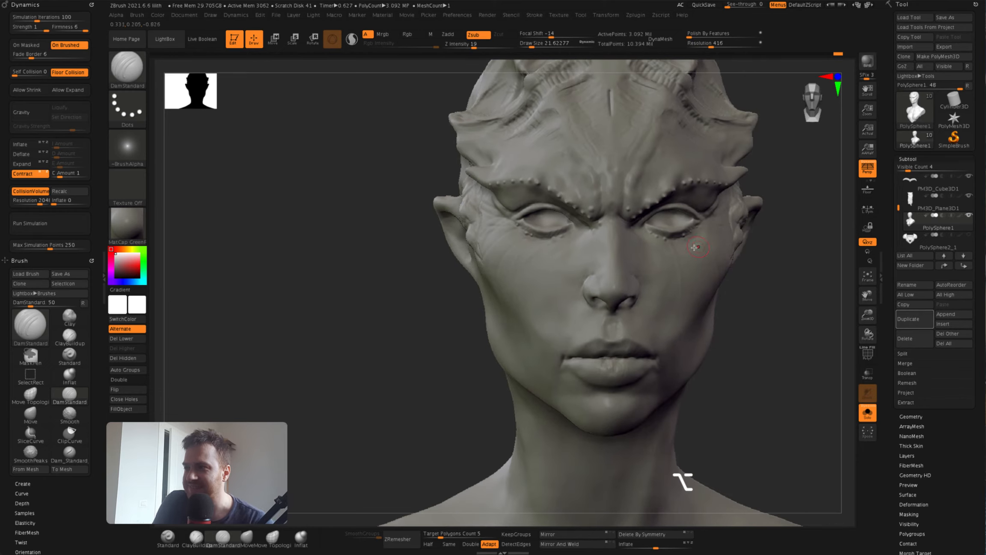
{"action": "right_click_drag", "start_coordinate": [531, 309], "coordinate": [559, 258]}
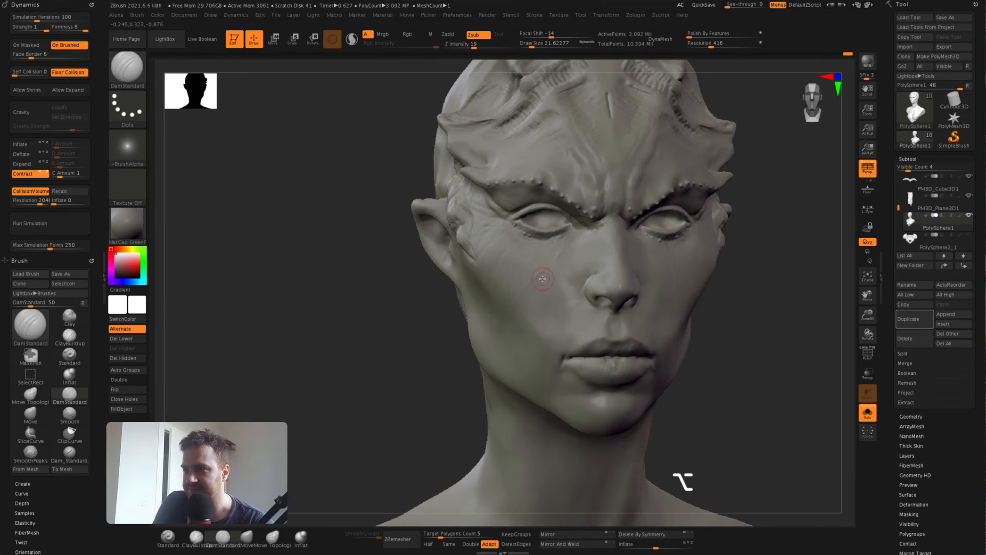
{"action": "mouse_move", "coordinate": [522, 335]}
{"action": "right_mouse_down"}
{"action": "mouse_move", "coordinate": [707, 230]}
{"action": "mouse_move", "coordinate": [608, 184]}
{"action": "mouse_move", "coordinate": [586, 239]}
{"action": "right_mouse_up"}
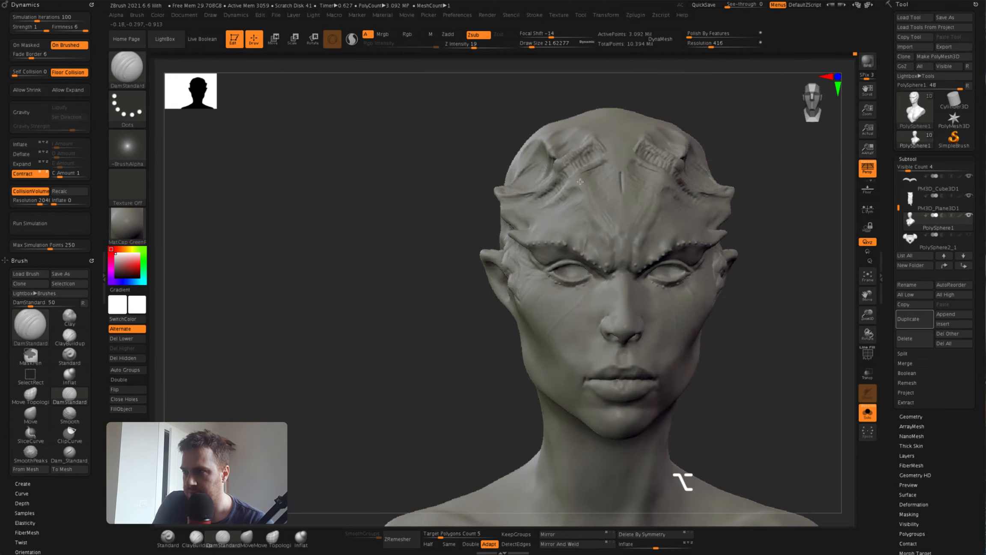
{"action": "right_click_drag", "start_coordinate": [647, 182], "coordinate": [621, 136], "text": "alt"}
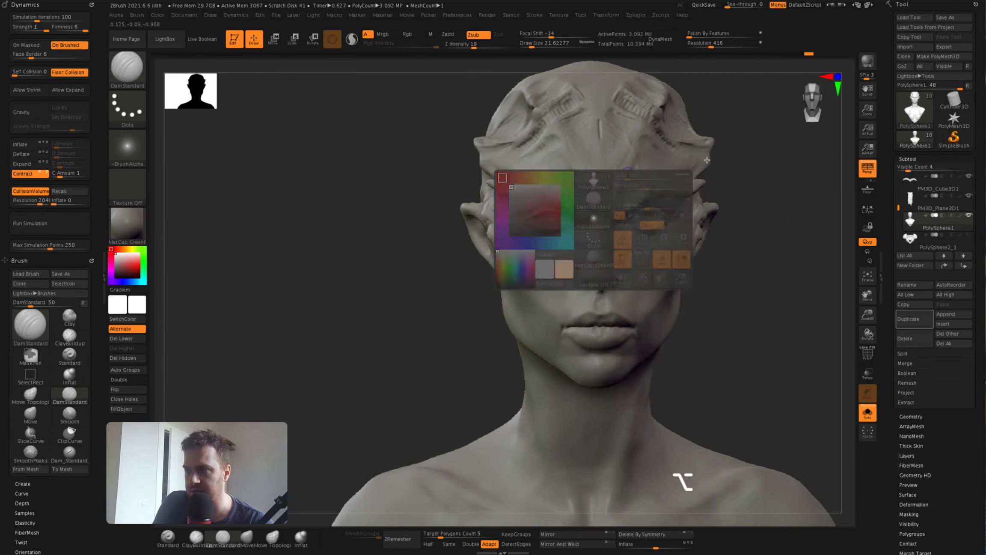
{"action": "right_click_drag", "start_coordinate": [596, 229], "coordinate": [480, 321], "text": "super"}
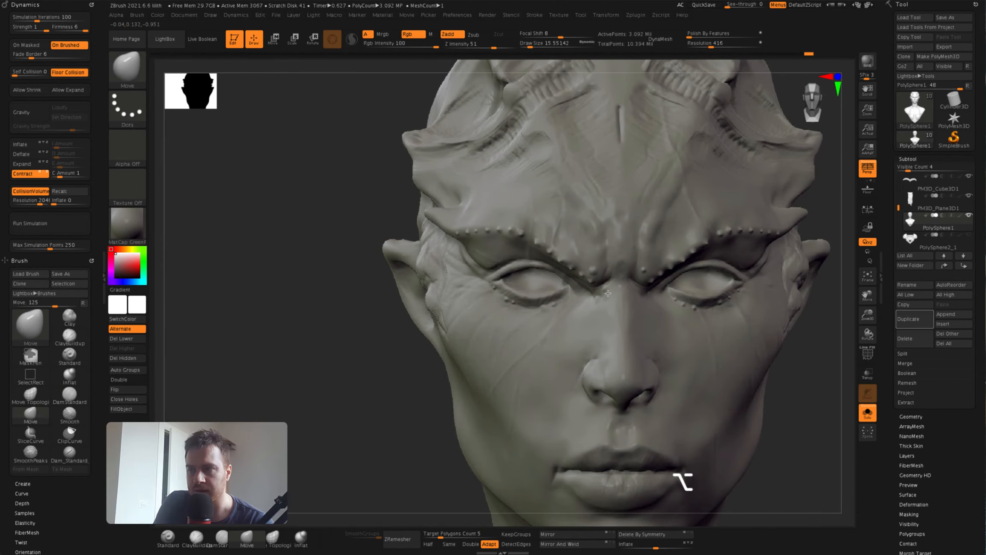
Adjust the shape of the lips and mouth corners with a small Move brush
{"action": "right_click_drag", "start_coordinate": [589, 368], "coordinate": [586, 329], "text": "alt"}
{"action": "key", "text": "space"}
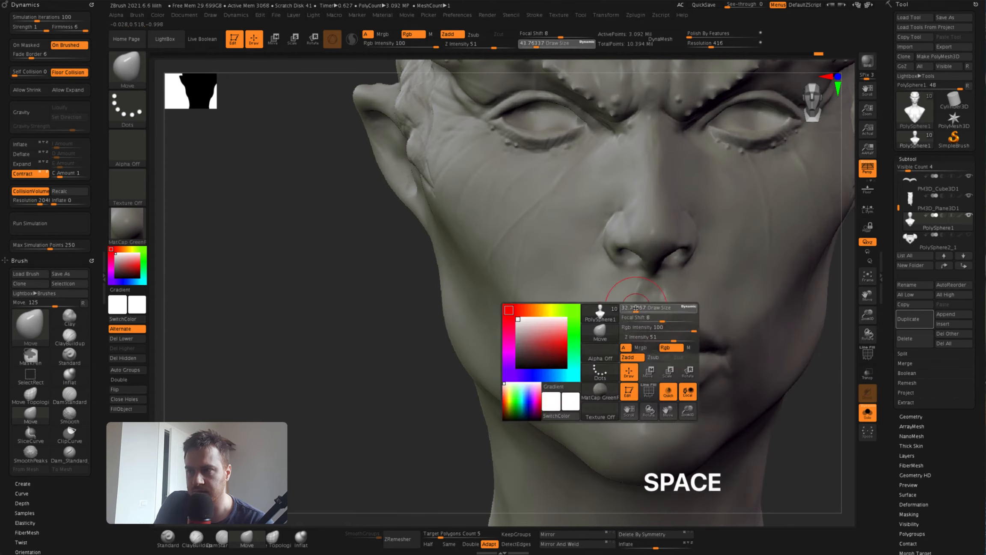
{"action": "mouse_move", "coordinate": [650, 329]}
{"action": "right_mouse_down"}
{"action": "mouse_move", "coordinate": [625, 260]}
{"action": "mouse_move", "coordinate": [664, 289]}
{"action": "mouse_move", "coordinate": [608, 299]}
{"action": "right_mouse_up"}
{"action": "key", "text": "space"}
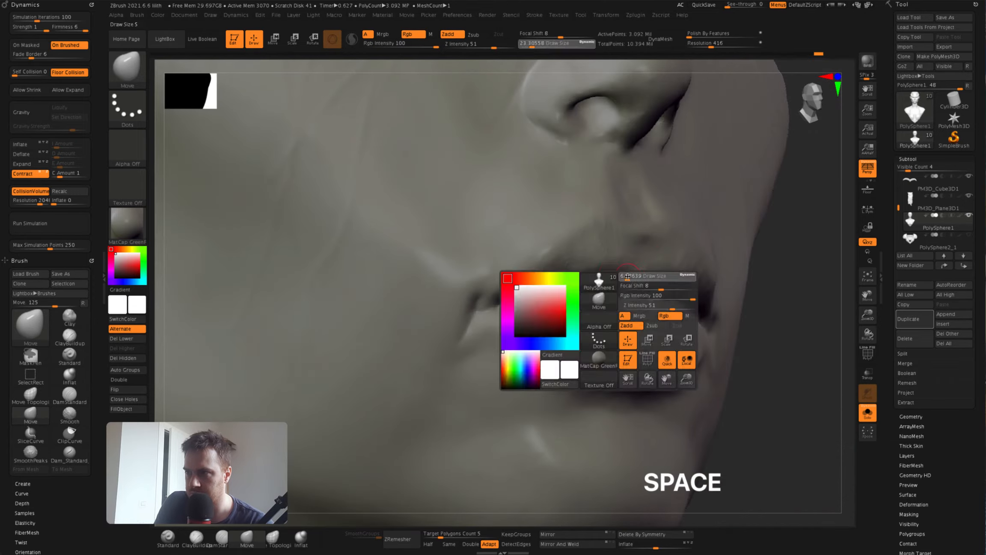
{"action": "left_click_drag", "start_coordinate": [642, 277], "coordinate": [635, 278]}
{"action": "mouse_move", "coordinate": [635, 277]}
{"action": "right_mouse_down"}
{"action": "mouse_move", "coordinate": [622, 274]}
{"action": "mouse_move", "coordinate": [634, 286]}
{"action": "right_mouse_up"}
{"action": "left_click_drag", "start_coordinate": [634, 287], "coordinate": [638, 293]}
{"action": "mouse_move", "coordinate": [638, 292]}
{"action": "right_mouse_down"}
{"action": "mouse_move", "coordinate": [665, 289]}
{"action": "mouse_move", "coordinate": [642, 278]}
{"action": "mouse_move", "coordinate": [632, 312]}
{"action": "mouse_move", "coordinate": [601, 291]}
{"action": "mouse_move", "coordinate": [636, 268]}
{"action": "mouse_move", "coordinate": [597, 215]}
{"action": "mouse_move", "coordinate": [520, 279]}
{"action": "right_mouse_up"}
Enlarge the Move brush to about 140 and adjust the contours at the sides of the face
{"action": "key", "text": "space"}
{"action": "key", "text": "space"}
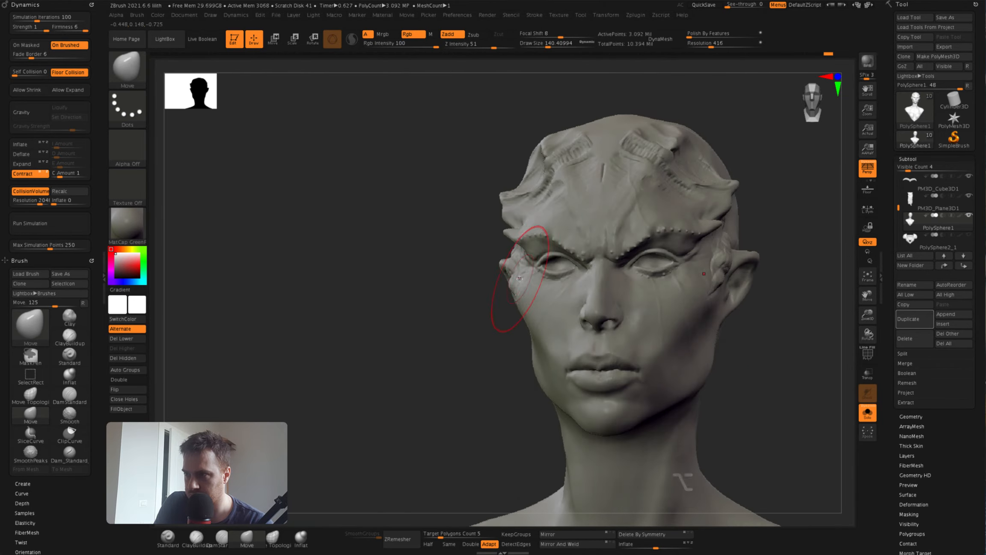
{"action": "right_click_drag", "start_coordinate": [597, 258], "coordinate": [580, 314]}
{"action": "key", "text": "space"}
{"action": "left_click_drag", "start_coordinate": [580, 314], "coordinate": [572, 315]}
Build up lumps between the ear and temple with ClayBuildup at a draw size of about 22 and smooth them
{"action": "mouse_move", "coordinate": [573, 315]}
{"action": "right_mouse_down"}
{"action": "mouse_move", "coordinate": [556, 278]}
{"action": "mouse_move", "coordinate": [587, 265]}
{"action": "mouse_move", "coordinate": [517, 234]}
{"action": "mouse_move", "coordinate": [581, 245]}
{"action": "right_mouse_up"}
{"action": "key", "text": "shift"}
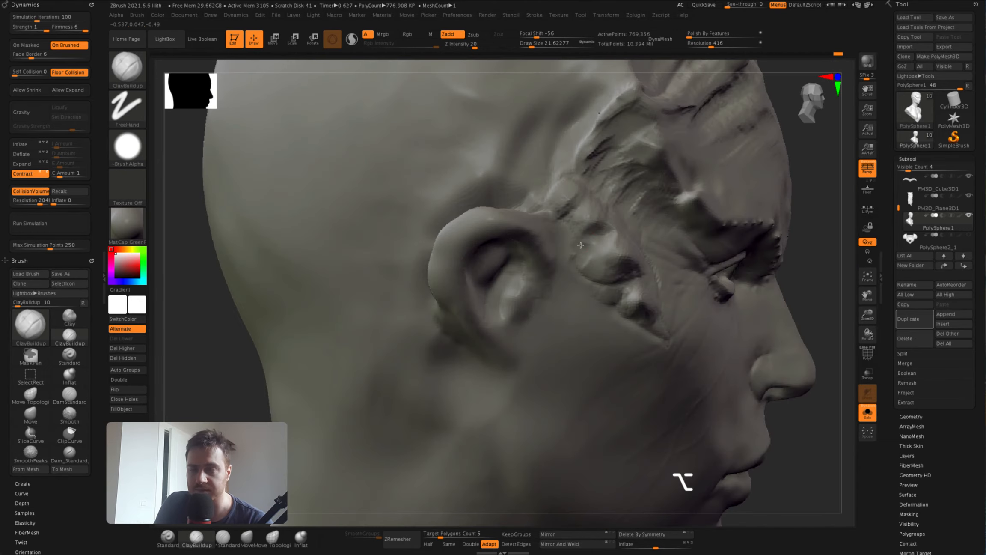
{"action": "key", "text": "alt"}
{"action": "mouse_move", "coordinate": [559, 207]}
{"action": "right_mouse_down"}
{"action": "mouse_move", "coordinate": [589, 248]}
{"action": "mouse_move", "coordinate": [628, 247]}
{"action": "right_mouse_up"}
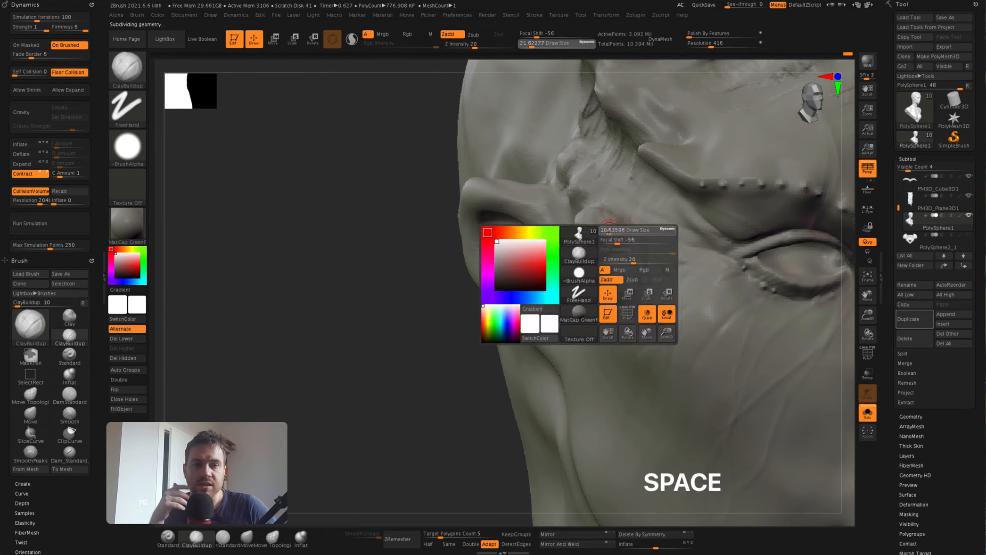
Add smaller bumps in front of the ear with ClayBuildup at about 11 and carve their edges with DamStandard at about 12
{"action": "left_click_drag", "start_coordinate": [609, 233], "coordinate": [608, 232]}
{"action": "right_click_drag", "start_coordinate": [599, 240], "coordinate": [556, 261]}
{"action": "key", "text": "space"}
{"action": "left_click_drag", "start_coordinate": [574, 215], "coordinate": [582, 216]}
{"action": "mouse_move", "coordinate": [577, 217]}
{"action": "right_mouse_down"}
{"action": "mouse_move", "coordinate": [616, 223]}
{"action": "mouse_move", "coordinate": [583, 282]}
{"action": "right_mouse_up"}
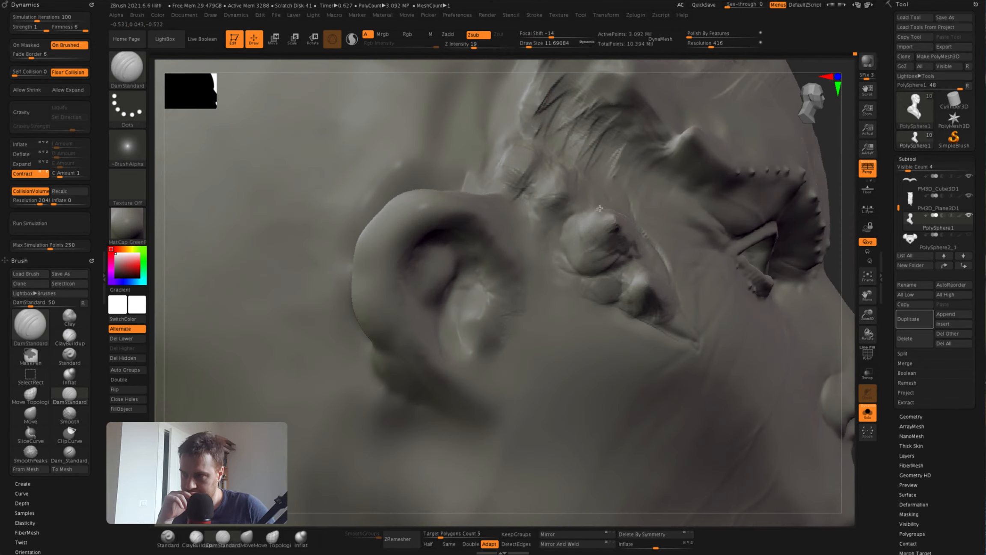
{"action": "mouse_move", "coordinate": [600, 208]}
{"action": "right_mouse_down"}
{"action": "mouse_move", "coordinate": [553, 196]}
{"action": "mouse_move", "coordinate": [632, 240]}
{"action": "right_mouse_up"}
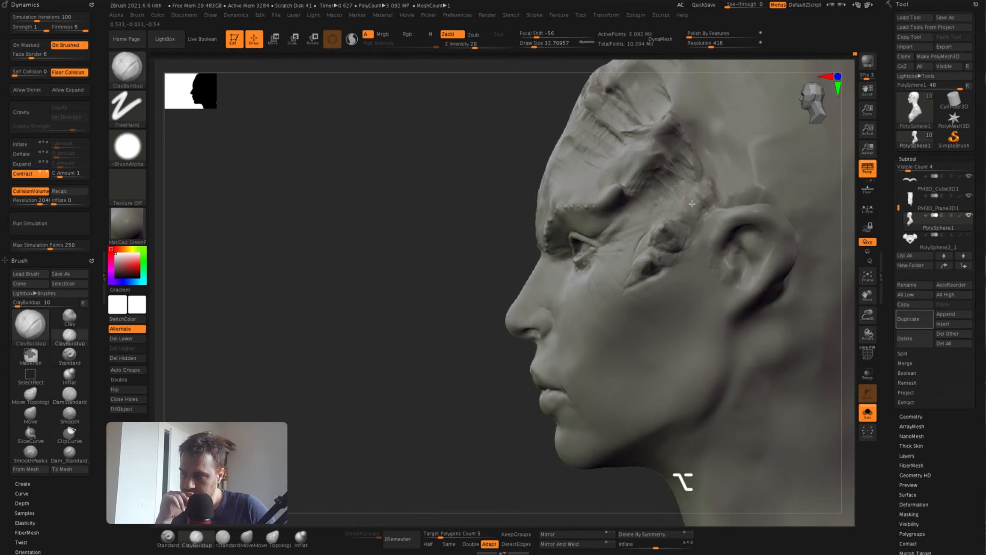
Build up the temple and the lumps in front of the ear with ClayBuildup at about 33, smoothing the transitions
{"action": "right_click_drag", "start_coordinate": [692, 204], "coordinate": [738, 208]}
{"action": "left_click_drag", "start_coordinate": [668, 233], "coordinate": [649, 267], "text": "shift"}
{"action": "right_click_drag", "start_coordinate": [685, 274], "coordinate": [629, 290]}
{"action": "mouse_move", "coordinate": [638, 205]}
{"action": "right_mouse_down"}
{"action": "mouse_move", "coordinate": [660, 198]}
{"action": "mouse_move", "coordinate": [710, 214]}
{"action": "right_mouse_up"}
{"action": "key", "text": "space"}
{"action": "left_click_drag", "start_coordinate": [660, 258], "coordinate": [657, 258]}
{"action": "mouse_move", "coordinate": [656, 287]}
{"action": "right_mouse_down"}
{"action": "mouse_move", "coordinate": [664, 291]}
{"action": "mouse_move", "coordinate": [608, 278]}
{"action": "mouse_move", "coordinate": [645, 299]}
{"action": "right_mouse_up"}
{"action": "mouse_move", "coordinate": [507, 297]}
{"action": "right_mouse_down"}
{"action": "mouse_move", "coordinate": [517, 330]}
{"action": "mouse_move", "coordinate": [767, 235]}
{"action": "mouse_move", "coordinate": [685, 232]}
{"action": "right_mouse_up"}
Reshape the lumps in front of the ears into pointed spikes, adjusting the brush size for the larger forms
{"action": "key", "text": "space"}
{"action": "mouse_move", "coordinate": [428, 283]}
{"action": "right_mouse_down"}
{"action": "mouse_move", "coordinate": [512, 286]}
{"action": "mouse_move", "coordinate": [518, 317]}
{"action": "right_mouse_up"}
{"action": "key", "text": "3"}
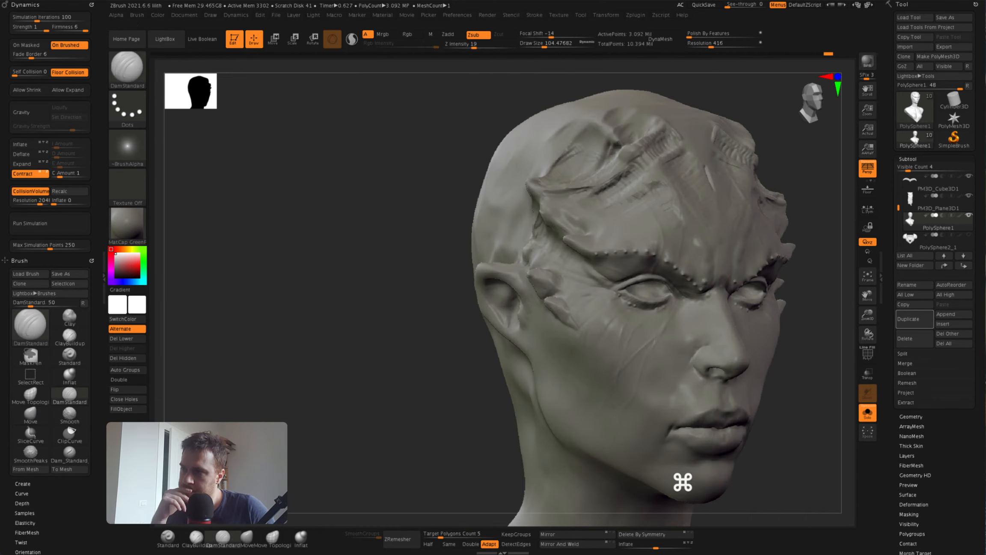
{"action": "right_click_drag", "start_coordinate": [578, 274], "coordinate": [553, 294]}
{"action": "key", "text": "space"}
{"action": "left_click_drag", "start_coordinate": [552, 294], "coordinate": [550, 293]}
{"action": "mouse_move", "coordinate": [551, 293]}
{"action": "right_mouse_down"}
{"action": "mouse_move", "coordinate": [544, 262]}
{"action": "mouse_move", "coordinate": [545, 287]}
{"action": "mouse_move", "coordinate": [608, 312]}
{"action": "mouse_move", "coordinate": [638, 287]}
{"action": "right_mouse_up"}
{"action": "mouse_move", "coordinate": [471, 274]}
{"action": "right_mouse_down"}
{"action": "mouse_move", "coordinate": [508, 264]}
{"action": "mouse_move", "coordinate": [432, 276]}
{"action": "right_mouse_up"}
{"action": "right_click_drag", "start_coordinate": [553, 302], "coordinate": [552, 284], "text": "super"}
{"action": "right_click_drag", "start_coordinate": [553, 285], "coordinate": [492, 280]}
{"action": "mouse_move", "coordinate": [642, 261]}
{"action": "right_mouse_down"}
{"action": "mouse_move", "coordinate": [676, 283]}
{"action": "mouse_move", "coordinate": [684, 260]}
{"action": "mouse_move", "coordinate": [682, 480]}
{"action": "mouse_move", "coordinate": [621, 475]}
{"action": "mouse_move", "coordinate": [683, 480]}
{"action": "mouse_move", "coordinate": [668, 214]}
{"action": "right_mouse_up"}
{"action": "right_click_drag", "start_coordinate": [668, 214], "coordinate": [704, 150], "text": "shift"}
Undo the last four sculpting changes on the head
{"action": "mouse_move", "coordinate": [484, 188]}
{"action": "right_mouse_down", "text": "alt"}
{"action": "mouse_move", "coordinate": [540, 158]}
{"action": "mouse_move", "coordinate": [531, 214]}
{"action": "right_mouse_up", "text": "alt"}
{"action": "mouse_move", "coordinate": [531, 214]}
{"action": "right_mouse_down", "text": "super"}
{"action": "mouse_move", "coordinate": [523, 260]}
{"action": "mouse_move", "coordinate": [509, 240]}
{"action": "mouse_move", "coordinate": [560, 210]}
{"action": "mouse_move", "coordinate": [499, 199]}
{"action": "right_mouse_up", "text": "super"}
{"action": "mouse_move", "coordinate": [498, 199]}
{"action": "right_mouse_down", "text": "alt"}
{"action": "mouse_move", "coordinate": [512, 225]}
{"action": "mouse_move", "coordinate": [480, 214]}
{"action": "mouse_move", "coordinate": [505, 212]}
{"action": "mouse_move", "coordinate": [496, 209]}
{"action": "mouse_move", "coordinate": [509, 248]}
{"action": "mouse_move", "coordinate": [491, 285]}
{"action": "mouse_move", "coordinate": [485, 223]}
{"action": "mouse_move", "coordinate": [473, 229]}
{"action": "mouse_move", "coordinate": [497, 246]}
{"action": "mouse_move", "coordinate": [480, 243]}
{"action": "mouse_move", "coordinate": [498, 215]}
{"action": "right_mouse_up", "text": "alt"}
{"action": "key", "text": "super+z"}
{"action": "key", "text": "super+z"}
{"action": "key", "text": "super+z"}
{"action": "key", "text": "super+z"}
Refine the spikes beside the ears with ClayBuildup at a draw size of about 17 and smooth them lightly
{"action": "key", "text": "b"}
{"action": "key", "text": "c"}
{"action": "key", "text": "b"}
{"action": "left_click_drag", "start_coordinate": [526, 207], "coordinate": [528, 207], "text": "shift"}
{"action": "mouse_move", "coordinate": [507, 214]}
{"action": "right_mouse_down", "text": "alt"}
{"action": "mouse_move", "coordinate": [523, 210]}
{"action": "mouse_move", "coordinate": [479, 233]}
{"action": "mouse_move", "coordinate": [492, 240]}
{"action": "mouse_move", "coordinate": [486, 235]}
{"action": "mouse_move", "coordinate": [500, 285]}
{"action": "mouse_move", "coordinate": [384, 290]}
{"action": "right_mouse_up", "text": "alt"}
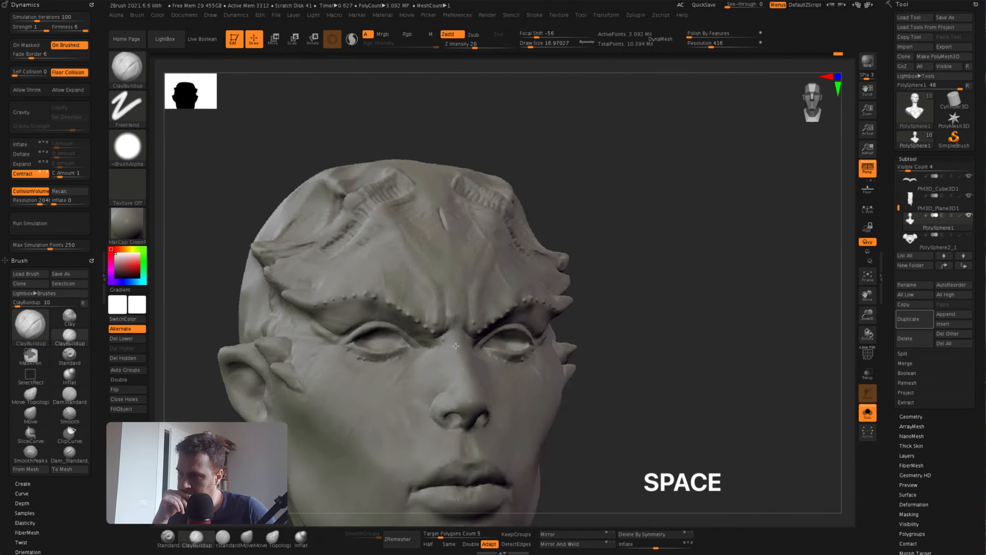
{"action": "mouse_move", "coordinate": [456, 346]}
{"action": "right_mouse_down", "text": "alt"}
{"action": "mouse_move", "coordinate": [433, 333]}
{"action": "mouse_move", "coordinate": [507, 269]}
{"action": "right_mouse_up", "text": "alt"}
{"action": "key", "text": "space"}
Adjust the head's forms with the Move brush at about 33 and bring the whole bust back into display
{"action": "left_click_drag", "start_coordinate": [542, 217], "coordinate": [550, 217]}
{"action": "mouse_move", "coordinate": [556, 257]}
{"action": "right_mouse_down"}
{"action": "mouse_move", "coordinate": [665, 285]}
{"action": "mouse_move", "coordinate": [609, 238]}
{"action": "right_mouse_up"}
{"action": "left_click_drag", "start_coordinate": [609, 300], "coordinate": [606, 300]}
{"action": "right_click_drag", "start_coordinate": [606, 300], "coordinate": [556, 325]}
{"action": "key", "text": "space"}
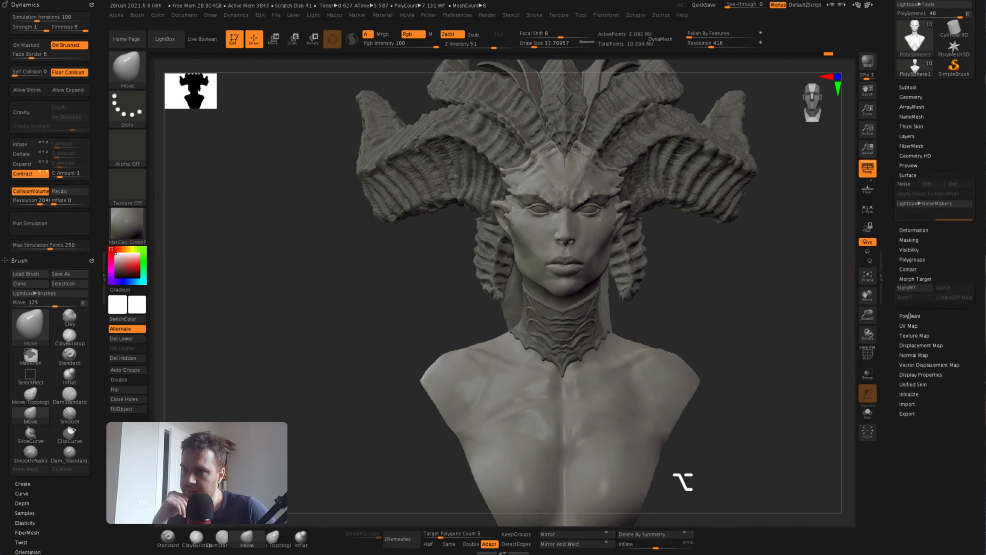
Apply surface noise to the head's mesh with Noise Scale 1.2205 and Strength -0.00191
{"action": "left_click", "coordinate": [908, 183]}
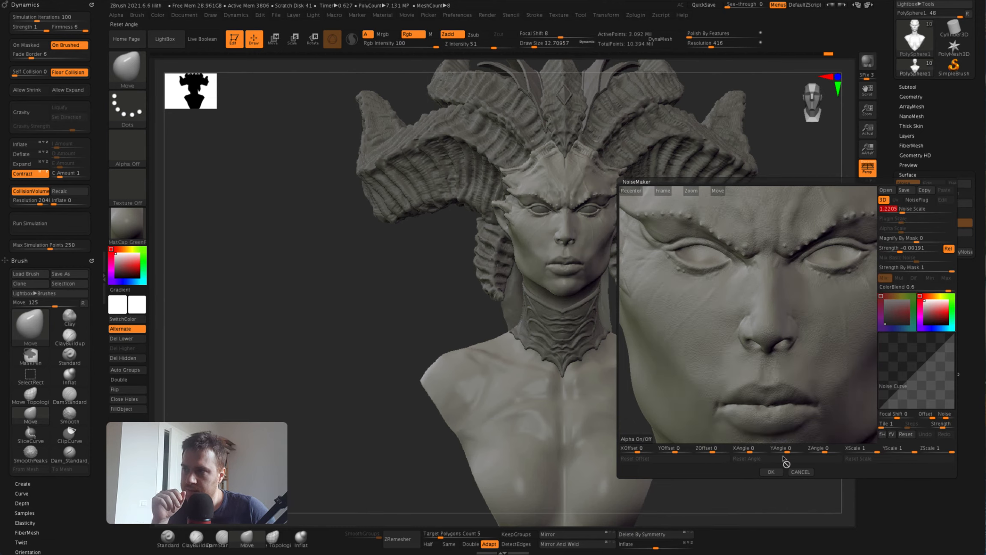
{"action": "left_click", "coordinate": [771, 472]}
{"action": "left_click", "coordinate": [915, 233]}
Soften the skin noise across the cheeks, nose and mouth with SmoothPeaks at Z Intensity 48 and a draw size up to about 90
{"action": "right_click_drag", "start_coordinate": [496, 214], "coordinate": [634, 278], "text": "ctrl"}
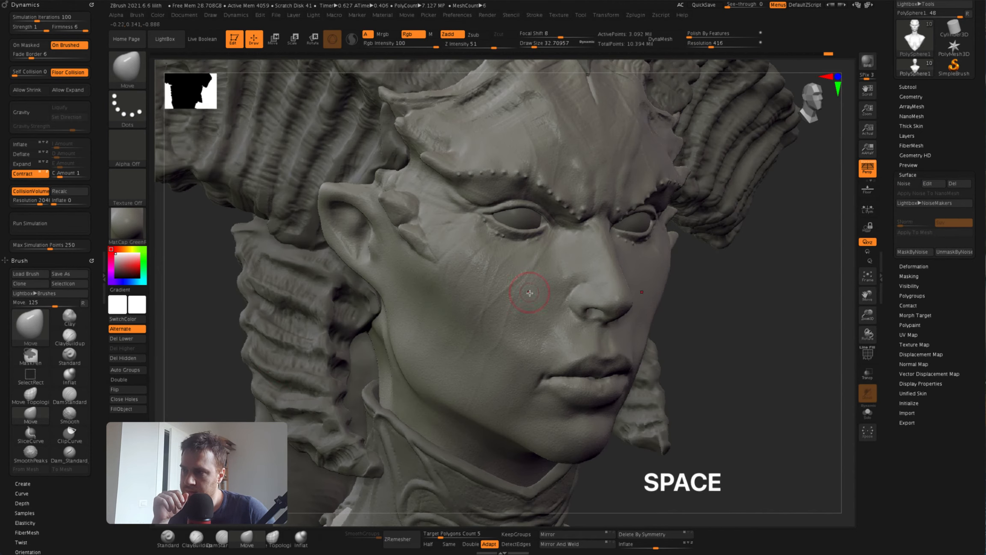
{"action": "key", "text": "shift"}
{"action": "mouse_move", "coordinate": [530, 293]}
{"action": "right_mouse_down"}
{"action": "mouse_move", "coordinate": [607, 328]}
{"action": "mouse_move", "coordinate": [644, 310]}
{"action": "mouse_move", "coordinate": [610, 323]}
{"action": "mouse_move", "coordinate": [610, 404]}
{"action": "right_mouse_up"}
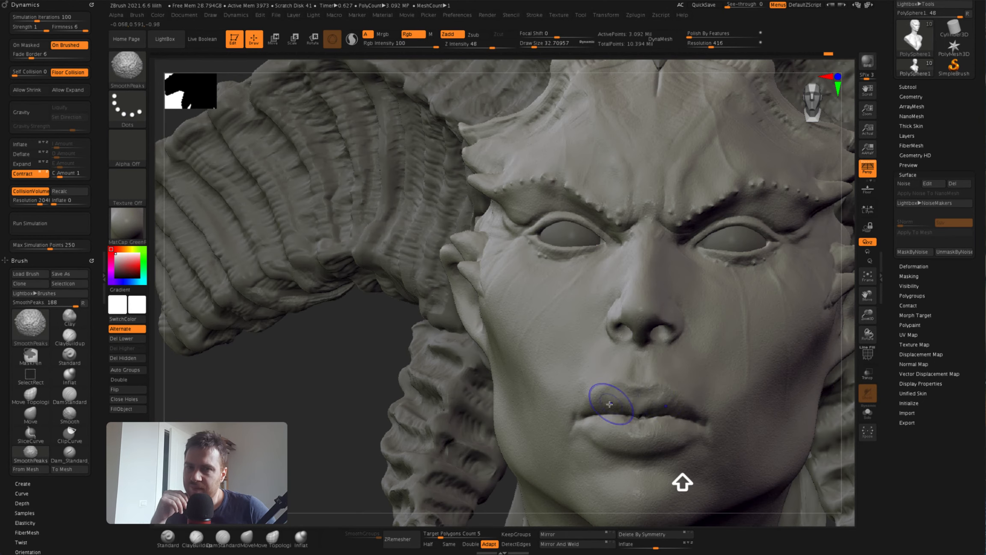
{"action": "mouse_move", "coordinate": [671, 446]}
{"action": "right_mouse_down"}
{"action": "mouse_move", "coordinate": [550, 345]}
{"action": "mouse_move", "coordinate": [553, 376]}
{"action": "right_mouse_up"}
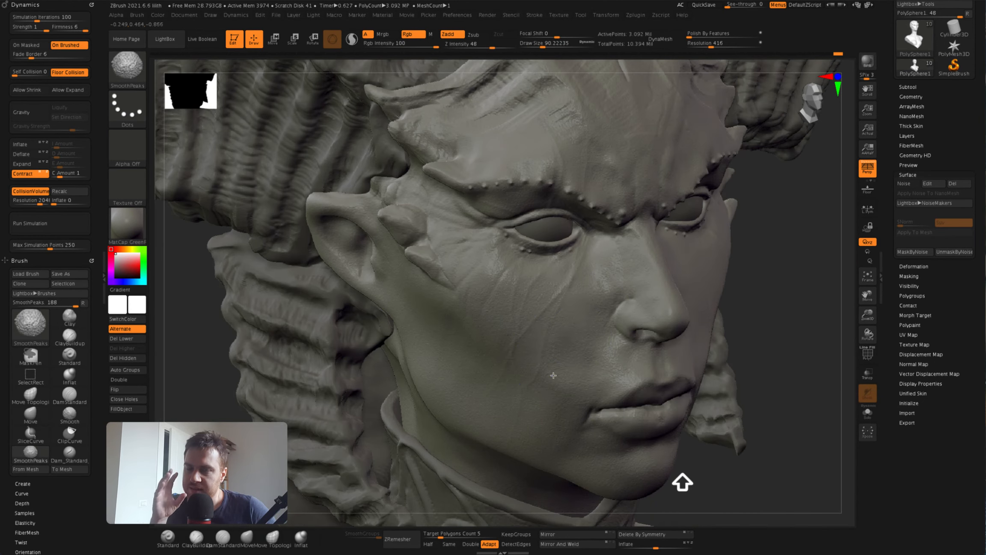
{"action": "right_click_drag", "start_coordinate": [621, 272], "coordinate": [618, 210]}
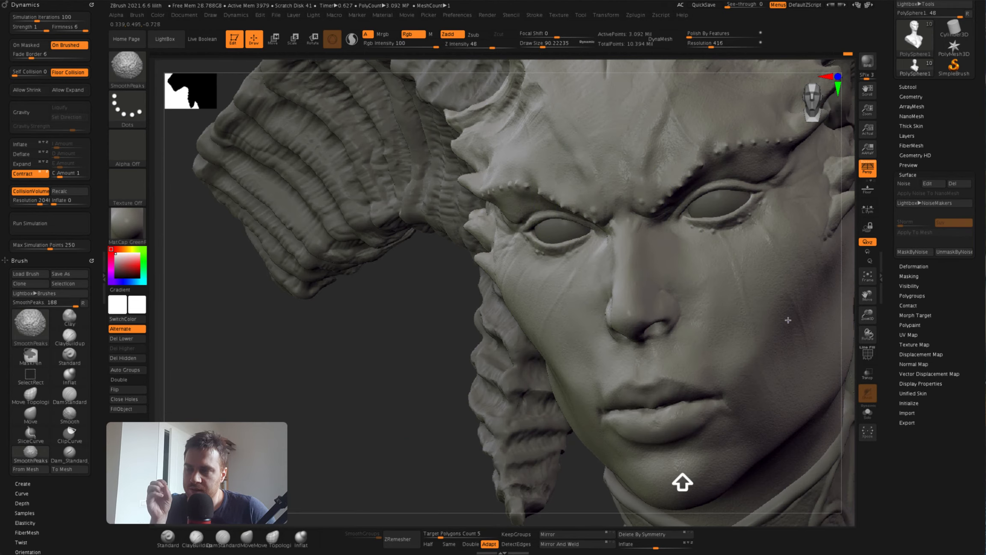
{"action": "right_click_drag", "start_coordinate": [717, 326], "coordinate": [604, 333]}
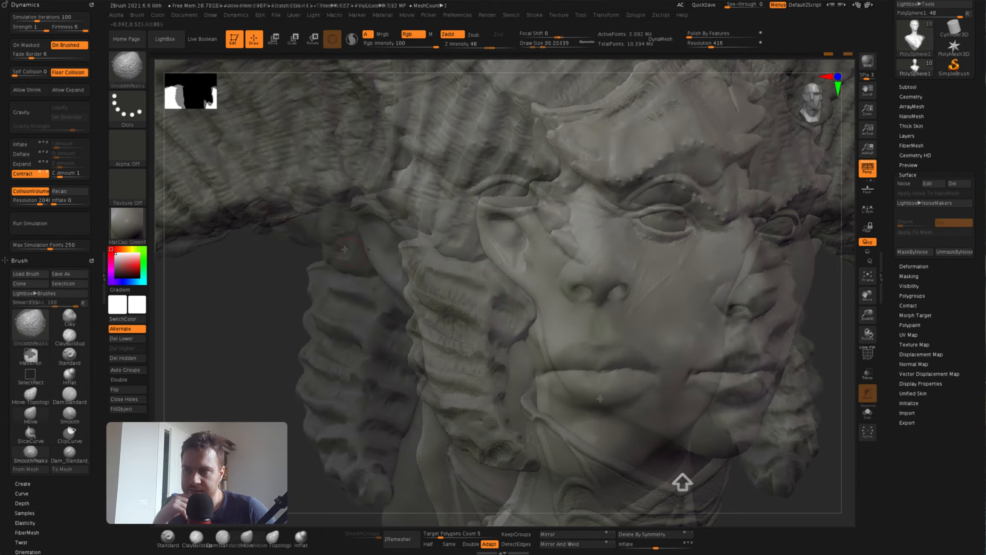
Toggle symmetry, add subtle bumps around the nose with the Standard brush's DragRect stroke at Z Intensity 10, and soften them
{"action": "key", "text": "x"}
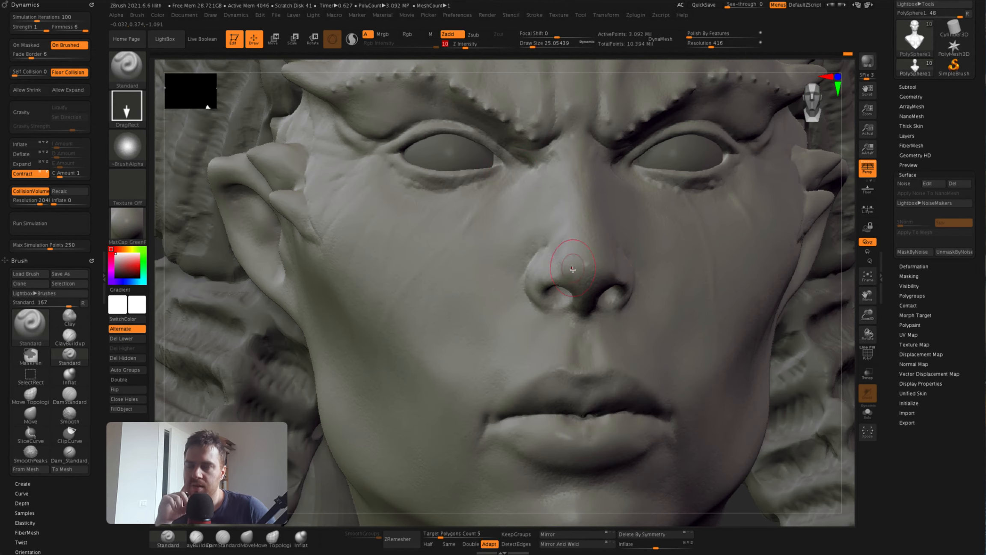
{"action": "right_click_drag", "start_coordinate": [573, 269], "coordinate": [580, 260]}
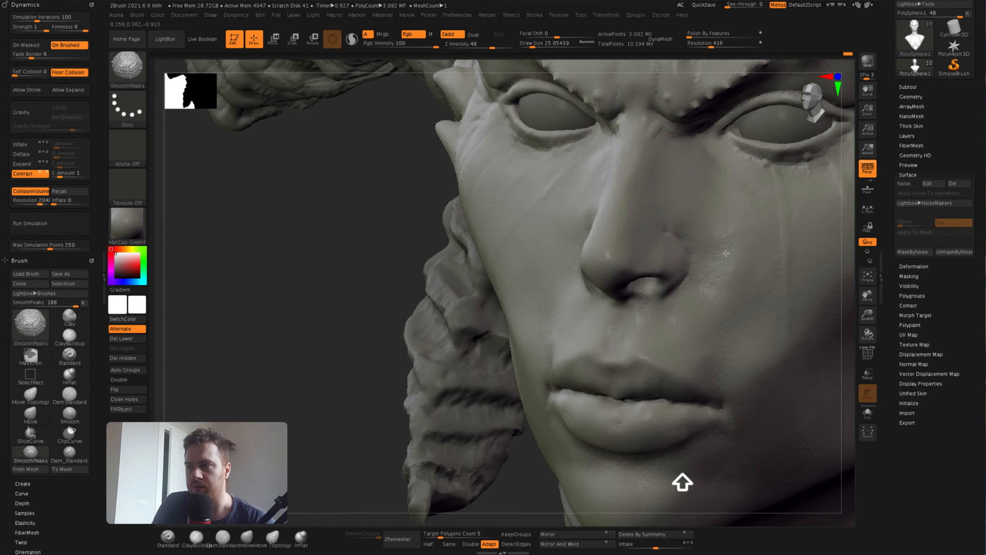
{"action": "mouse_move", "coordinate": [680, 475]}
{"action": "right_mouse_down"}
{"action": "mouse_move", "coordinate": [535, 299]}
{"action": "mouse_move", "coordinate": [455, 157]}
{"action": "right_mouse_up"}
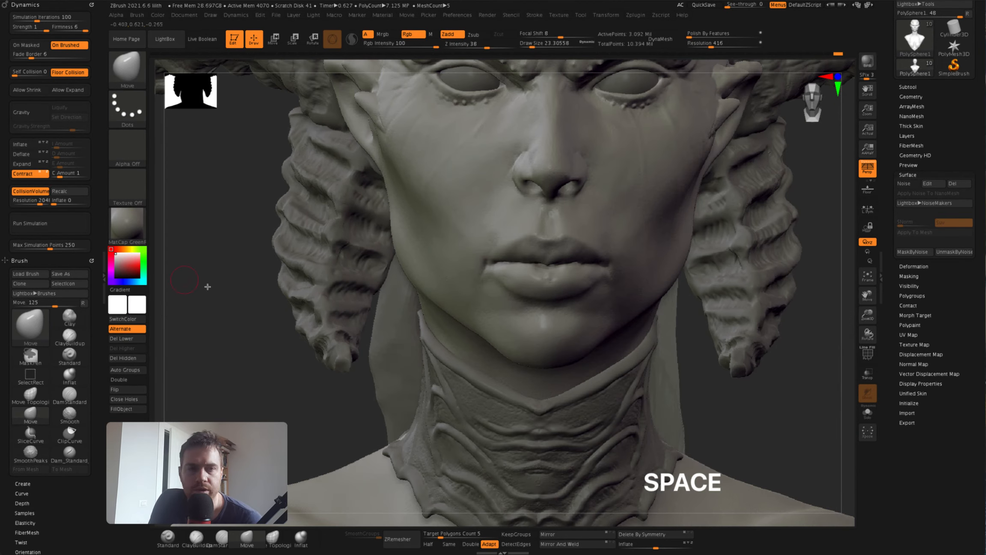
Carve vertical creases into the middle of both lips with DamStandard at Z Intensity 24 and draw size about 11
{"action": "key", "text": "space"}
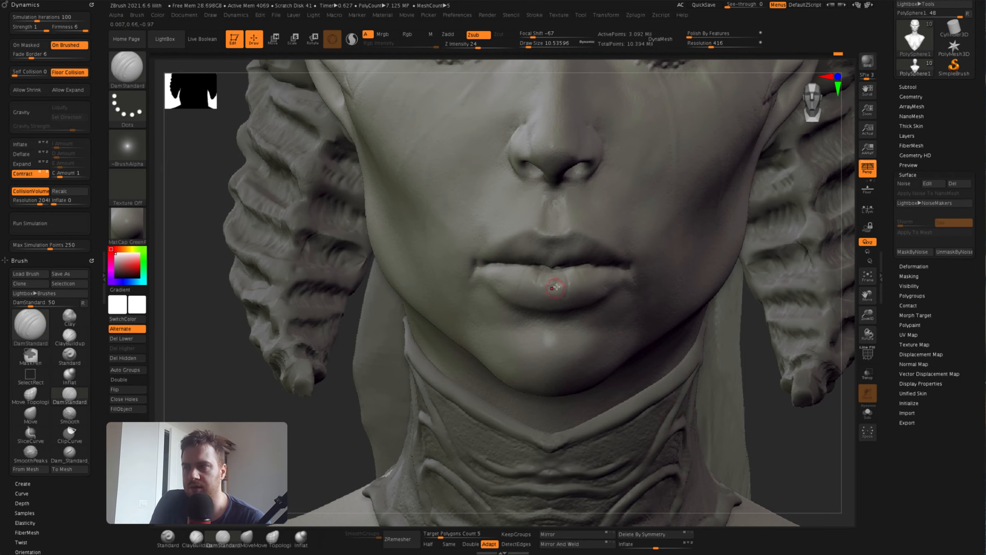
{"action": "right_click_drag", "start_coordinate": [556, 287], "coordinate": [671, 473]}
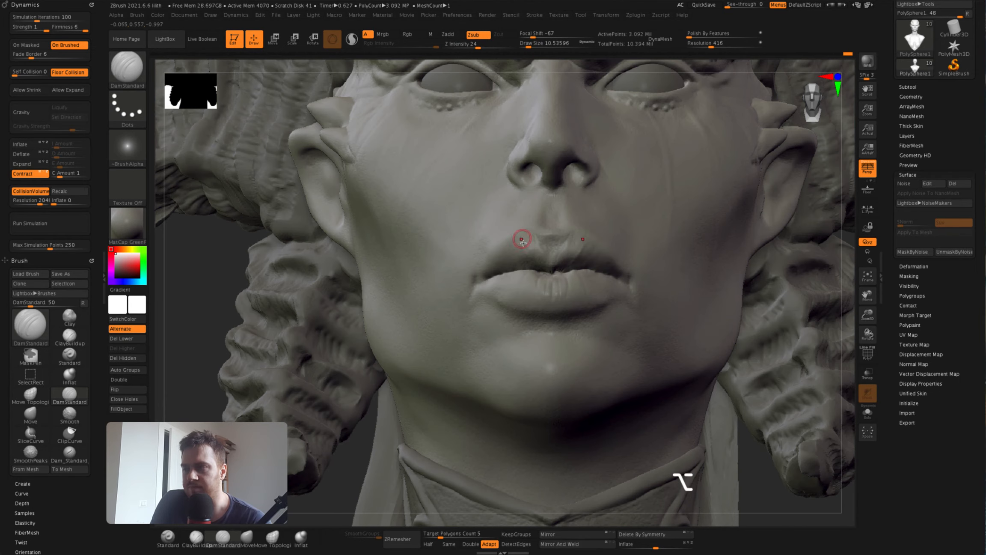
{"action": "right_click_drag", "start_coordinate": [680, 473], "coordinate": [524, 241], "text": "alt"}
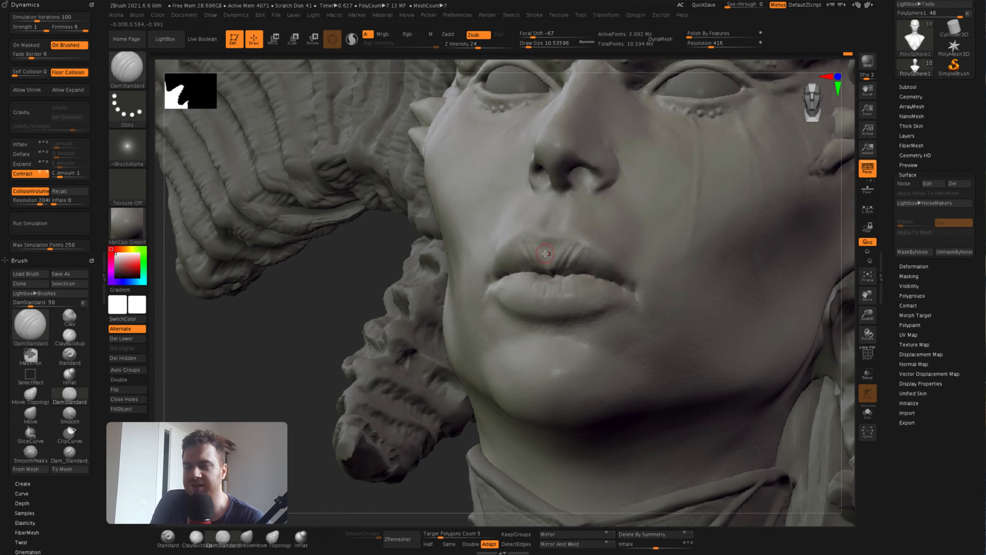
{"action": "mouse_move", "coordinate": [547, 261]}
{"action": "right_mouse_down"}
{"action": "mouse_move", "coordinate": [573, 257]}
{"action": "mouse_move", "coordinate": [491, 307]}
{"action": "right_mouse_up"}
Extend the creases across the lips and into the philtrum with DamStandard at draw sizes of about 20 and 17
{"action": "key", "text": "space"}
{"action": "left_click_drag", "start_coordinate": [519, 255], "coordinate": [521, 255]}
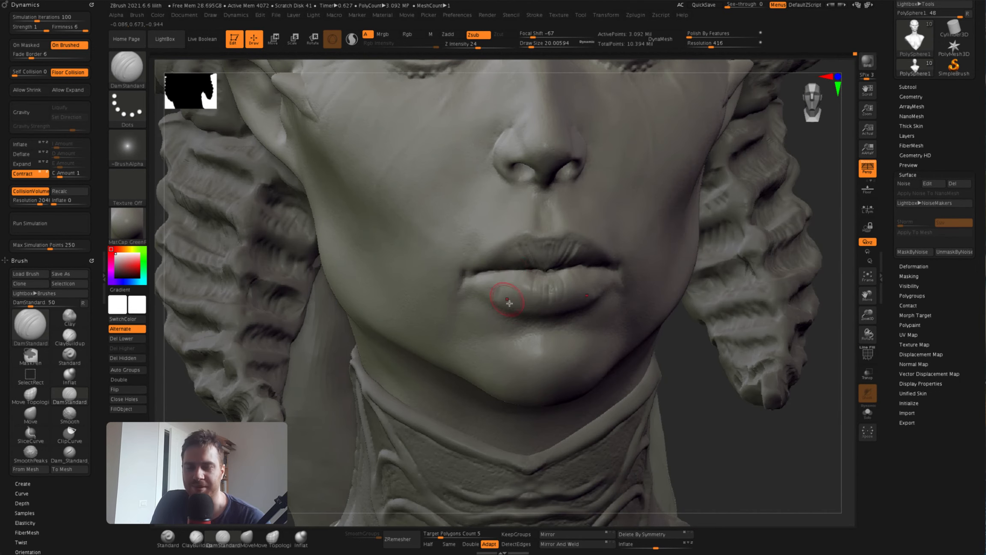
{"action": "mouse_move", "coordinate": [511, 280]}
{"action": "right_mouse_down"}
{"action": "mouse_move", "coordinate": [461, 279]}
{"action": "mouse_move", "coordinate": [501, 252]}
{"action": "mouse_move", "coordinate": [565, 234]}
{"action": "mouse_move", "coordinate": [522, 229]}
{"action": "mouse_move", "coordinate": [555, 210]}
{"action": "mouse_move", "coordinate": [533, 212]}
{"action": "mouse_move", "coordinate": [544, 213]}
{"action": "mouse_move", "coordinate": [548, 186]}
{"action": "mouse_move", "coordinate": [541, 216]}
{"action": "mouse_move", "coordinate": [587, 172]}
{"action": "mouse_move", "coordinate": [539, 203]}
{"action": "right_mouse_up"}
{"action": "key", "text": "space"}
{"action": "key", "text": "space"}
{"action": "key", "text": "space"}
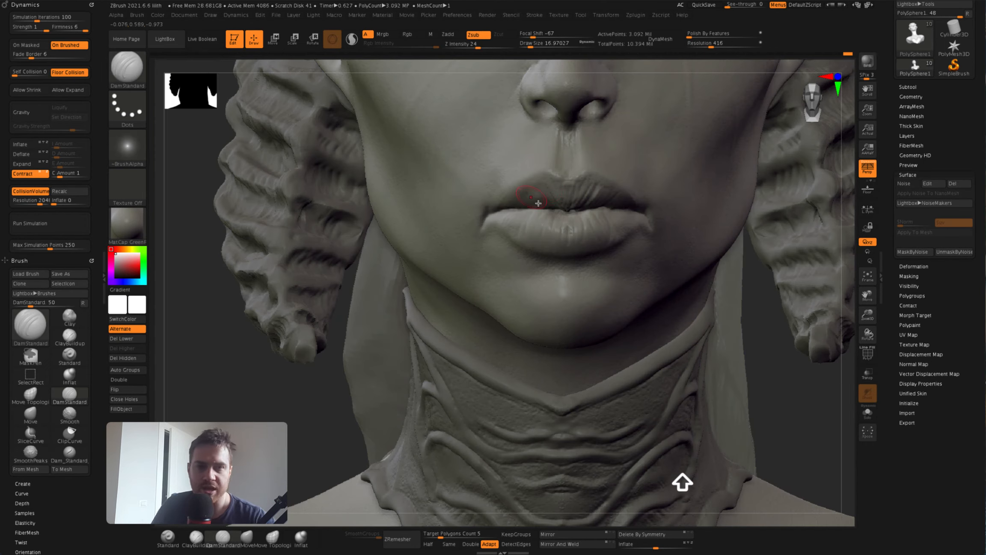
{"action": "mouse_move", "coordinate": [588, 168]}
{"action": "right_mouse_down", "text": "super"}
{"action": "mouse_move", "coordinate": [570, 265]}
{"action": "mouse_move", "coordinate": [581, 243]}
{"action": "right_mouse_up", "text": "super"}
{"action": "mouse_move", "coordinate": [570, 204]}
{"action": "right_mouse_down", "text": "shift"}
{"action": "mouse_move", "coordinate": [694, 233]}
{"action": "mouse_move", "coordinate": [682, 214]}
{"action": "mouse_move", "coordinate": [652, 277]}
{"action": "mouse_move", "coordinate": [605, 238]}
{"action": "mouse_move", "coordinate": [561, 231]}
{"action": "mouse_move", "coordinate": [569, 157]}
{"action": "right_mouse_up", "text": "shift"}
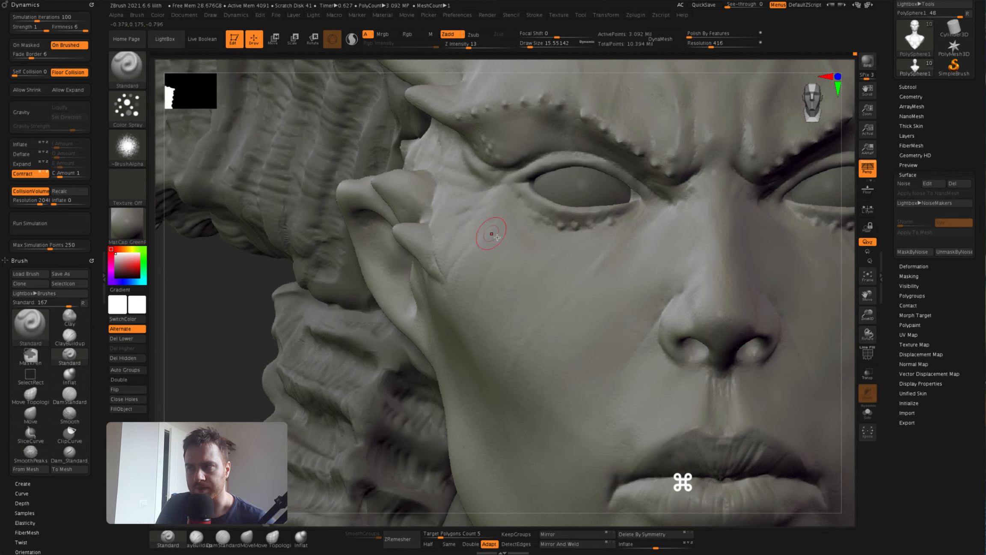
Give the Standard brush's Color Spray stroke a wavy vertical-line alpha, and isolate and subdivide the head
{"action": "left_click", "coordinate": [127, 146]}
{"action": "left_click", "coordinate": [352, 231]}
{"action": "mouse_move", "coordinate": [534, 242]}
{"action": "right_mouse_down", "text": "super"}
{"action": "mouse_move", "coordinate": [559, 184]}
{"action": "mouse_move", "coordinate": [518, 197]}
{"action": "mouse_move", "coordinate": [352, 143]}
{"action": "mouse_move", "coordinate": [440, 202]}
{"action": "mouse_move", "coordinate": [363, 198]}
{"action": "right_mouse_up", "text": "super"}
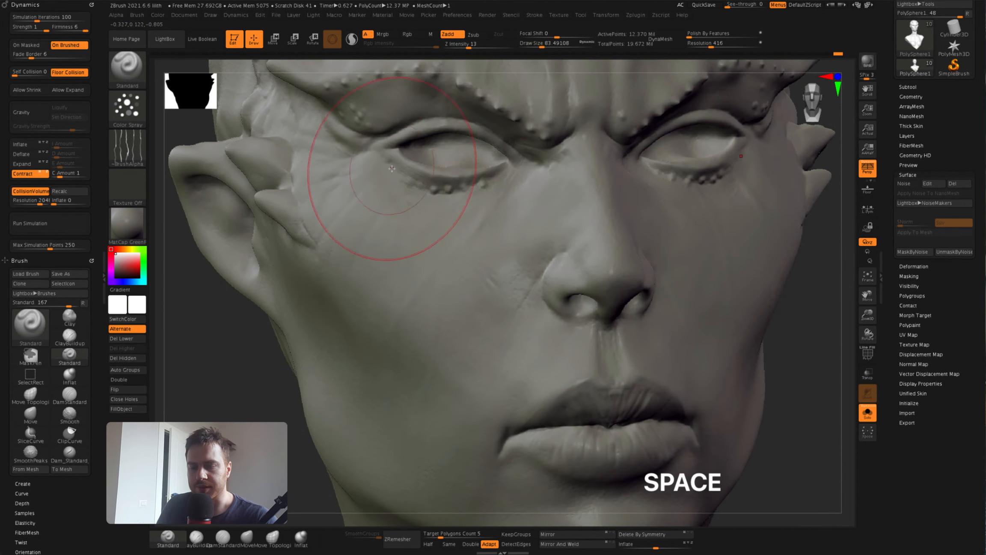
Spray fine line texture over the cheeks and around the eyes with the Standard brush at Z Intensity 13, using a large draw size
{"action": "mouse_move", "coordinate": [500, 196]}
{"action": "right_mouse_down", "text": "alt"}
{"action": "mouse_move", "coordinate": [533, 249]}
{"action": "mouse_move", "coordinate": [575, 210]}
{"action": "right_mouse_up", "text": "alt"}
{"action": "mouse_move", "coordinate": [561, 173]}
{"action": "right_mouse_down", "text": "alt"}
{"action": "mouse_move", "coordinate": [561, 227]}
{"action": "mouse_move", "coordinate": [535, 218]}
{"action": "mouse_move", "coordinate": [527, 231]}
{"action": "mouse_move", "coordinate": [497, 218]}
{"action": "mouse_move", "coordinate": [514, 256]}
{"action": "mouse_move", "coordinate": [558, 218]}
{"action": "mouse_move", "coordinate": [502, 238]}
{"action": "mouse_move", "coordinate": [504, 193]}
{"action": "mouse_move", "coordinate": [595, 231]}
{"action": "right_mouse_up", "text": "alt"}
{"action": "mouse_move", "coordinate": [593, 192]}
{"action": "right_mouse_down"}
{"action": "mouse_move", "coordinate": [672, 213]}
{"action": "mouse_move", "coordinate": [649, 220]}
{"action": "mouse_move", "coordinate": [639, 181]}
{"action": "mouse_move", "coordinate": [621, 237]}
{"action": "right_mouse_up"}
{"action": "key", "text": "space"}
{"action": "mouse_move", "coordinate": [664, 171]}
{"action": "right_mouse_down", "text": "alt"}
{"action": "mouse_move", "coordinate": [683, 207]}
{"action": "mouse_move", "coordinate": [679, 186]}
{"action": "mouse_move", "coordinate": [656, 300]}
{"action": "mouse_move", "coordinate": [672, 290]}
{"action": "mouse_move", "coordinate": [651, 278]}
{"action": "right_mouse_up", "text": "alt"}
{"action": "left_click_drag", "start_coordinate": [596, 257], "coordinate": [613, 291], "text": "alt"}
{"action": "mouse_move", "coordinate": [666, 341]}
{"action": "right_mouse_down", "text": "alt"}
{"action": "mouse_move", "coordinate": [546, 256]}
{"action": "mouse_move", "coordinate": [501, 260]}
{"action": "mouse_move", "coordinate": [528, 269]}
{"action": "mouse_move", "coordinate": [519, 259]}
{"action": "mouse_move", "coordinate": [489, 341]}
{"action": "mouse_move", "coordinate": [468, 187]}
{"action": "right_mouse_up", "text": "alt"}
{"action": "key", "text": "space"}
Carve fine wrinkles under the eye and around its corners with Dam_Standard_02 at Z Intensity 10 and draw size about 25
{"action": "key", "text": "b"}
{"action": "key", "text": "s"}
{"action": "key", "text": "t"}
{"action": "mouse_move", "coordinate": [433, 232]}
{"action": "right_mouse_down", "text": "alt"}
{"action": "mouse_move", "coordinate": [441, 300]}
{"action": "mouse_move", "coordinate": [450, 257]}
{"action": "mouse_move", "coordinate": [453, 295]}
{"action": "right_mouse_up", "text": "alt"}
{"action": "key", "text": "2"}
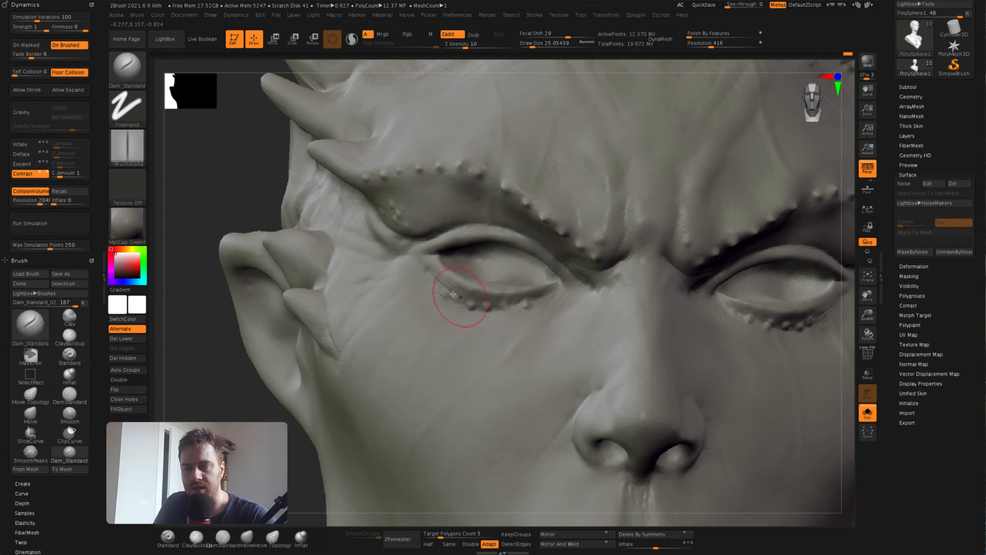
{"action": "right_click_drag", "start_coordinate": [560, 296], "coordinate": [573, 279]}
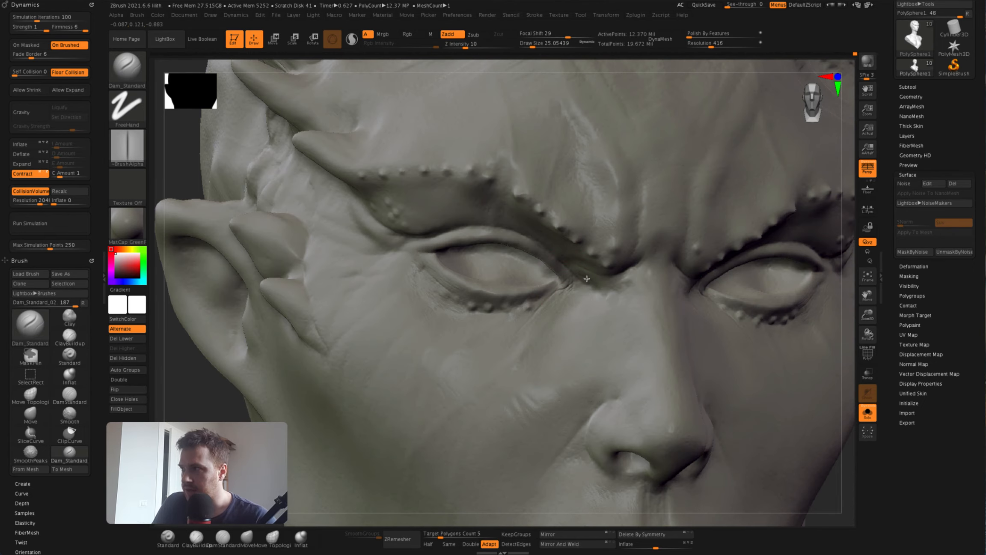
{"action": "right_click_drag", "start_coordinate": [486, 296], "coordinate": [428, 230]}
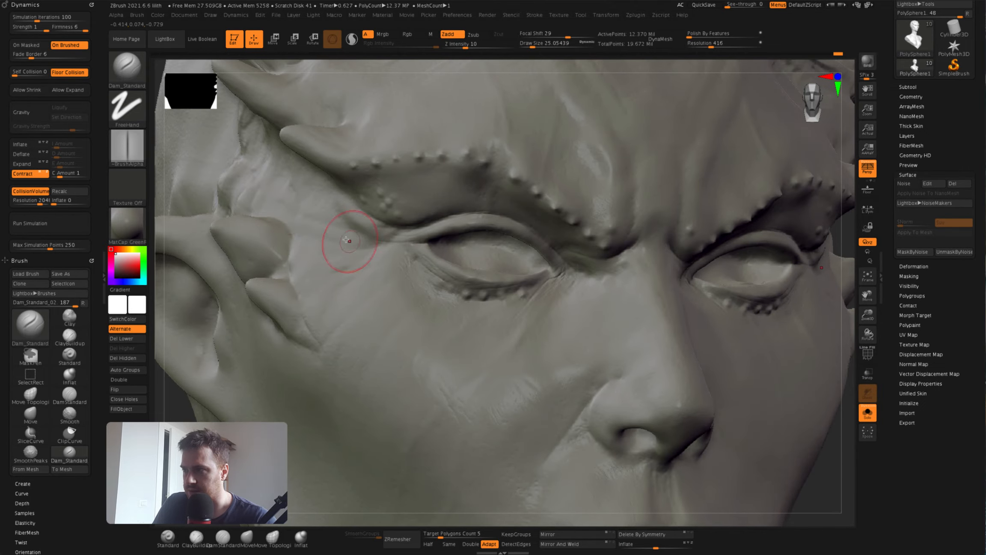
{"action": "right_click_drag", "start_coordinate": [348, 241], "coordinate": [369, 229]}
{"action": "mouse_move", "coordinate": [305, 238]}
{"action": "right_mouse_down"}
{"action": "mouse_move", "coordinate": [385, 274]}
{"action": "mouse_move", "coordinate": [433, 282]}
{"action": "mouse_move", "coordinate": [402, 257]}
{"action": "mouse_move", "coordinate": [420, 141]}
{"action": "right_mouse_up"}
Toggle symmetry and add faint creases around the mouth and cheek with Dam_Standard_02, softening them by smoothing
{"action": "key", "text": "x"}
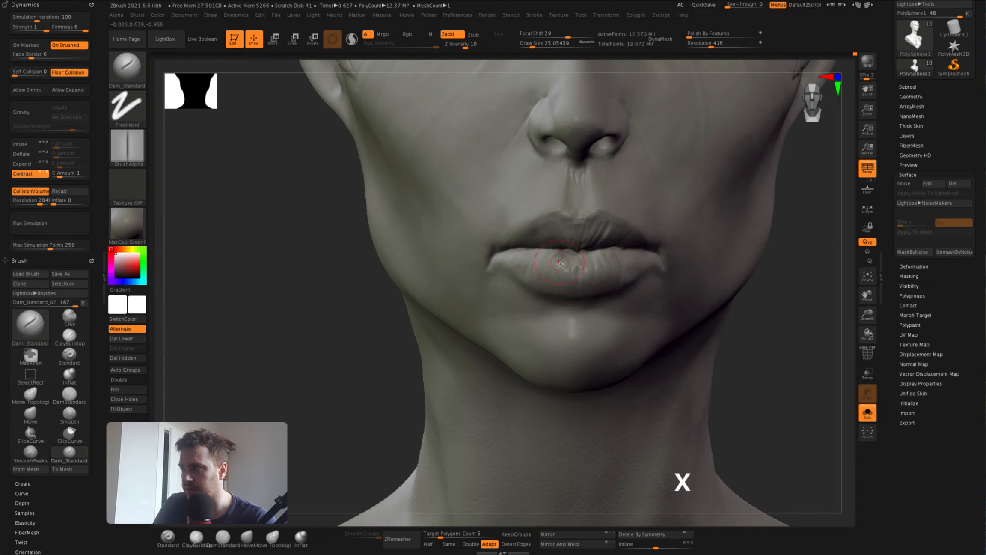
{"action": "mouse_move", "coordinate": [492, 278]}
{"action": "right_mouse_down", "text": "ctrl"}
{"action": "mouse_move", "coordinate": [519, 276]}
{"action": "mouse_move", "coordinate": [501, 244]}
{"action": "mouse_move", "coordinate": [531, 206]}
{"action": "mouse_move", "coordinate": [590, 171]}
{"action": "mouse_move", "coordinate": [595, 150]}
{"action": "mouse_move", "coordinate": [535, 208]}
{"action": "mouse_move", "coordinate": [600, 214]}
{"action": "right_mouse_up", "text": "ctrl"}
{"action": "mouse_move", "coordinate": [668, 190]}
{"action": "right_mouse_down"}
{"action": "mouse_move", "coordinate": [682, 480]}
{"action": "mouse_move", "coordinate": [671, 176]}
{"action": "mouse_move", "coordinate": [693, 221]}
{"action": "right_mouse_up"}
{"action": "mouse_move", "coordinate": [699, 185]}
{"action": "right_mouse_down"}
{"action": "mouse_move", "coordinate": [683, 473]}
{"action": "mouse_move", "coordinate": [498, 134]}
{"action": "mouse_move", "coordinate": [683, 171]}
{"action": "mouse_move", "coordinate": [574, 163]}
{"action": "mouse_move", "coordinate": [586, 142]}
{"action": "right_mouse_up"}
{"action": "left_click_drag", "start_coordinate": [615, 131], "coordinate": [600, 137], "text": "shift"}
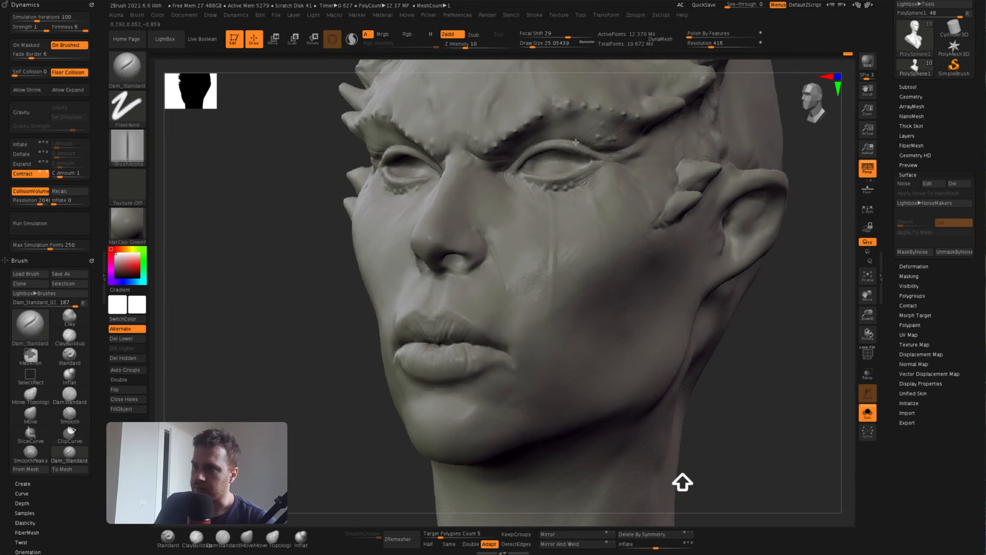
{"action": "right_click_drag", "start_coordinate": [600, 136], "coordinate": [540, 129], "text": "ctrl"}
Set up the Standard brush with the speckled Alpha 08 and a DragRect stroke for skin pores
{"action": "mouse_move", "coordinate": [540, 129]}
{"action": "right_mouse_down", "text": "ctrl"}
{"action": "mouse_move", "coordinate": [662, 139]}
{"action": "mouse_move", "coordinate": [568, 194]}
{"action": "mouse_move", "coordinate": [524, 235]}
{"action": "mouse_move", "coordinate": [487, 214]}
{"action": "mouse_move", "coordinate": [559, 220]}
{"action": "mouse_move", "coordinate": [566, 204]}
{"action": "mouse_move", "coordinate": [550, 216]}
{"action": "mouse_move", "coordinate": [686, 278]}
{"action": "mouse_move", "coordinate": [670, 317]}
{"action": "right_mouse_up", "text": "ctrl"}
{"action": "left_click", "coordinate": [127, 69]}
{"action": "left_click", "coordinate": [255, 68]}
{"action": "left_click", "coordinate": [127, 148]}
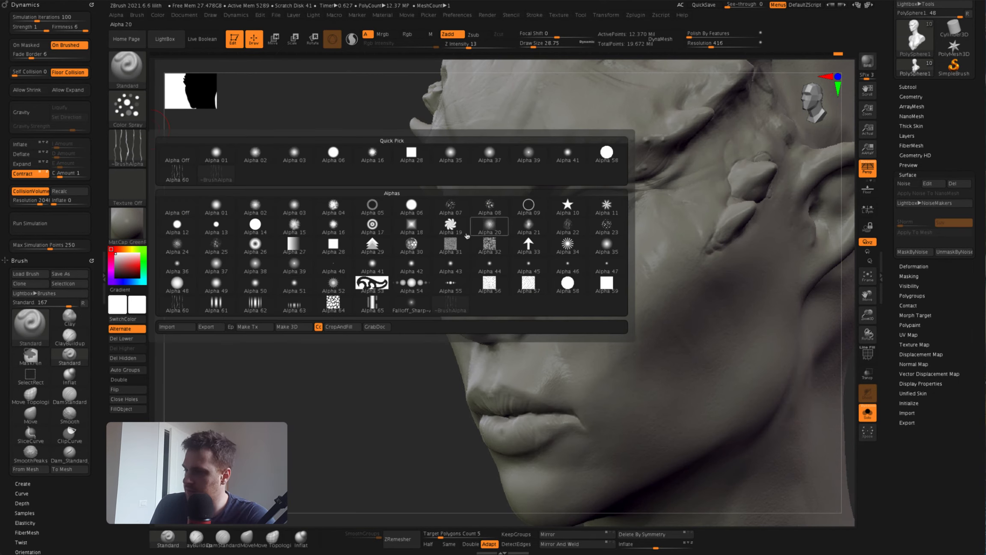
{"action": "left_click", "coordinate": [495, 212]}
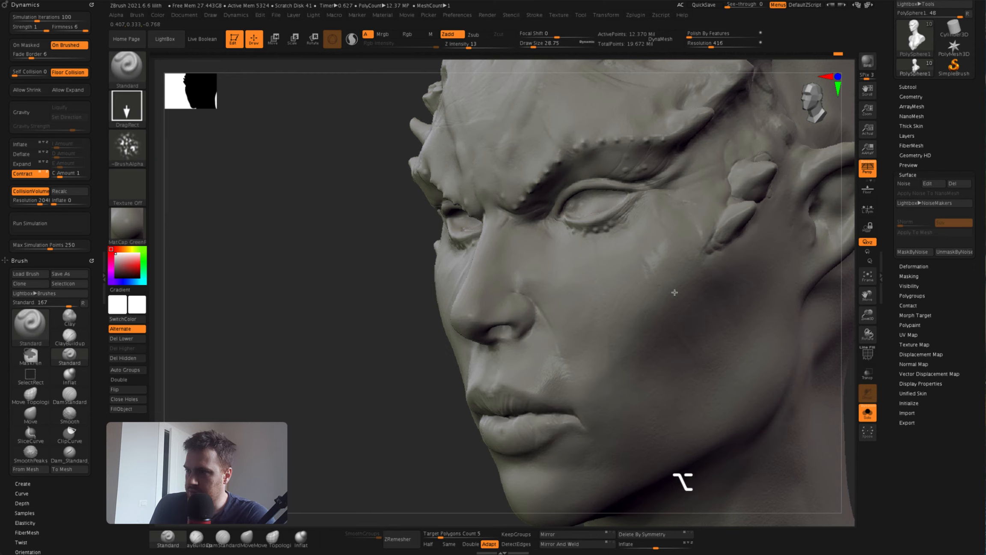
Reduce the draw size to about 12 and stamp pore texture on the cheek and nose
{"action": "key", "text": "space"}
{"action": "mouse_move", "coordinate": [675, 292]}
{"action": "right_mouse_down", "text": "alt"}
{"action": "mouse_move", "coordinate": [652, 275]}
{"action": "mouse_move", "coordinate": [667, 268]}
{"action": "right_mouse_up", "text": "alt"}
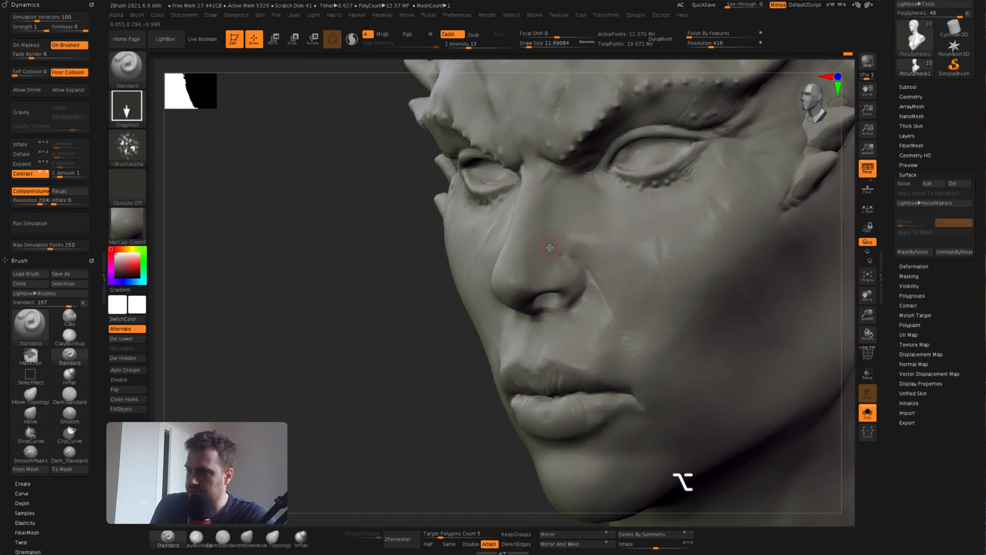
{"action": "right_click_drag", "start_coordinate": [531, 257], "coordinate": [546, 274], "text": "alt"}
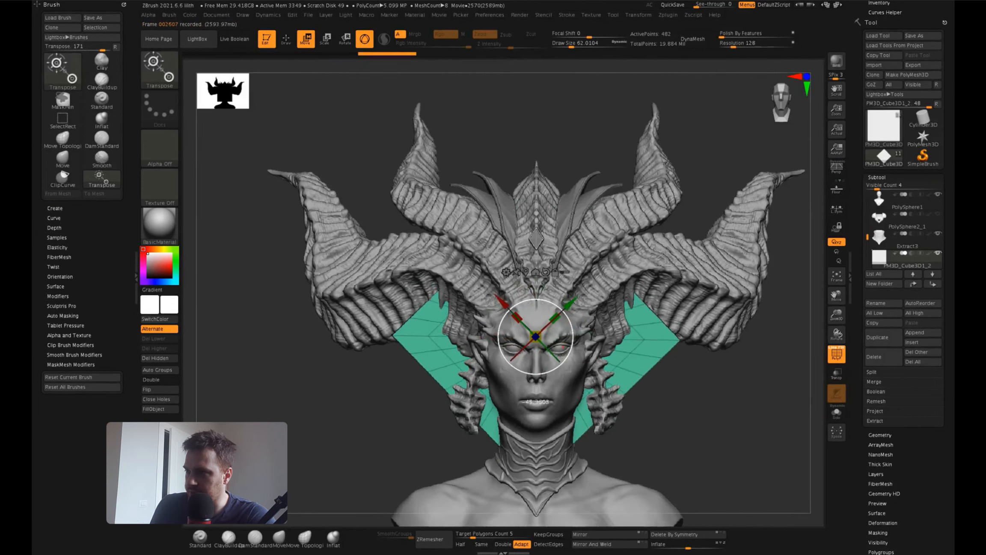
Scale down the diamond-shaped block and move it from the face down to the upper chest
{"action": "left_click_drag", "start_coordinate": [536, 289], "coordinate": [539, 404]}
{"action": "right_click_drag", "start_coordinate": [642, 428], "coordinate": [642, 385], "text": "ctrl"}
{"action": "right_click_drag", "start_coordinate": [667, 342], "coordinate": [728, 343]}
{"action": "left_click_drag", "start_coordinate": [552, 430], "coordinate": [488, 375]}
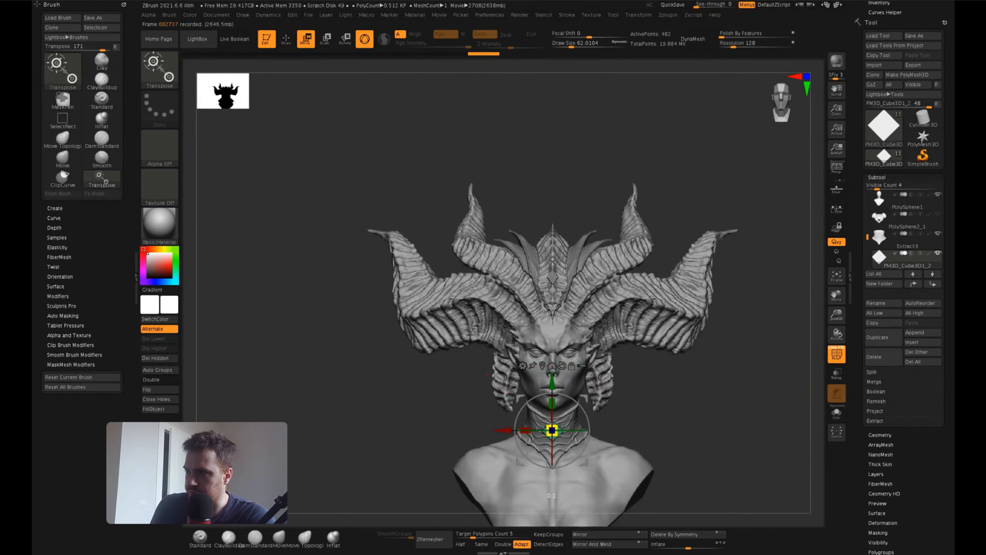
{"action": "left_click_drag", "start_coordinate": [552, 382], "coordinate": [551, 464]}
{"action": "right_click_drag", "start_coordinate": [685, 386], "coordinate": [668, 368], "text": "ctrl"}
Position the diamond on the sternum just under the collar's tip and adjust its size and depth against the chest
{"action": "left_click_drag", "start_coordinate": [449, 229], "coordinate": [451, 218]}
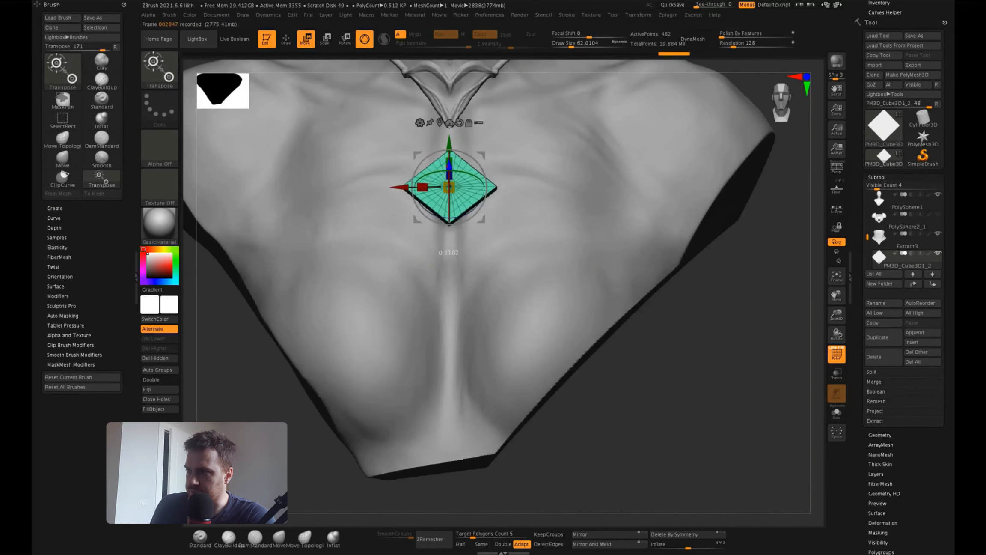
{"action": "left_click_drag", "start_coordinate": [423, 187], "coordinate": [435, 187]}
{"action": "right_click_drag", "start_coordinate": [664, 385], "coordinate": [728, 372]}
{"action": "left_click_drag", "start_coordinate": [497, 195], "coordinate": [493, 186]}
{"action": "right_click_drag", "start_coordinate": [685, 386], "coordinate": [685, 446], "text": "ctrl"}
{"action": "mouse_move", "coordinate": [728, 385]}
{"action": "right_mouse_down"}
{"action": "mouse_move", "coordinate": [676, 385]}
{"action": "mouse_move", "coordinate": [685, 360]}
{"action": "right_mouse_up"}
{"action": "left_click_drag", "start_coordinate": [460, 257], "coordinate": [449, 258]}
Turn on perspective, isolate the diamond with Solo, open the Polygroups options and select the ZModeler brush
{"action": "key", "text": "q"}
{"action": "key", "text": "p"}
{"action": "right_click_drag", "start_coordinate": [685, 385], "coordinate": [685, 428], "text": "ctrl"}
{"action": "mouse_move", "coordinate": [727, 385]}
{"action": "right_mouse_down"}
{"action": "mouse_move", "coordinate": [677, 377]}
{"action": "mouse_move", "coordinate": [728, 381]}
{"action": "mouse_move", "coordinate": [577, 385]}
{"action": "mouse_move", "coordinate": [707, 386]}
{"action": "right_mouse_up"}
{"action": "left_click", "coordinate": [877, 177]}
{"action": "left_click", "coordinate": [881, 343]}
{"action": "left_click", "coordinate": [837, 413]}
{"action": "right_click_drag", "start_coordinate": [728, 385], "coordinate": [537, 392]}
{"action": "key", "text": "b"}
{"action": "key", "text": "z"}
{"action": "key", "text": "m"}
Inset the diamond's front face with ZModeler and mark the polygons of its inner diamond as a temporary polygroup
{"action": "mouse_move", "coordinate": [601, 351]}
{"action": "right_mouse_down"}
{"action": "mouse_move", "coordinate": [633, 368]}
{"action": "mouse_move", "coordinate": [591, 296]}
{"action": "right_mouse_up"}
{"action": "key", "text": "w"}
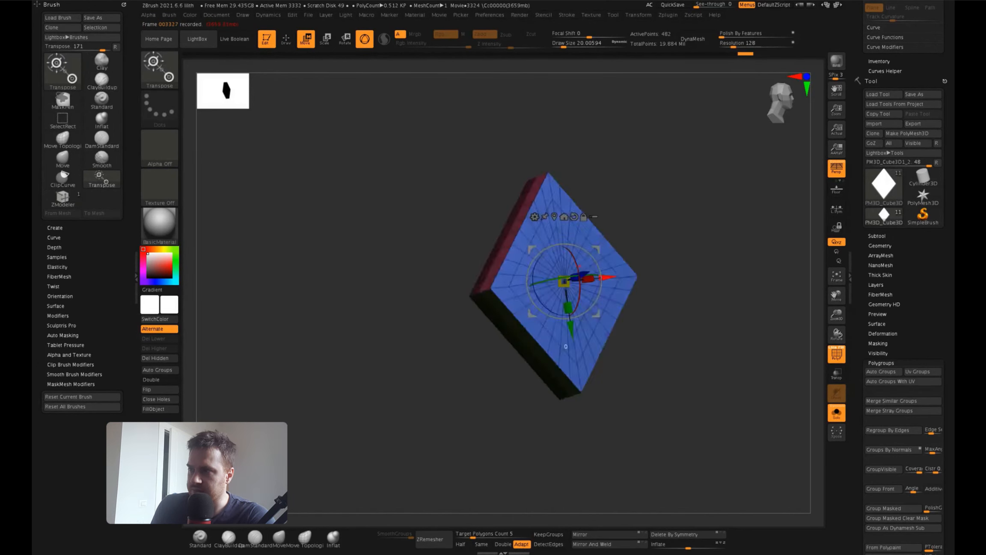
{"action": "key", "text": "q"}
{"action": "right_click_drag", "start_coordinate": [685, 386], "coordinate": [685, 429], "text": "ctrl"}
{"action": "mouse_move", "coordinate": [642, 385]}
{"action": "right_mouse_down"}
{"action": "mouse_move", "coordinate": [749, 385]}
{"action": "mouse_move", "coordinate": [642, 385]}
{"action": "right_mouse_up"}
{"action": "left_click", "coordinate": [492, 304]}
{"action": "left_click_drag", "start_coordinate": [491, 300], "coordinate": [516, 268], "text": "alt"}
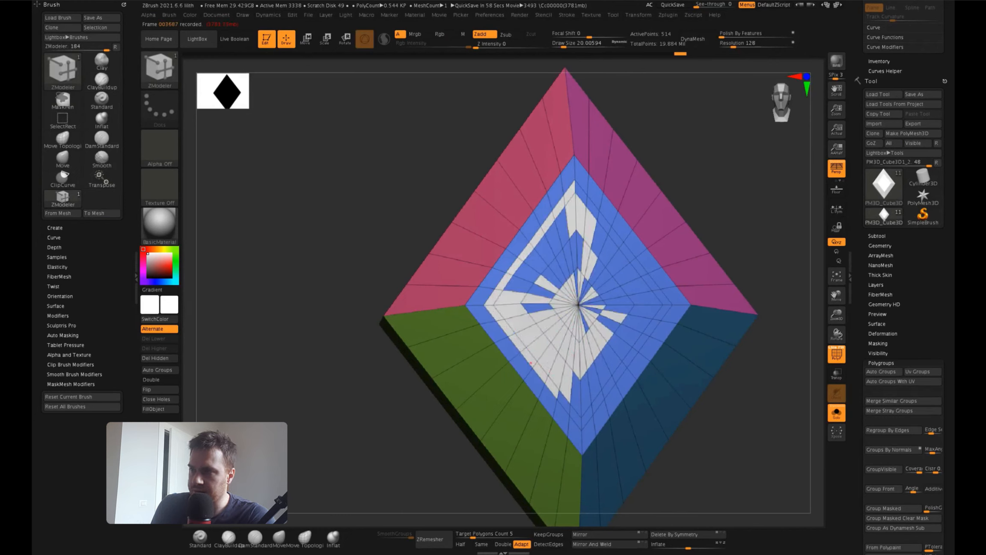
{"action": "left_click", "coordinate": [534, 259]}
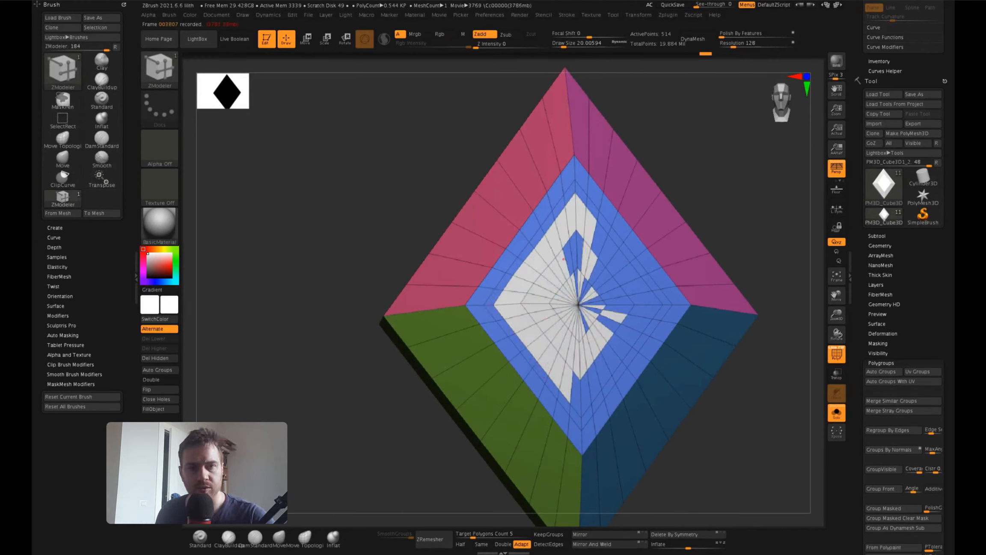
{"action": "left_click_drag", "start_coordinate": [576, 281], "coordinate": [610, 285], "text": "alt"}
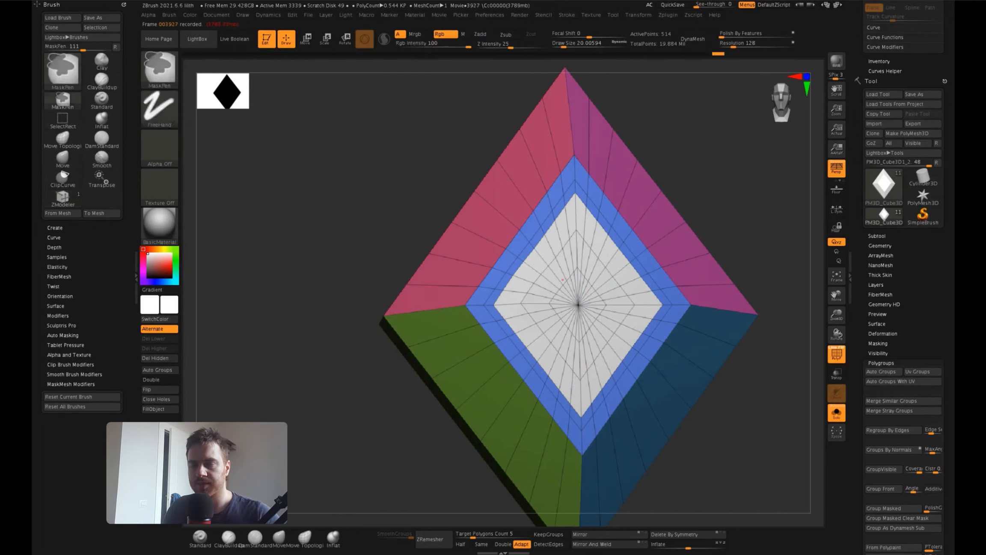
Mask the surrounding rim, move the marked inner diamond in depth and add a narrow border around it with ZModeler
{"action": "key", "text": "w"}
{"action": "left_click", "coordinate": [574, 295], "text": "ctrl"}
{"action": "right_click_drag", "start_coordinate": [573, 296], "coordinate": [514, 244]}
{"action": "left_click_drag", "start_coordinate": [582, 248], "coordinate": [593, 242]}
{"action": "mouse_move", "coordinate": [513, 214]}
{"action": "right_mouse_down"}
{"action": "mouse_move", "coordinate": [617, 236]}
{"action": "mouse_move", "coordinate": [537, 265]}
{"action": "mouse_move", "coordinate": [529, 291]}
{"action": "mouse_move", "coordinate": [474, 250]}
{"action": "mouse_move", "coordinate": [458, 260]}
{"action": "right_mouse_up"}
{"action": "key", "text": "q"}
{"action": "left_click", "coordinate": [458, 265]}
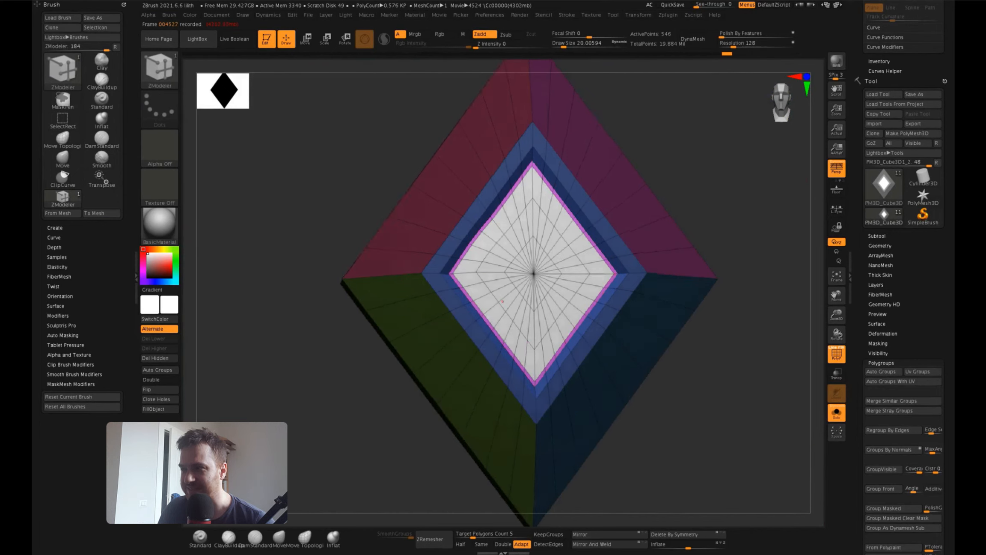
Pull the centre of the inner diamond into a small point with the Move brush, and switch back to ZModeler
{"action": "mouse_move", "coordinate": [502, 301]}
{"action": "right_mouse_down"}
{"action": "mouse_move", "coordinate": [514, 246]}
{"action": "mouse_move", "coordinate": [516, 265]}
{"action": "mouse_move", "coordinate": [599, 266]}
{"action": "mouse_move", "coordinate": [538, 261]}
{"action": "mouse_move", "coordinate": [493, 282]}
{"action": "right_mouse_up"}
{"action": "key", "text": "b"}
{"action": "key", "text": "m"}
{"action": "key", "text": "v"}
{"action": "right_click_drag", "start_coordinate": [493, 283], "coordinate": [492, 274], "text": "ctrl"}
{"action": "key", "text": "b"}
{"action": "key", "text": "z"}
{"action": "key", "text": "m"}
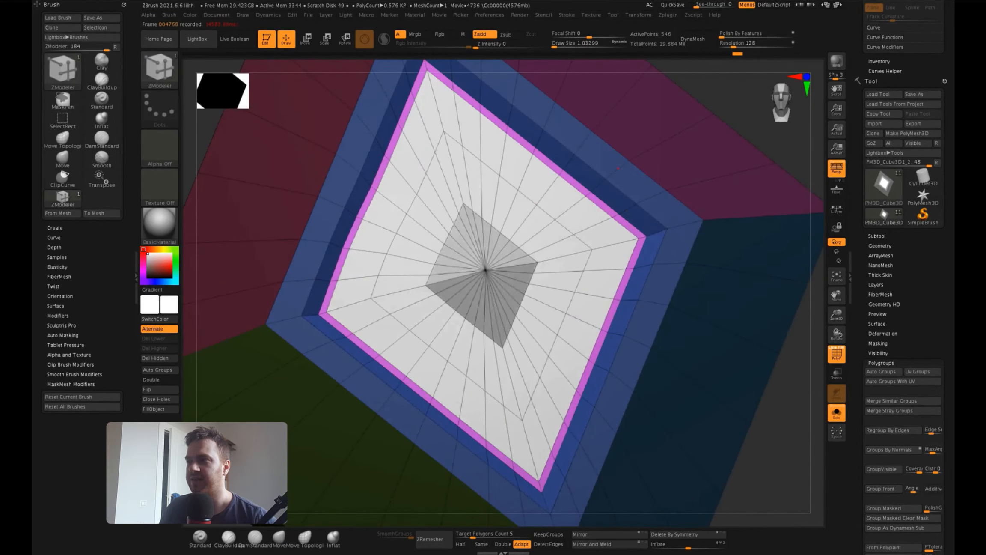
Undo the unwanted edits and reshape the inner diamond into a raised, faceted gem centre
{"action": "mouse_move", "coordinate": [618, 168]}
{"action": "right_mouse_down"}
{"action": "mouse_move", "coordinate": [649, 174]}
{"action": "mouse_move", "coordinate": [685, 158]}
{"action": "mouse_move", "coordinate": [505, 188]}
{"action": "mouse_move", "coordinate": [540, 192]}
{"action": "right_mouse_up"}
{"action": "key", "text": "ctrl+z"}
{"action": "key", "text": "w"}
{"action": "left_click_drag", "start_coordinate": [522, 179], "coordinate": [532, 193]}
{"action": "mouse_move", "coordinate": [532, 193]}
{"action": "right_mouse_down"}
{"action": "mouse_move", "coordinate": [484, 184]}
{"action": "mouse_move", "coordinate": [522, 193]}
{"action": "mouse_move", "coordinate": [569, 184]}
{"action": "mouse_move", "coordinate": [550, 191]}
{"action": "mouse_move", "coordinate": [537, 175]}
{"action": "mouse_move", "coordinate": [575, 171]}
{"action": "right_mouse_up"}
{"action": "key", "text": "ctrl+z"}
{"action": "key", "text": "q"}
{"action": "right_click_drag", "start_coordinate": [576, 171], "coordinate": [549, 209]}
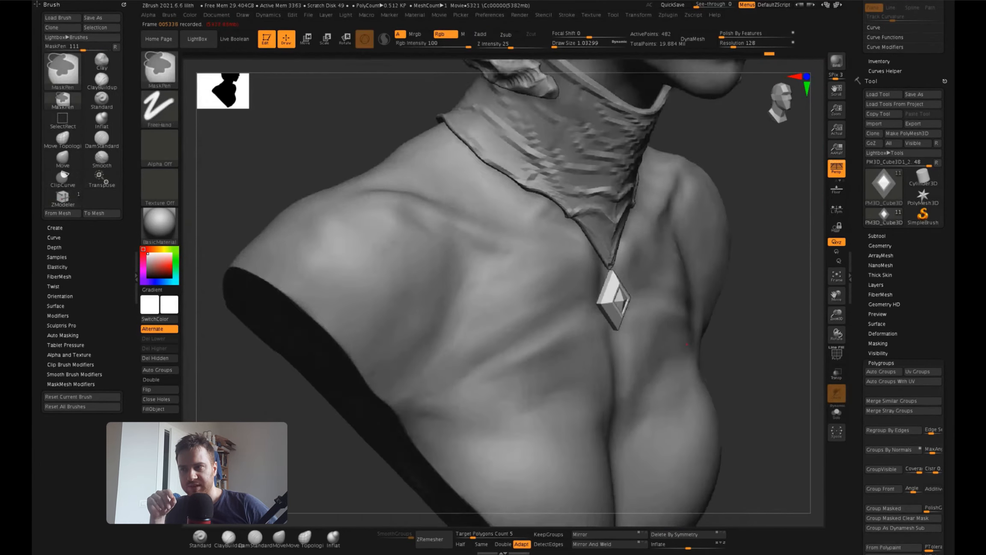
Select the bust and sculpt branching veins from one side of the diamond with the Standard brush at draw size about 10.5
{"action": "right_click_drag", "start_coordinate": [621, 279], "coordinate": [644, 293]}
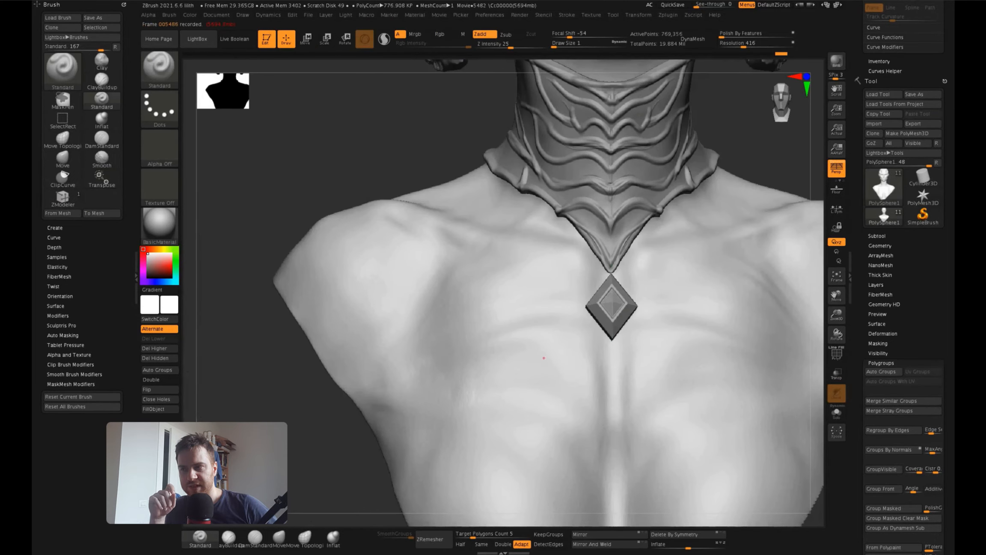
{"action": "right_click_drag", "start_coordinate": [551, 317], "coordinate": [516, 332]}
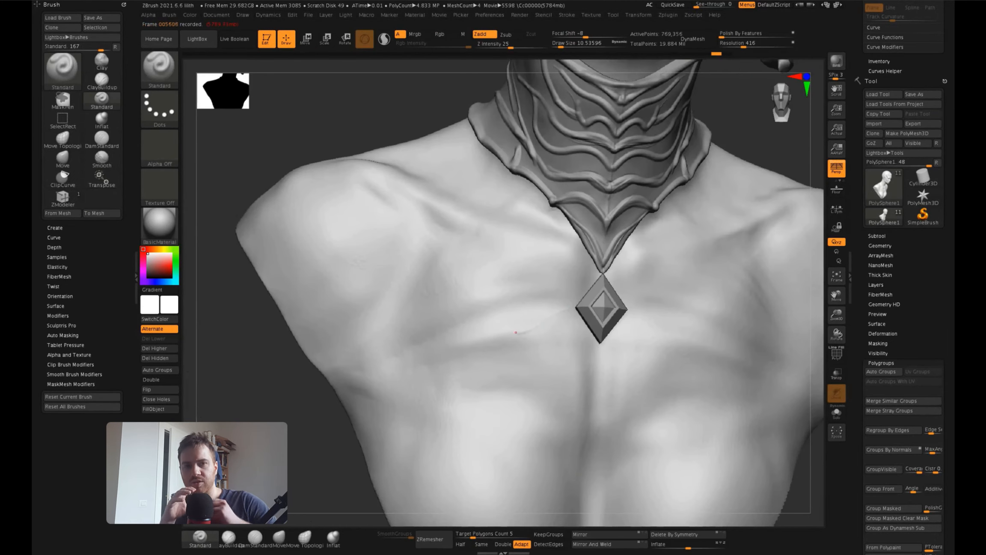
{"action": "right_click_drag", "start_coordinate": [575, 301], "coordinate": [551, 276]}
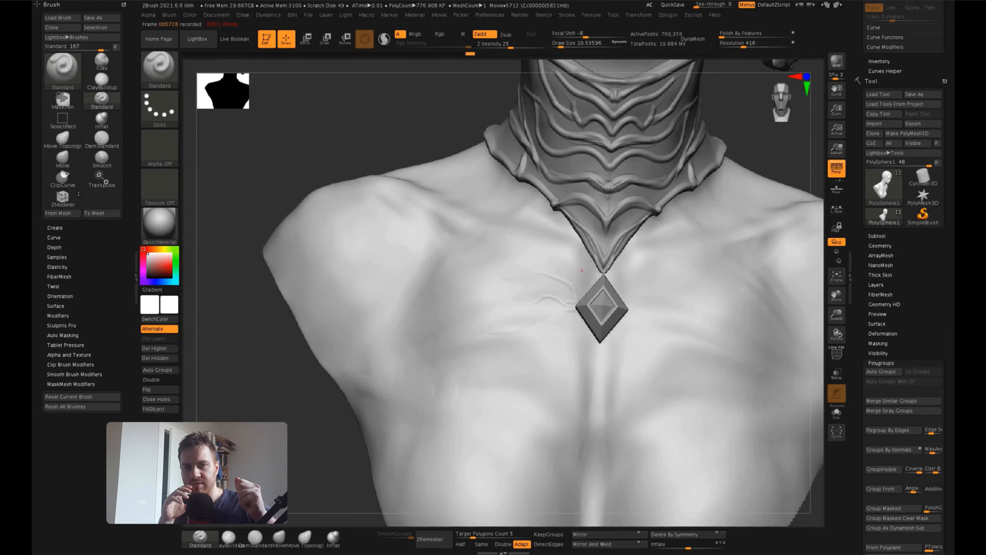
{"action": "right_click_drag", "start_coordinate": [587, 326], "coordinate": [588, 328]}
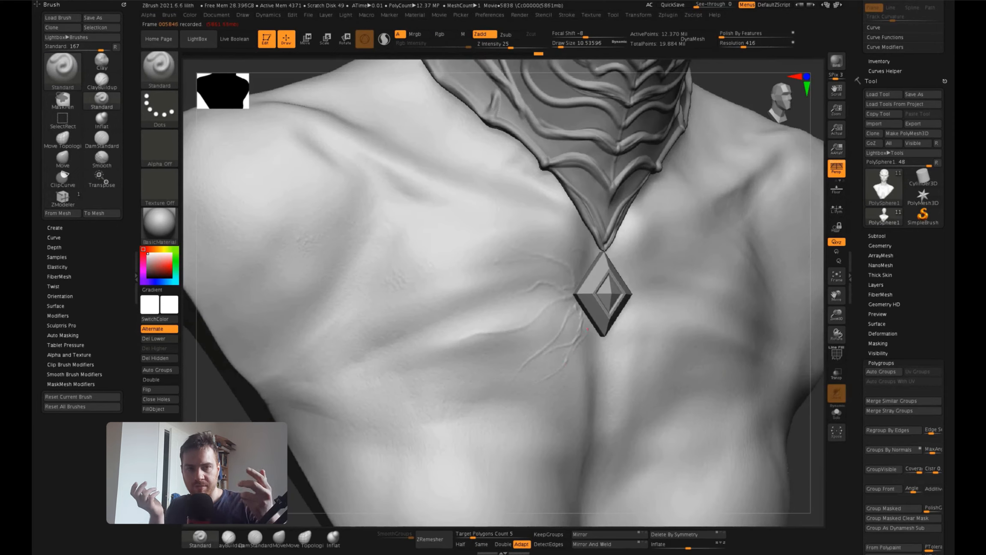
{"action": "mouse_move", "coordinate": [583, 272]}
{"action": "right_mouse_down"}
{"action": "mouse_move", "coordinate": [589, 297]}
{"action": "mouse_move", "coordinate": [578, 308]}
{"action": "right_mouse_up"}
{"action": "left_click_drag", "start_coordinate": [601, 338], "coordinate": [588, 355]}
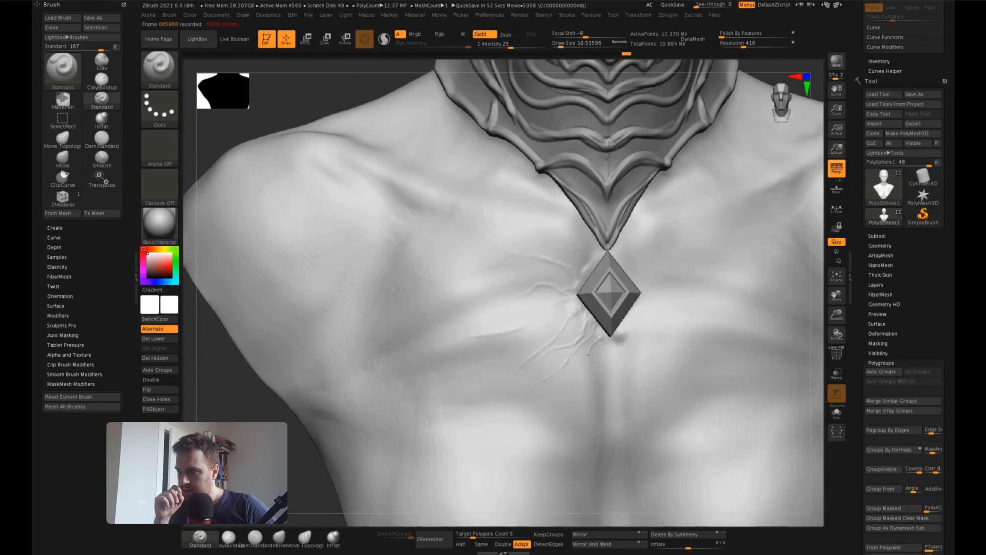
{"action": "right_click_drag", "start_coordinate": [590, 314], "coordinate": [620, 296], "text": "ctrl"}
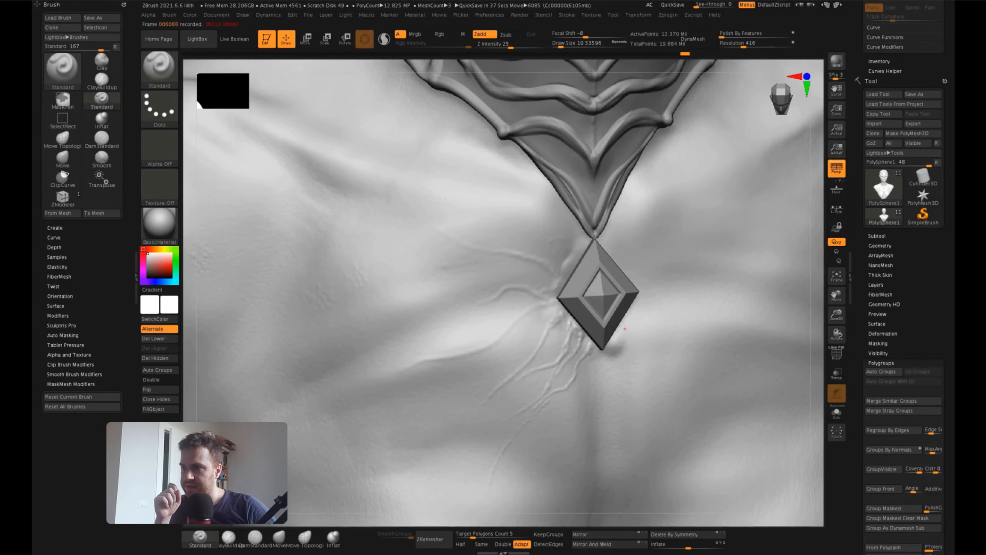
Sculpt matching branching veins on the opposite side of the diamond with the Standard brush at Z Intensity 25
{"action": "left_click_drag", "start_coordinate": [626, 333], "coordinate": [640, 349]}
{"action": "right_click_drag", "start_coordinate": [640, 349], "coordinate": [659, 343]}
{"action": "left_click_drag", "start_coordinate": [687, 228], "coordinate": [651, 256]}
{"action": "right_click_drag", "start_coordinate": [691, 247], "coordinate": [668, 252]}
{"action": "left_click_drag", "start_coordinate": [639, 292], "coordinate": [646, 310]}
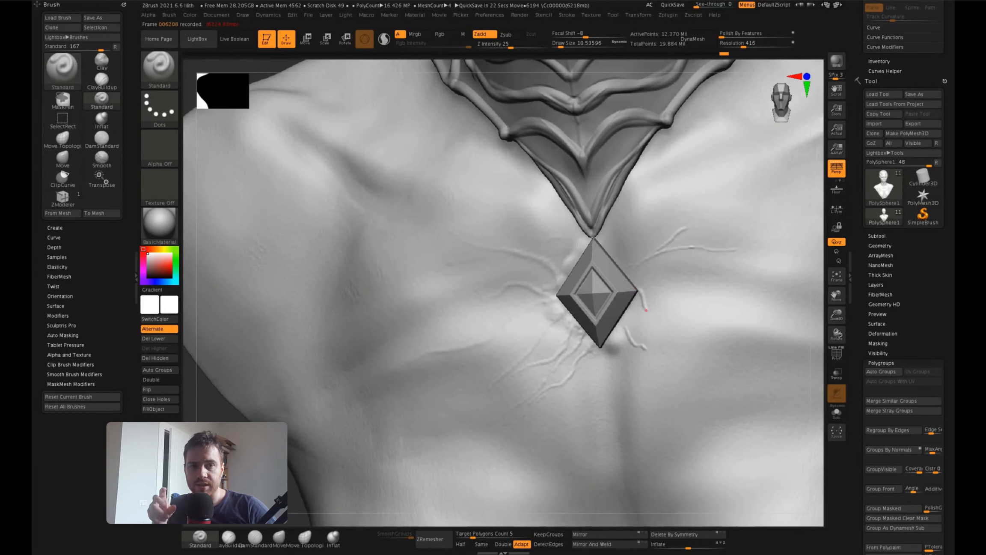
{"action": "right_click_drag", "start_coordinate": [683, 332], "coordinate": [660, 322], "text": "ctrl"}
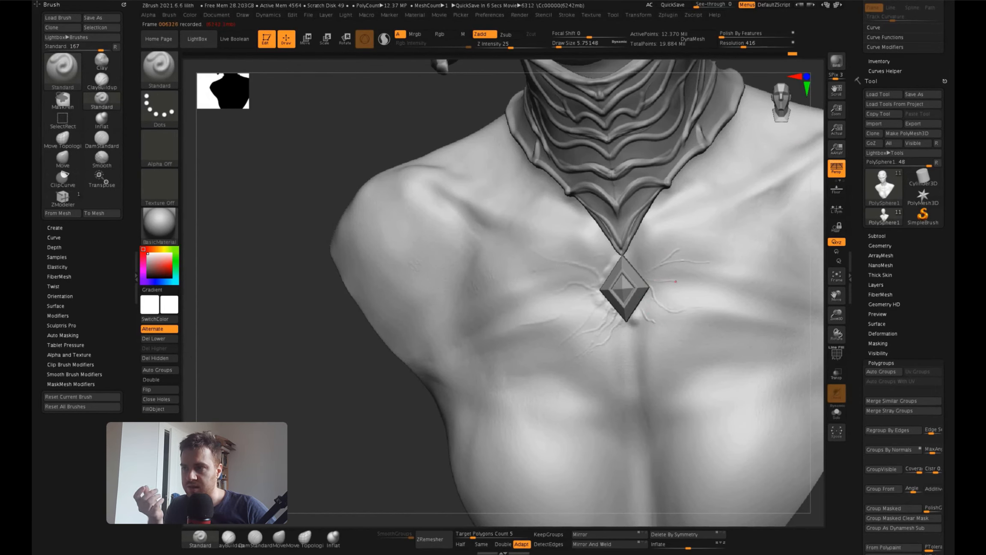
Add finer veins beside and below the diamond with the Standard brush at draw size about 5.75
{"action": "right_click_drag", "start_coordinate": [733, 288], "coordinate": [635, 319]}
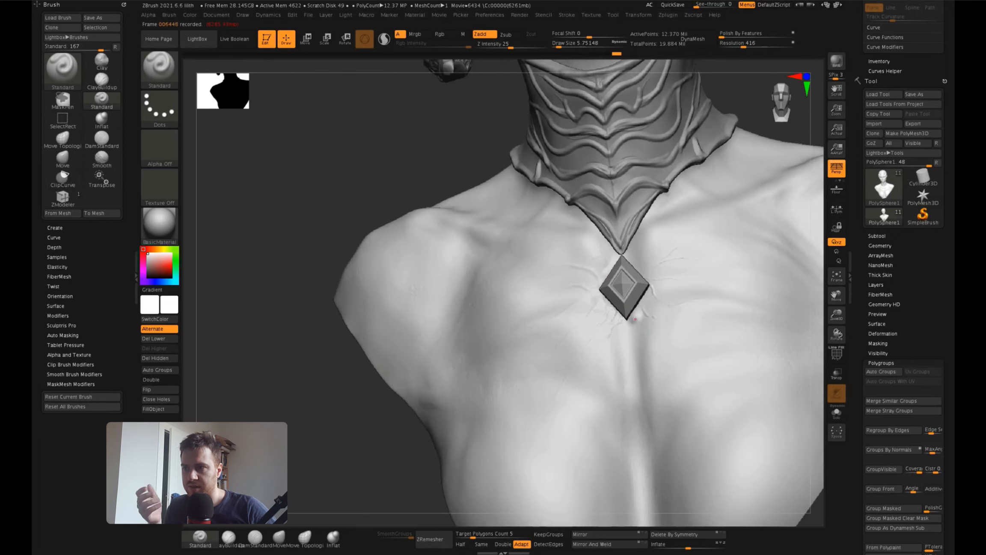
{"action": "right_click_drag", "start_coordinate": [717, 341], "coordinate": [628, 320]}
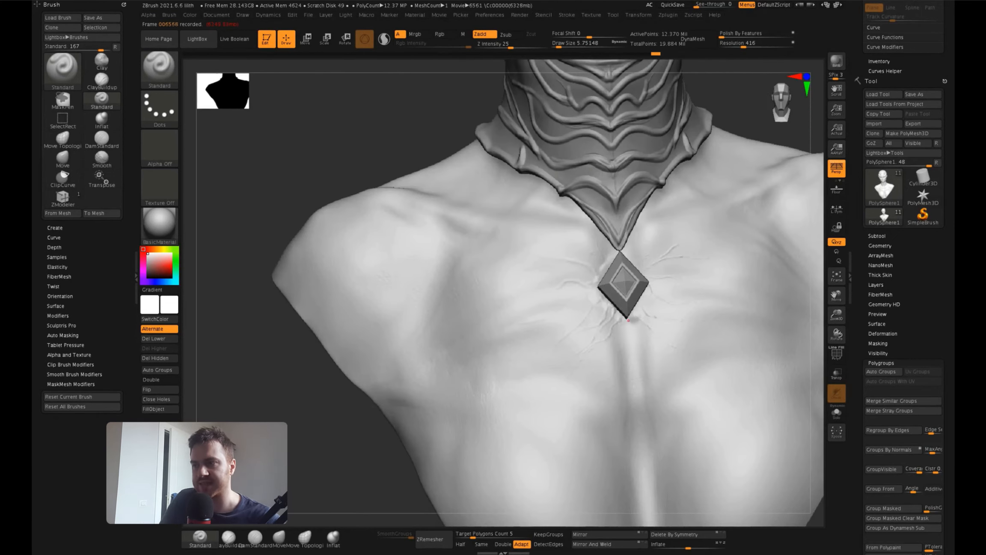
{"action": "right_click_drag", "start_coordinate": [648, 354], "coordinate": [626, 321]}
{"action": "right_click_drag", "start_coordinate": [649, 354], "coordinate": [630, 274]}
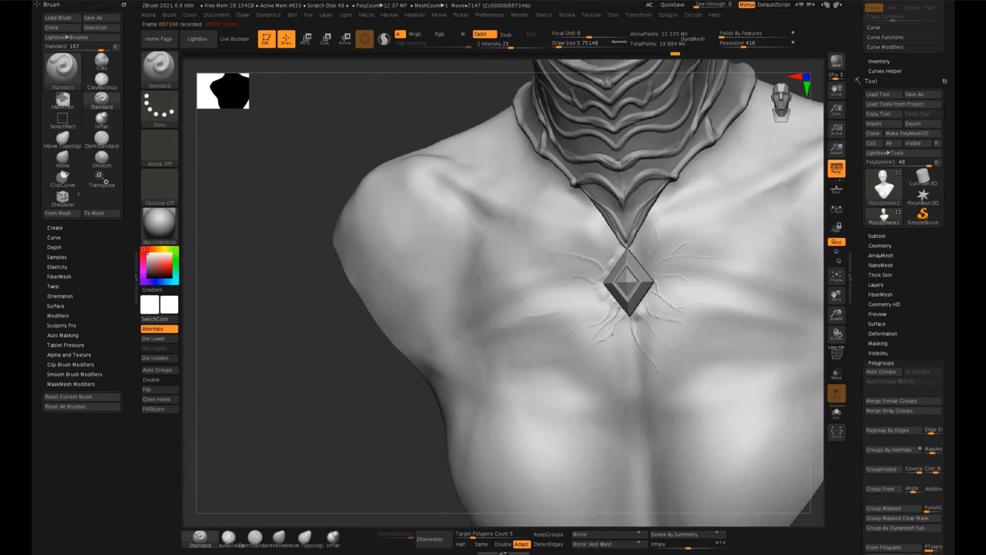
{"action": "right_click_drag", "start_coordinate": [613, 334], "coordinate": [629, 312]}
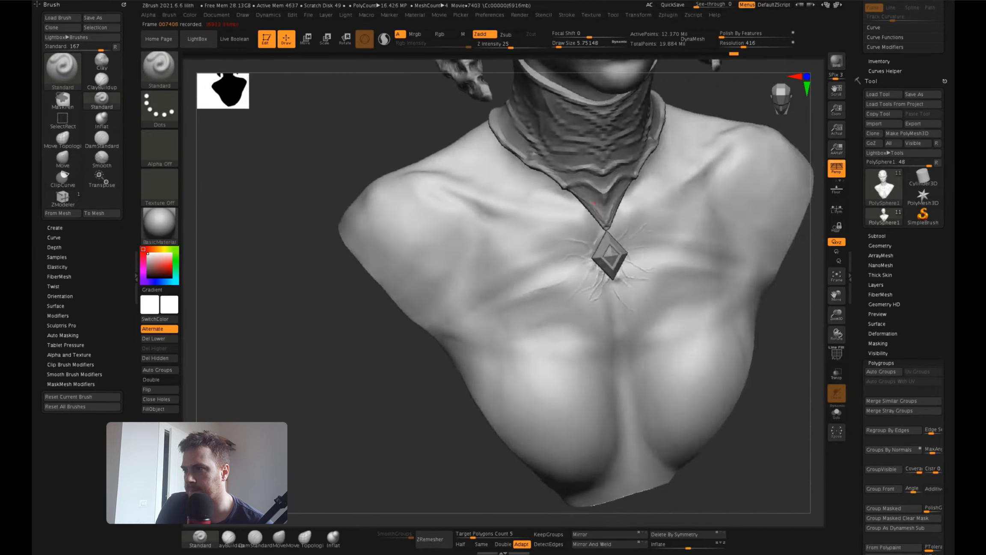
Thicken the veins around the diamond and add more branches with the Standard brush at draw size about 9.4
{"action": "right_click_drag", "start_coordinate": [594, 203], "coordinate": [588, 337]}
{"action": "right_click_drag", "start_coordinate": [715, 285], "coordinate": [649, 340]}
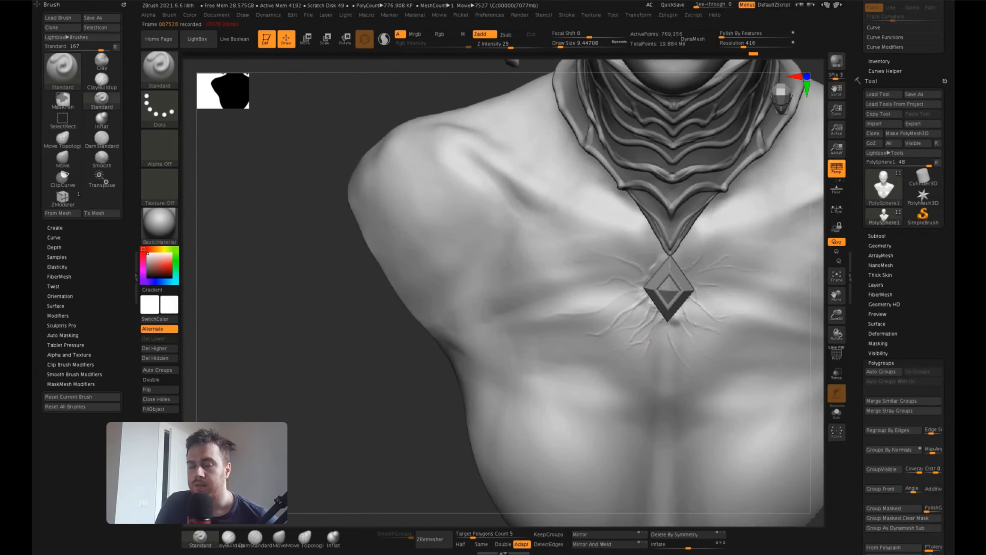
{"action": "mouse_move", "coordinate": [629, 377]}
{"action": "right_mouse_down"}
{"action": "mouse_move", "coordinate": [724, 343]}
{"action": "mouse_move", "coordinate": [599, 274]}
{"action": "right_mouse_up"}
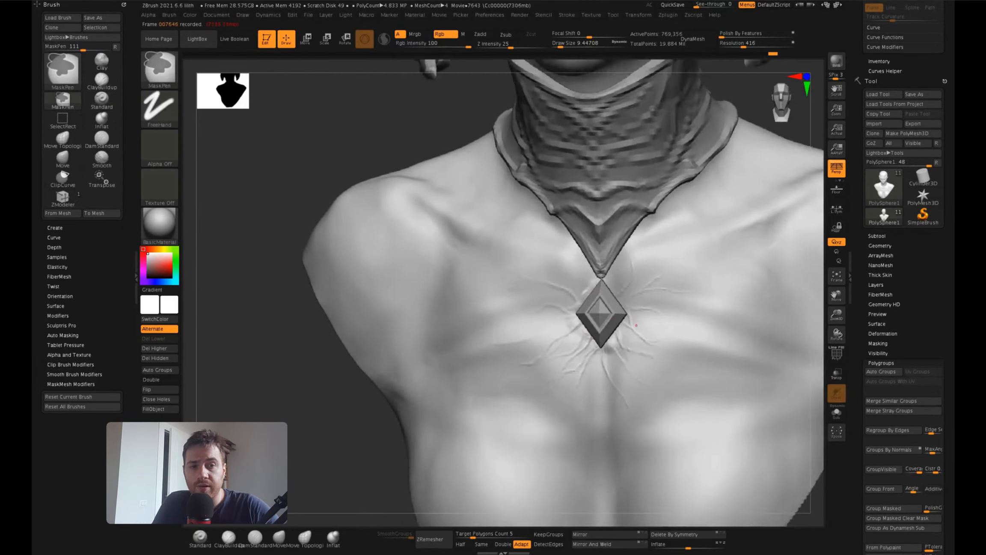
{"action": "mouse_move", "coordinate": [552, 214]}
{"action": "right_mouse_down", "text": "ctrl"}
{"action": "mouse_move", "coordinate": [550, 279]}
{"action": "mouse_move", "coordinate": [577, 295]}
{"action": "right_mouse_up", "text": "ctrl"}
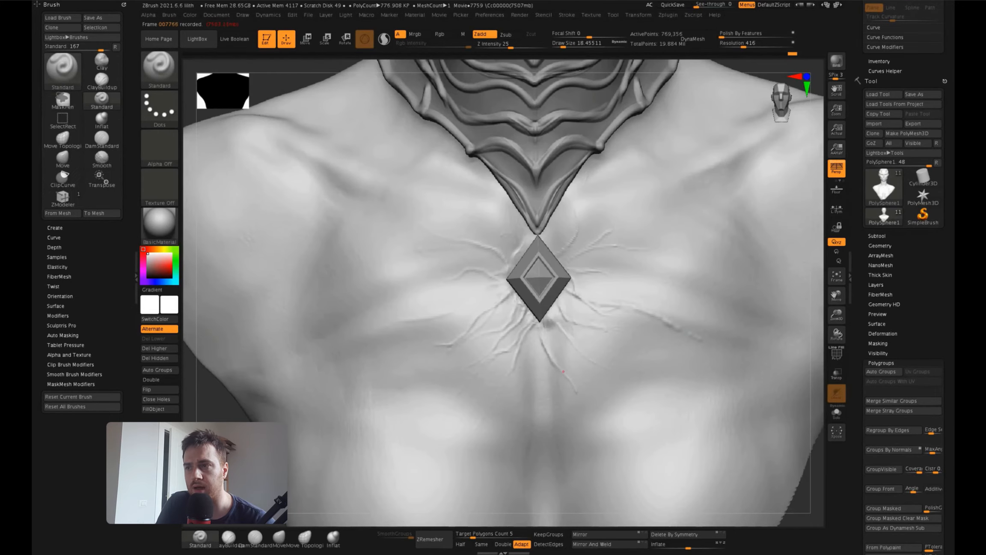
Select the diamond to adjust its placement with the gizmo, and make the bust active again for sculpting
{"action": "mouse_move", "coordinate": [563, 372]}
{"action": "right_mouse_down"}
{"action": "mouse_move", "coordinate": [576, 317]}
{"action": "mouse_move", "coordinate": [556, 283]}
{"action": "right_mouse_up"}
{"action": "right_click_drag", "start_coordinate": [596, 241], "coordinate": [651, 351]}
{"action": "left_click", "coordinate": [516, 305], "text": "alt"}
{"action": "key", "text": "w"}
{"action": "mouse_move", "coordinate": [591, 359]}
{"action": "right_mouse_down"}
{"action": "mouse_move", "coordinate": [493, 362]}
{"action": "mouse_move", "coordinate": [504, 306]}
{"action": "right_mouse_up"}
{"action": "key", "text": "q"}
{"action": "left_click", "coordinate": [503, 306], "text": "alt"}
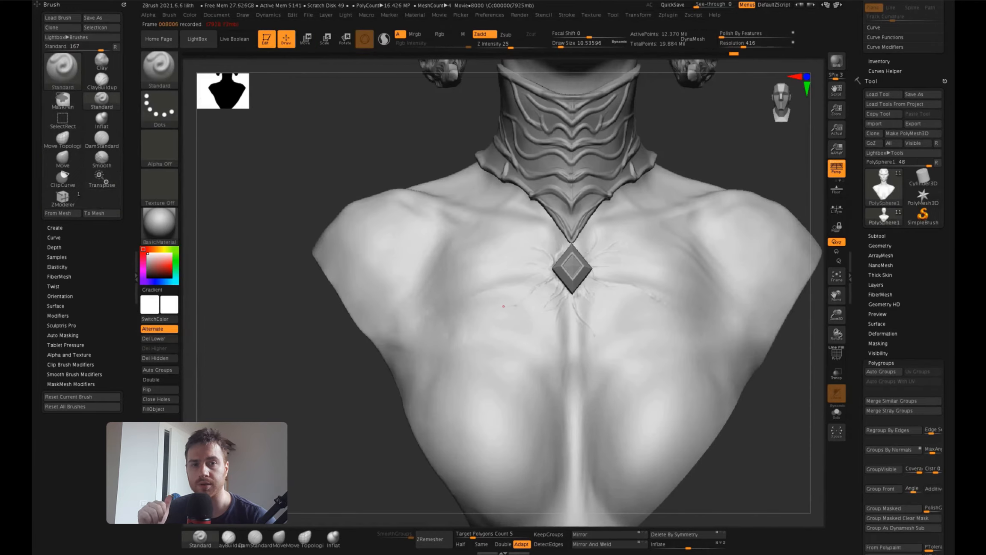
Extend long branching veins from the diamond across the chest with the Standard brush at draw size about 10.5
{"action": "right_click_drag", "start_coordinate": [523, 263], "coordinate": [494, 180]}
{"action": "right_click_drag", "start_coordinate": [519, 236], "coordinate": [499, 178]}
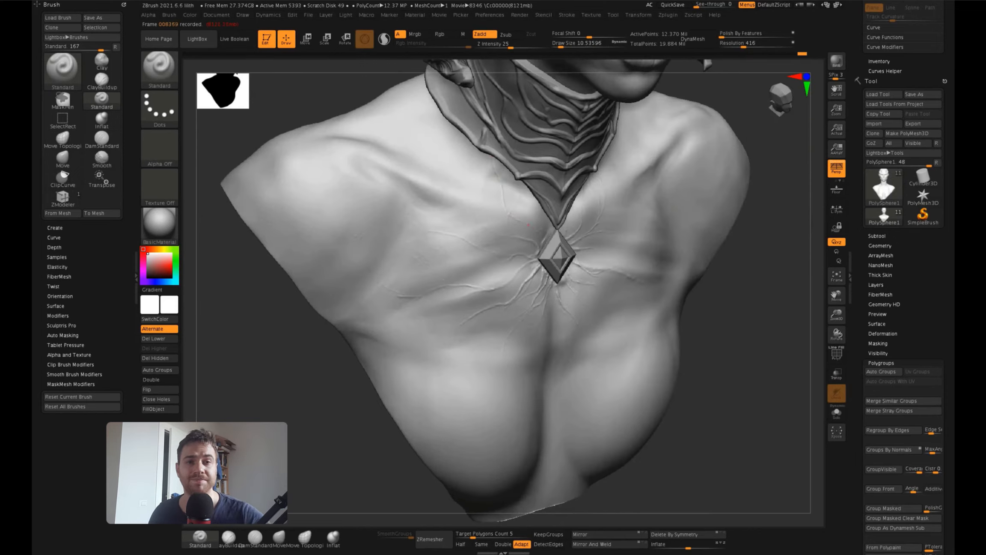
{"action": "right_click_drag", "start_coordinate": [528, 225], "coordinate": [471, 206]}
{"action": "right_click_drag", "start_coordinate": [471, 206], "coordinate": [439, 193], "text": "ctrl"}
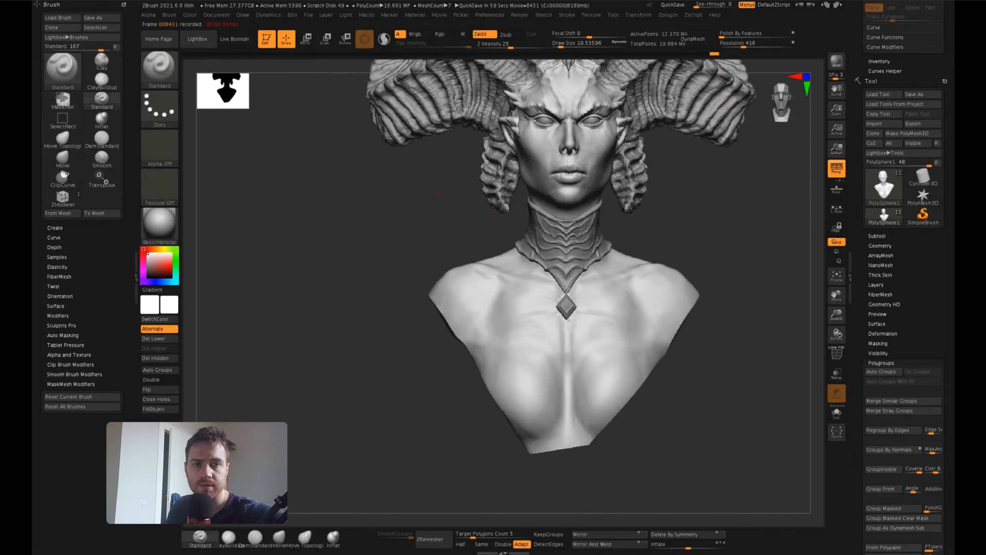